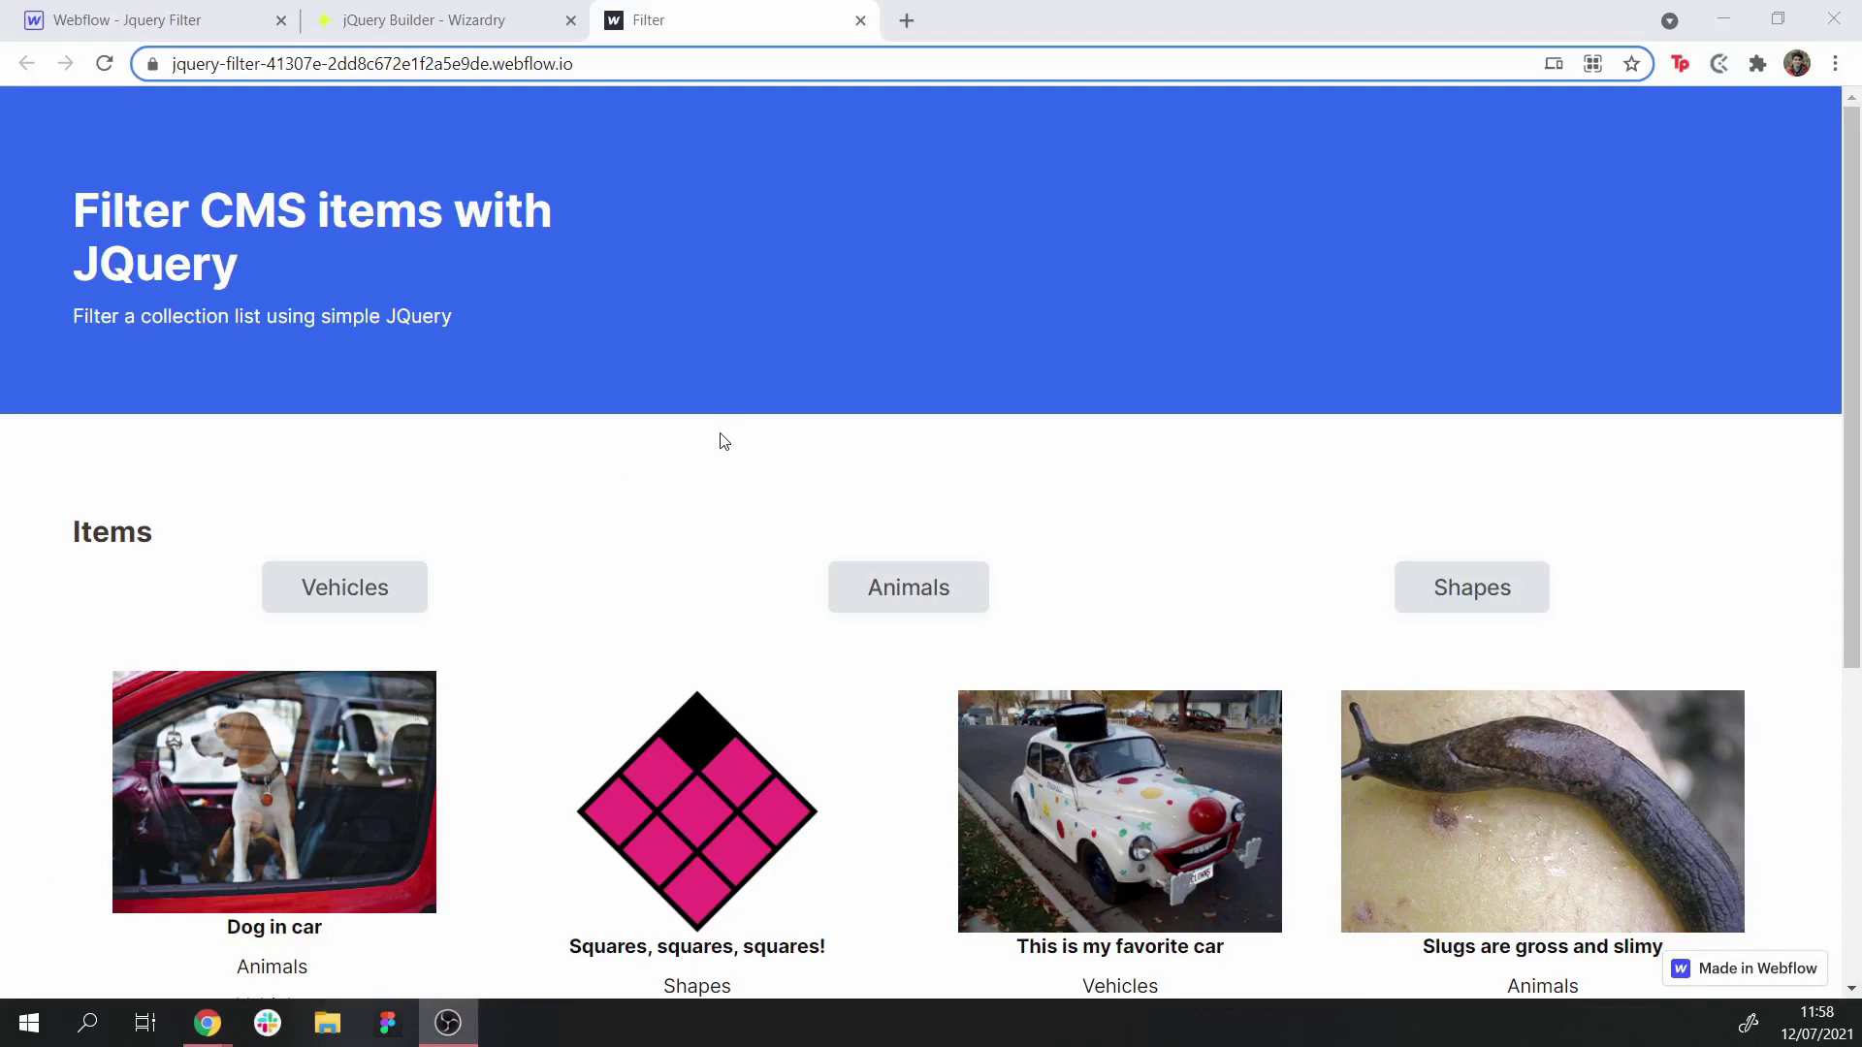
Test the live filters: Animals, Shapes and Vehicles, clearing Shapes and Vehicles to show all posts
scroll(725, 443, down, 4)
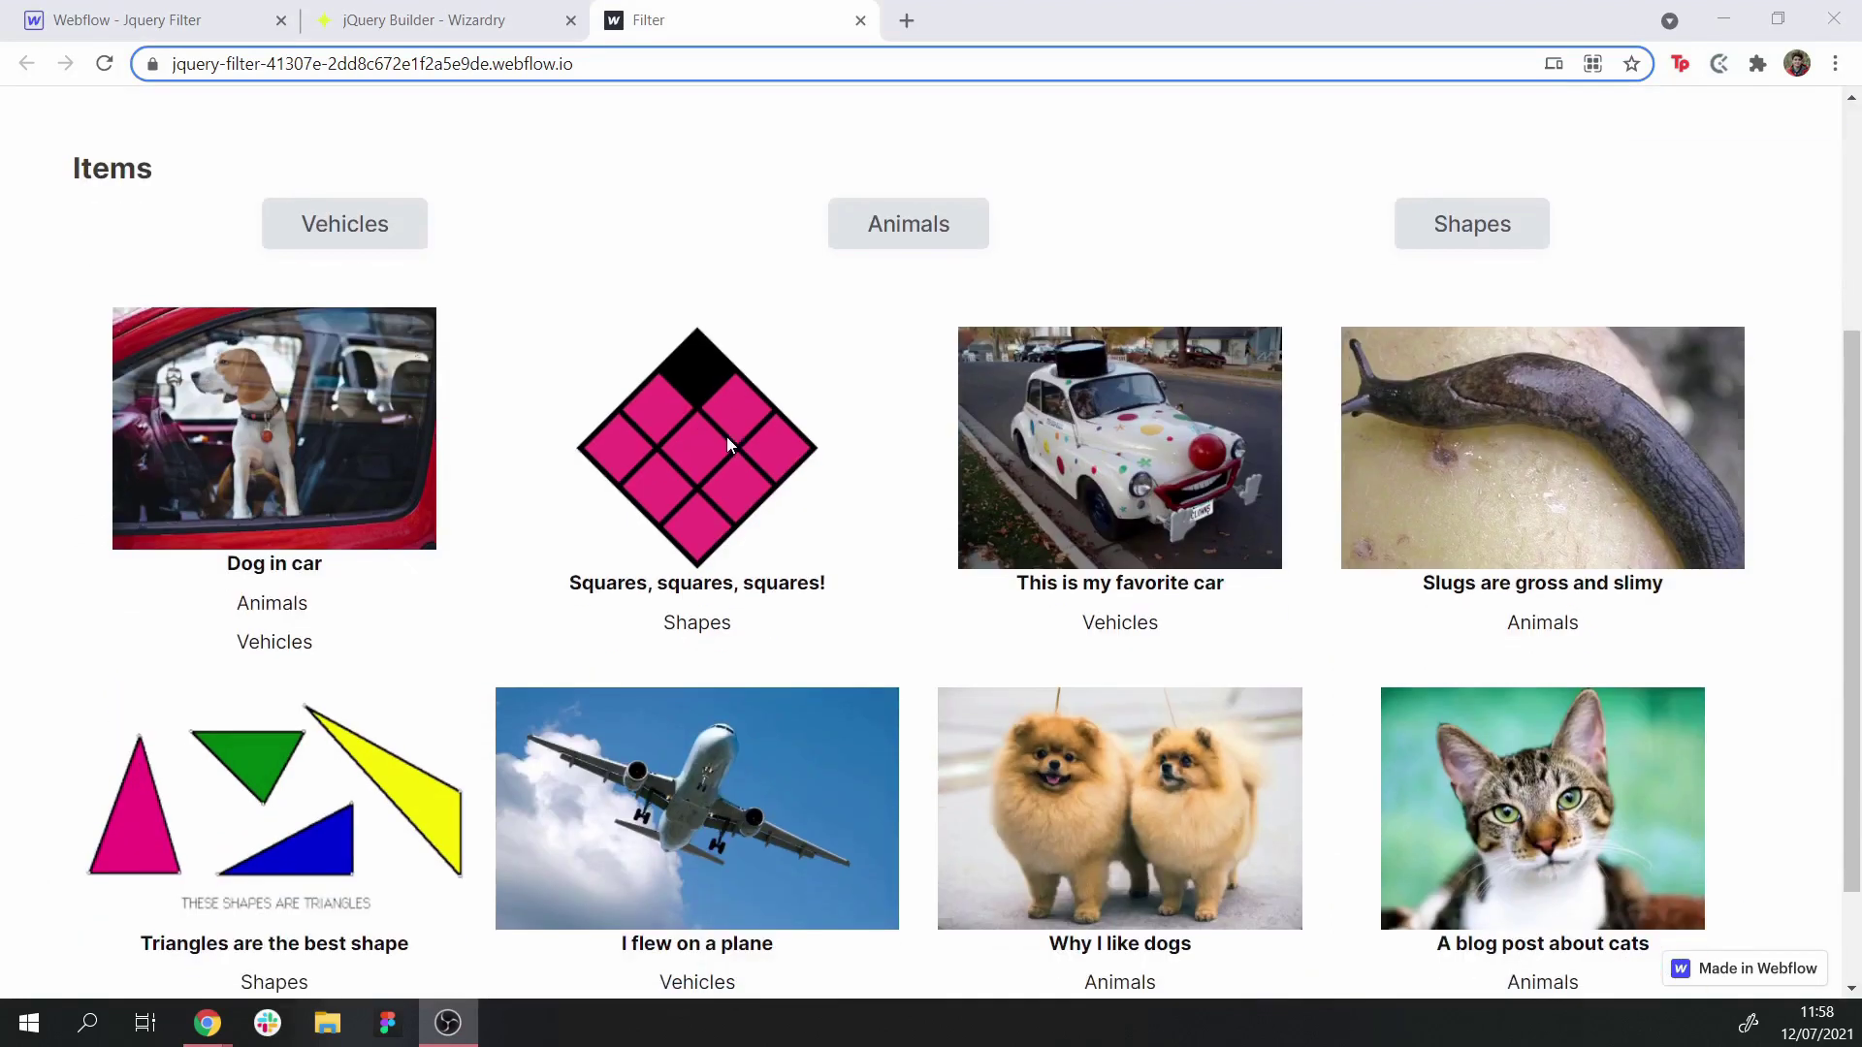
click(904, 225)
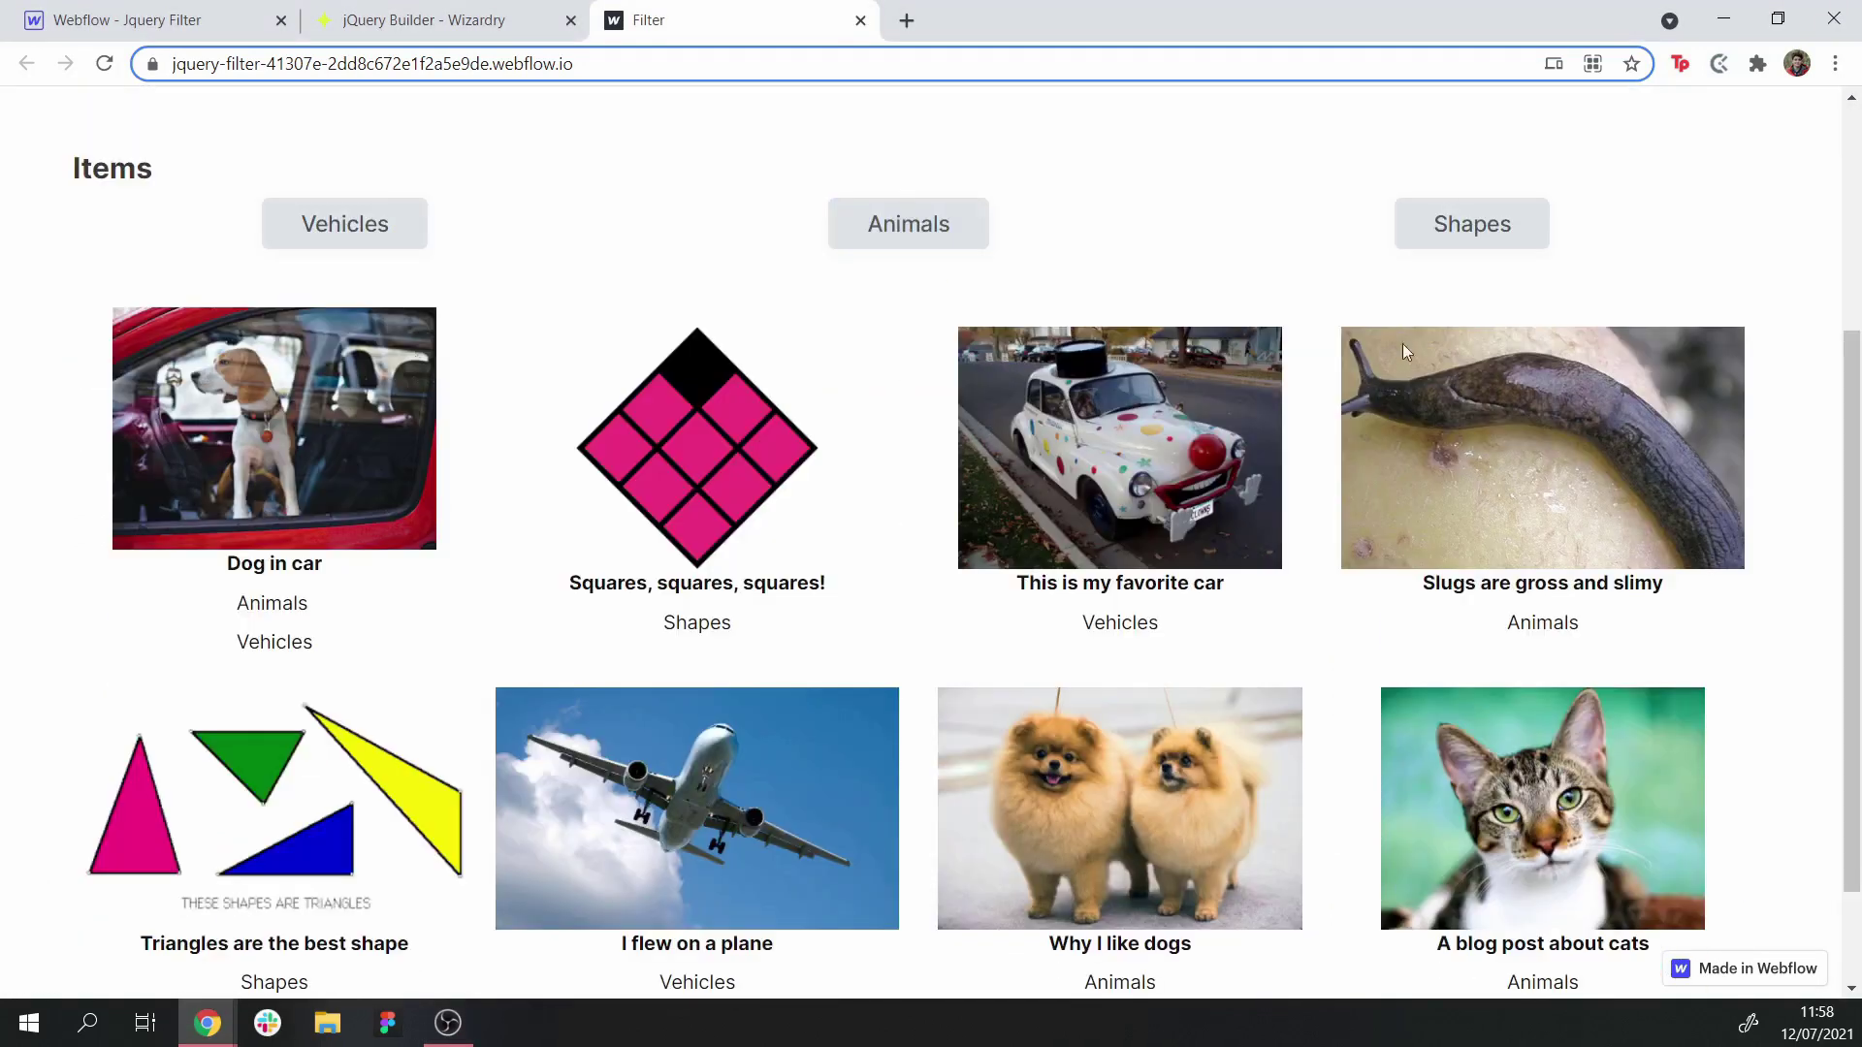
click(1452, 231)
click(1476, 460)
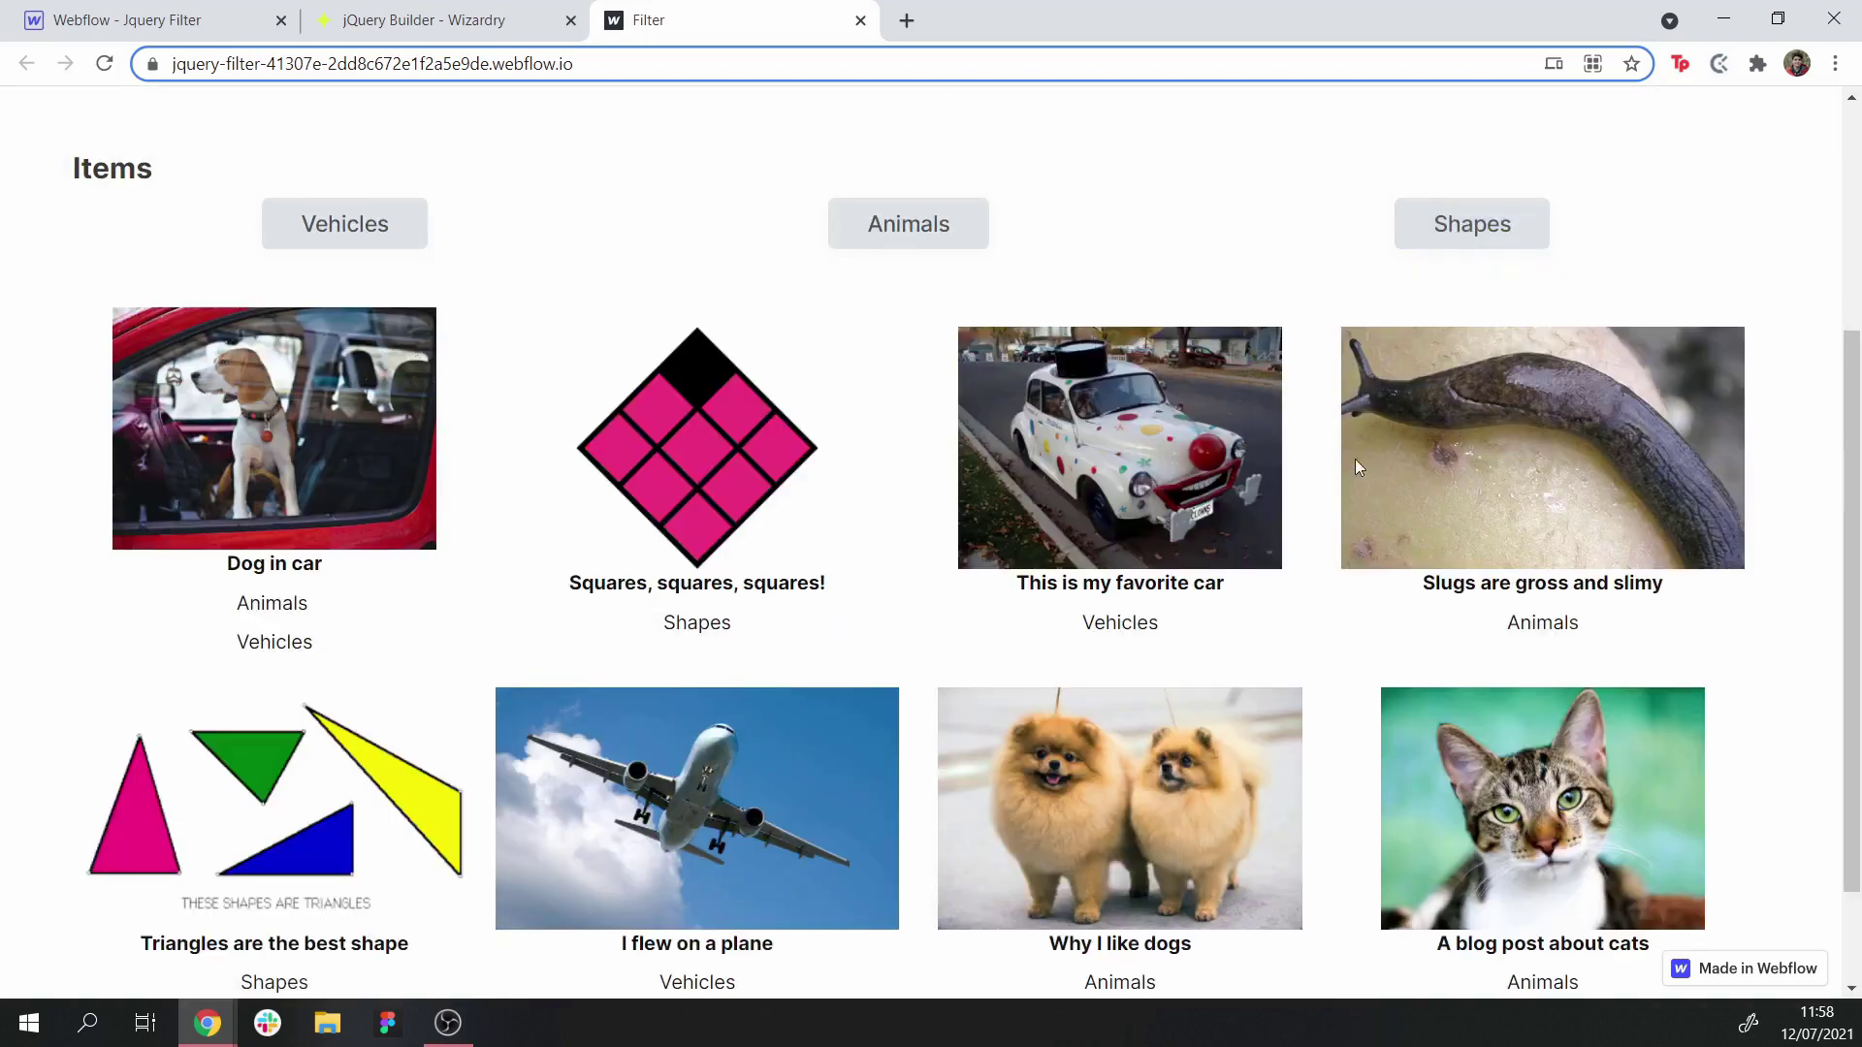
click(296, 243)
click(358, 397)
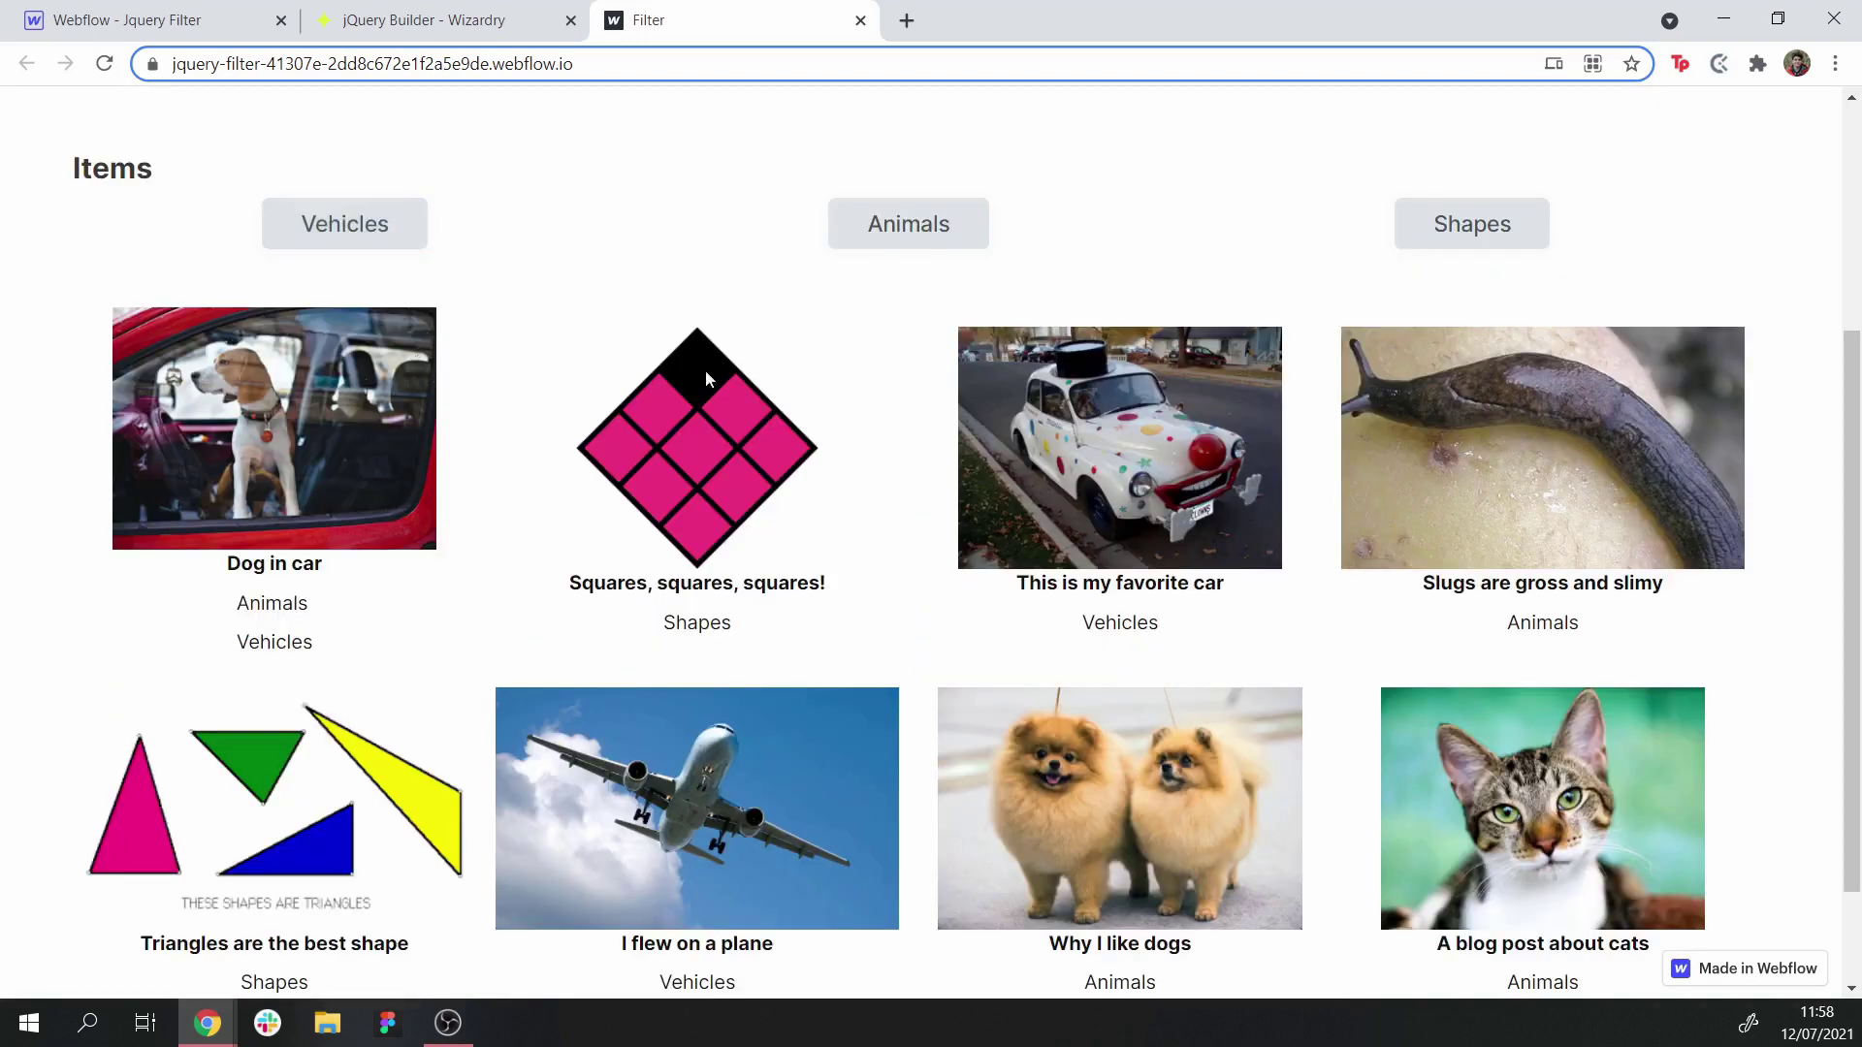
click(923, 242)
Back in the Designer, select the first card's blog-post item and show the site pages list
key(ctrl+1)
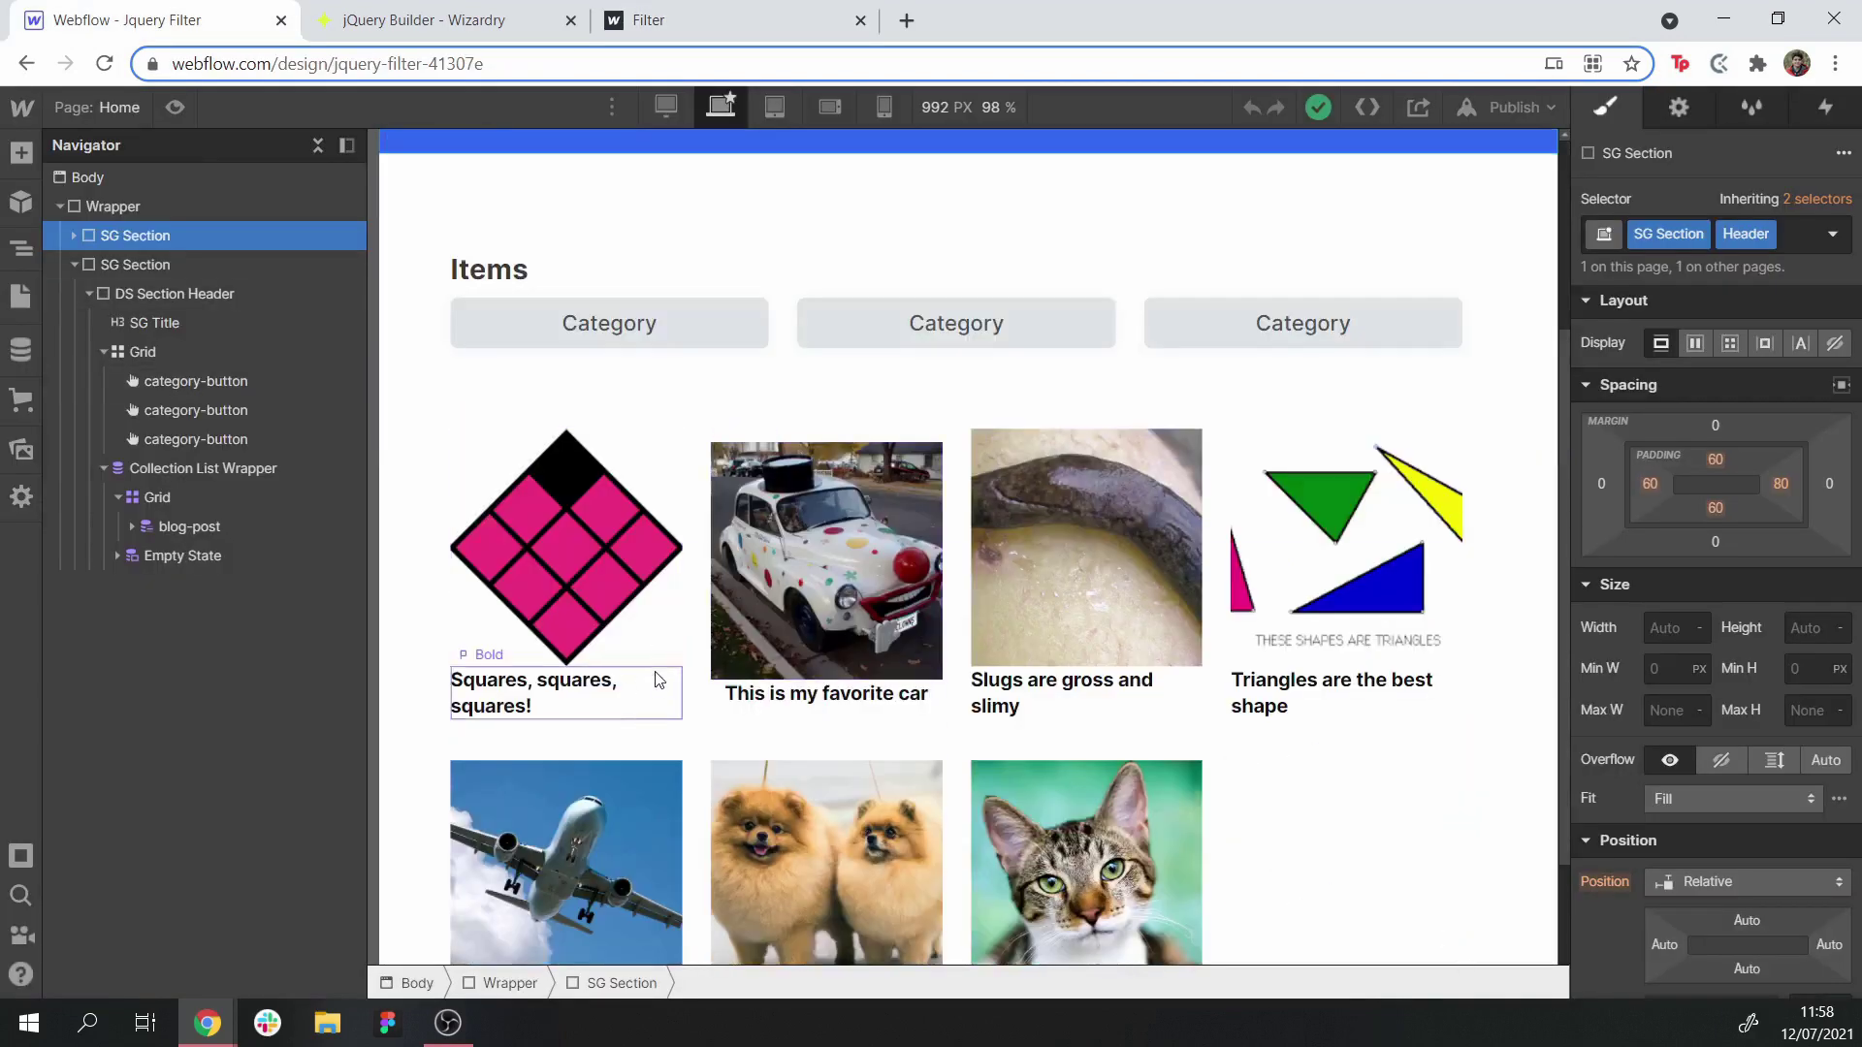
click(659, 667)
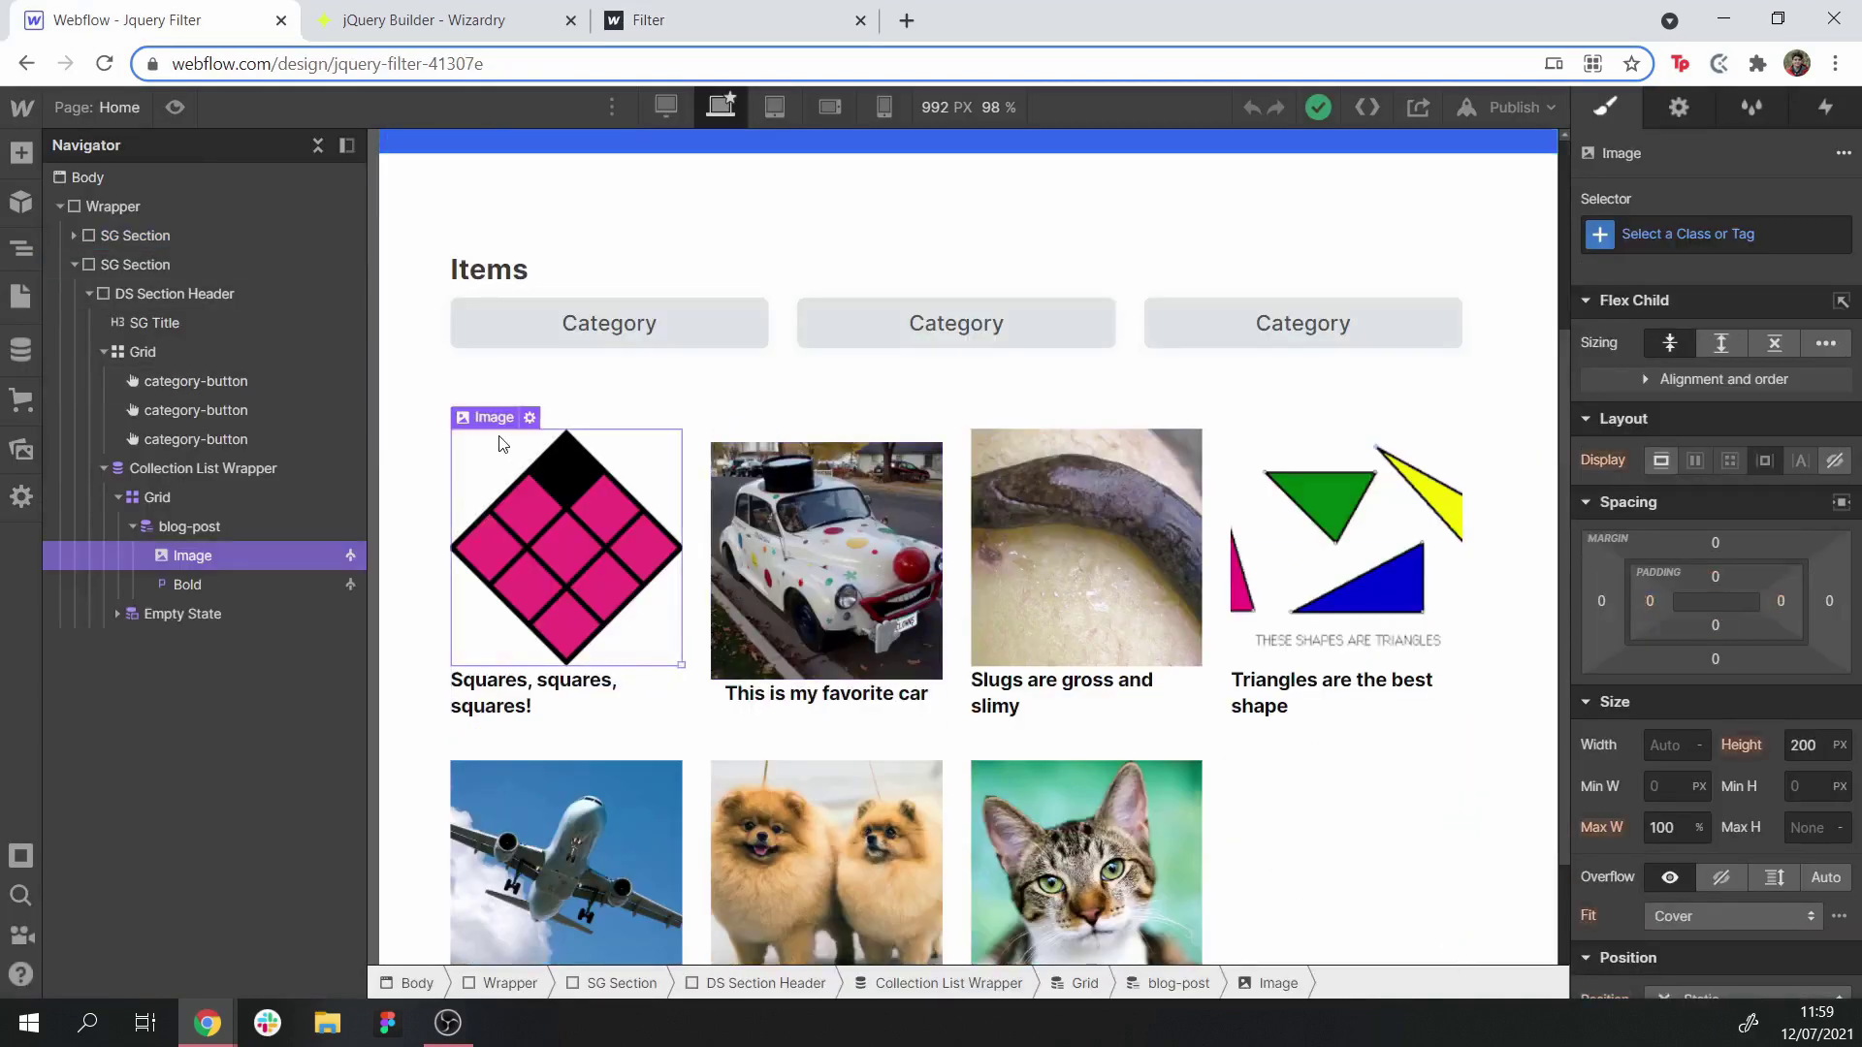
click(489, 393)
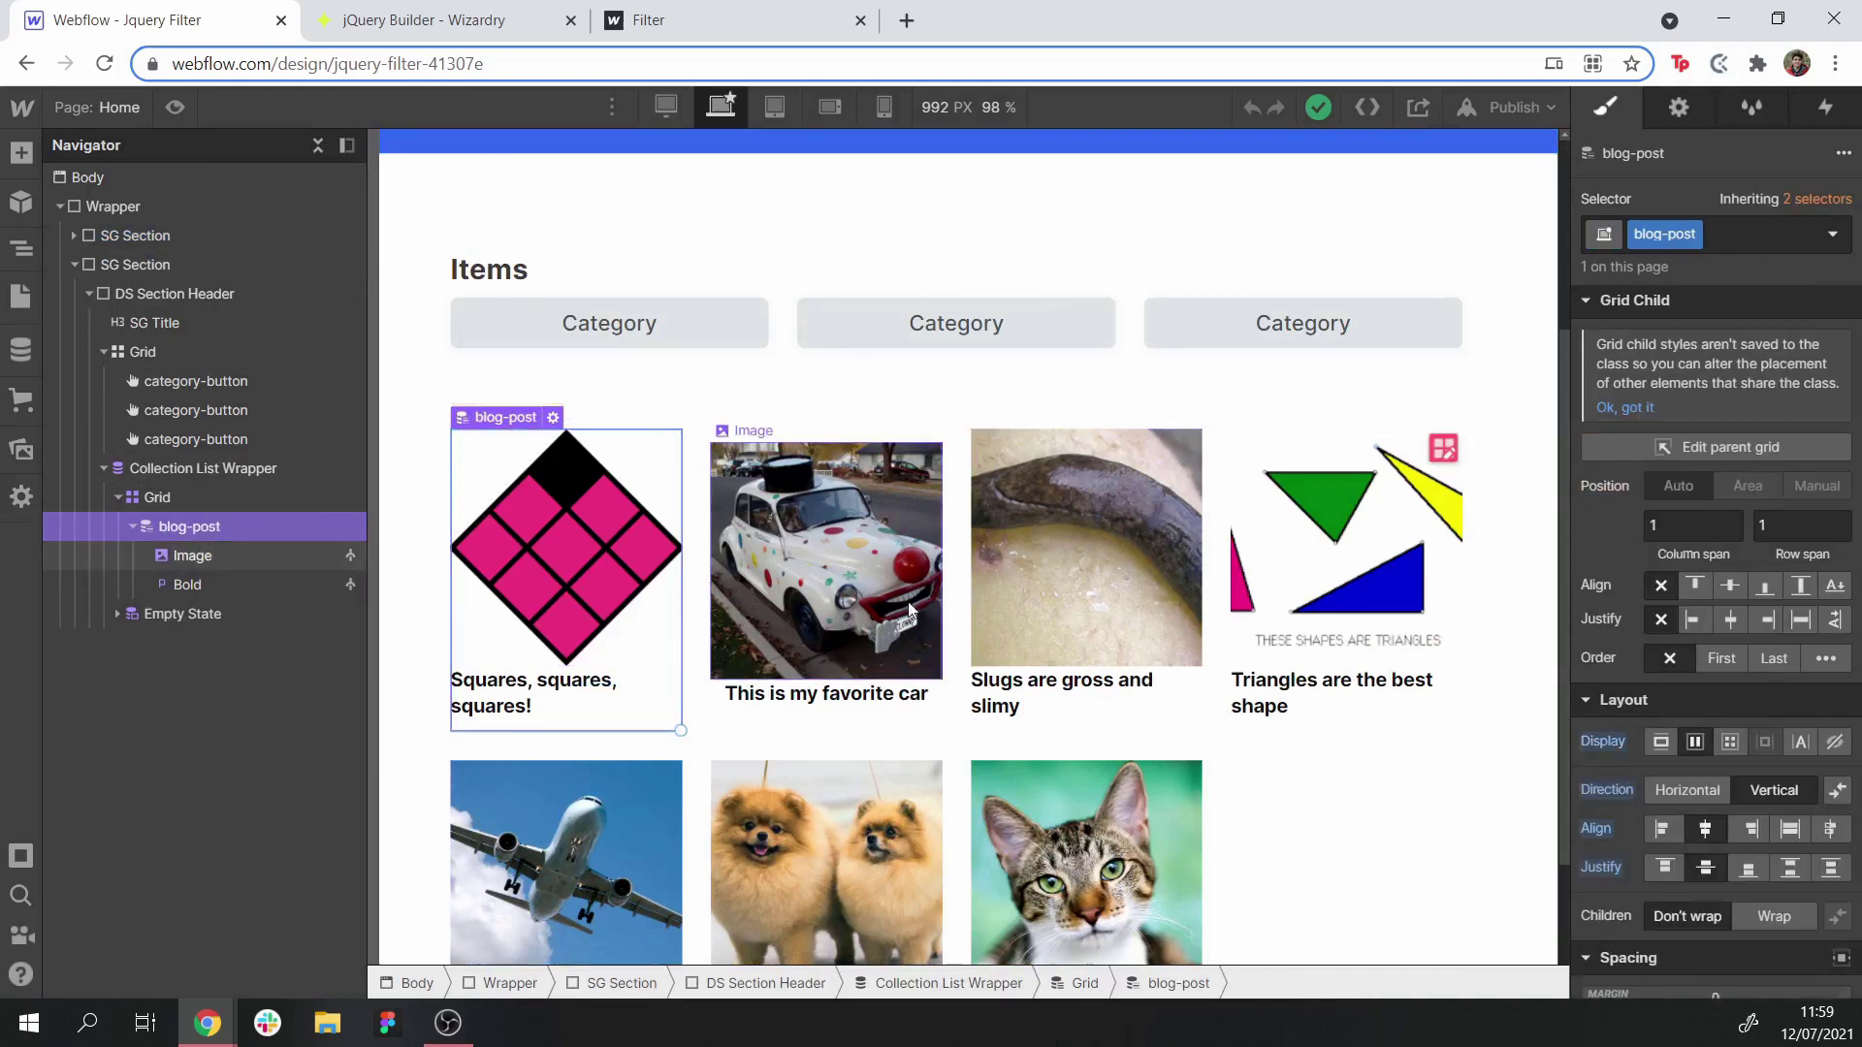
scroll(766, 543, down, 2)
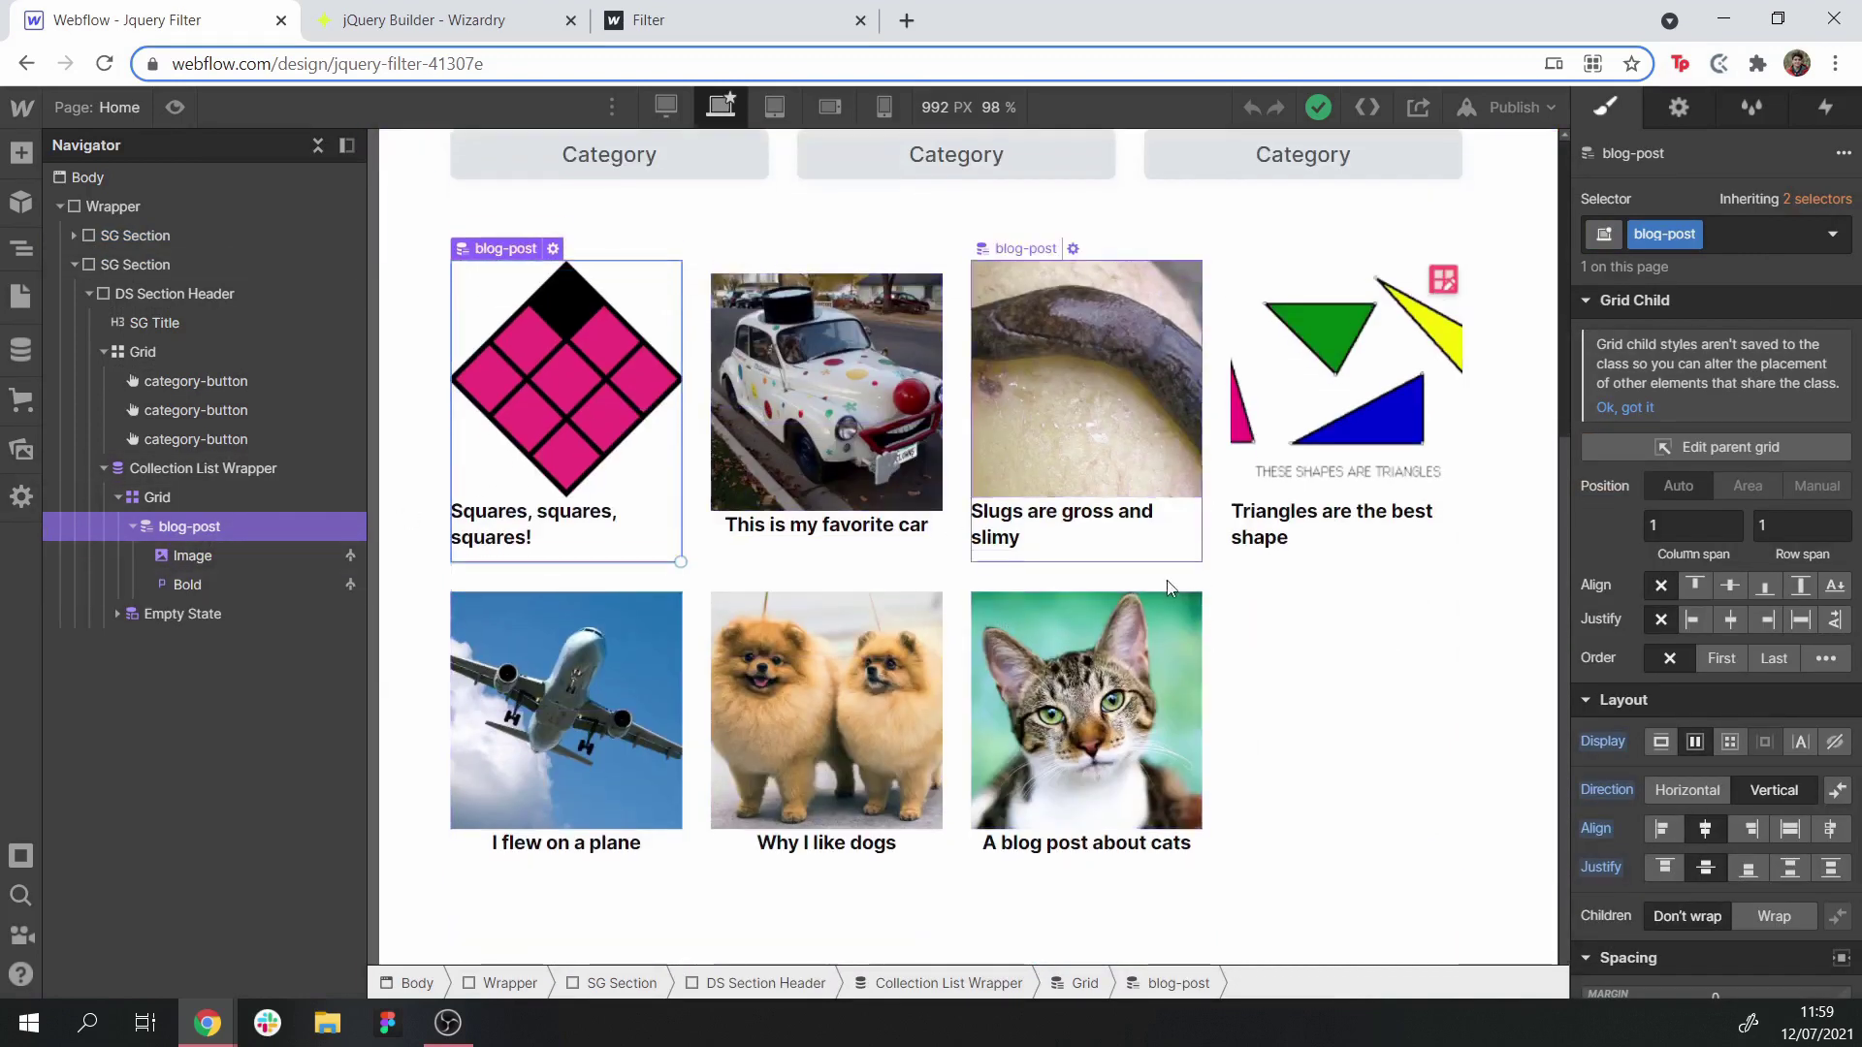
scroll(1242, 631, up, 2)
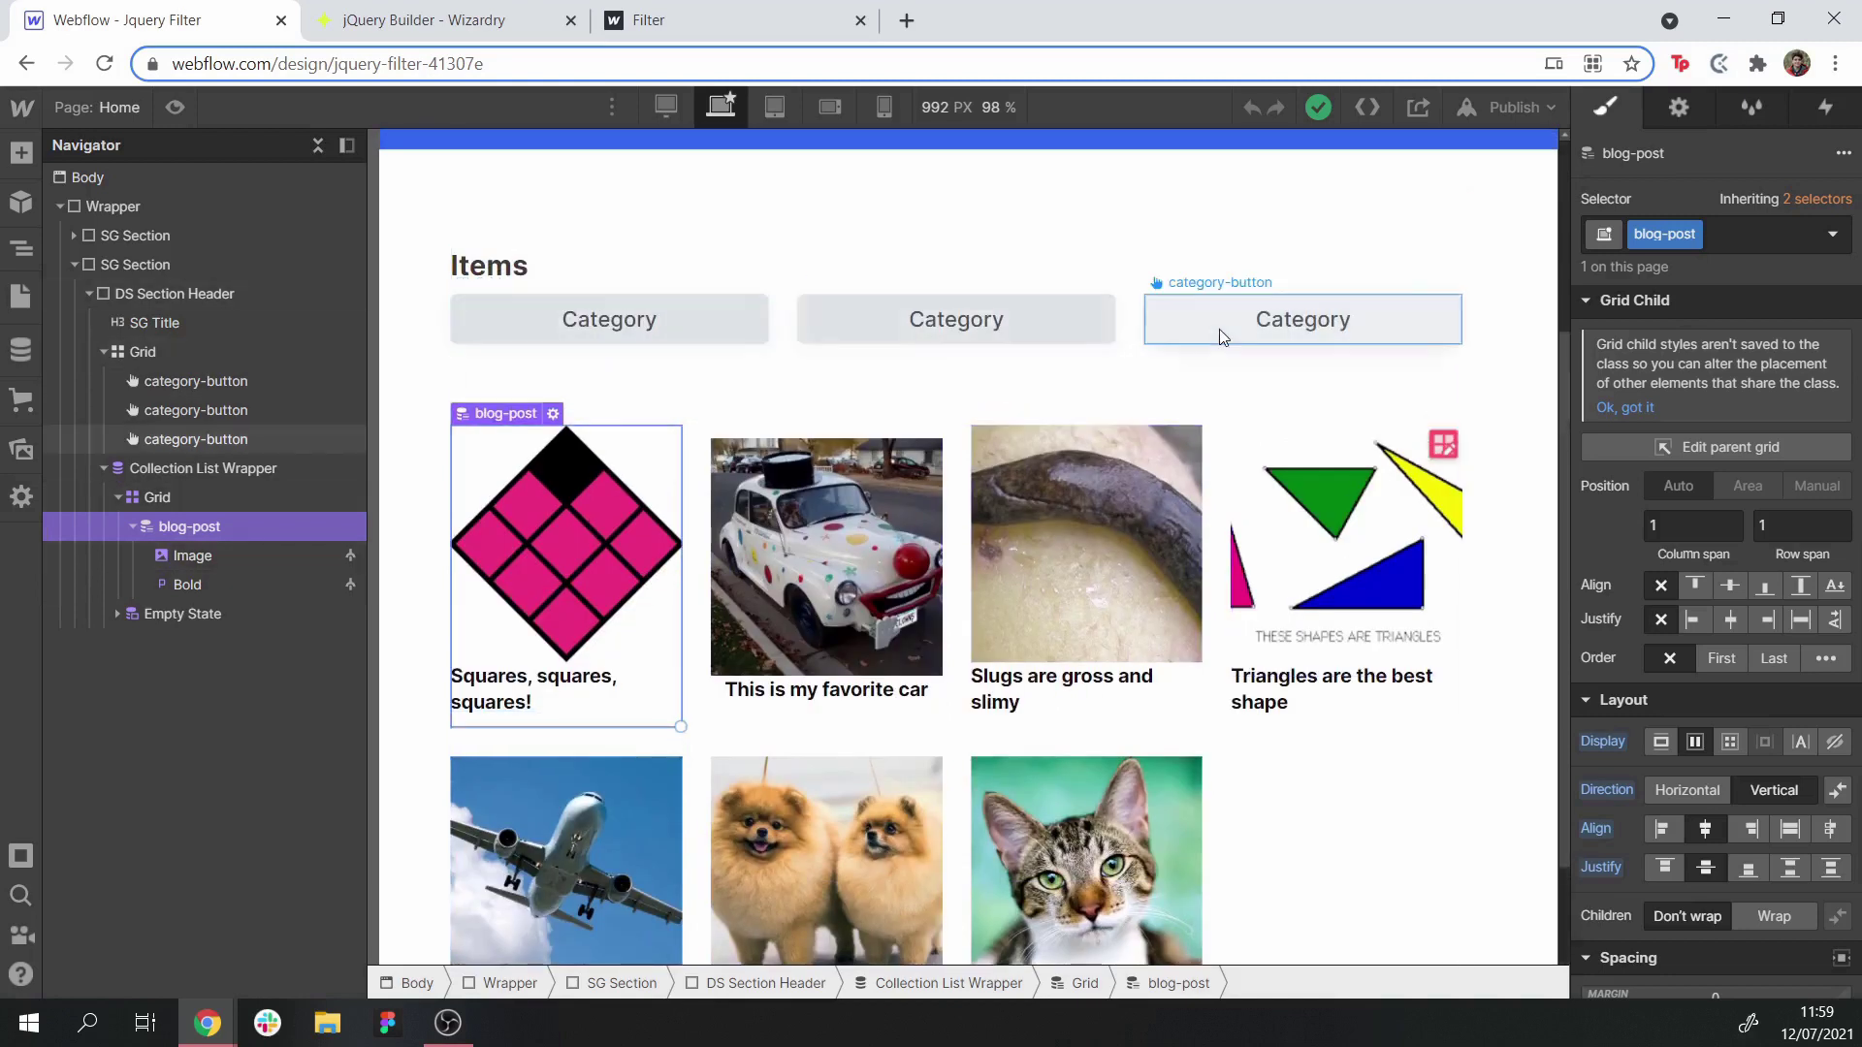
click(20, 296)
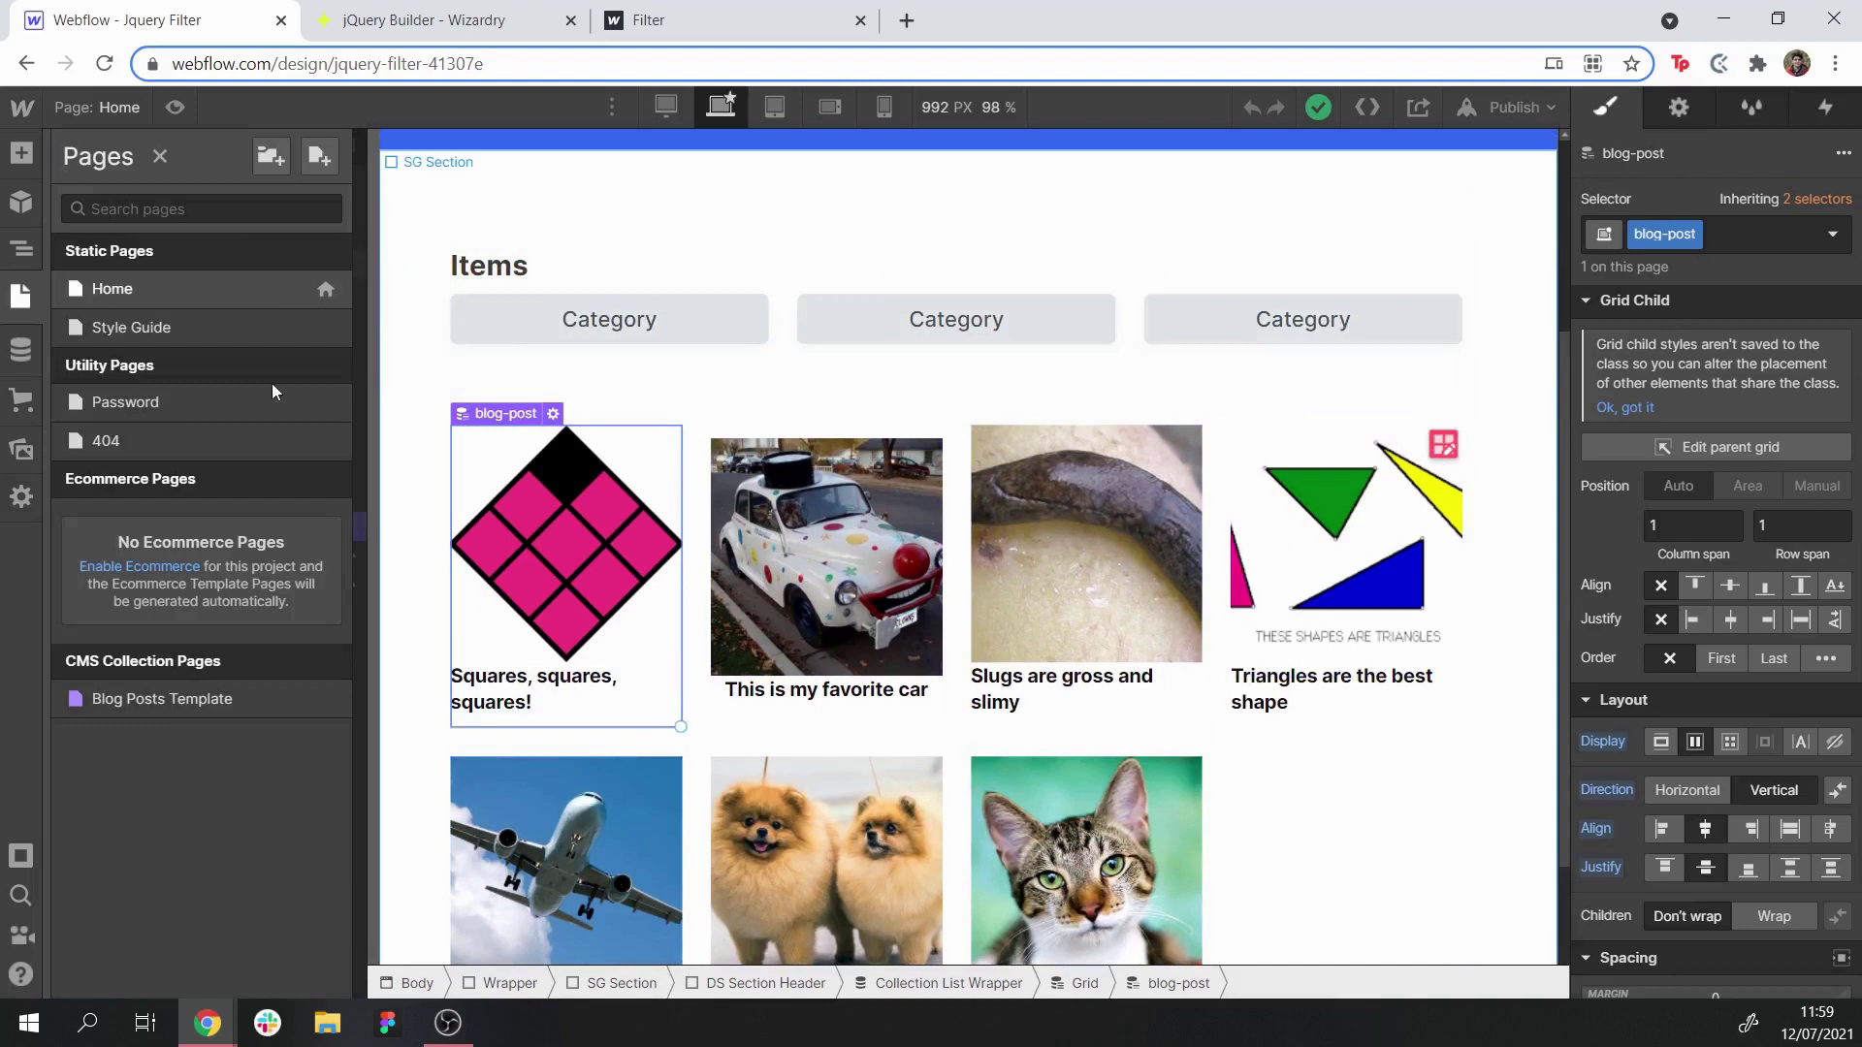
Review the Squares, squares, squares! post in Blog Posts, then start a new CMS collection
click(30, 354)
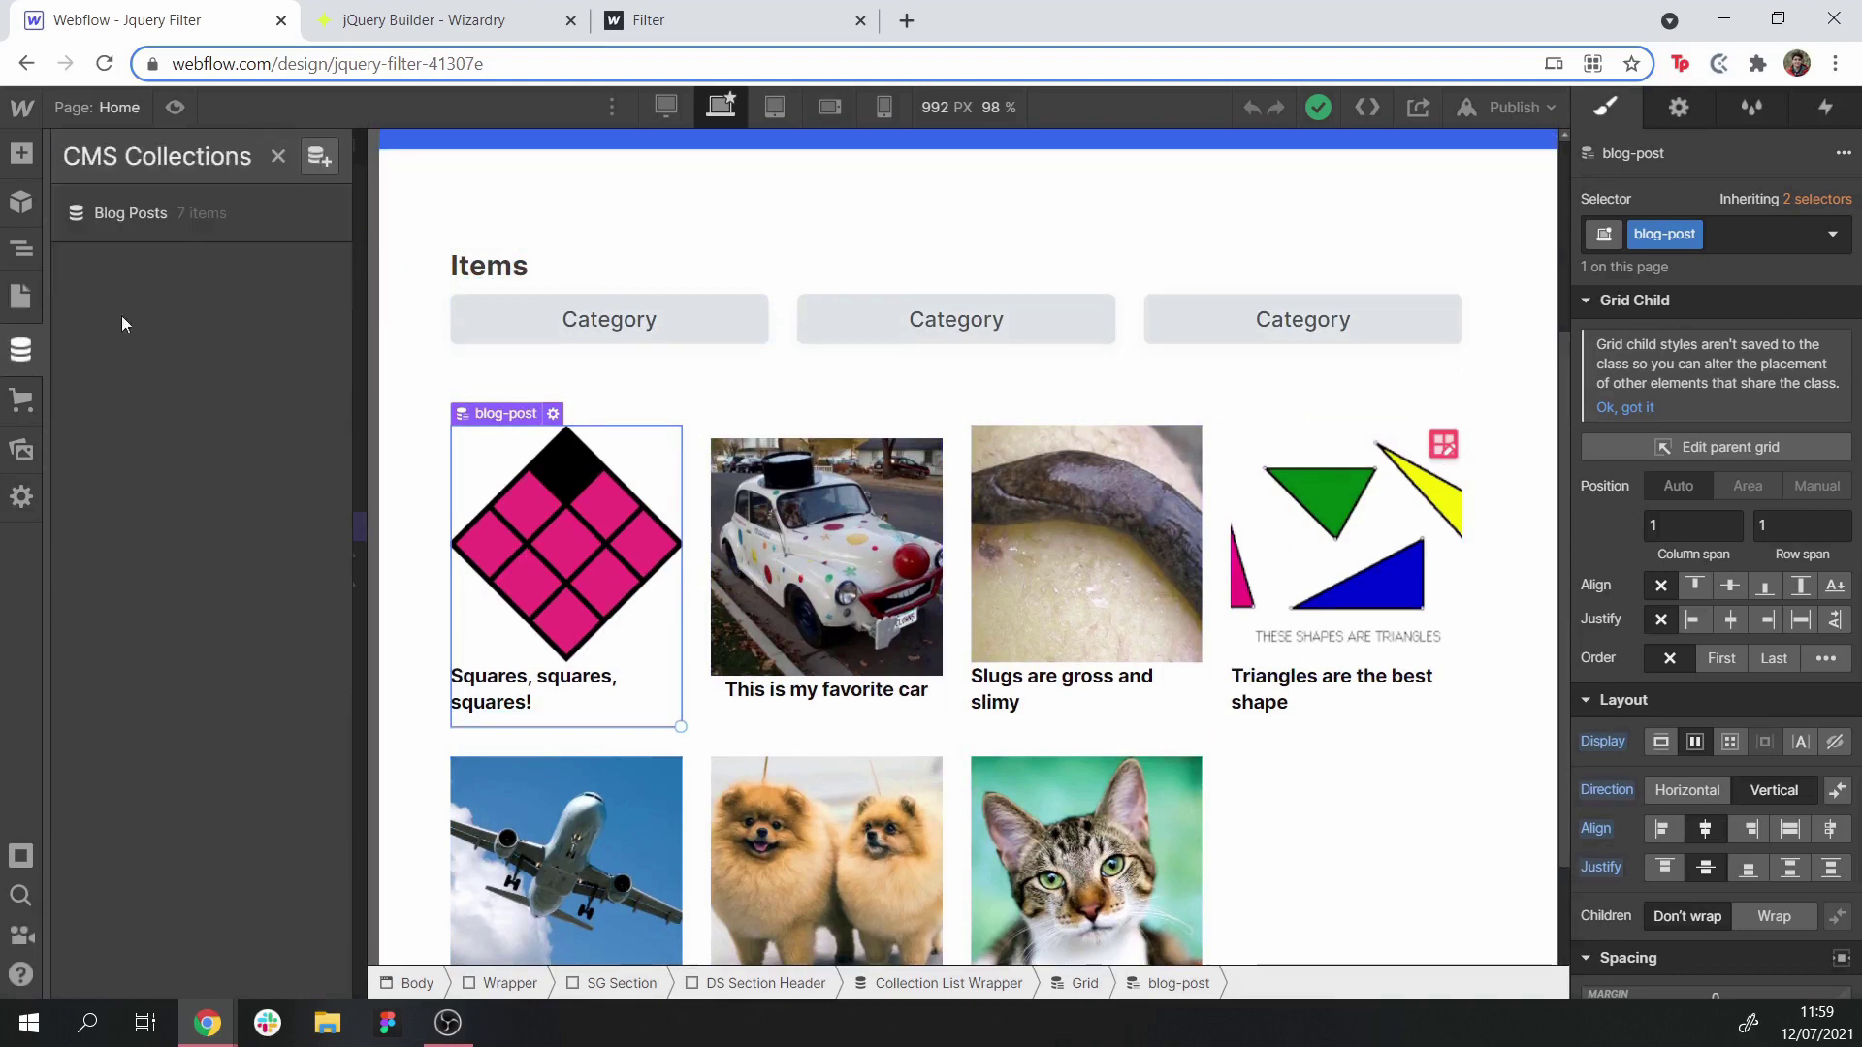
click(194, 219)
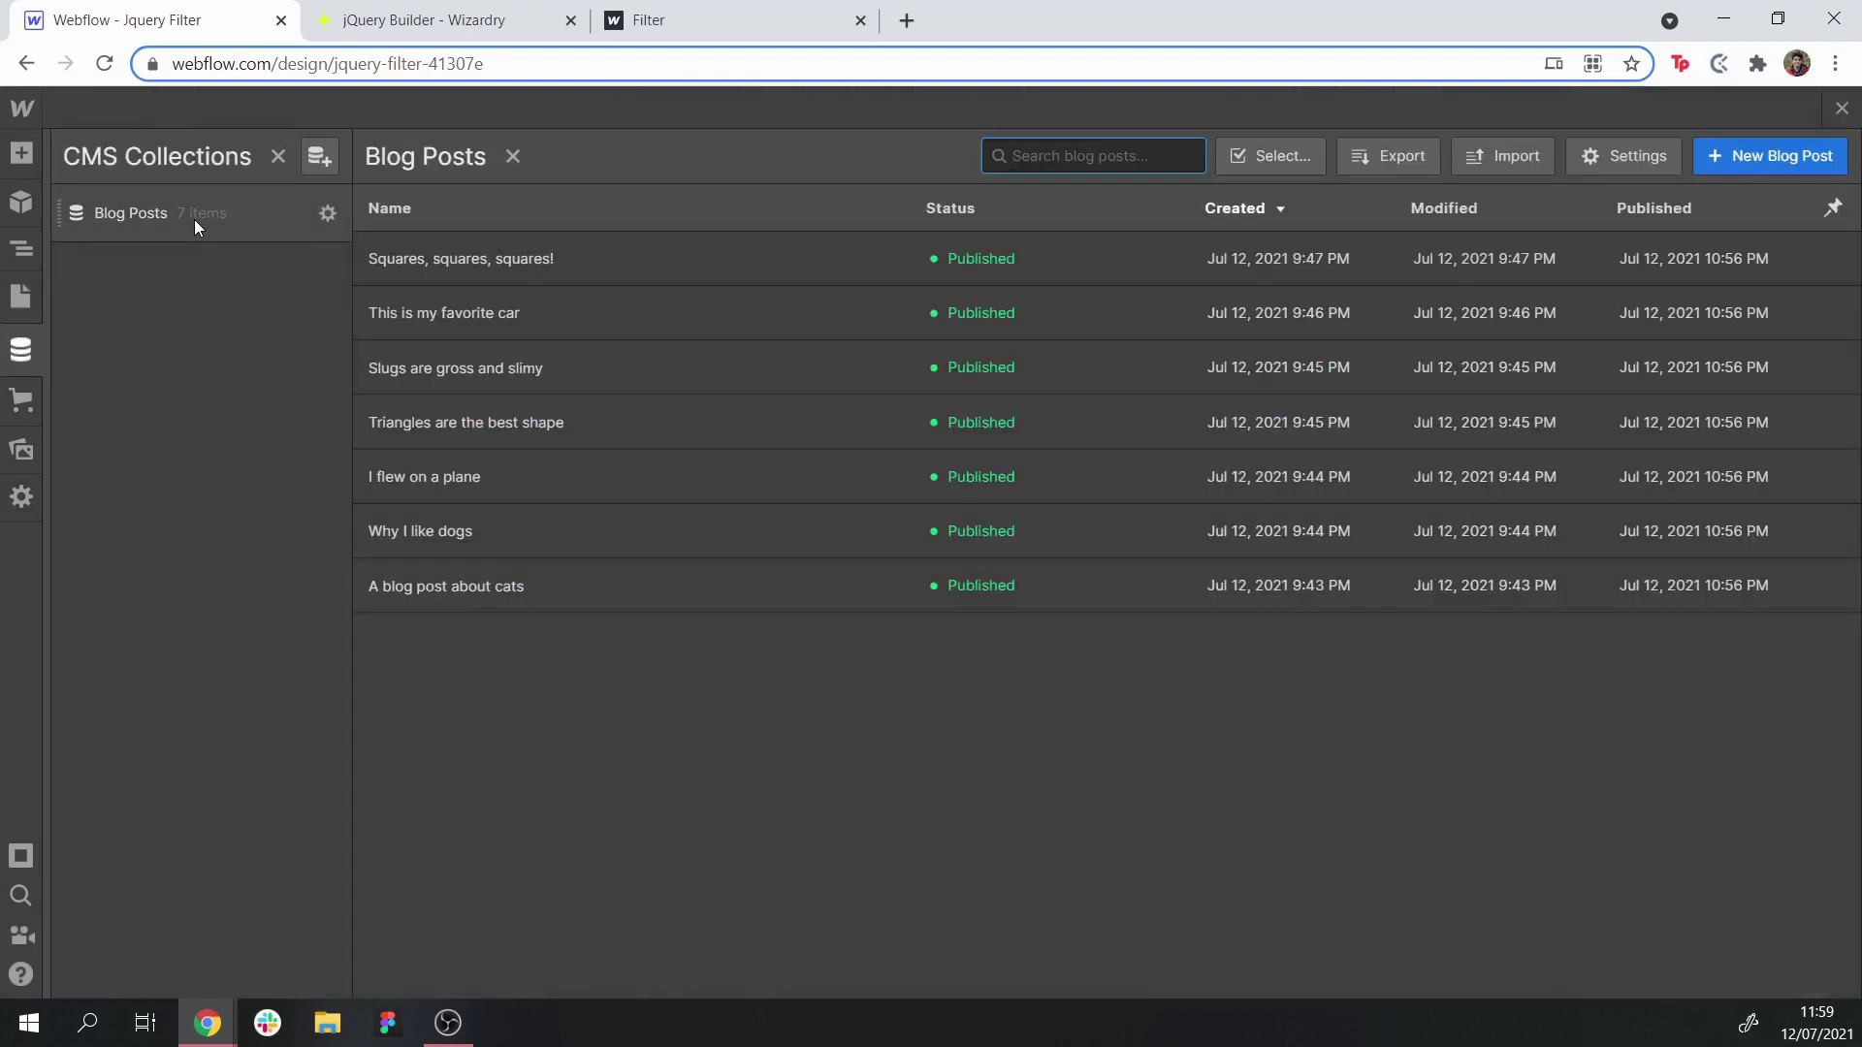
click(506, 260)
scroll(842, 653, down, 1)
scroll(846, 660, up, 1)
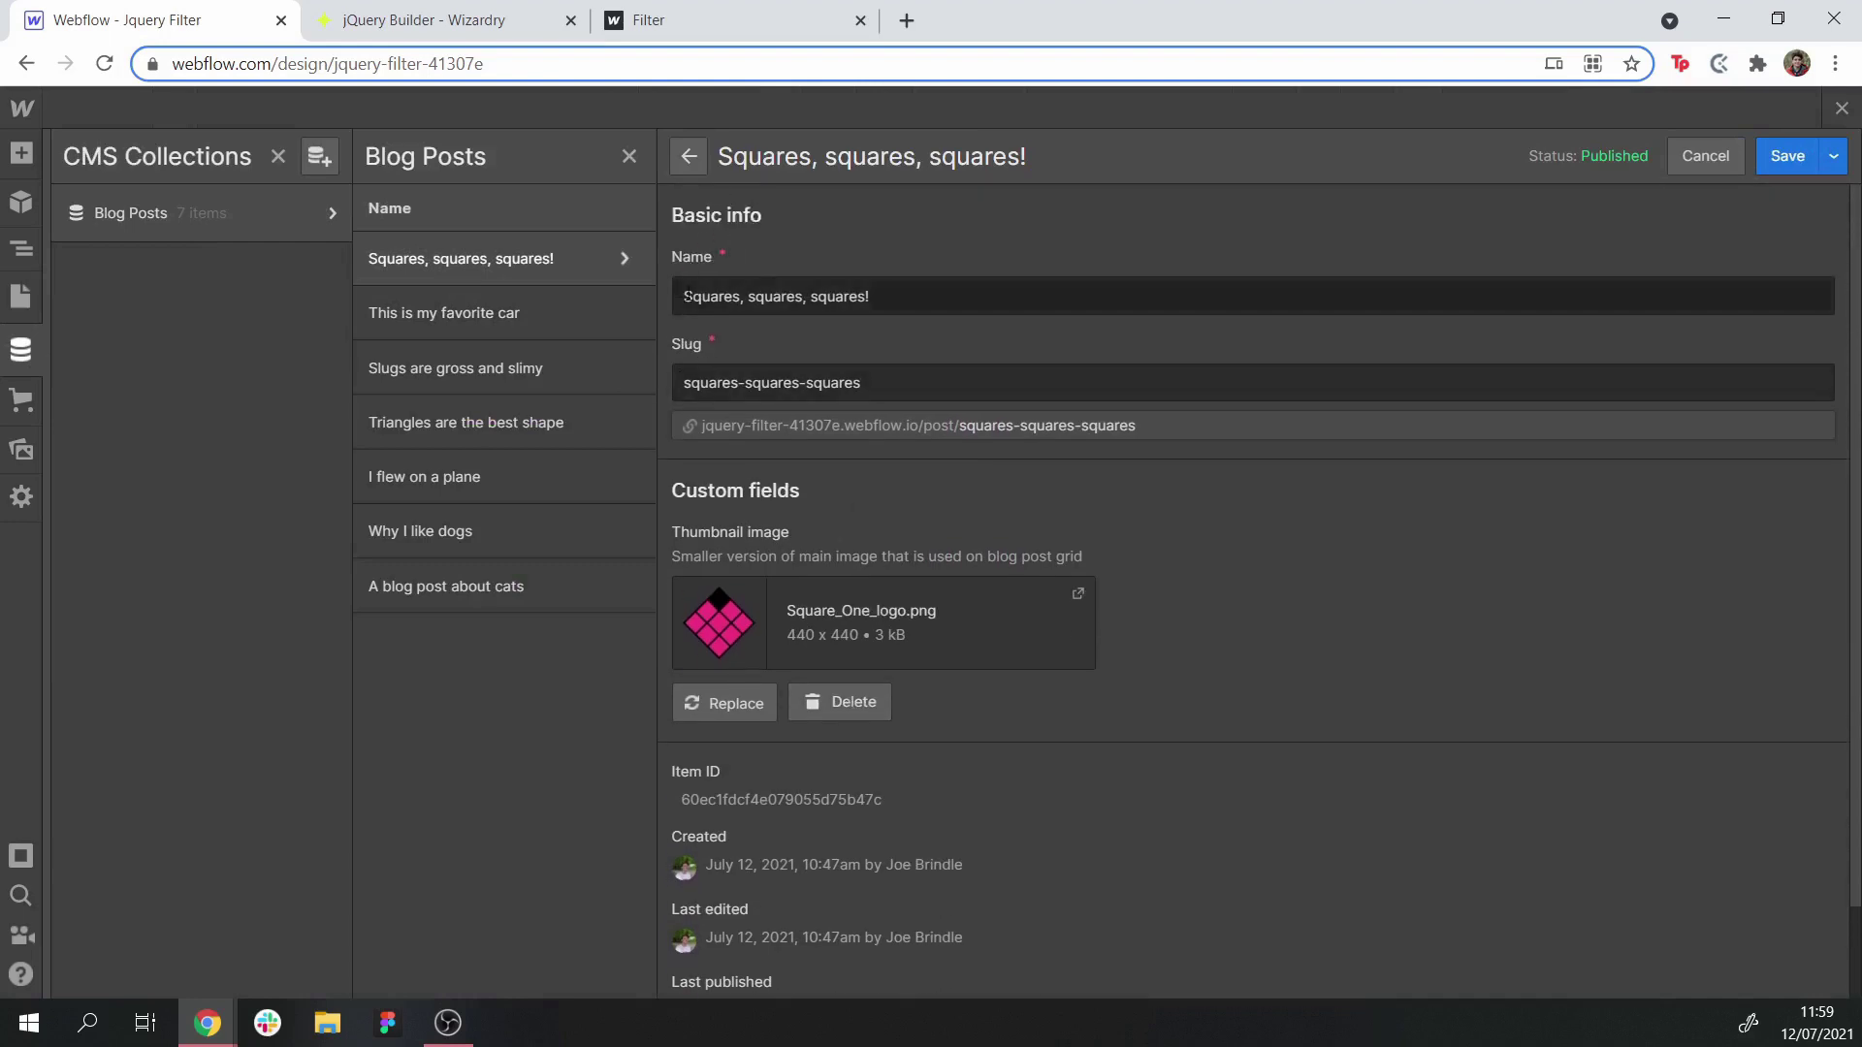
click(696, 160)
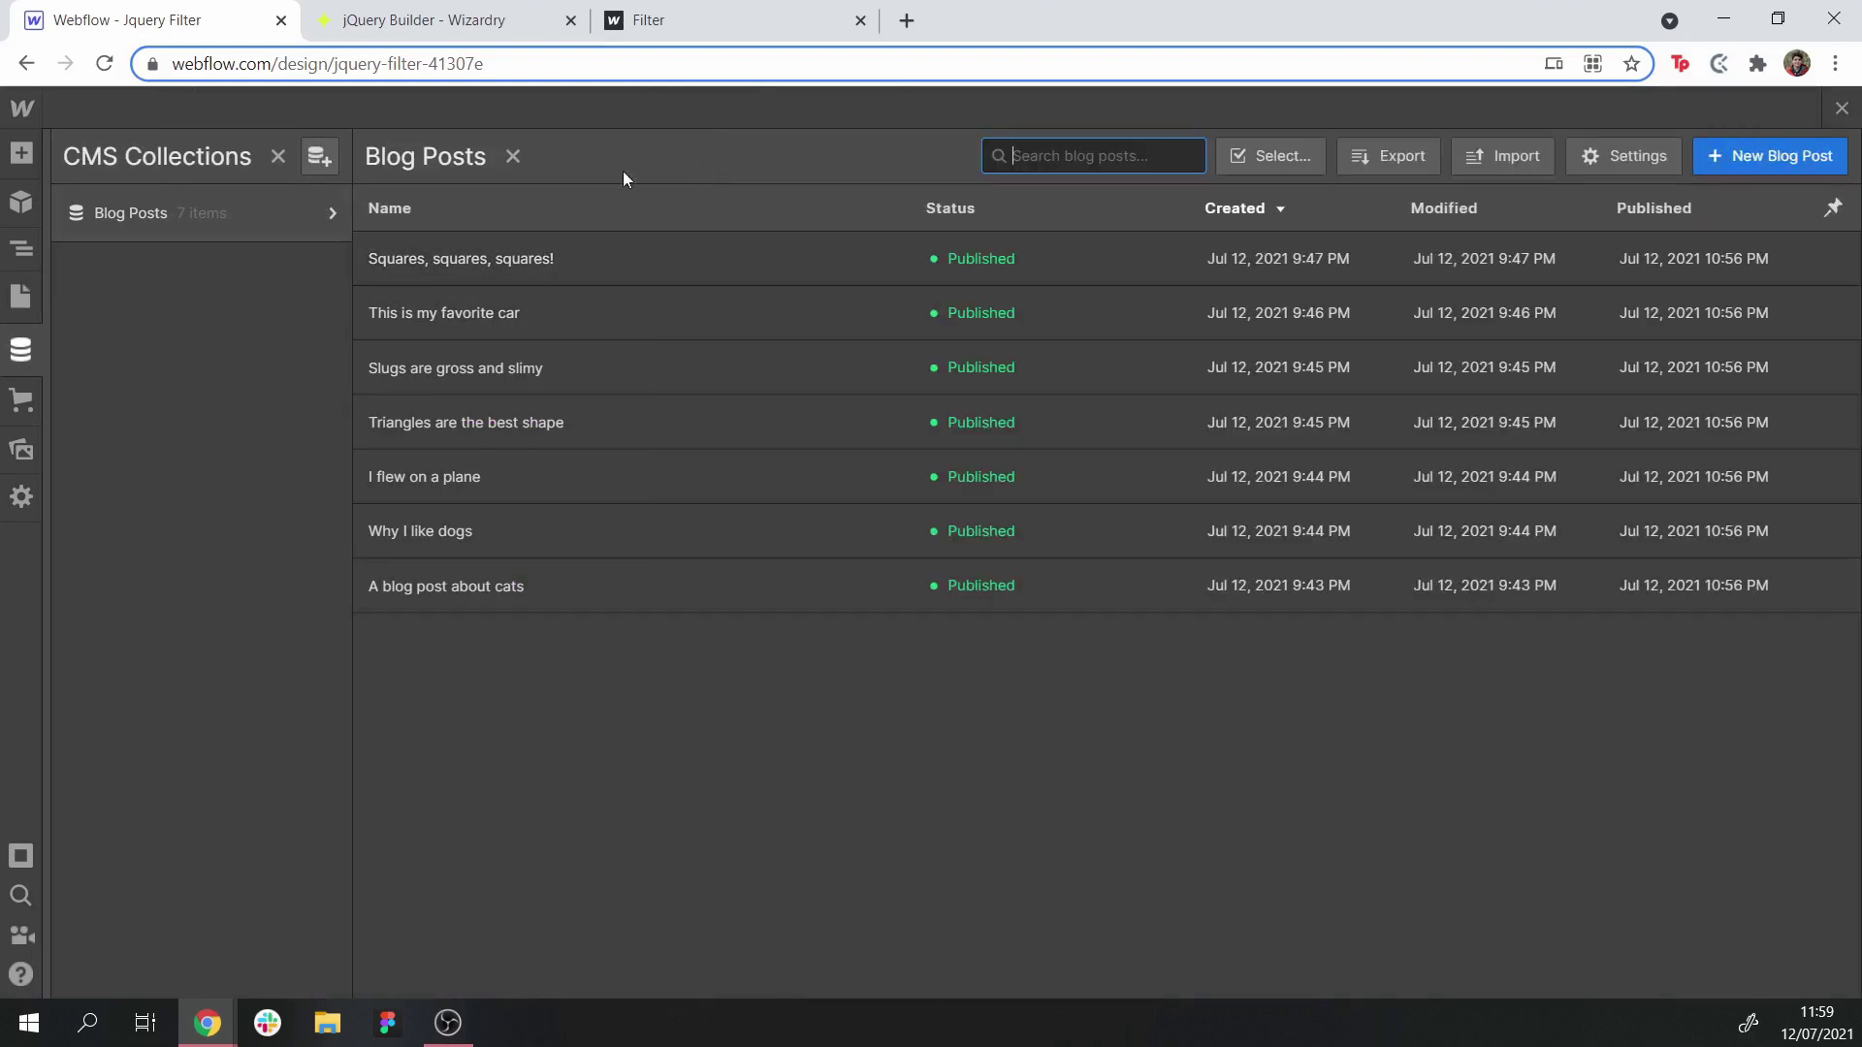
click(322, 157)
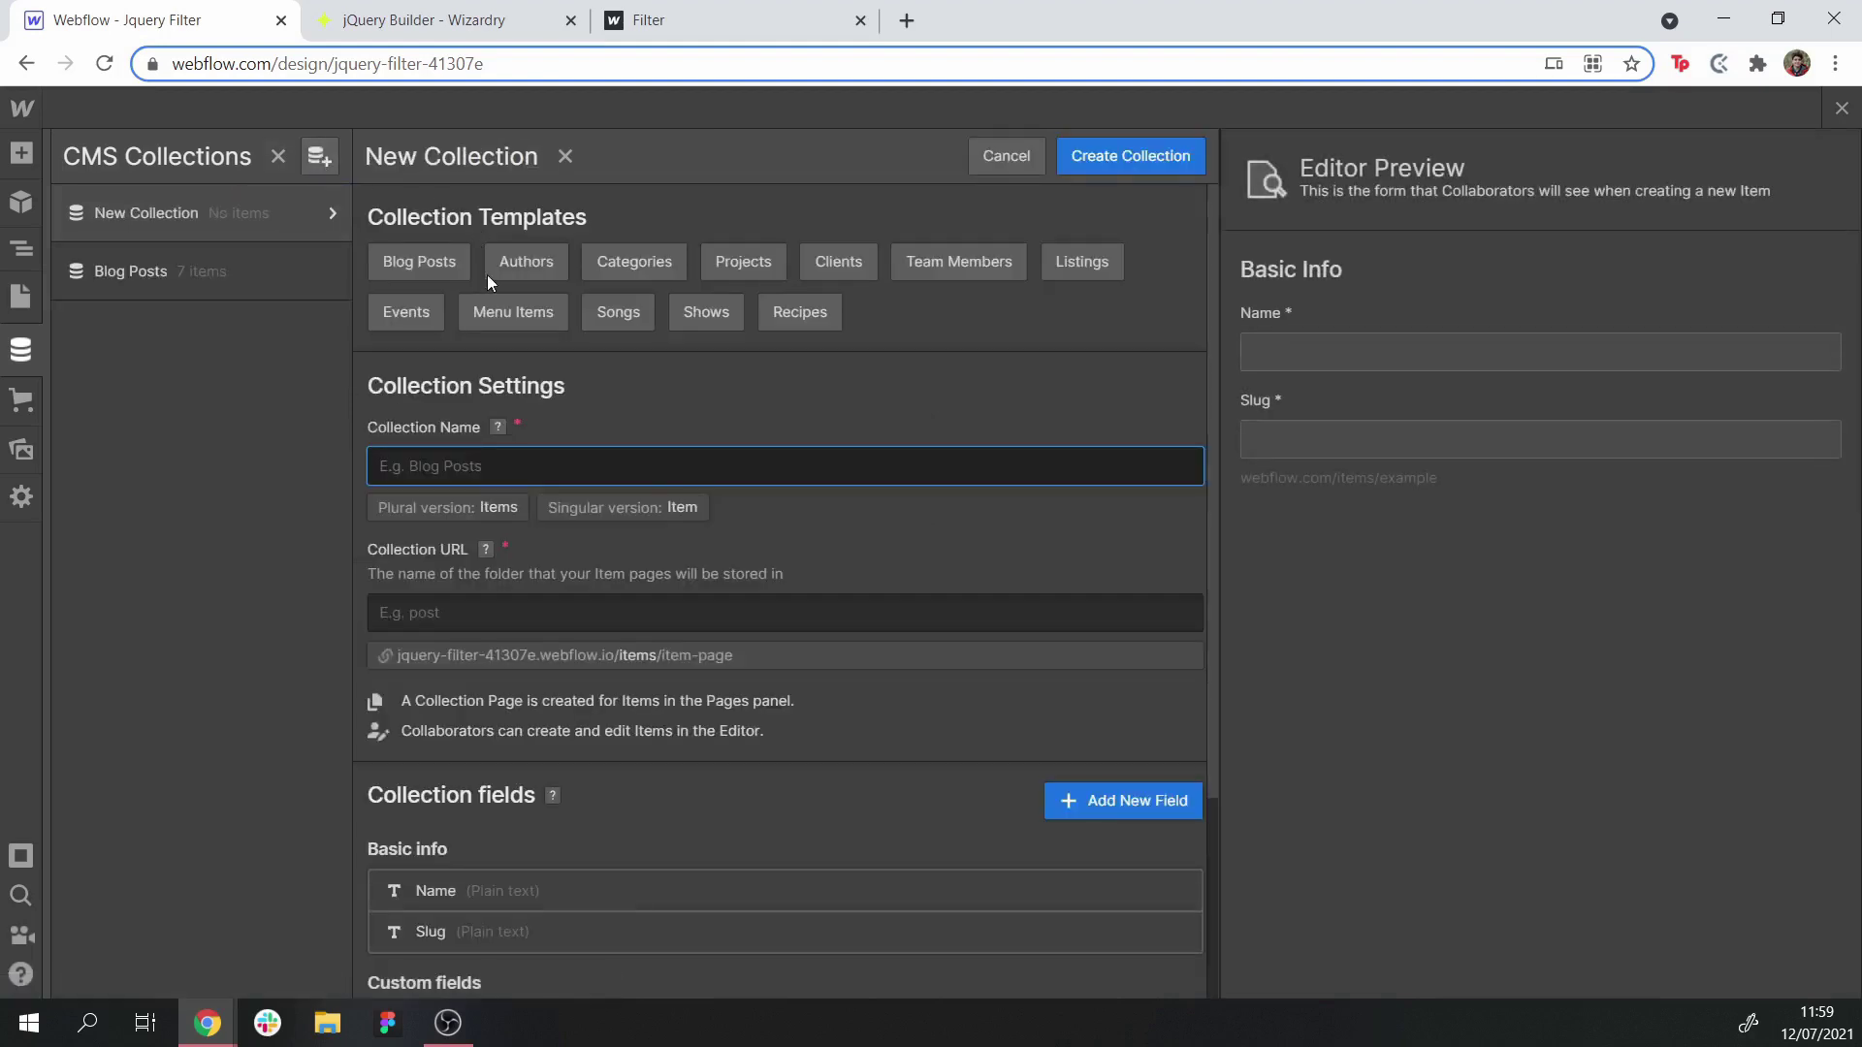
Create the Categories collection and add its first item, Shapes
text(Categories)
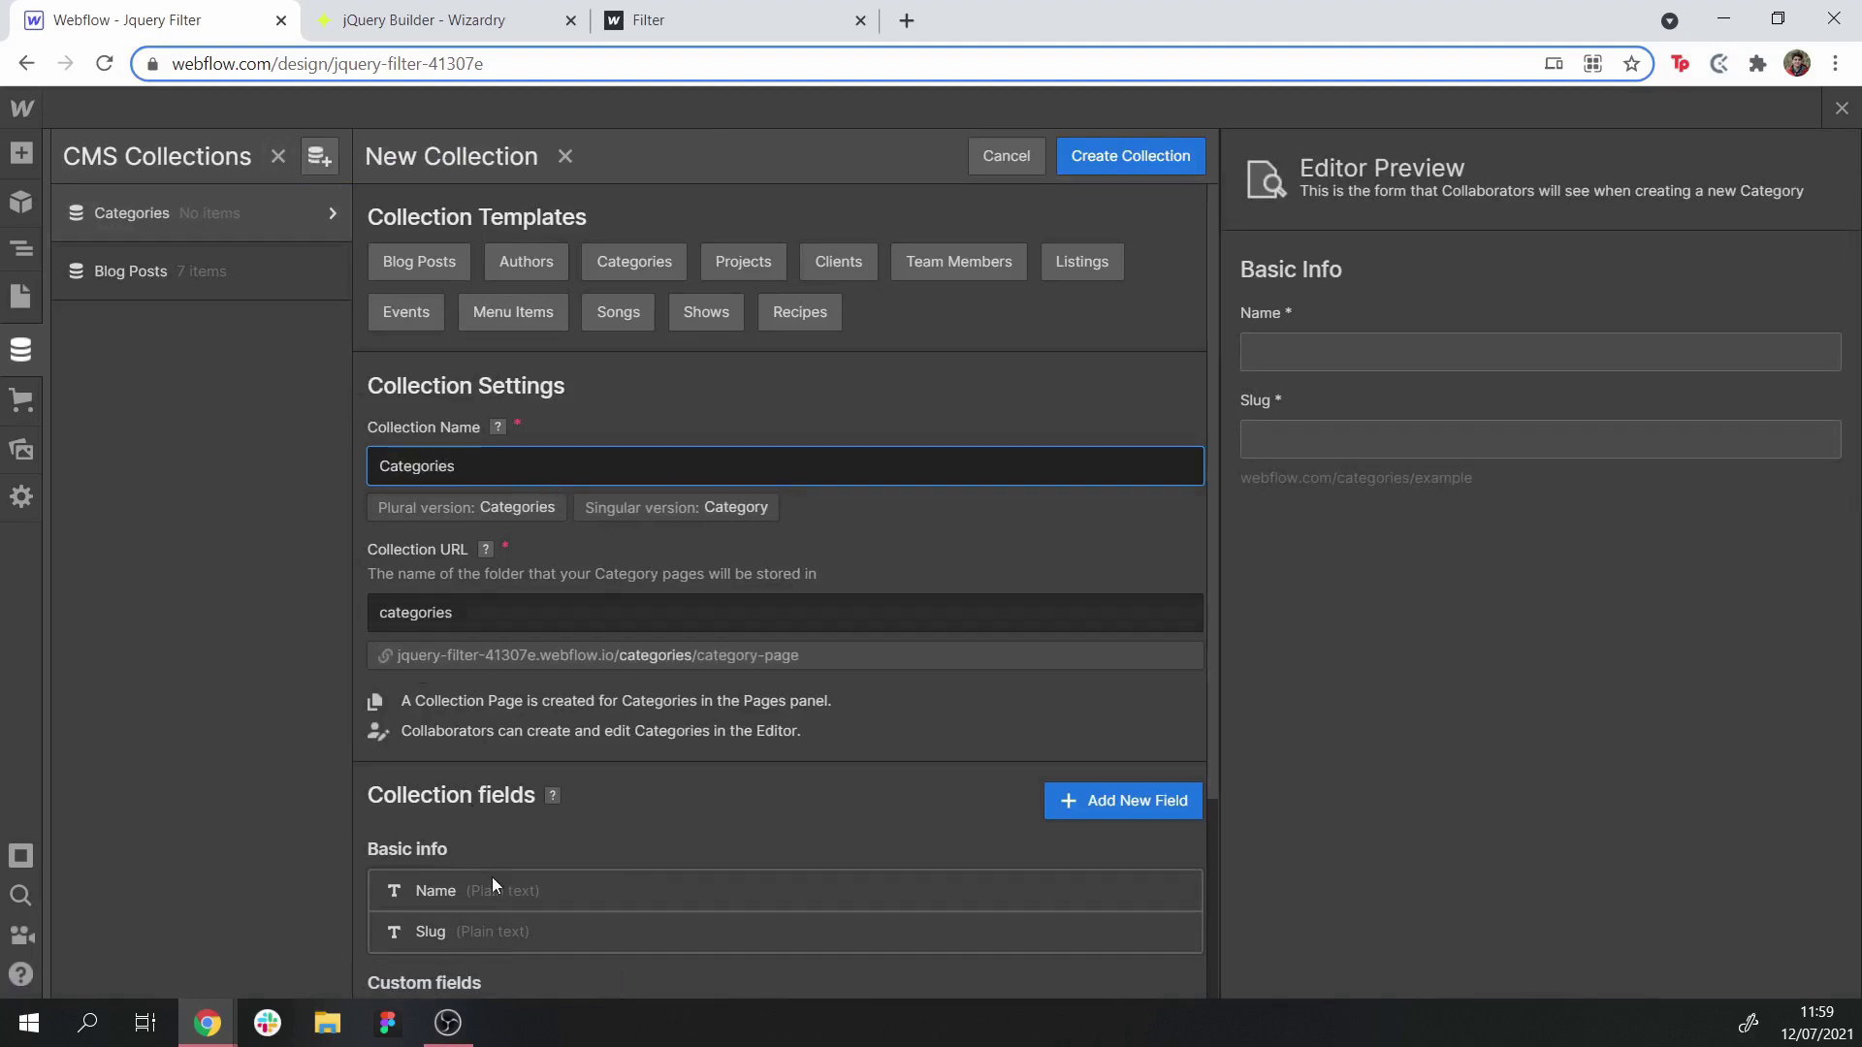
click(1115, 165)
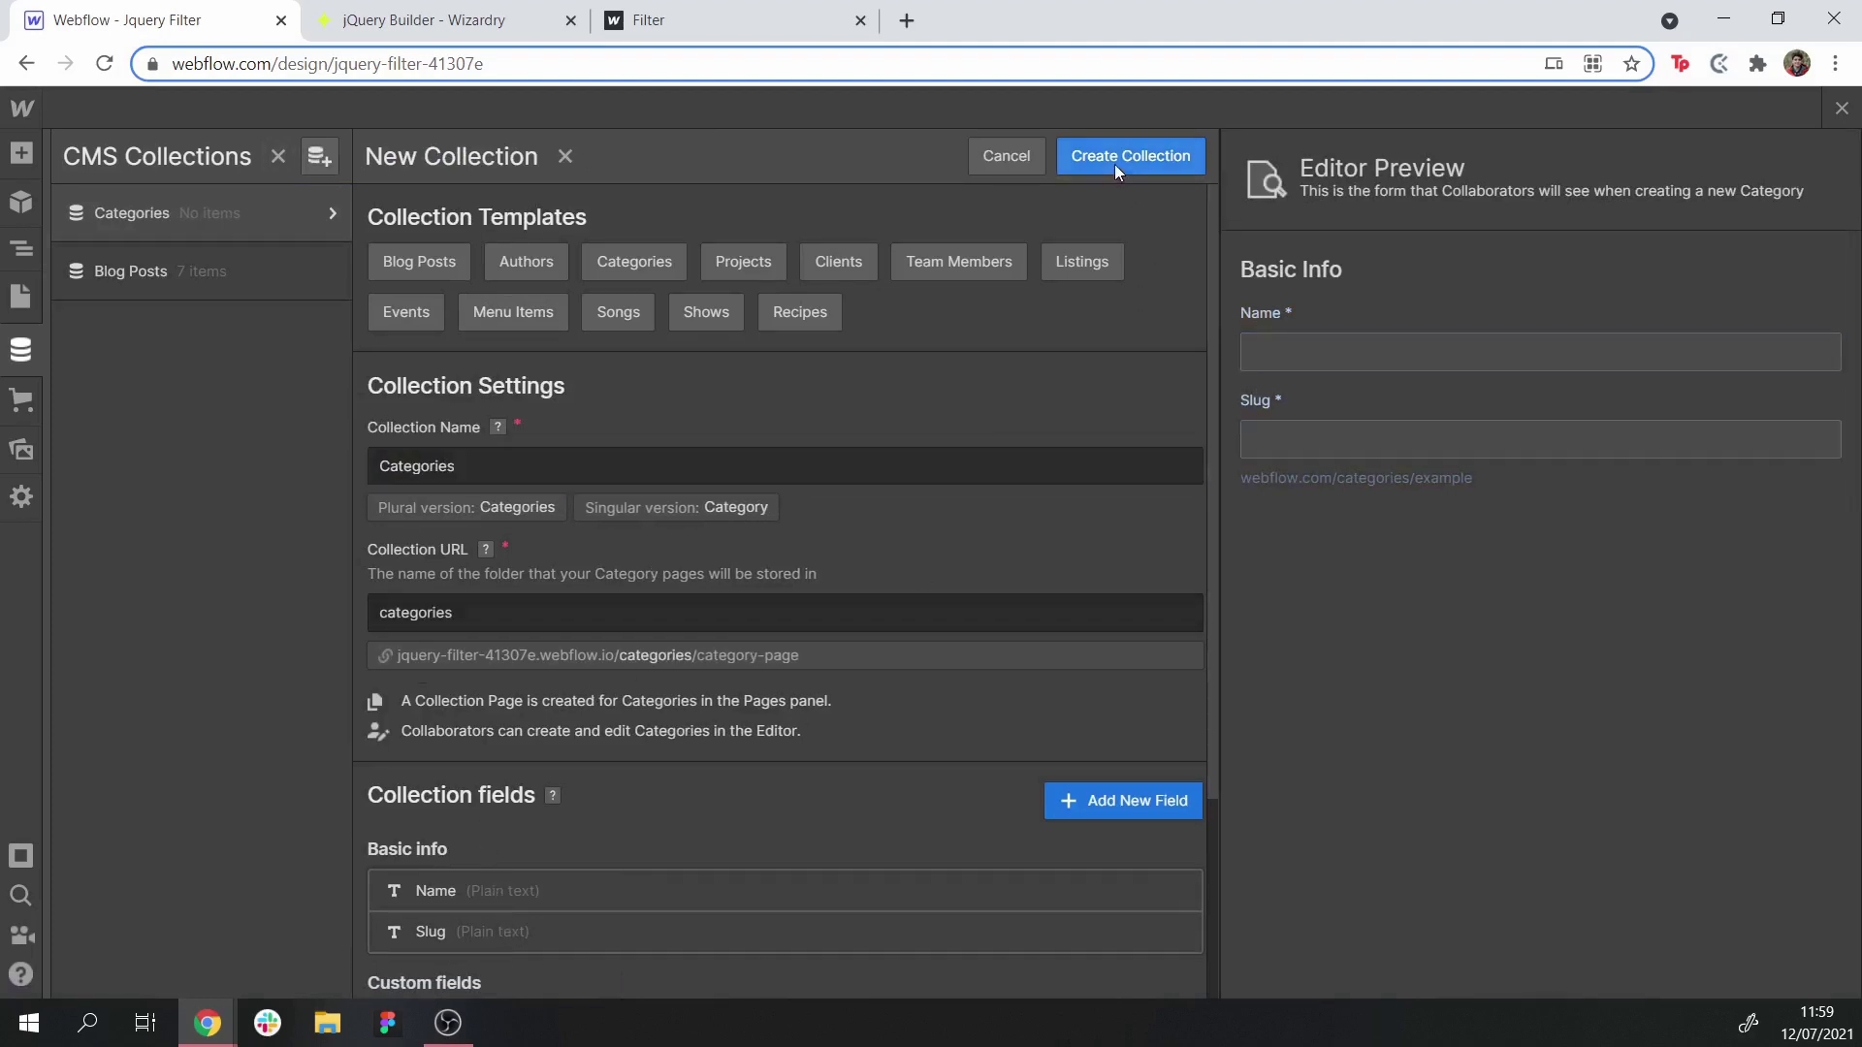
click(1737, 157)
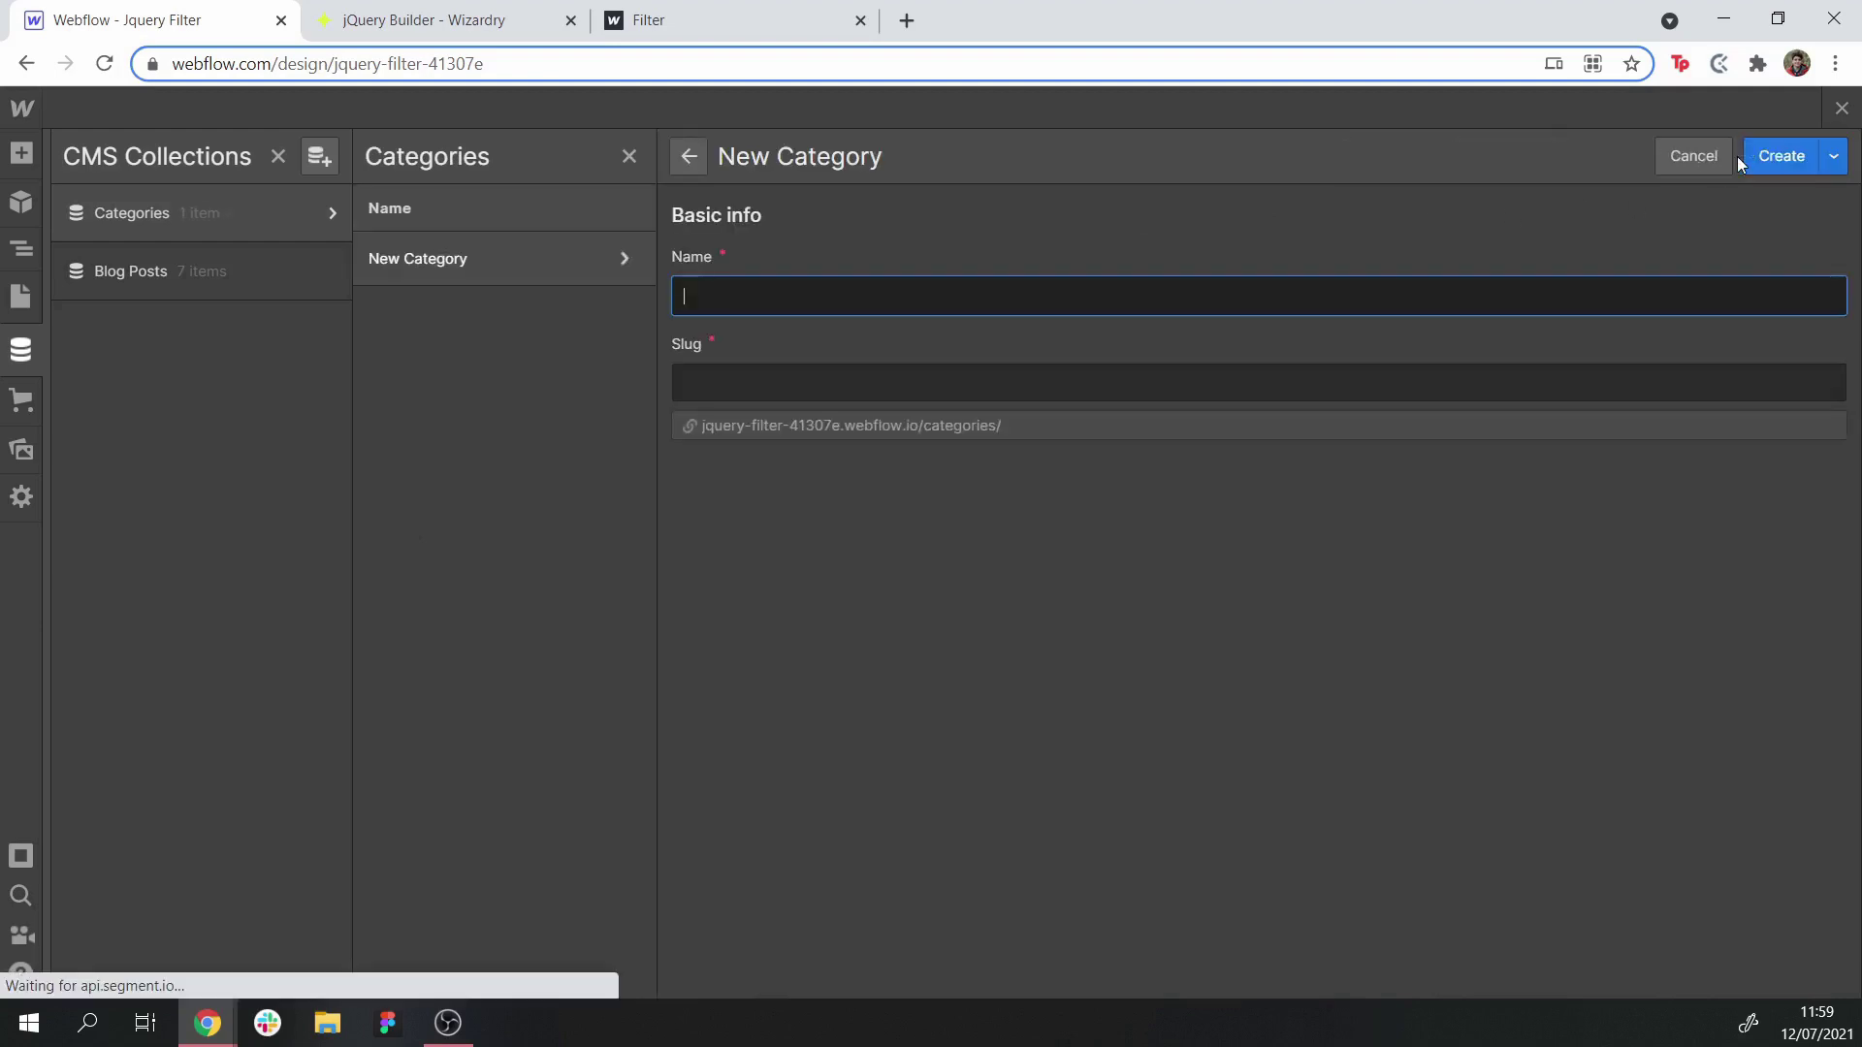
text(Shapes)
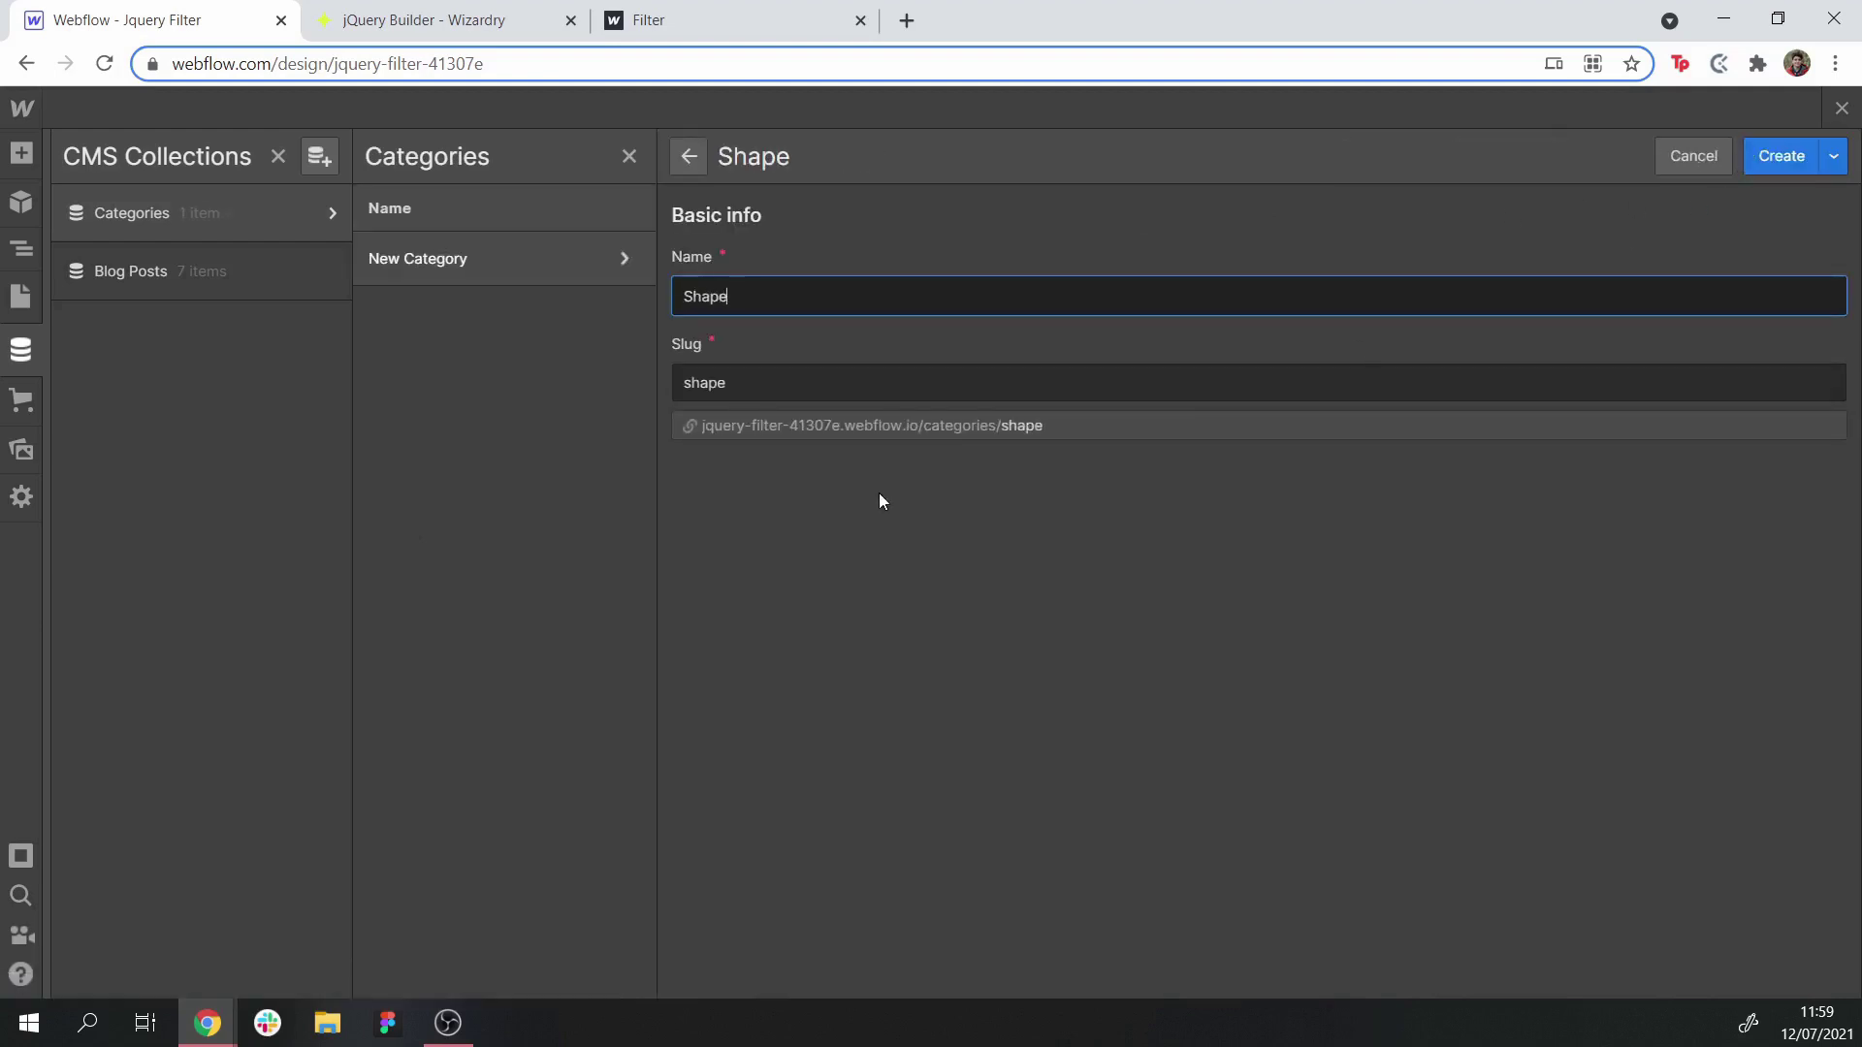
key(ctrl+Return)
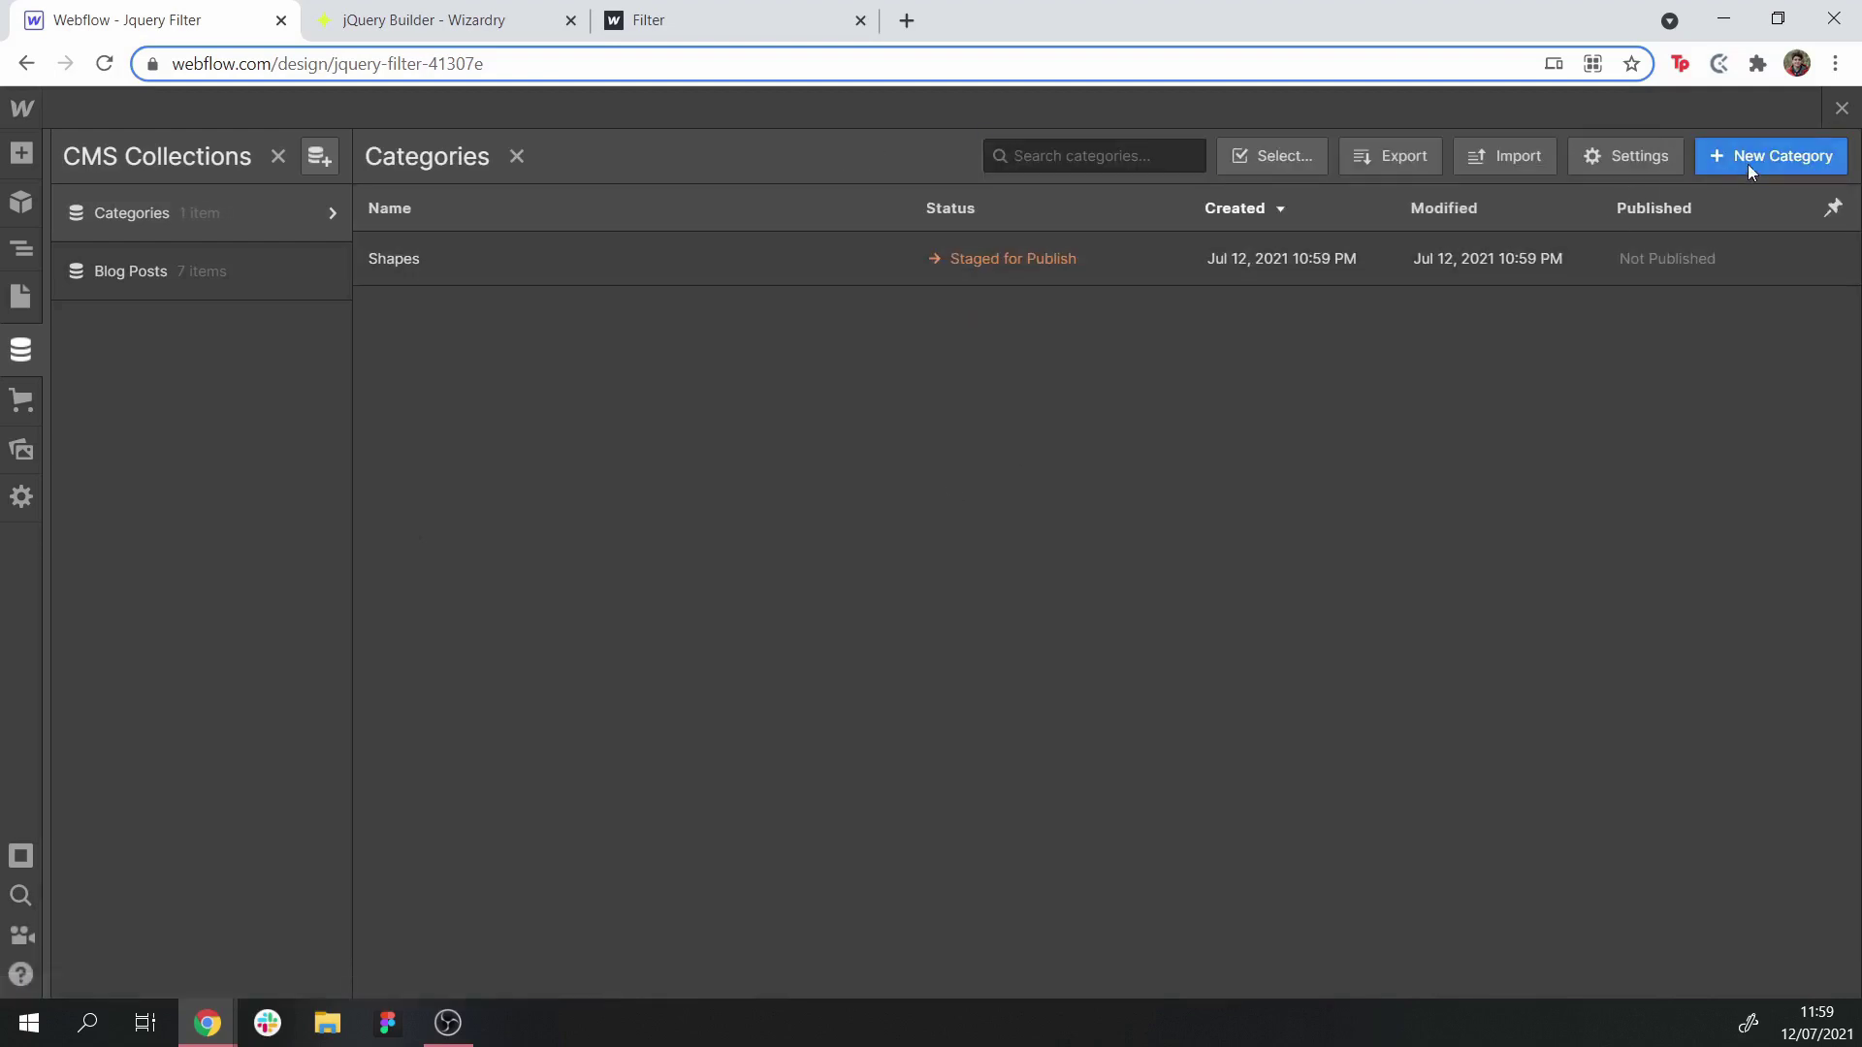
Add the Vehicles and Animals category items
click(1748, 160)
text(Vehicles)
key(ctrl+Return)
click(1770, 159)
text(Animals)
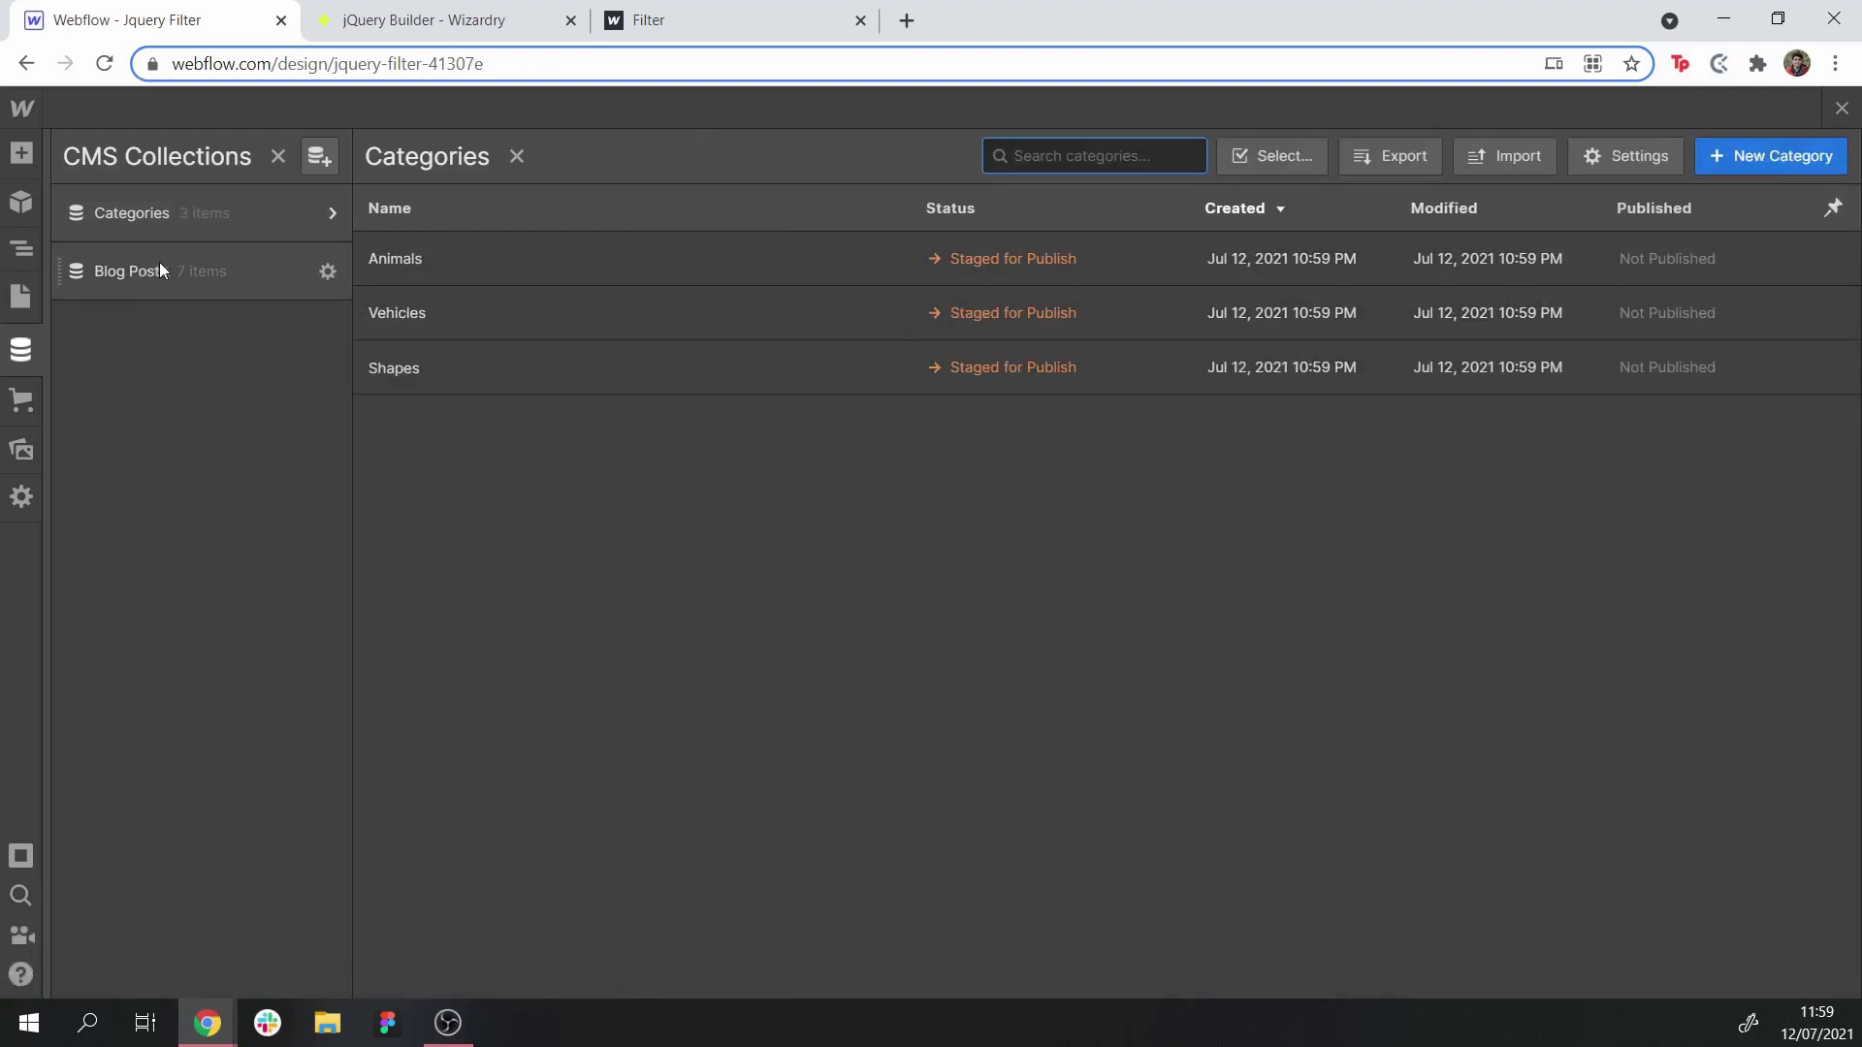
Add a multi-reference field named Categories to Blog Posts, referencing the Categories collection, and save
click(211, 281)
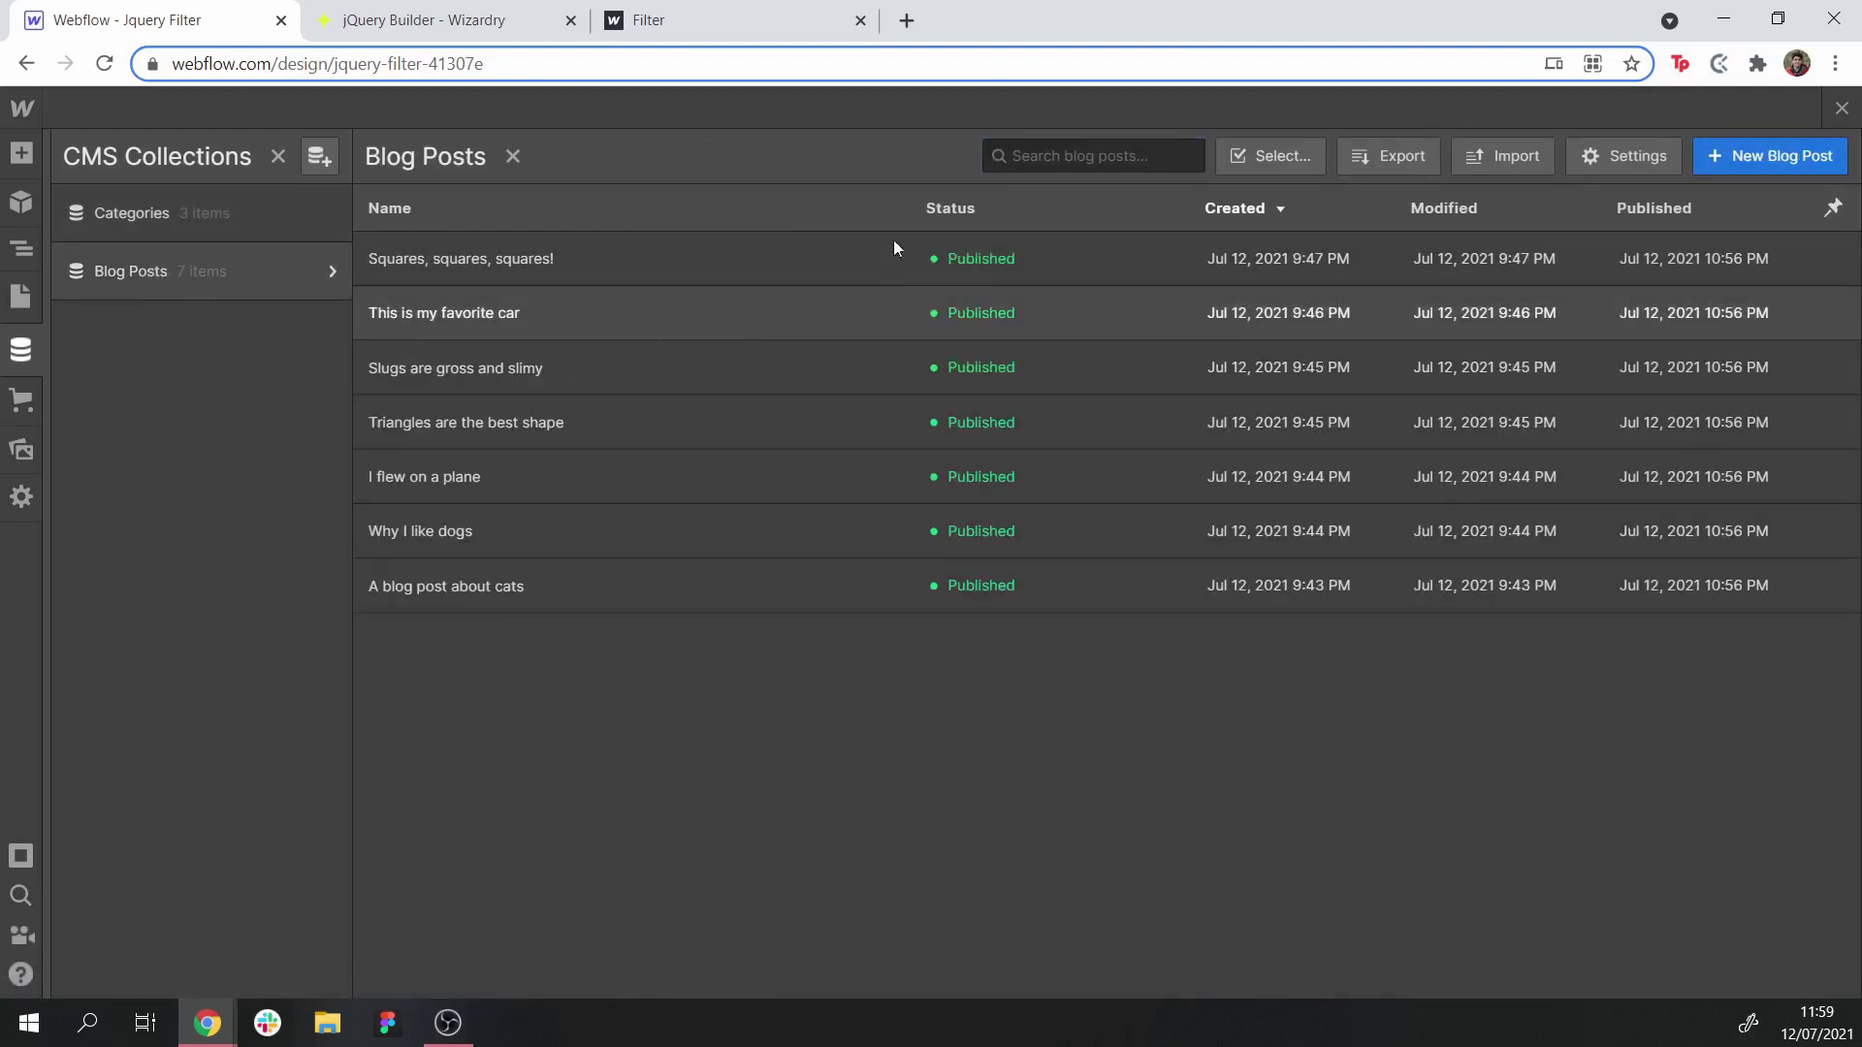
click(1592, 165)
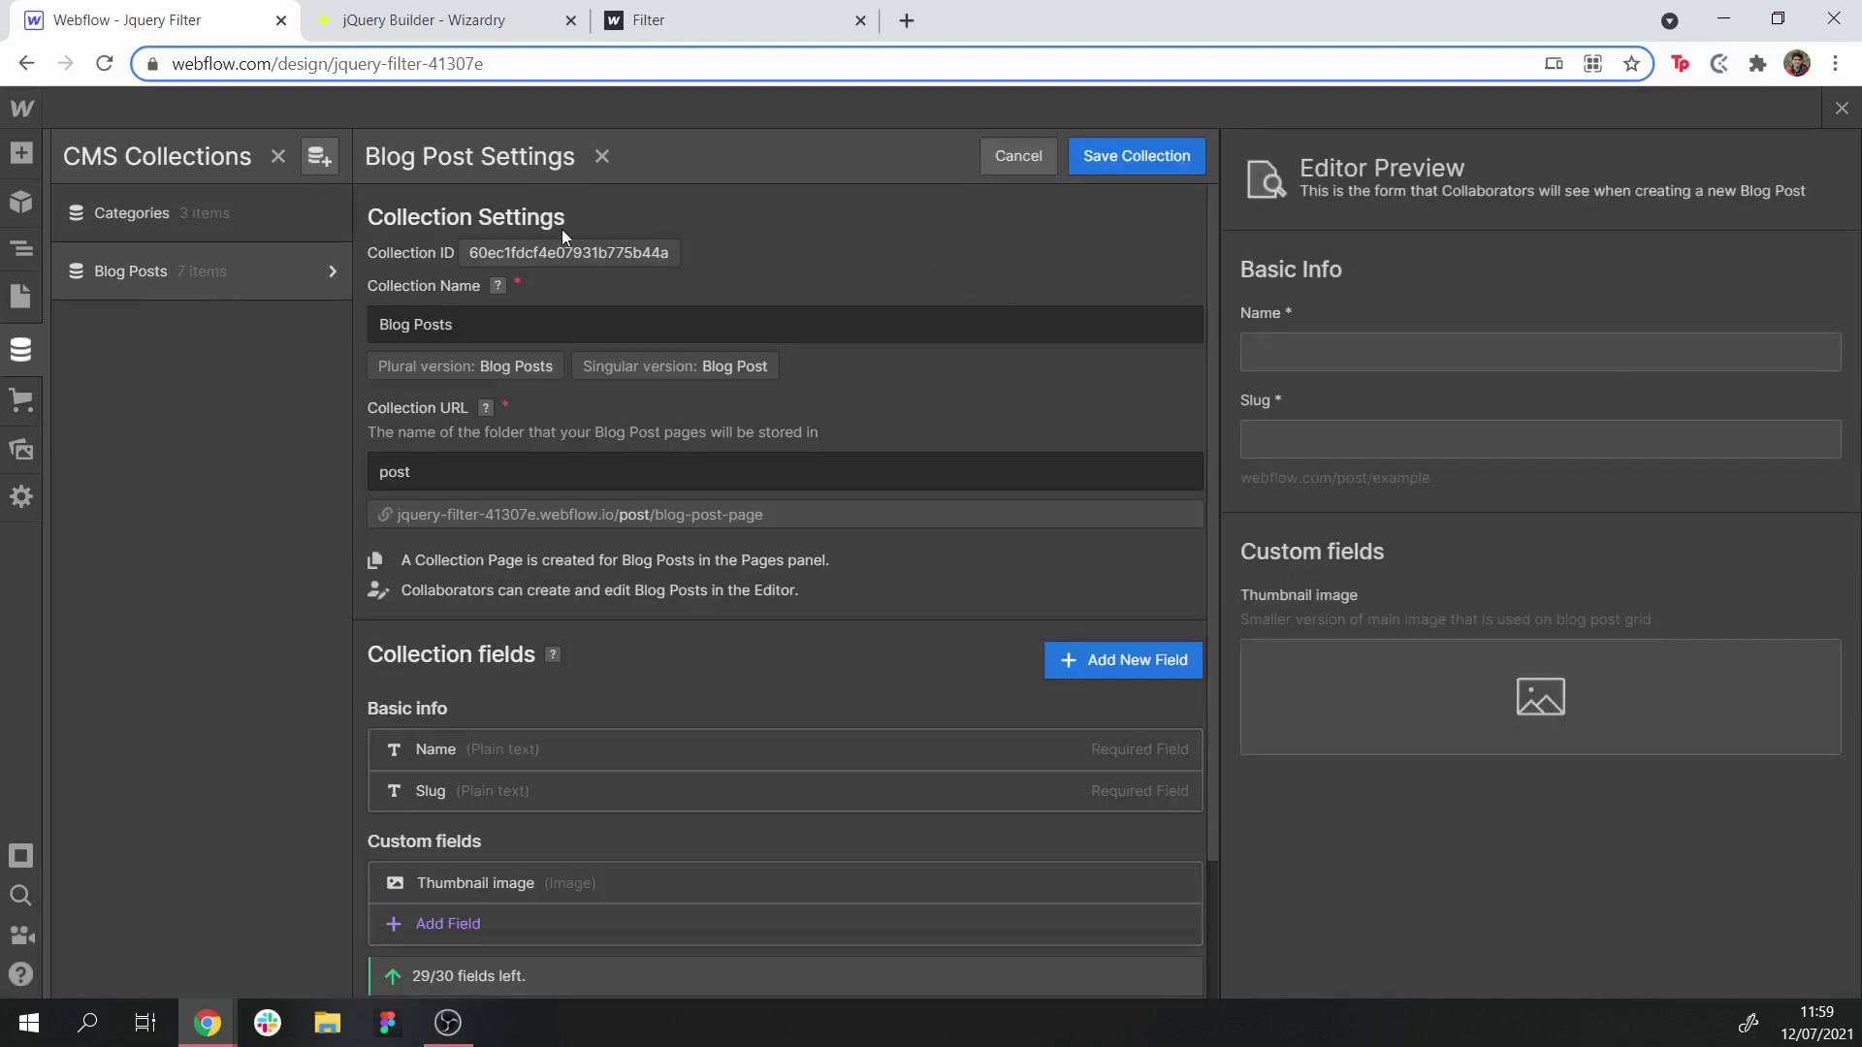
scroll(550, 614, down, 2)
click(438, 761)
scroll(784, 807, down, 3)
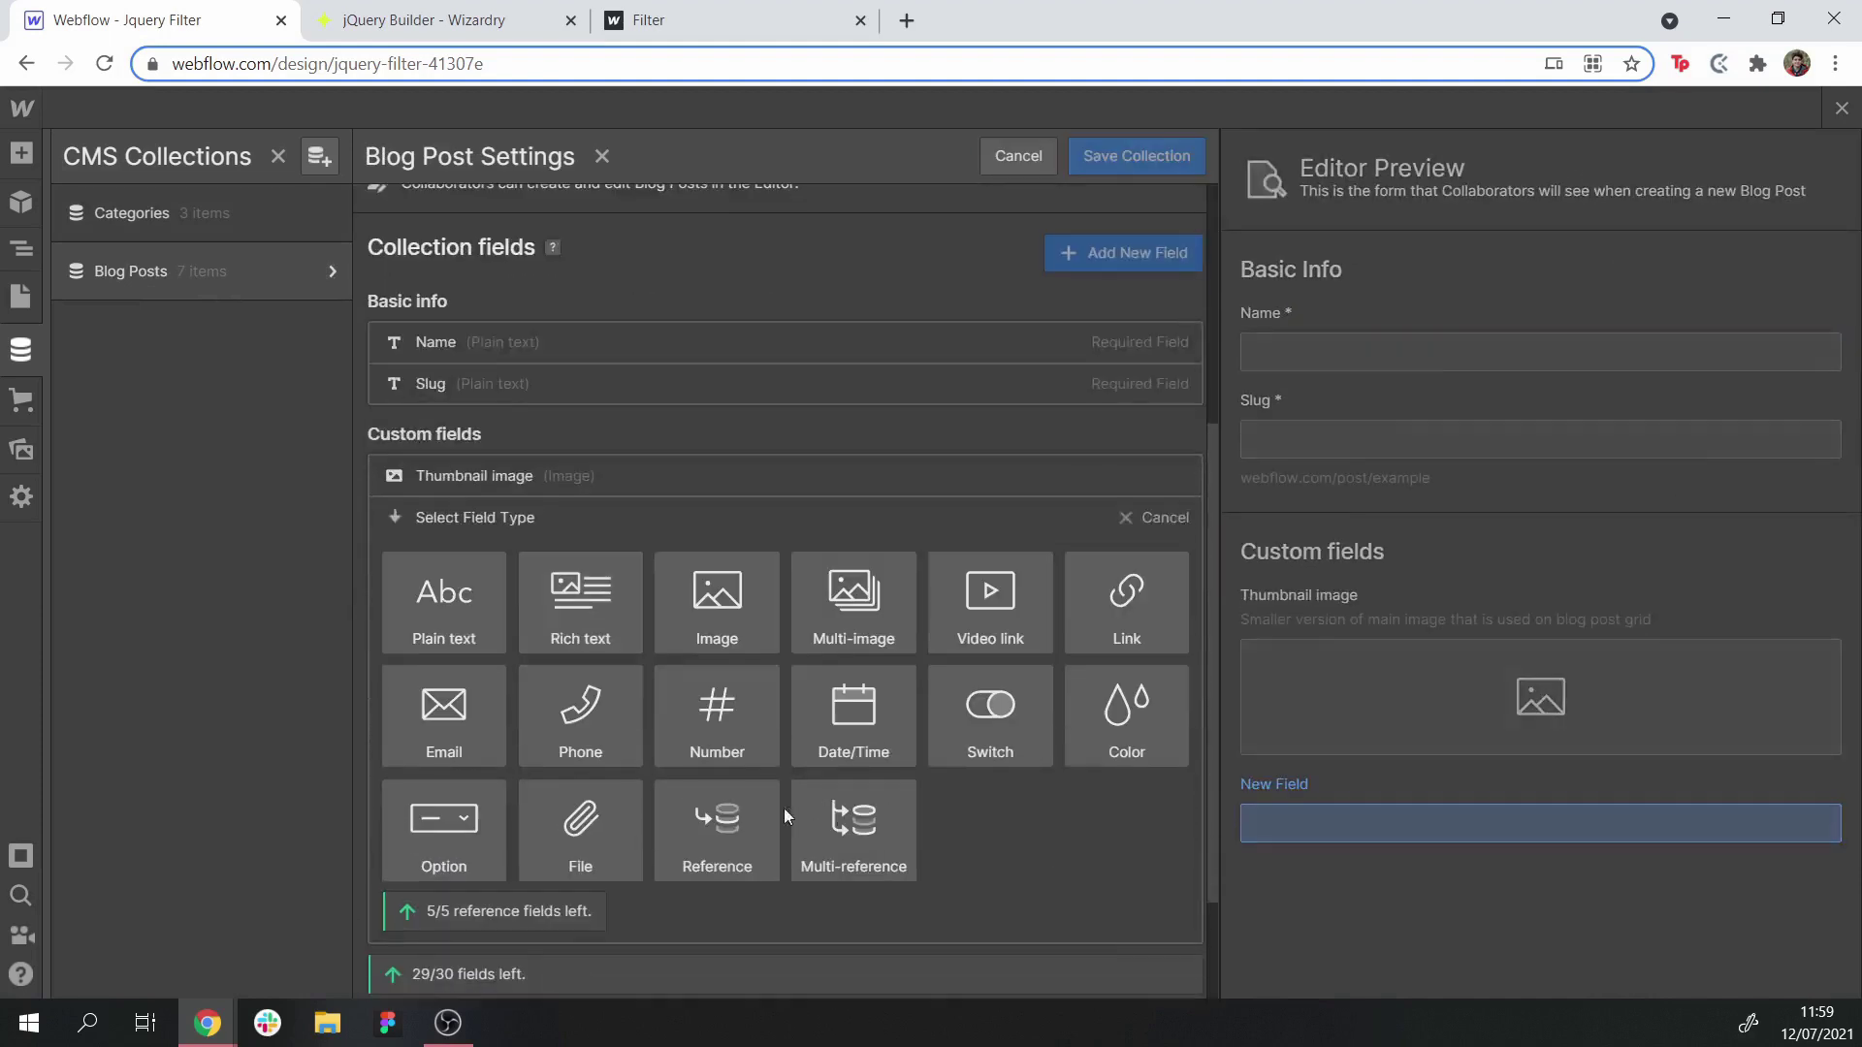
click(854, 826)
text(Categories)
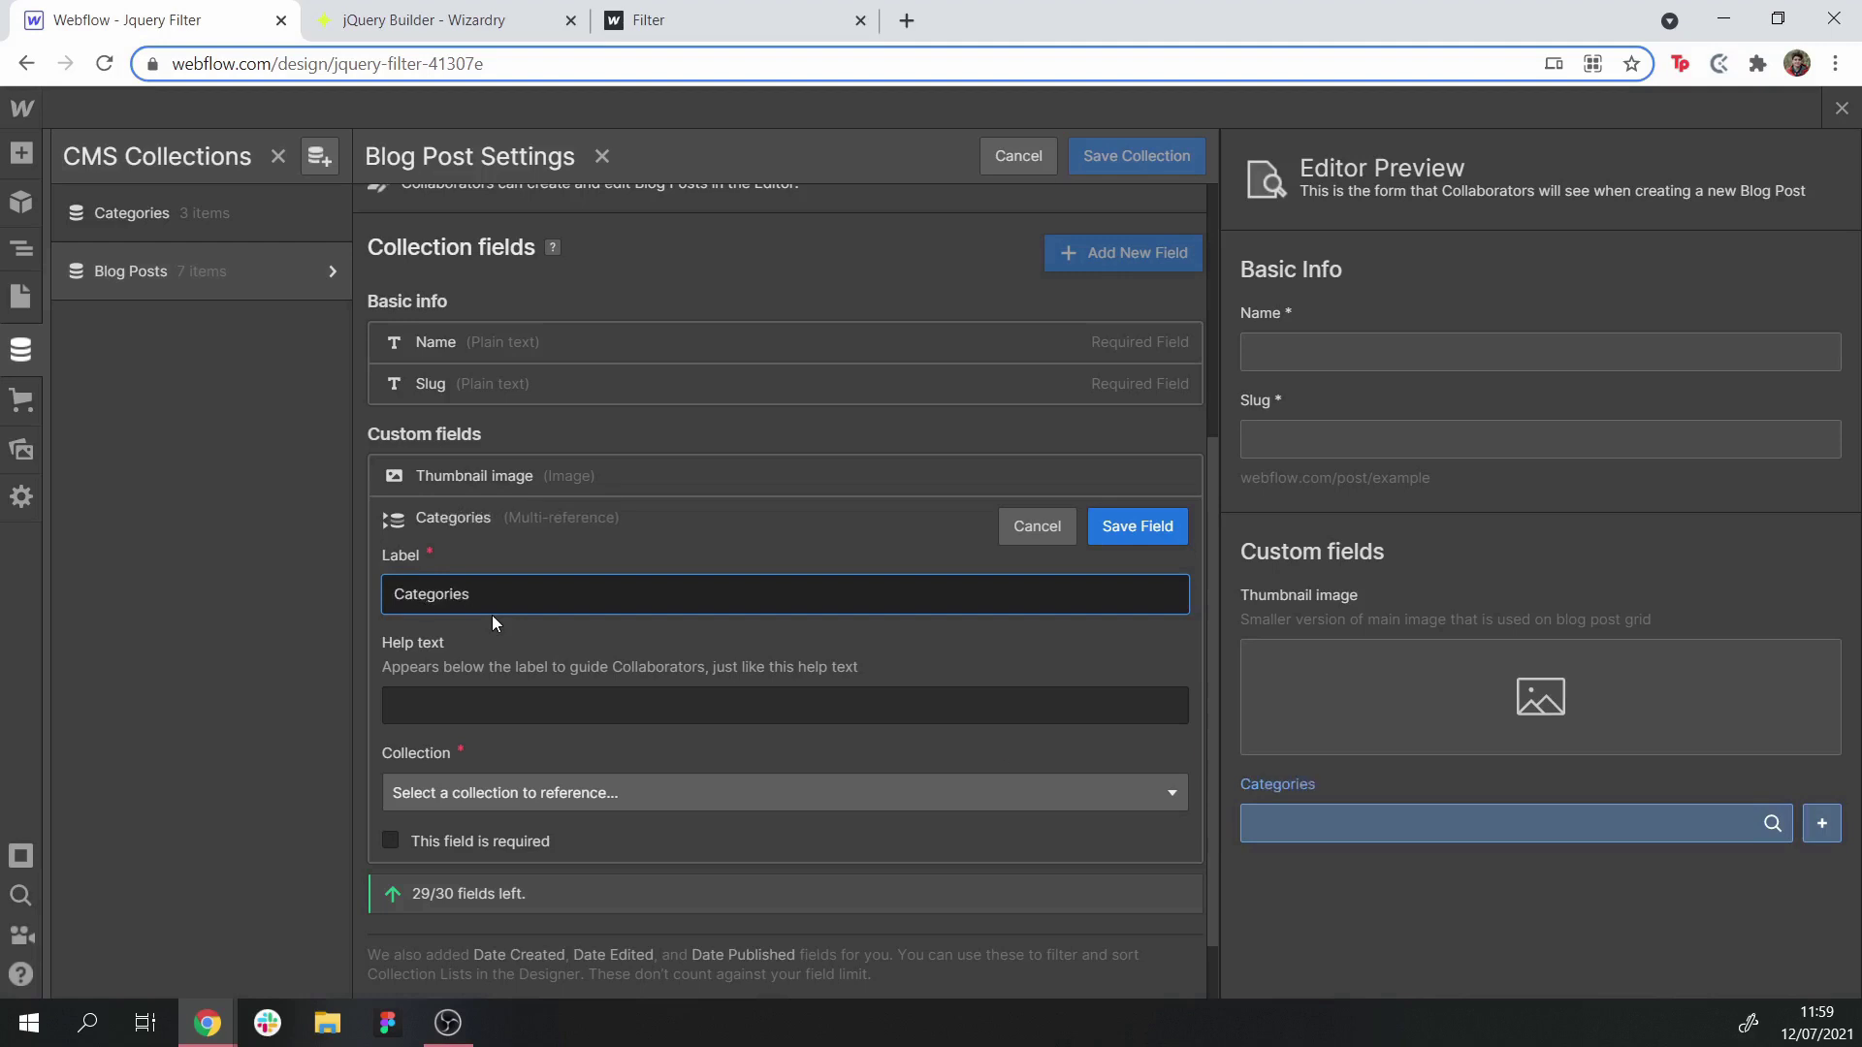
click(579, 801)
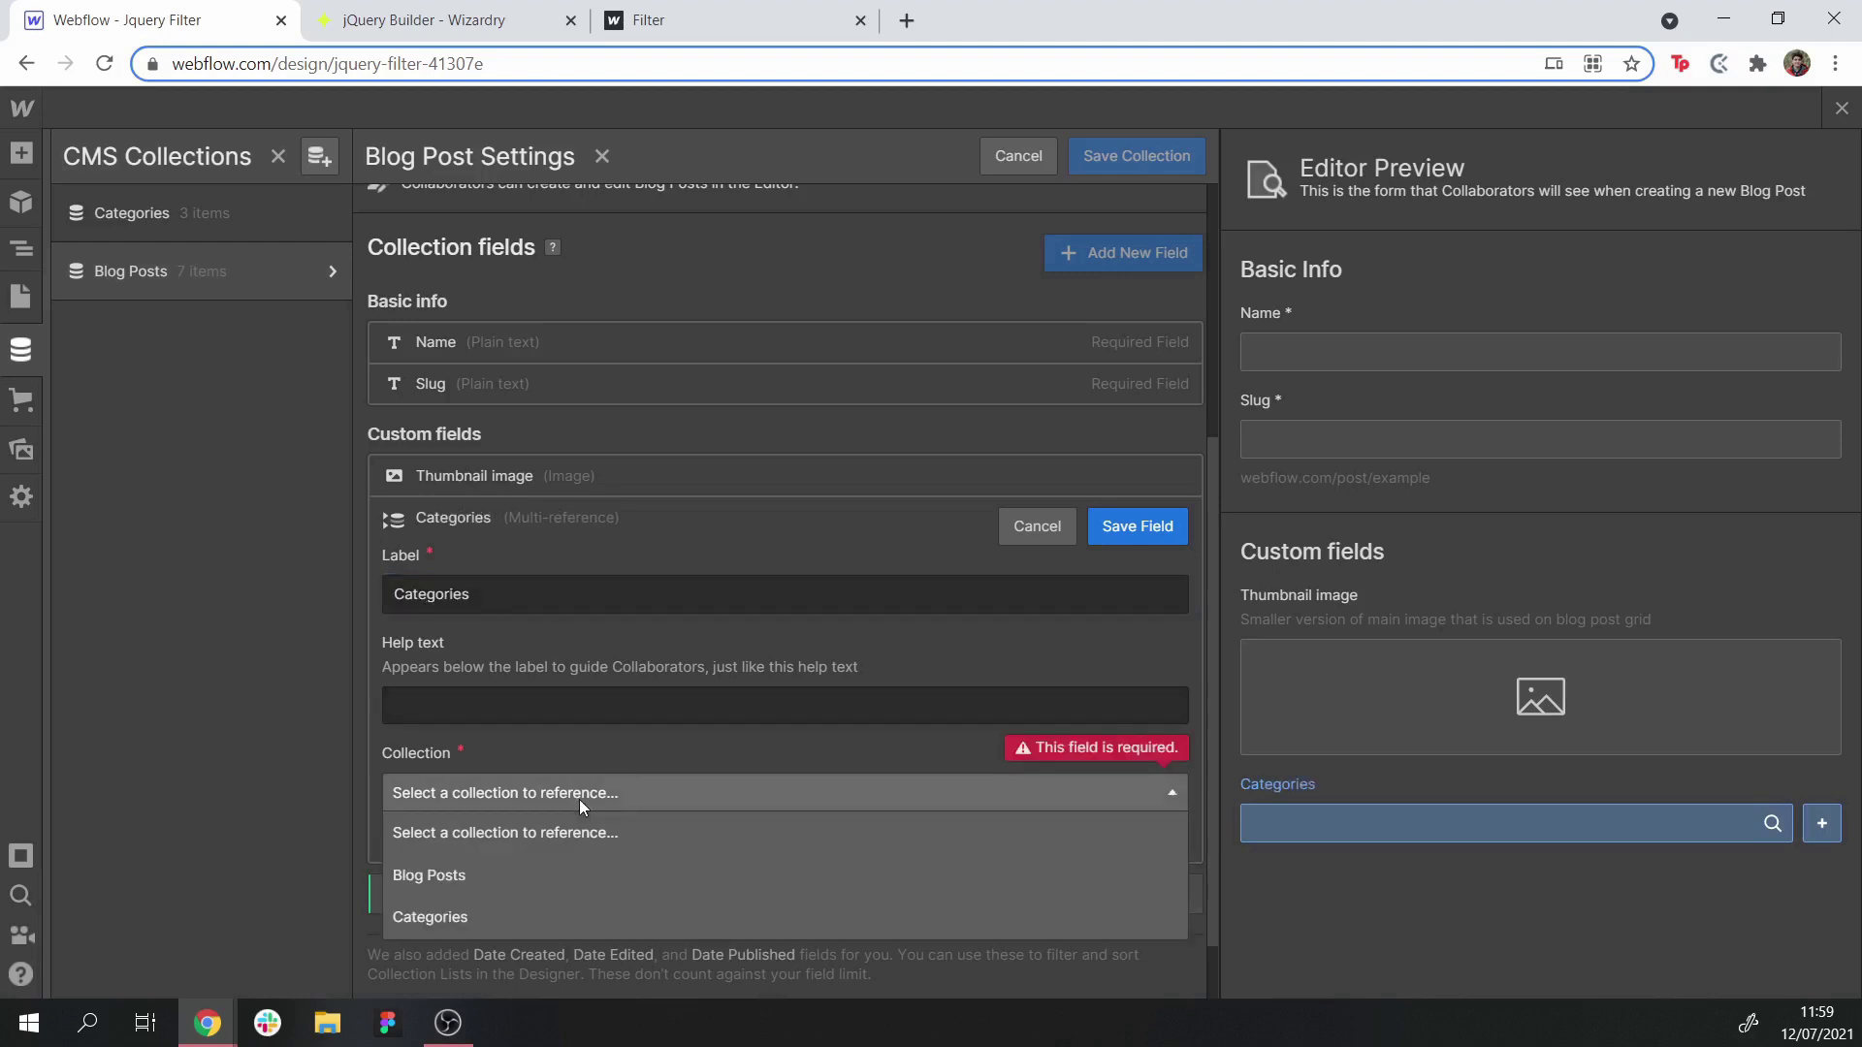
click(543, 916)
click(1130, 525)
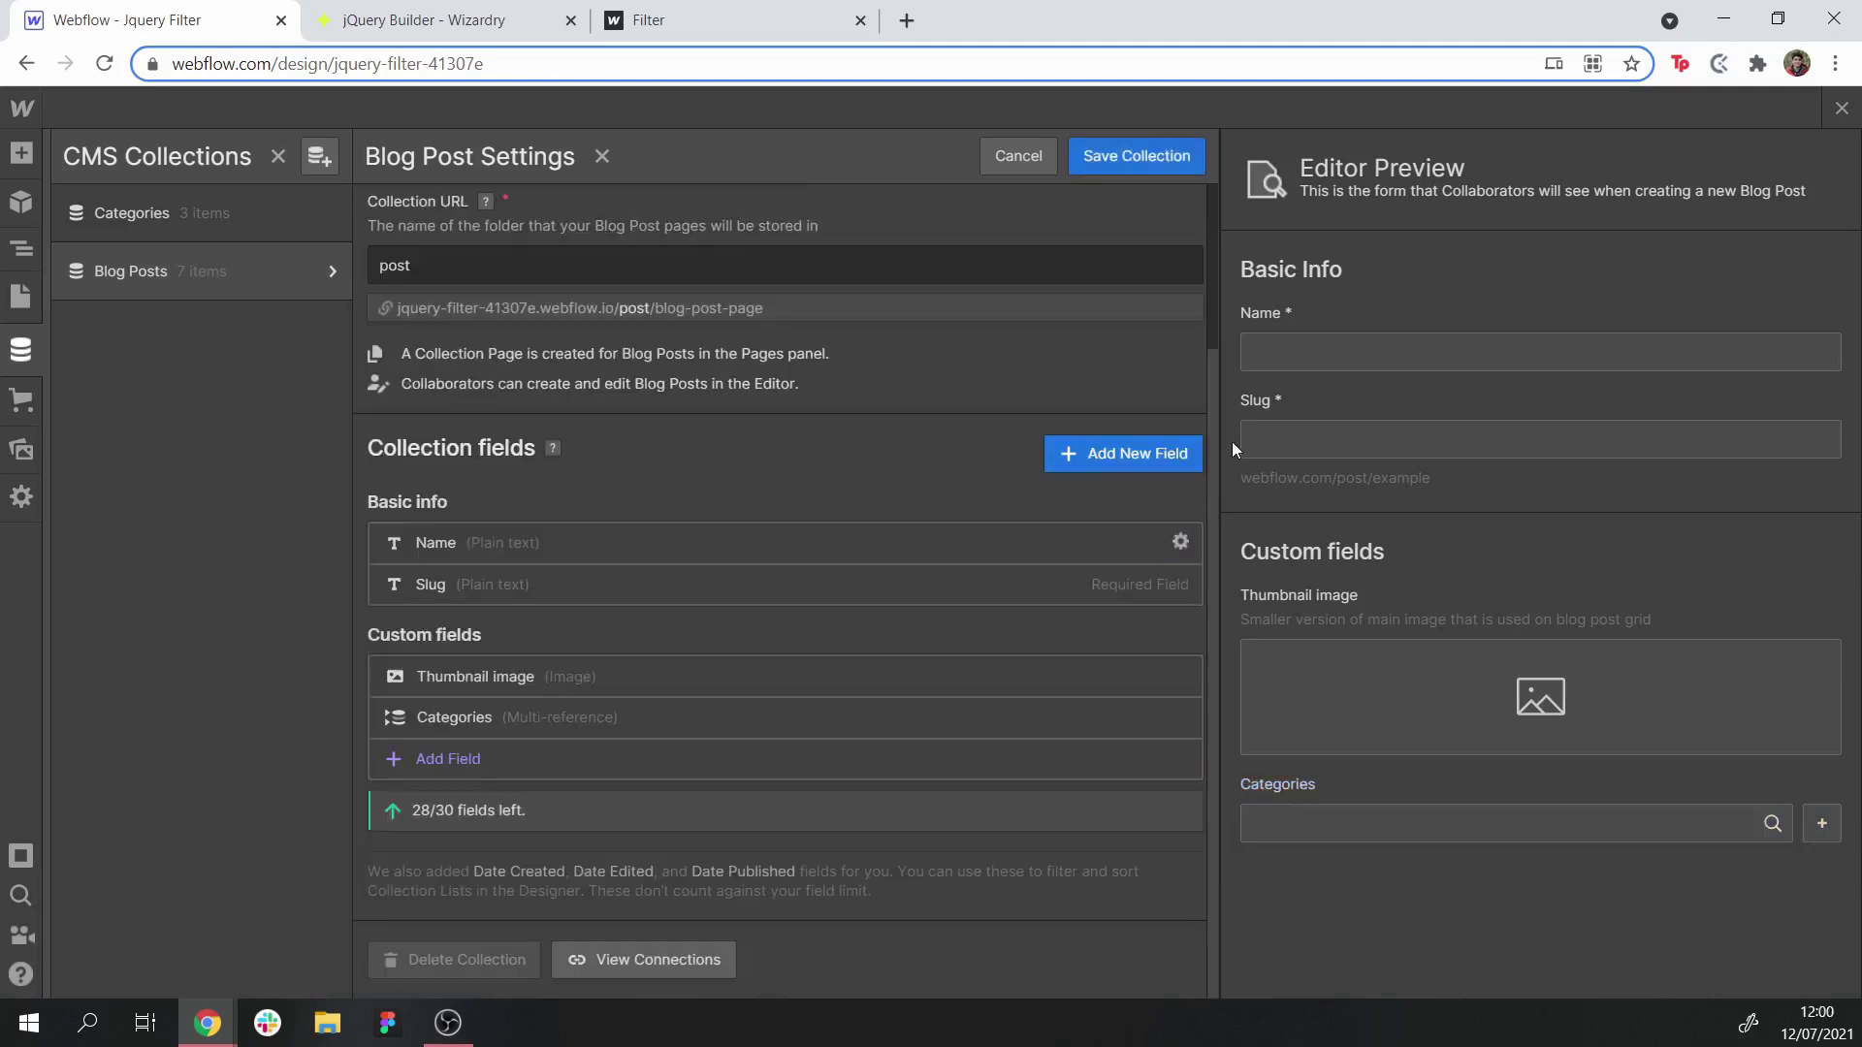
click(1137, 160)
click(733, 254)
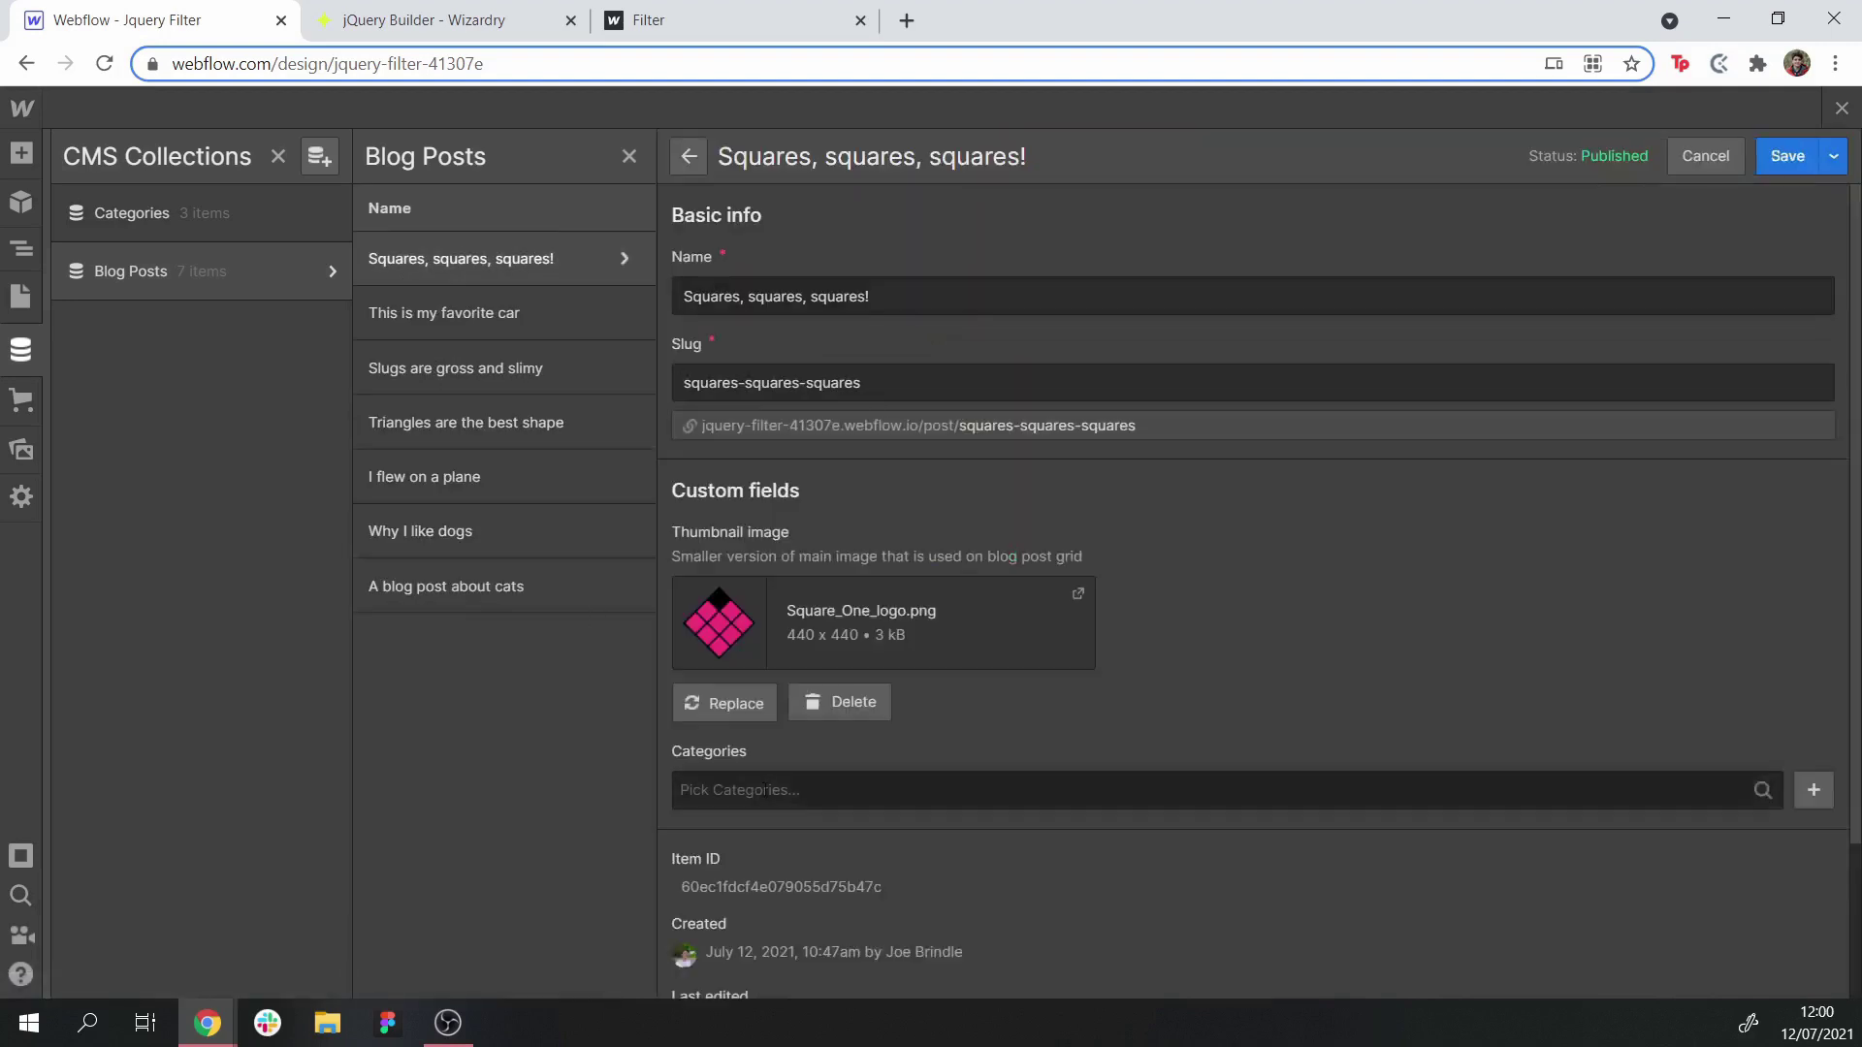
Tag the Squares, squares, squares! post with Shapes in its Categories field and save
click(763, 789)
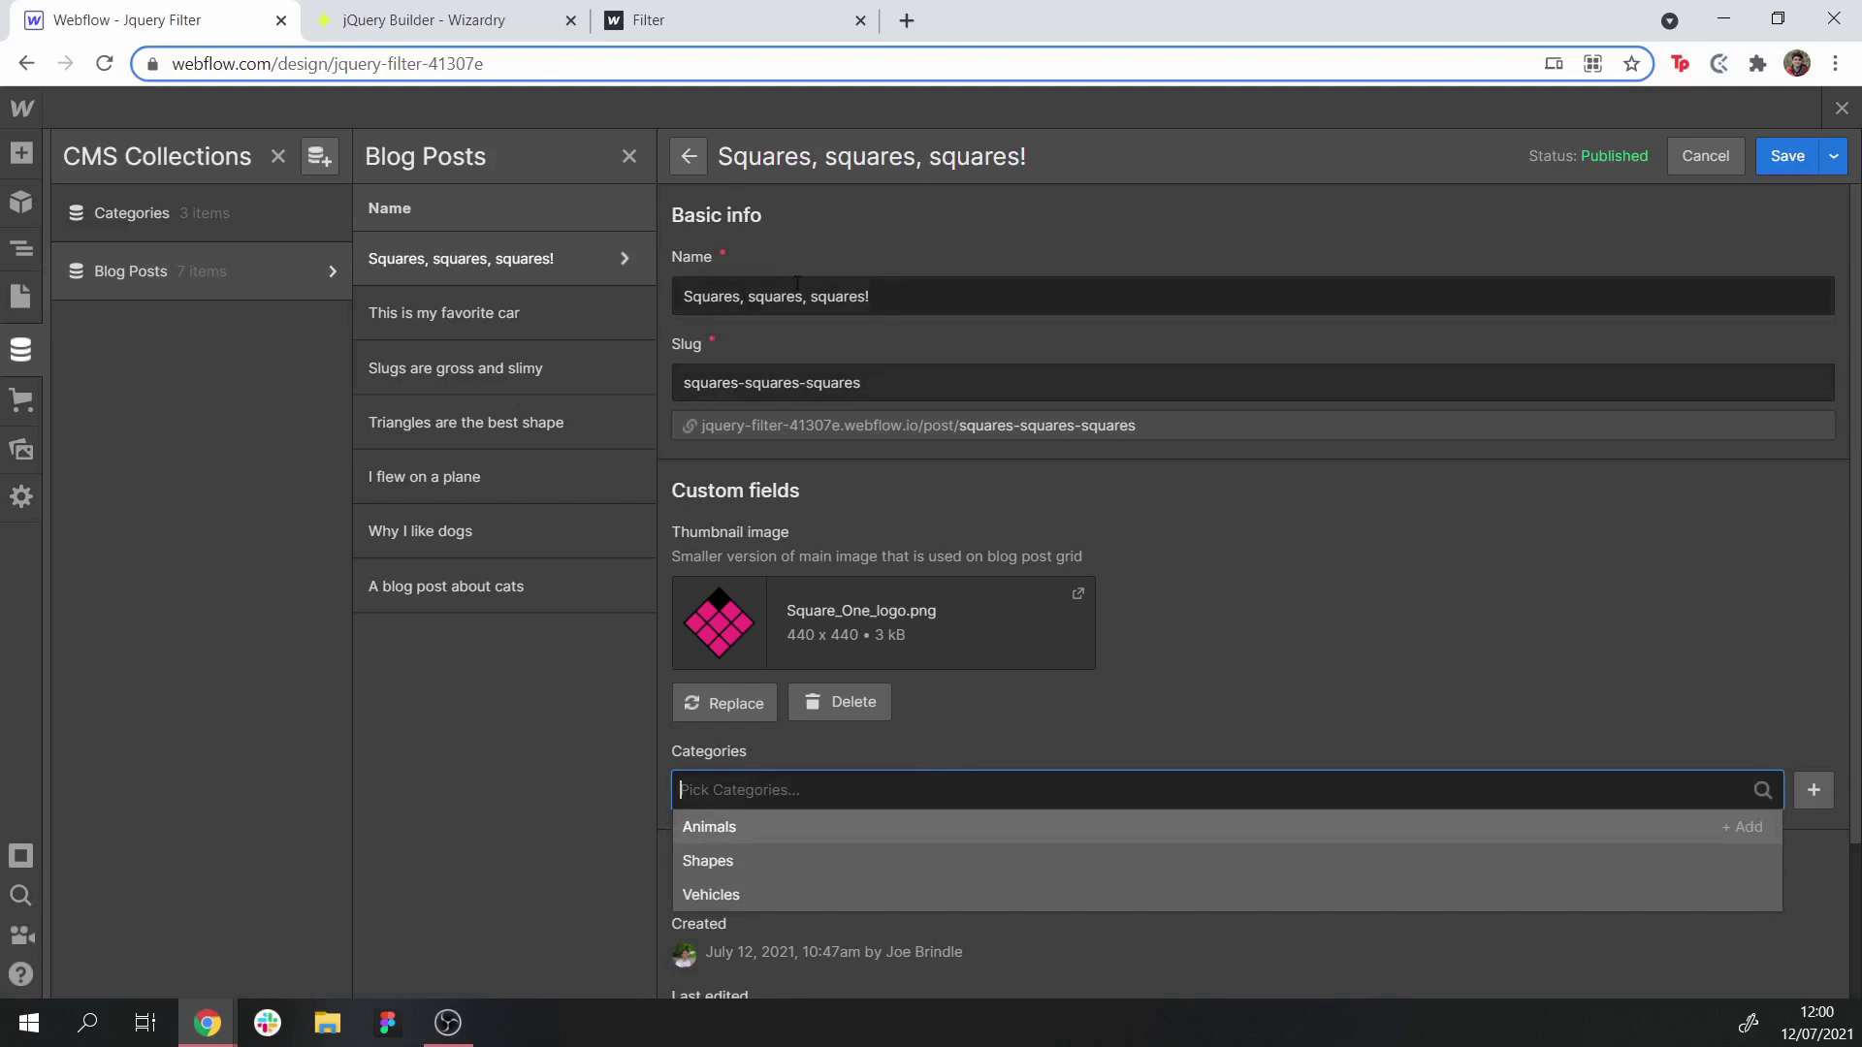
click(776, 866)
click(1357, 545)
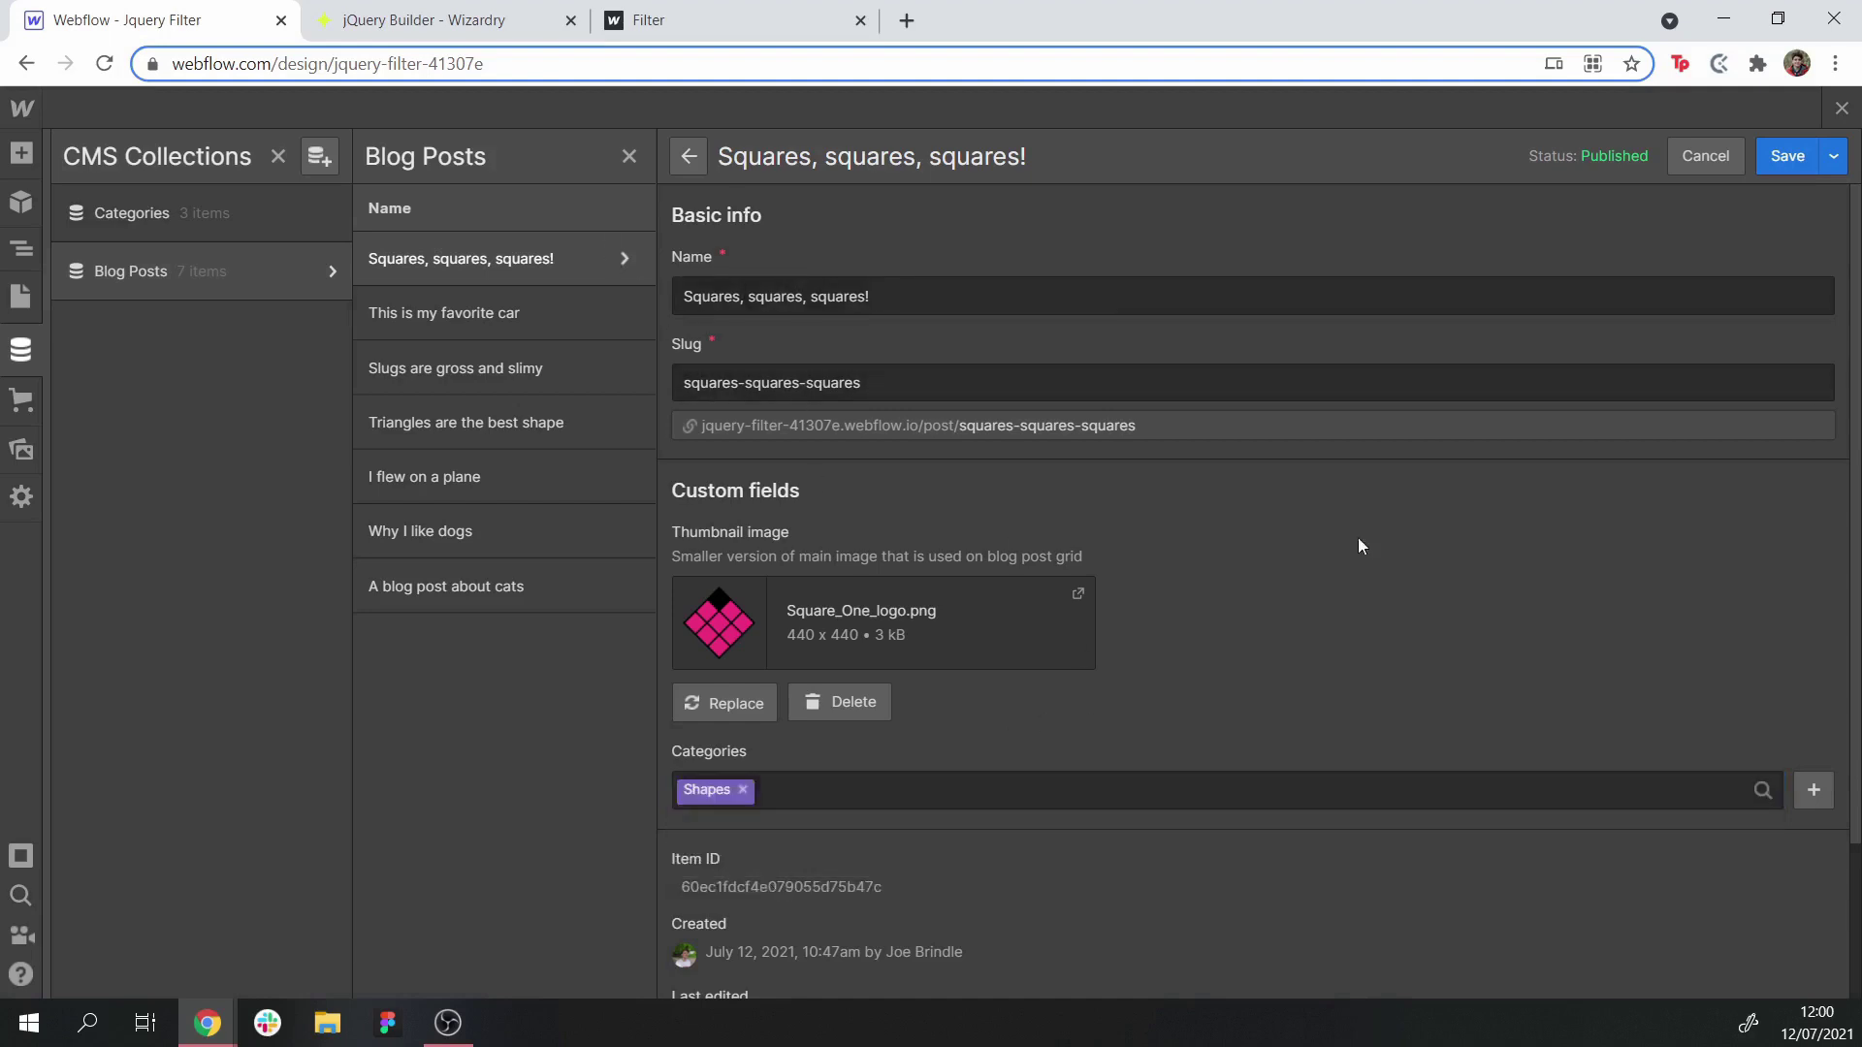
click(1767, 159)
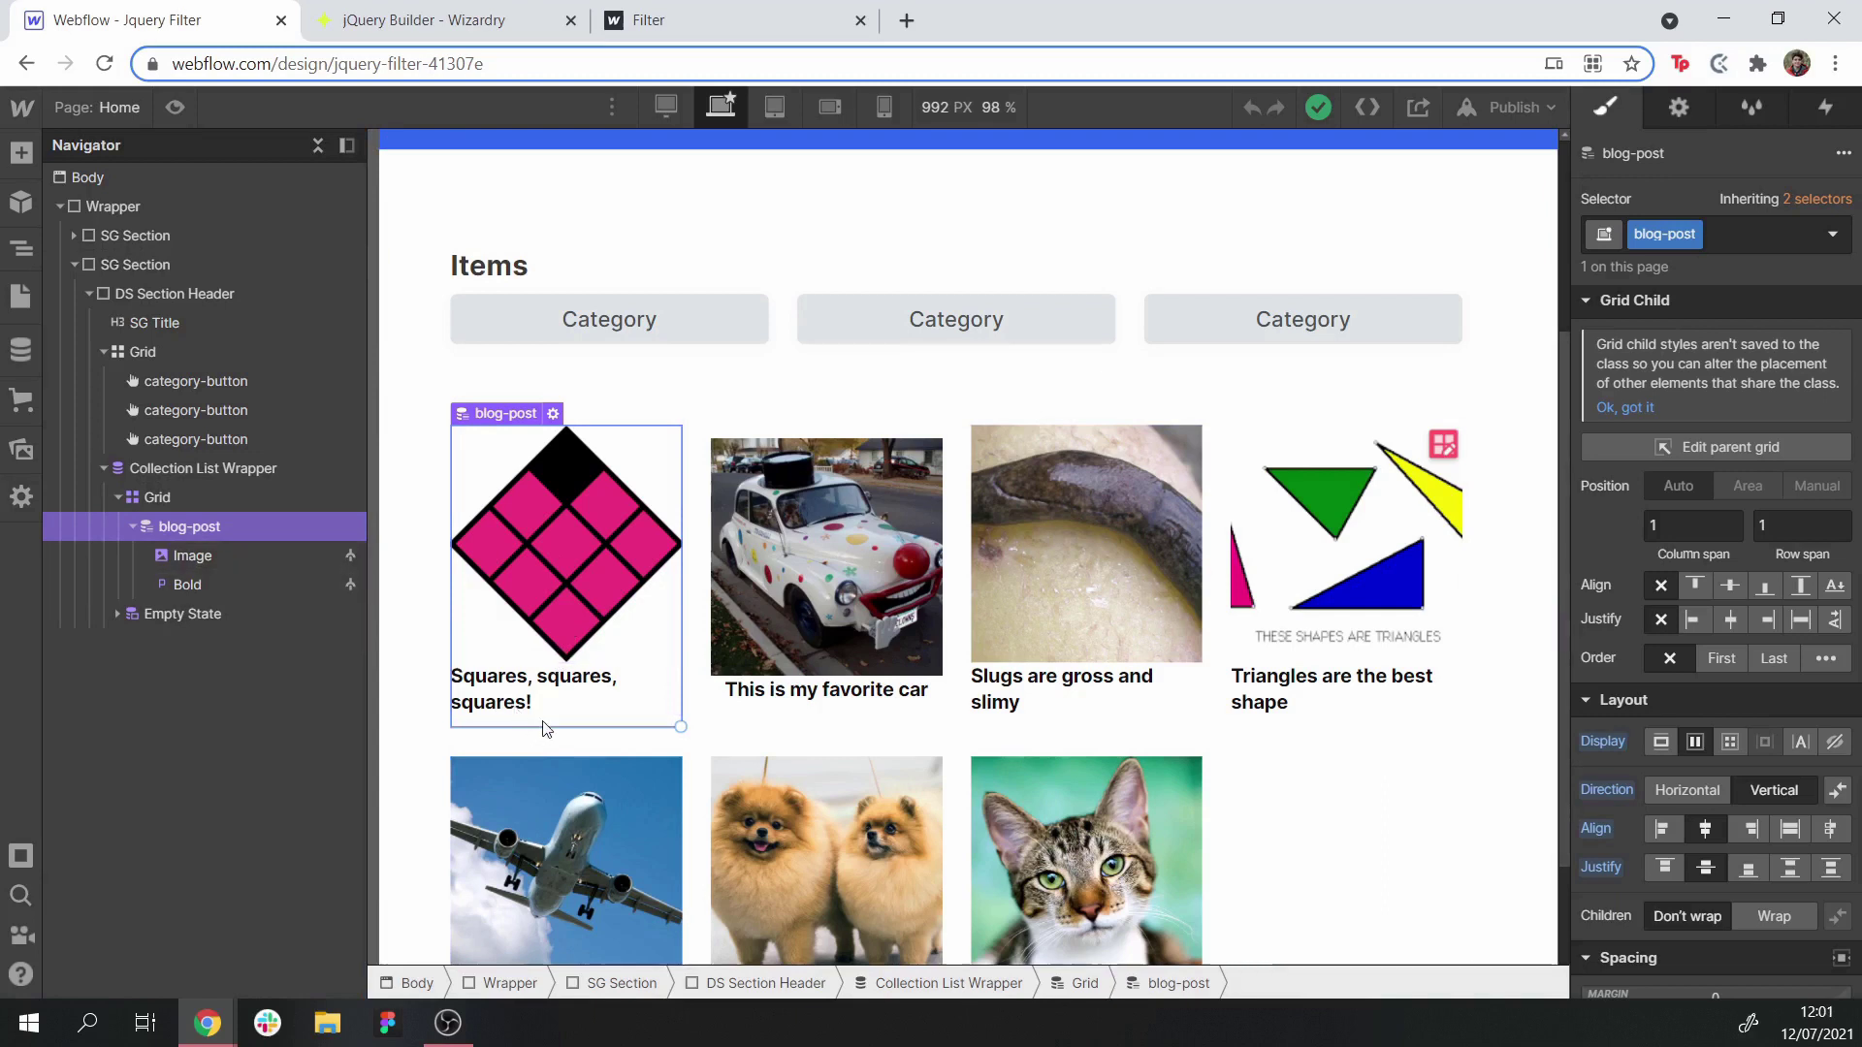
Insert a nested Collection List into blog-post sourced from the Categories collection
key(ctrl+e)
text(coll)
key(Return)
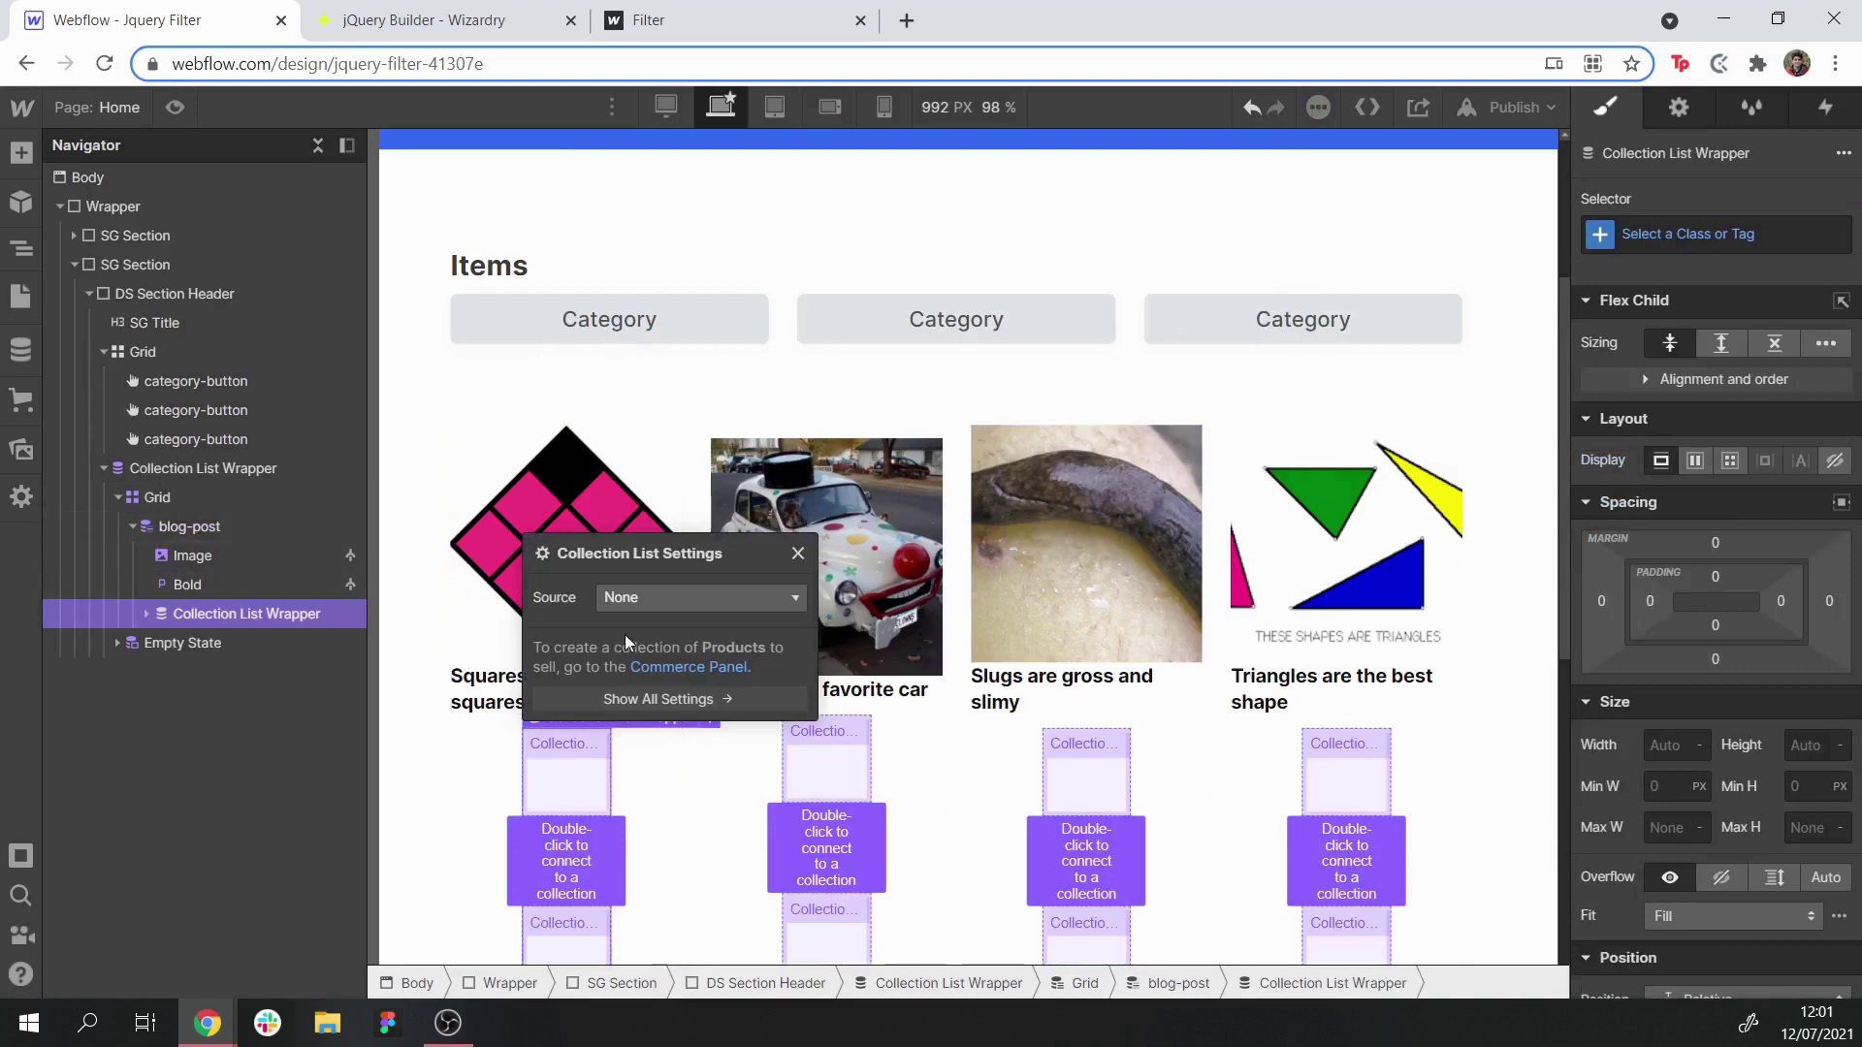
click(649, 600)
click(667, 677)
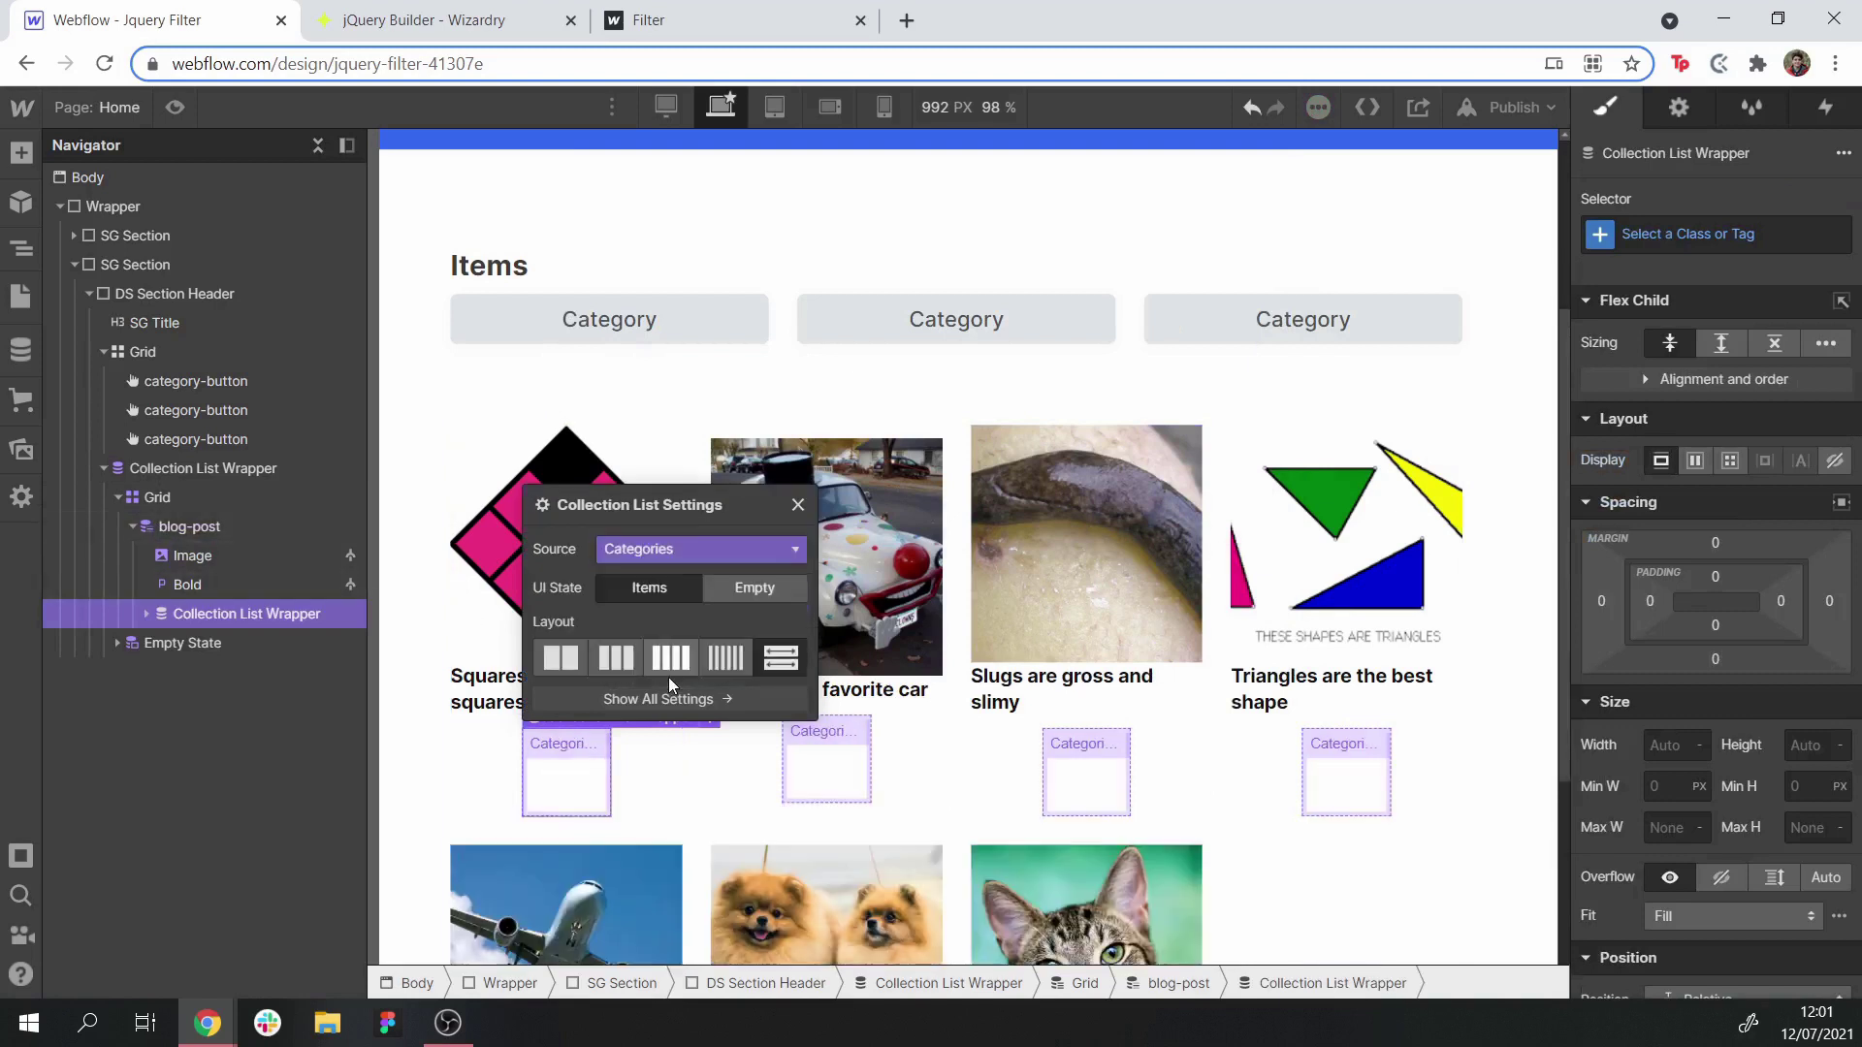
click(576, 781)
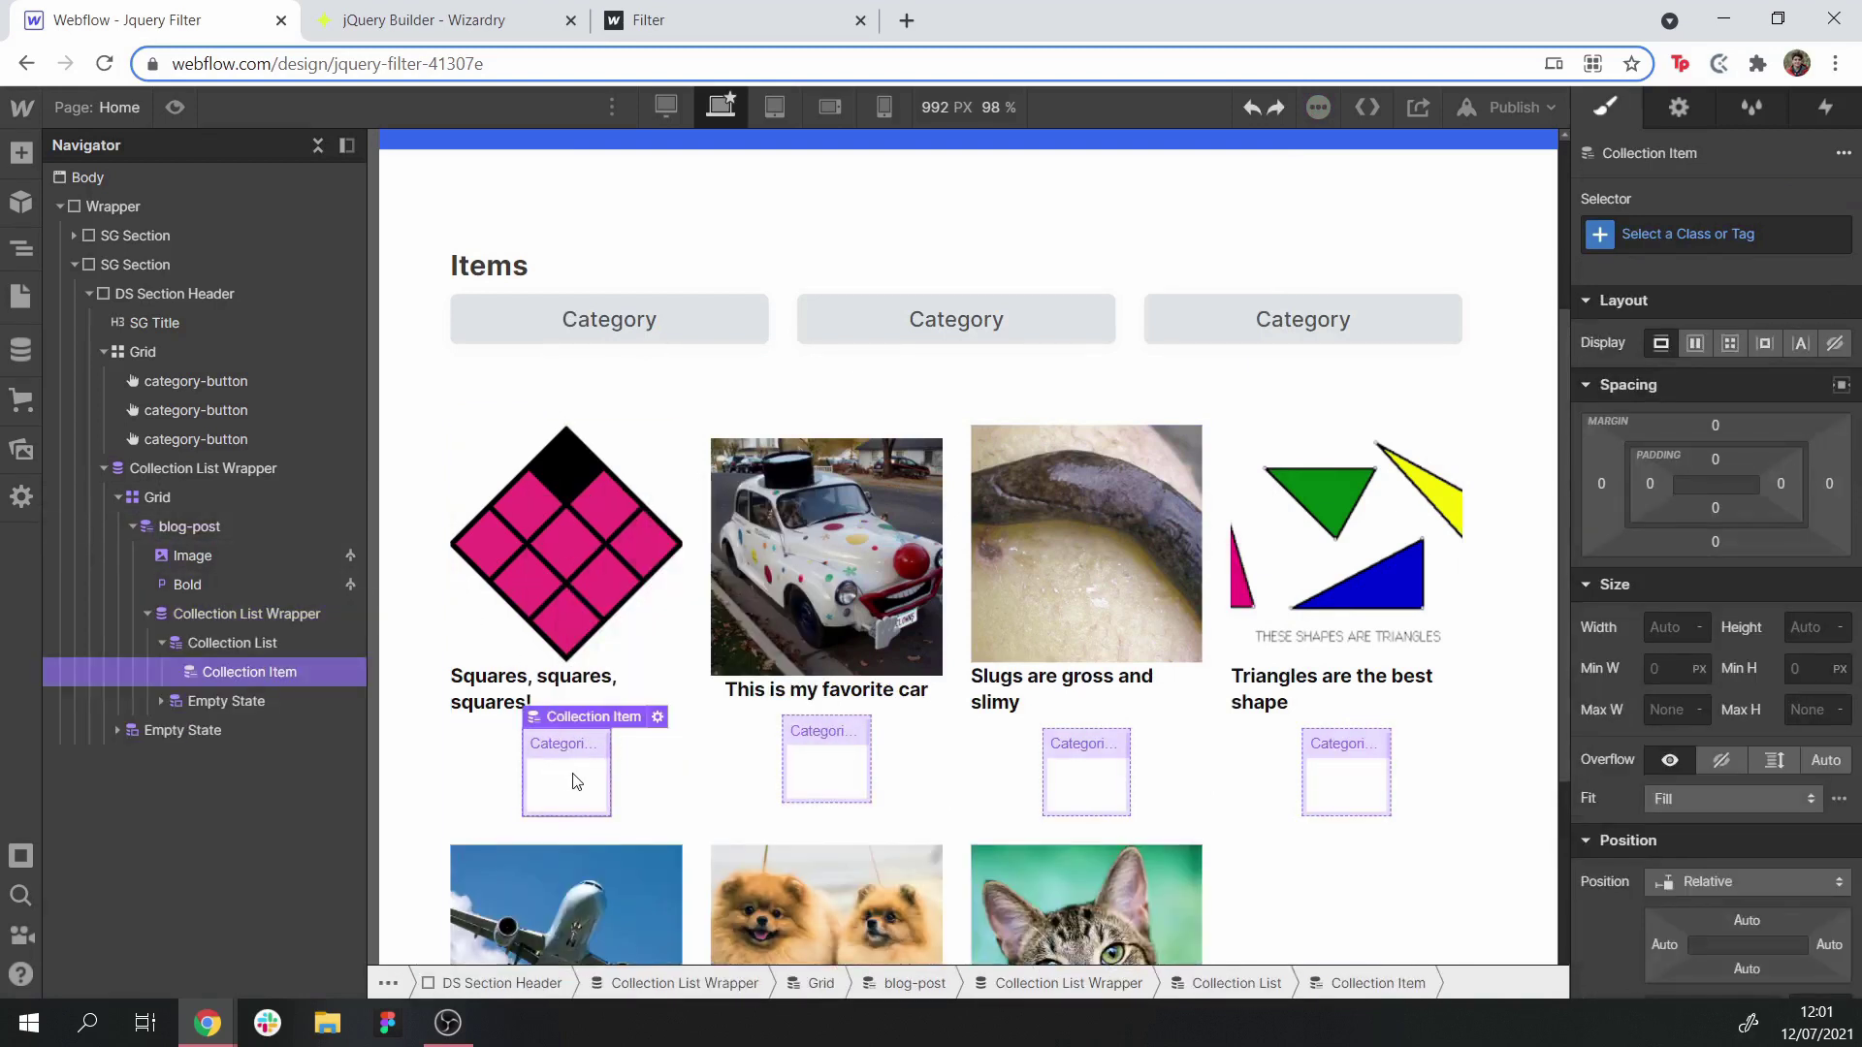
Add a paragraph to the nested item showing each category's Name
key(ctrl+e)
text(par)
key(Return)
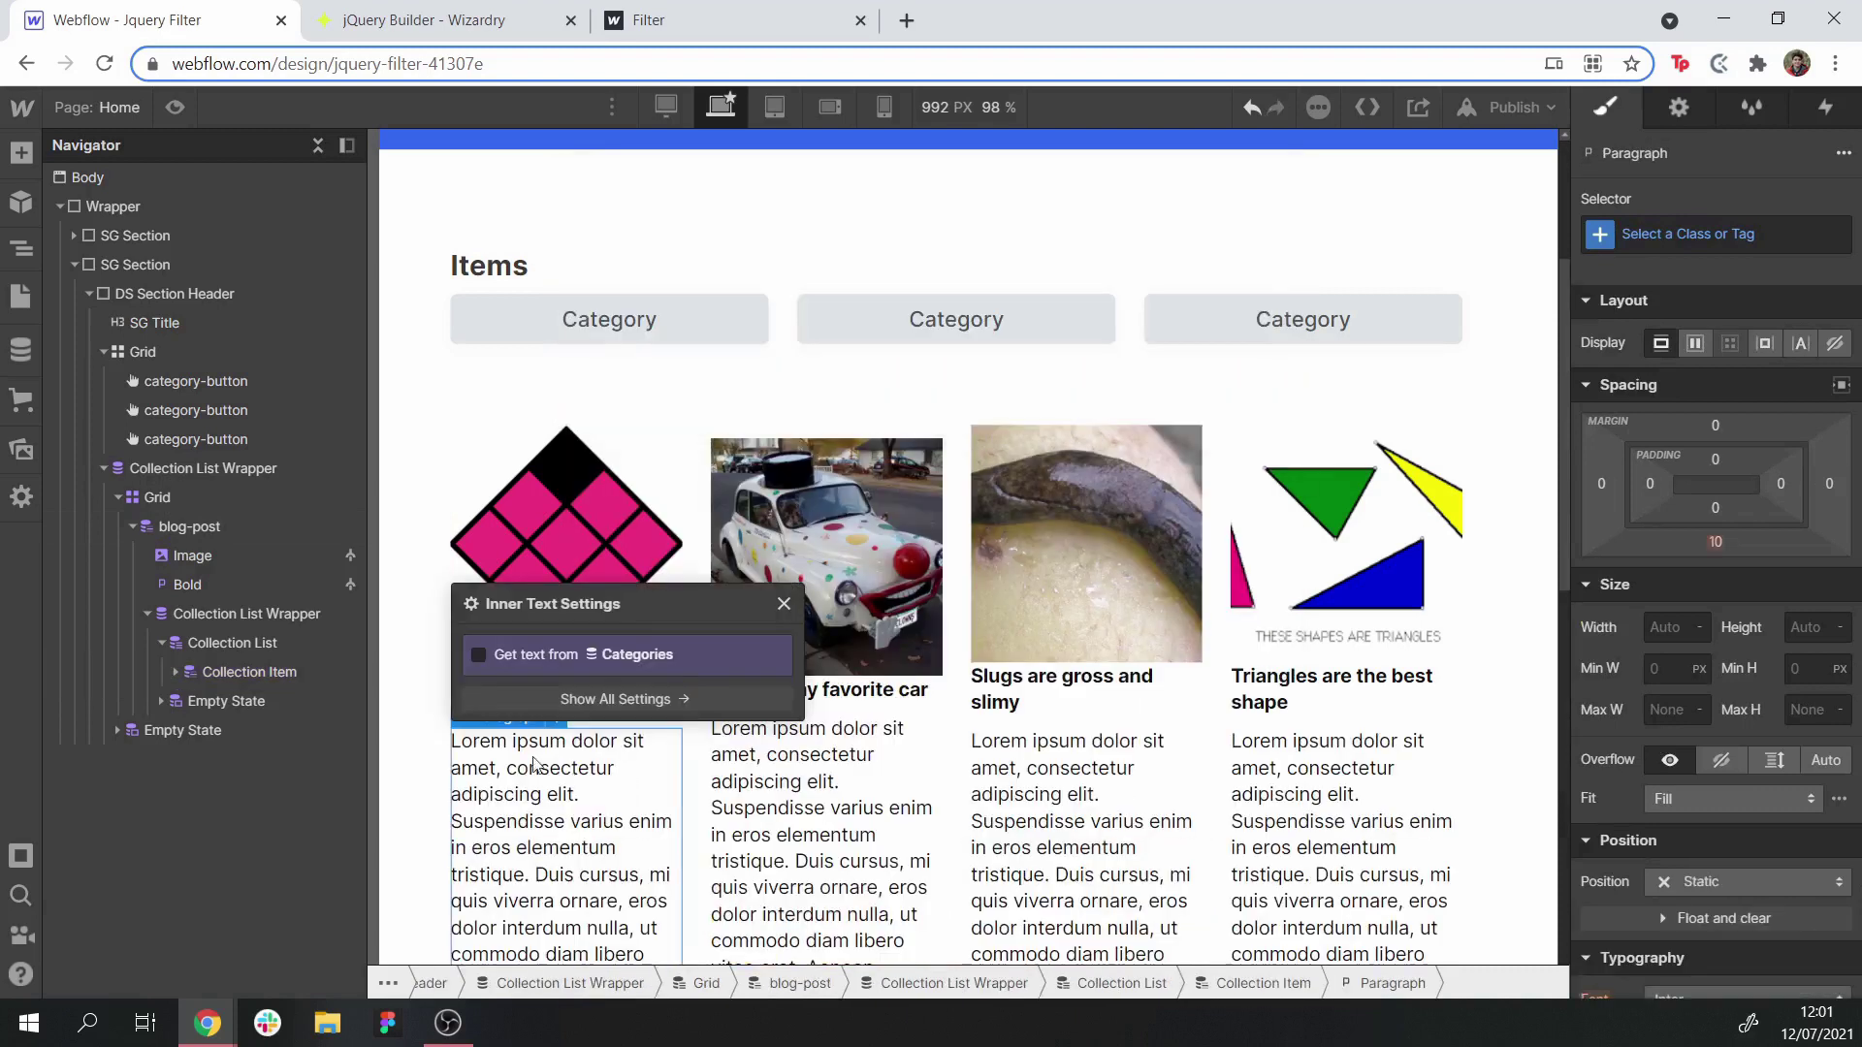
click(573, 665)
click(569, 684)
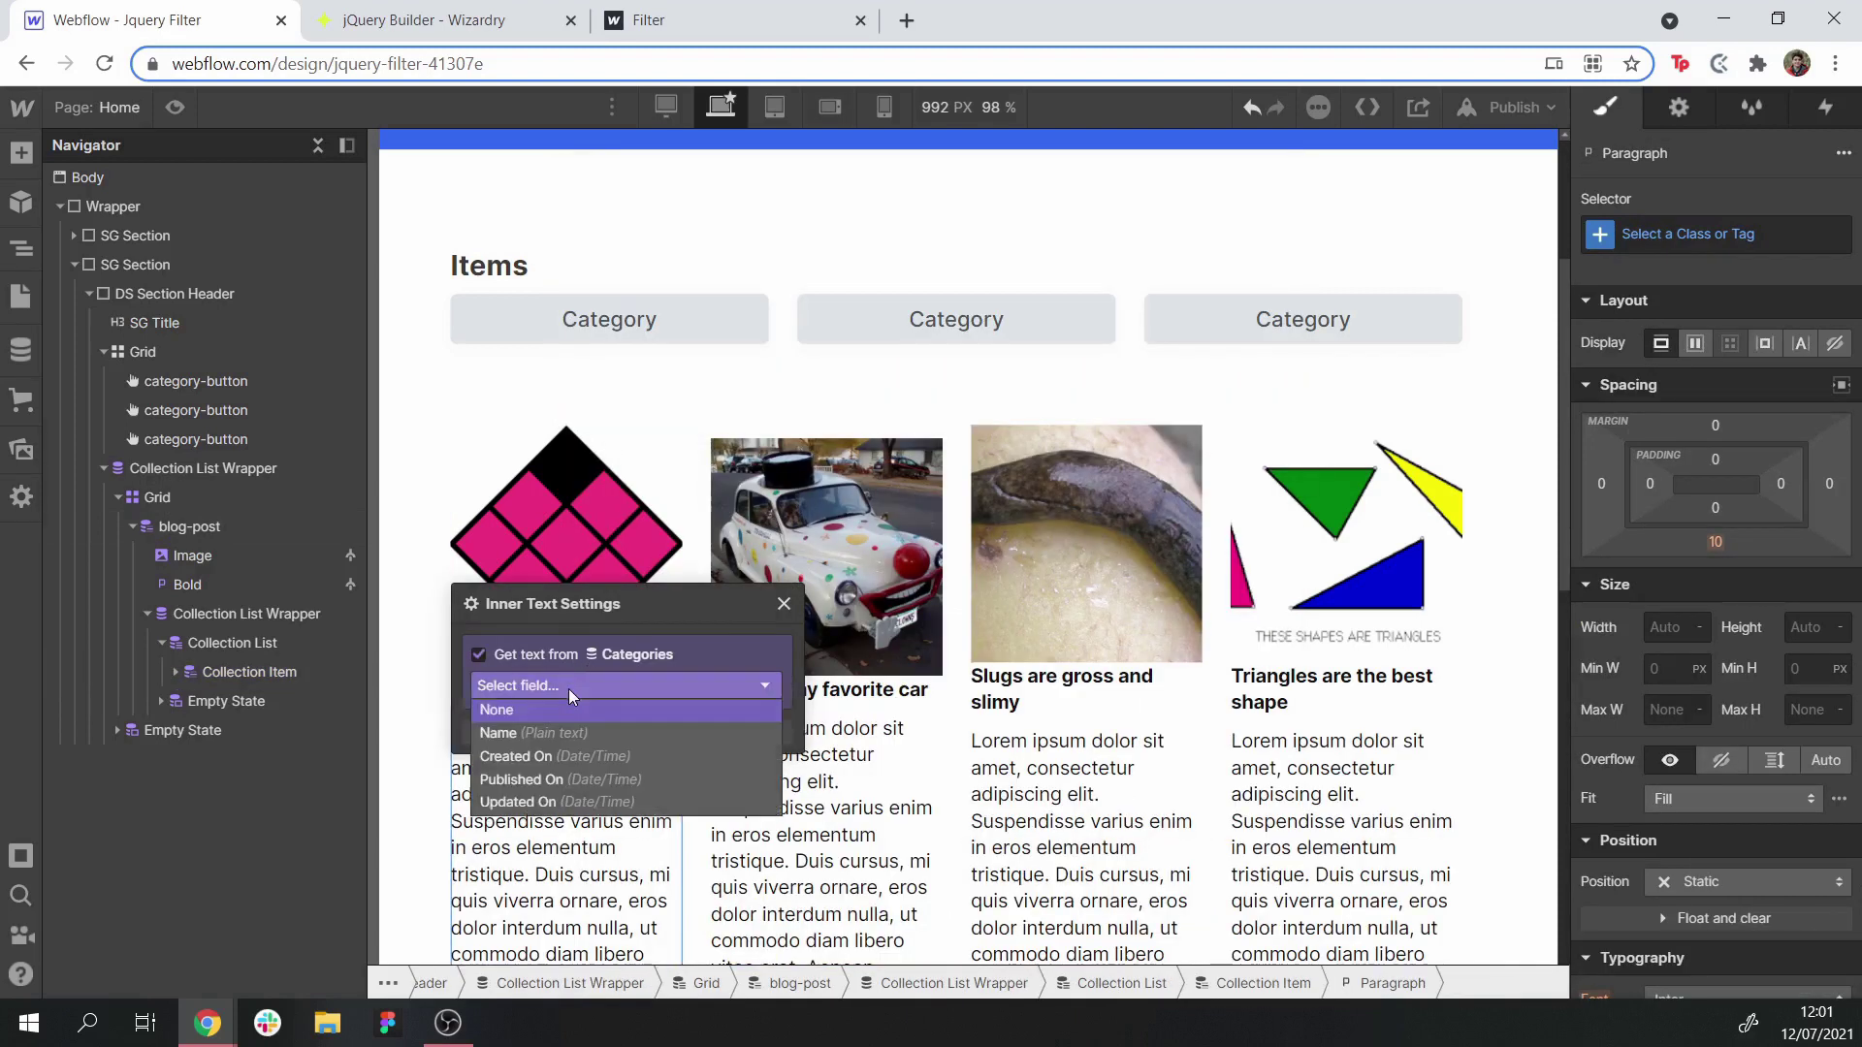
click(559, 733)
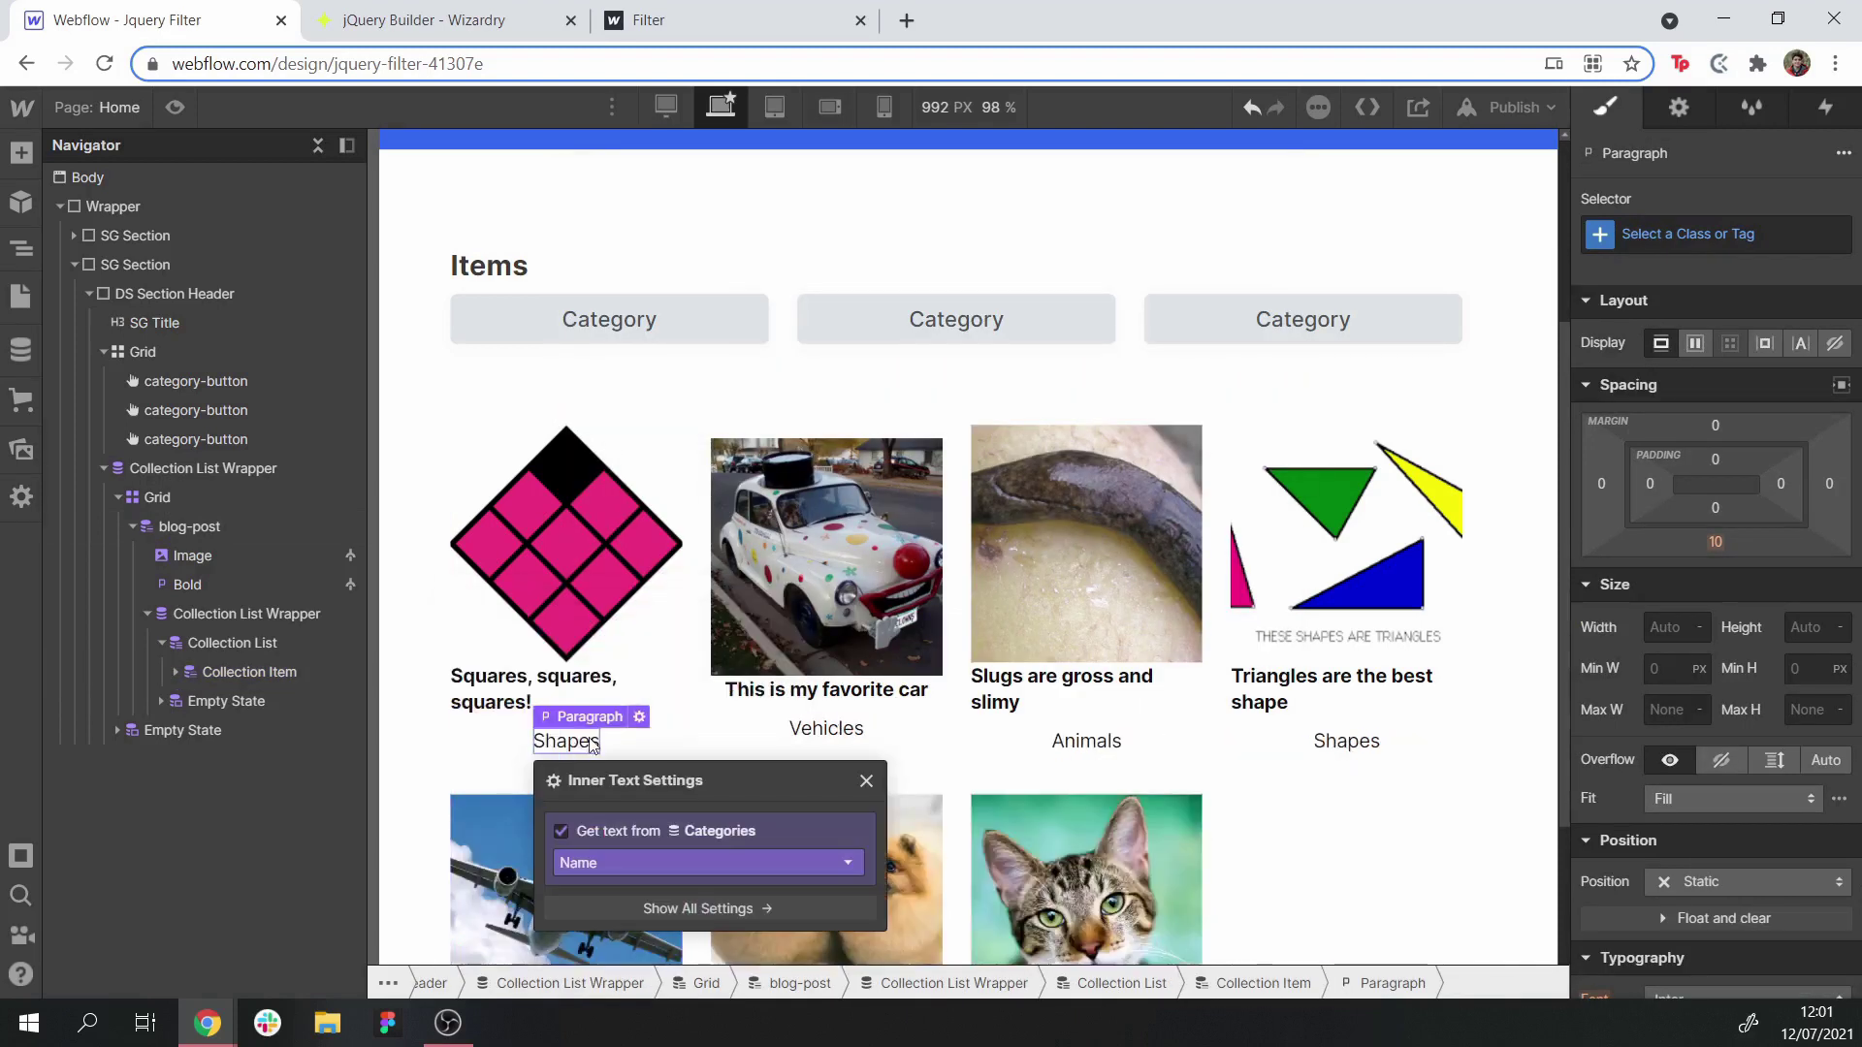
click(866, 782)
Check the Shapes and Animals labels on the cards and the squares post's category in CMS
scroll(686, 847, down, 3)
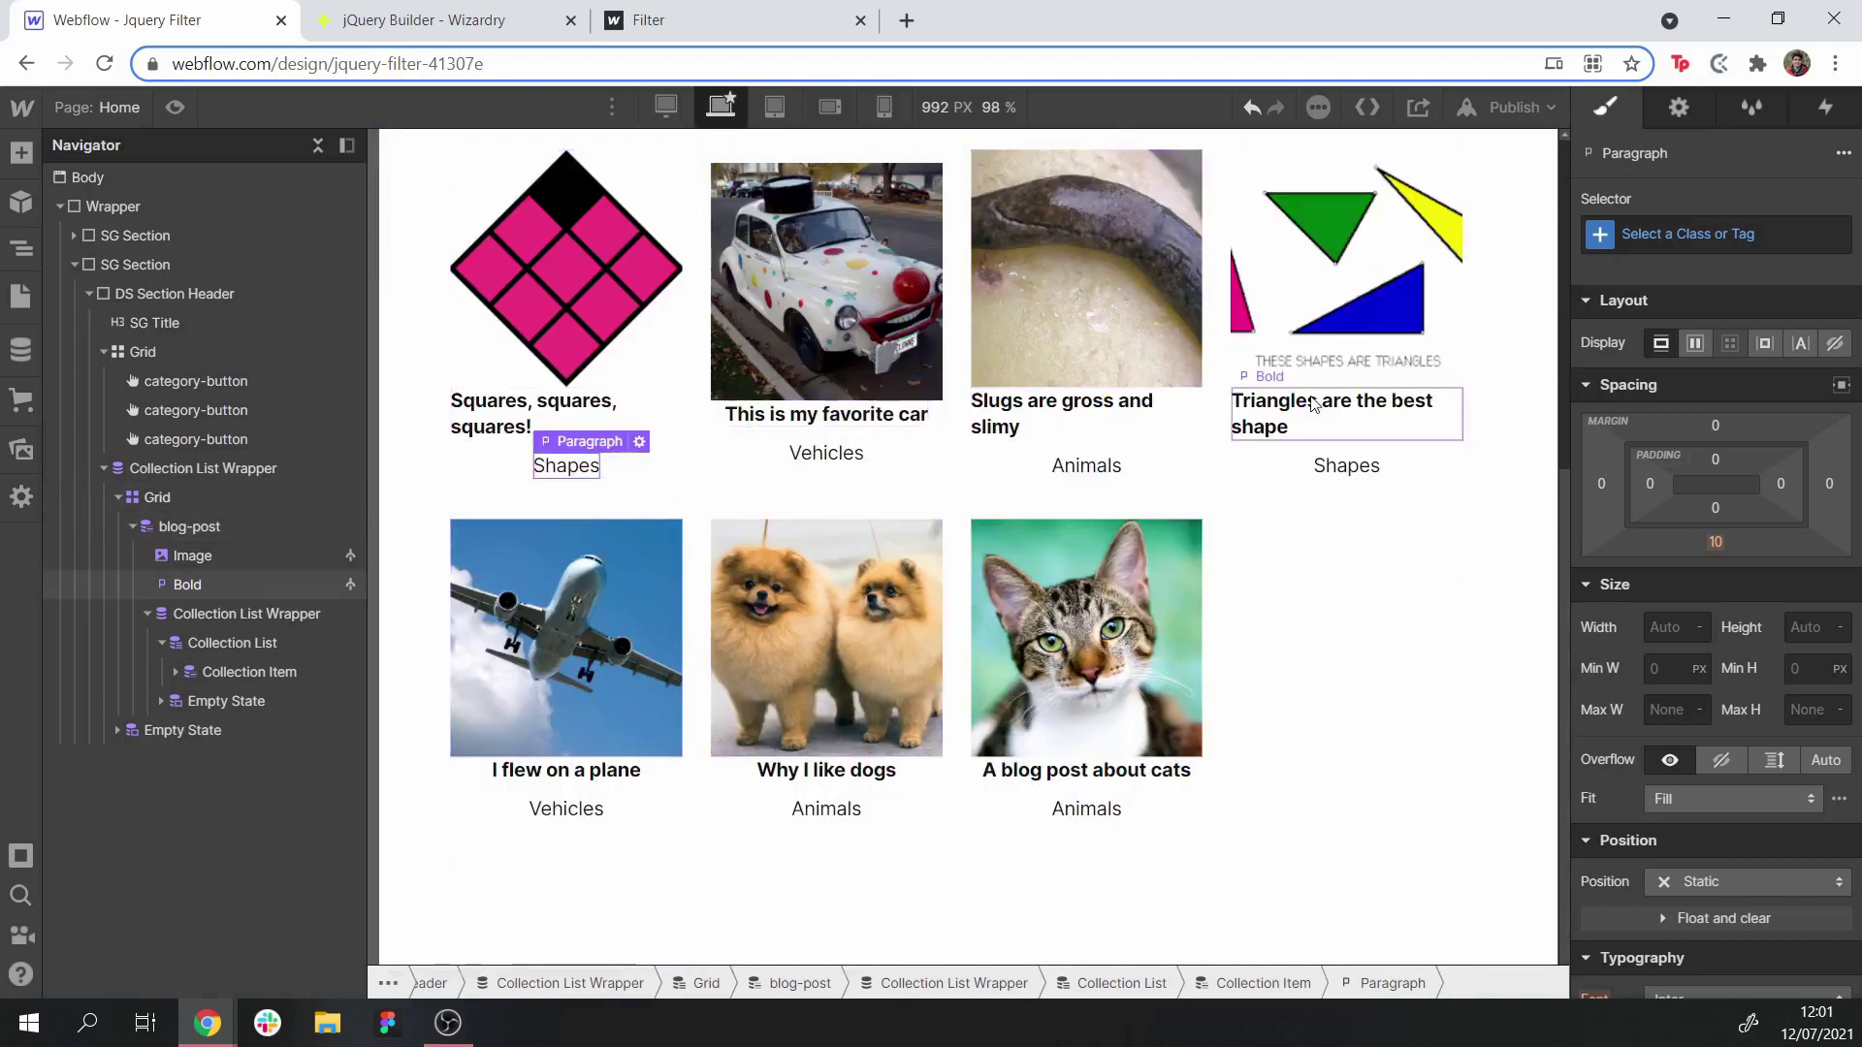
click(1326, 475)
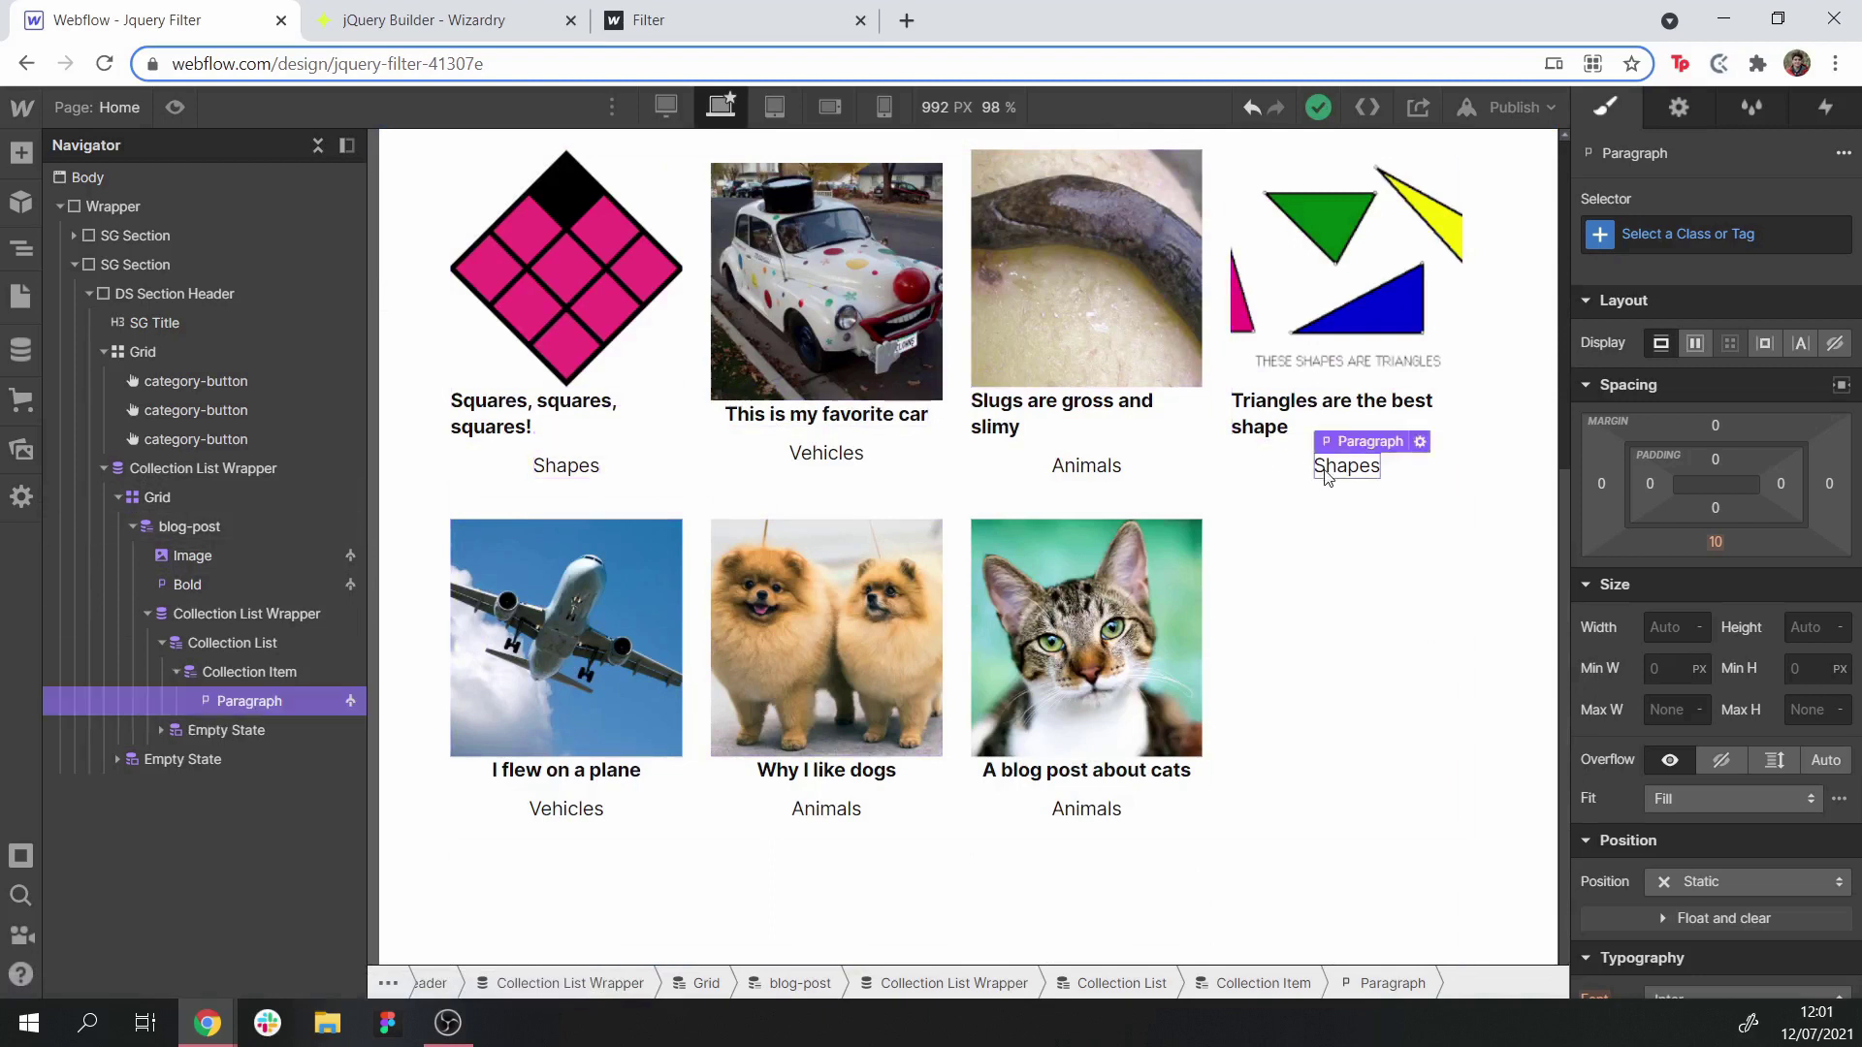
click(1086, 469)
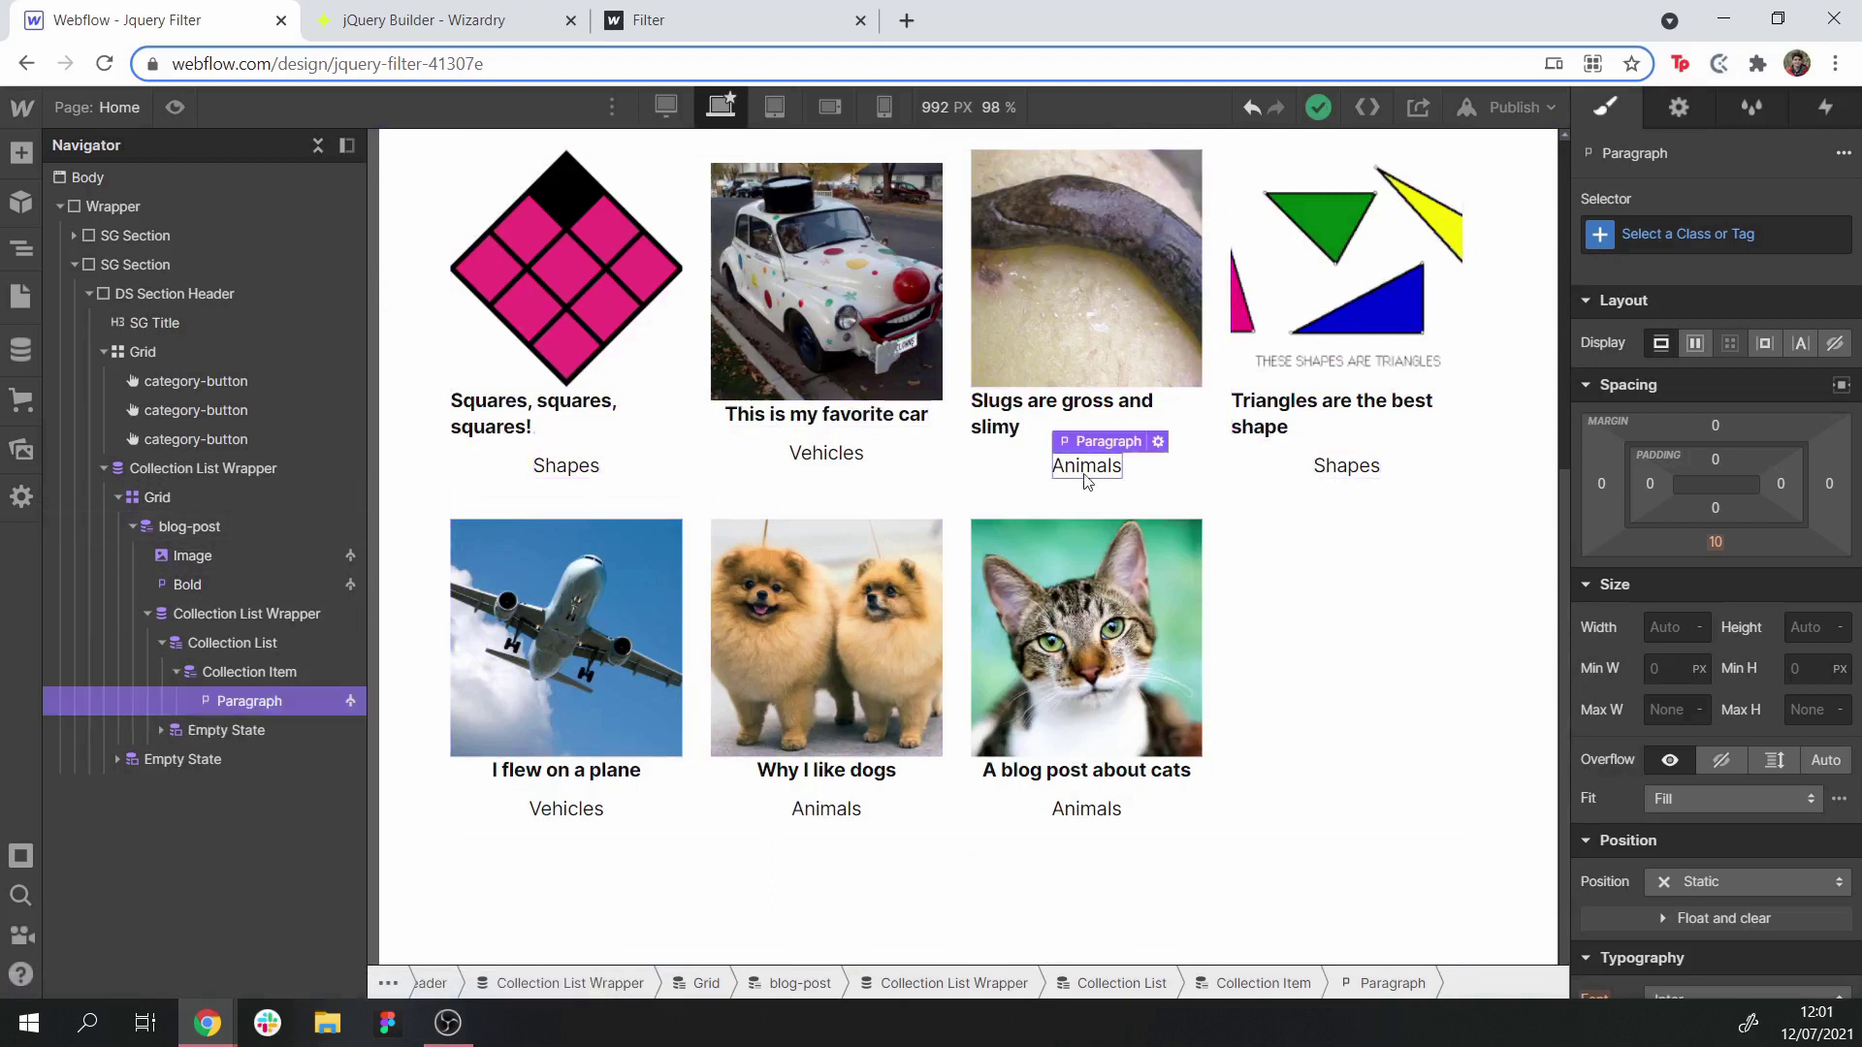
click(21, 349)
click(535, 271)
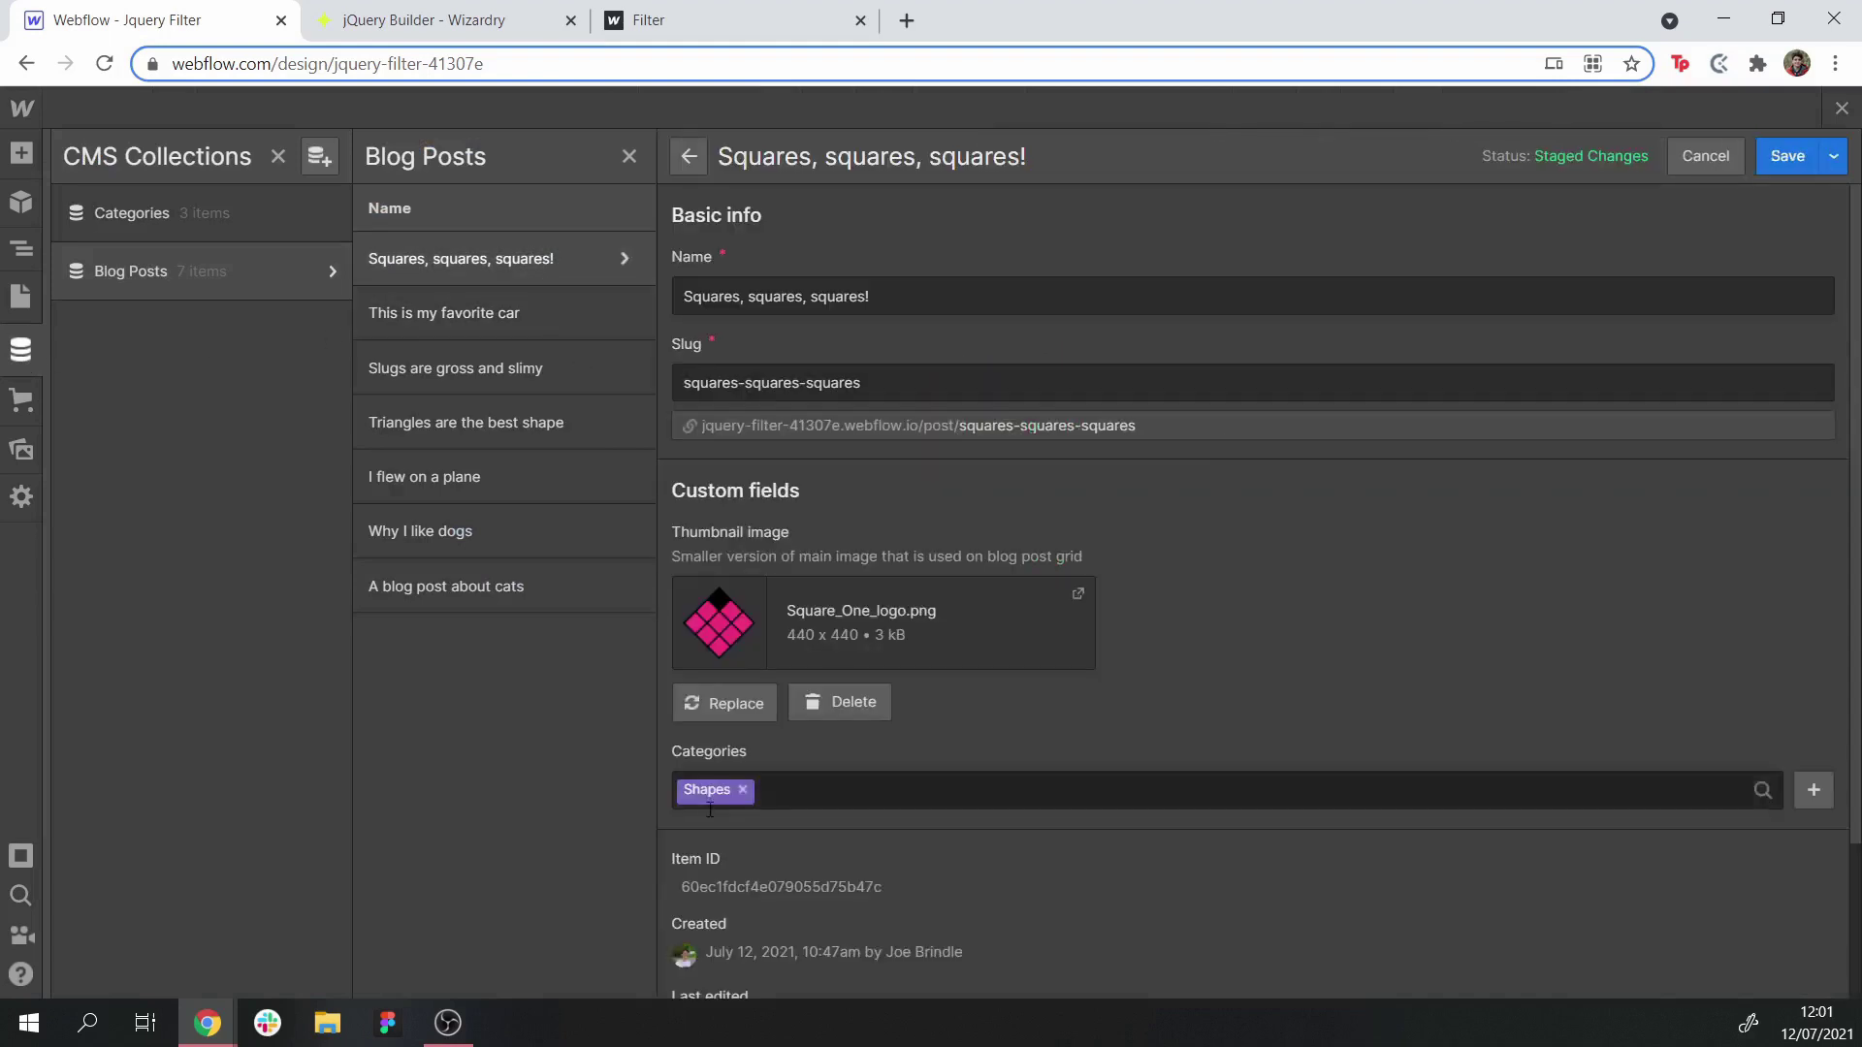
click(1841, 110)
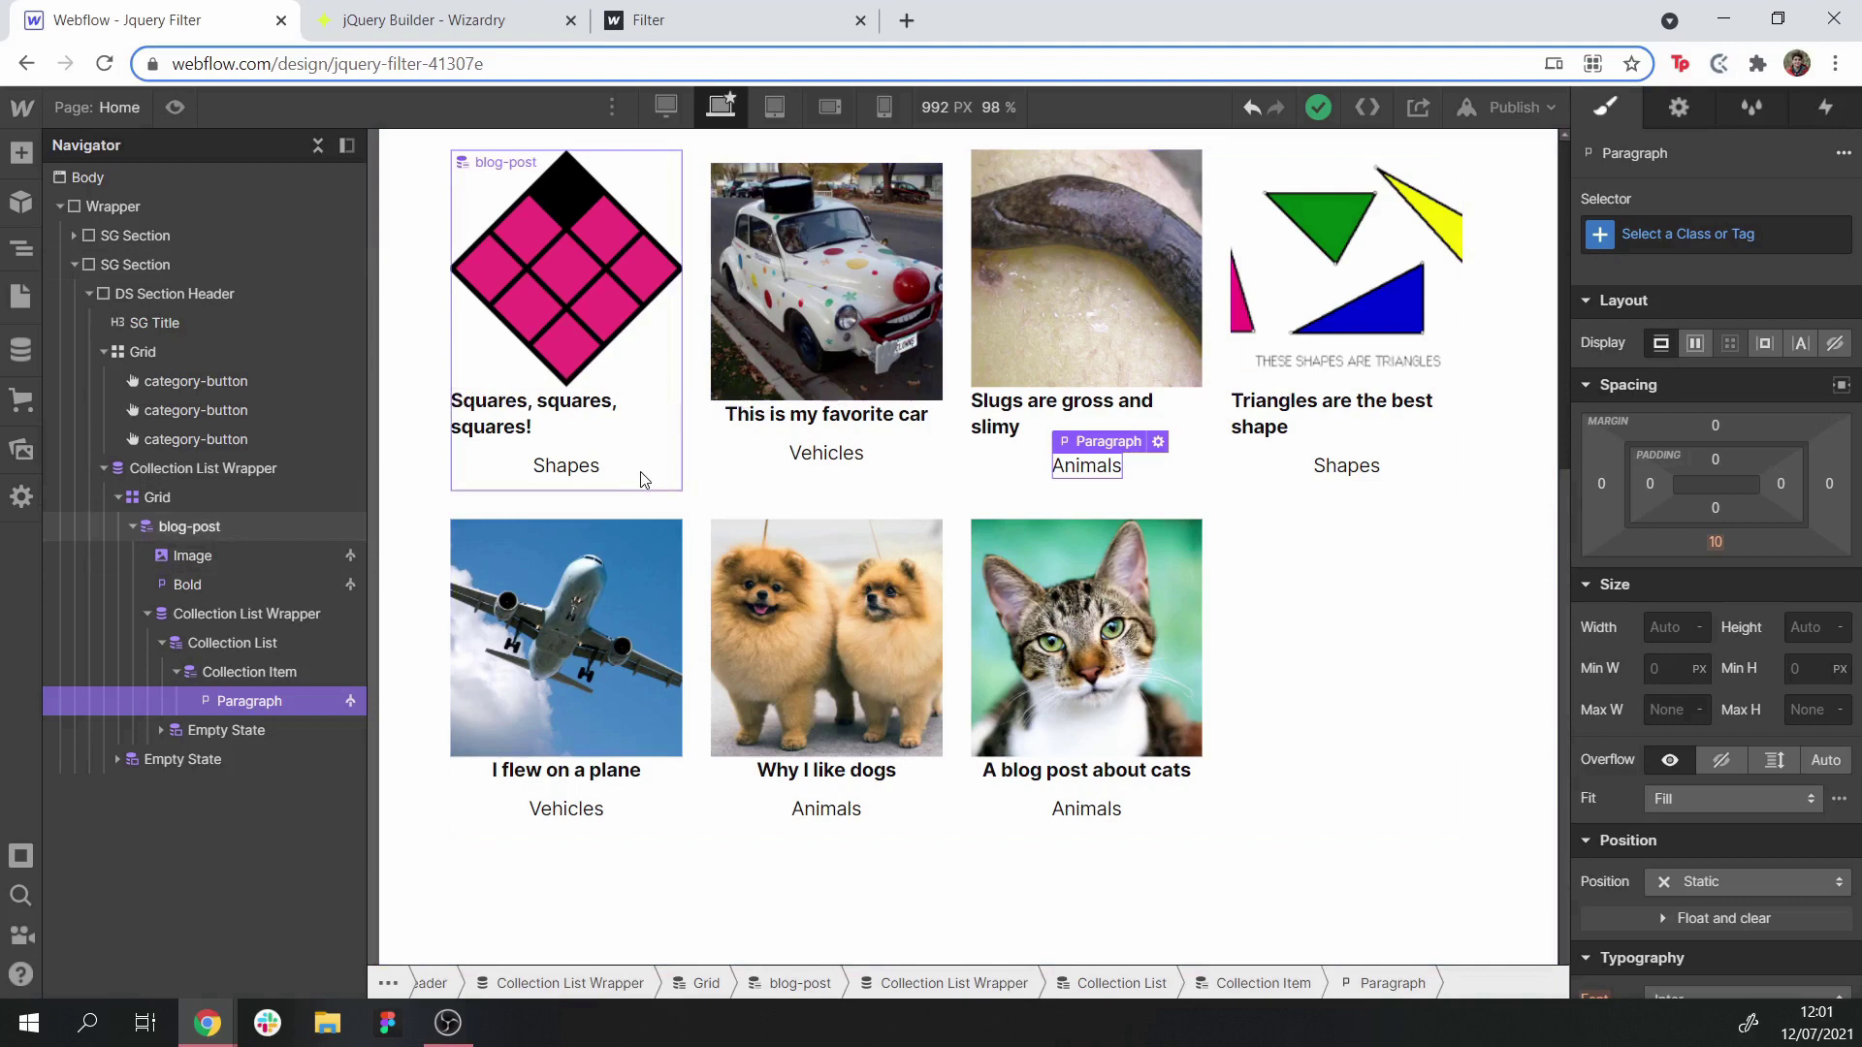
Give the category label a new blog-categories class and set it to display none
scroll(640, 480, up, 3)
scroll(642, 479, down, 2)
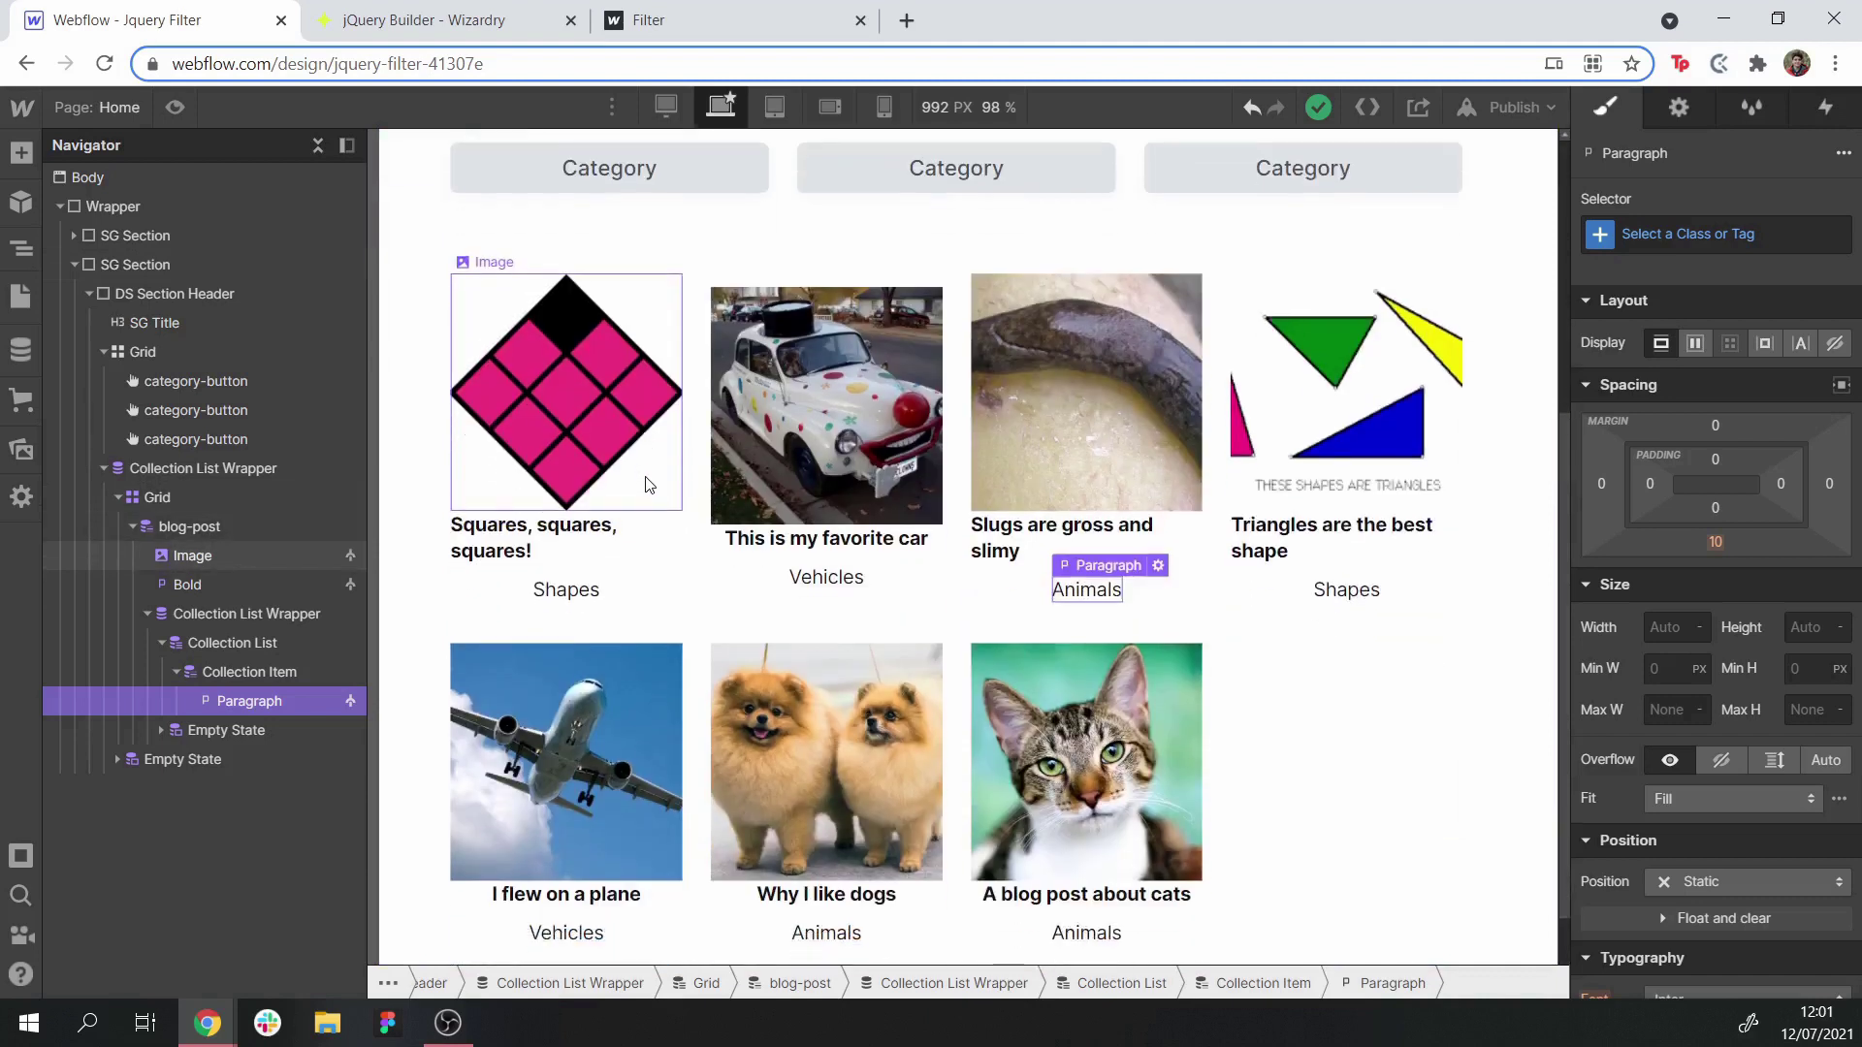
scroll(665, 580, down, 1)
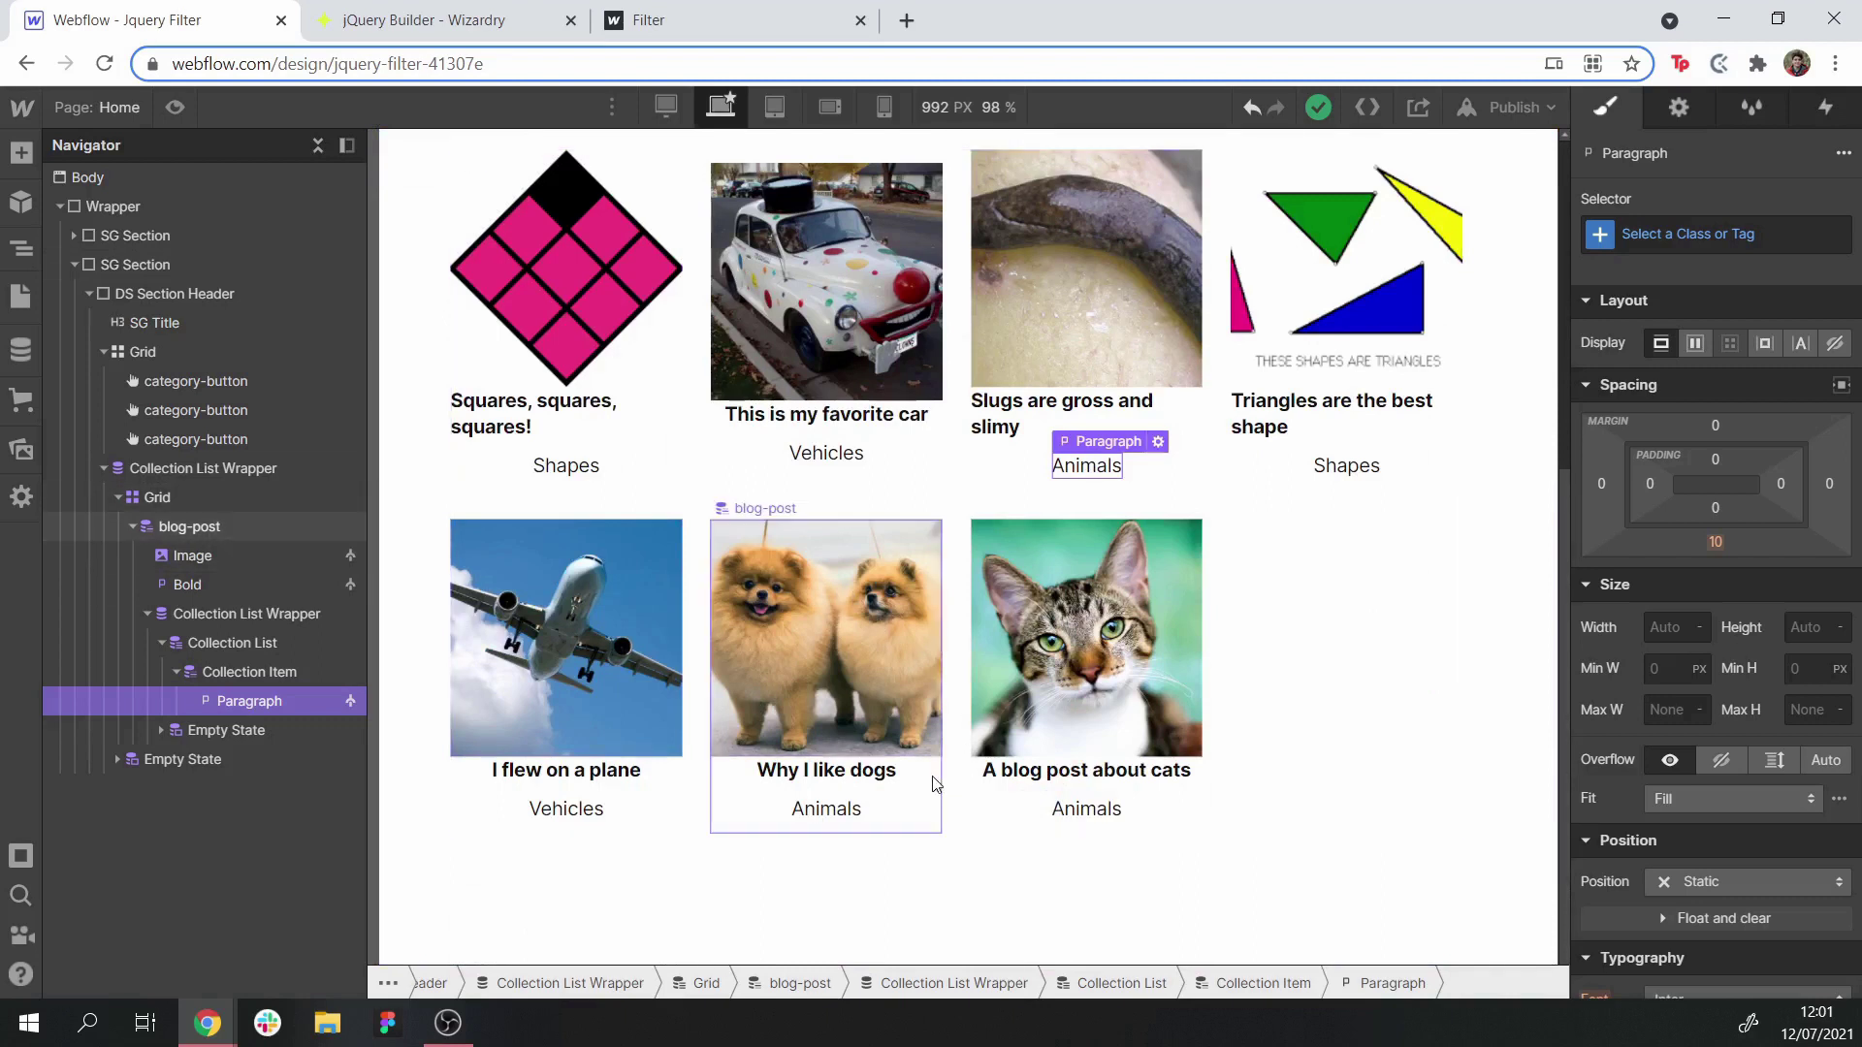
click(567, 465)
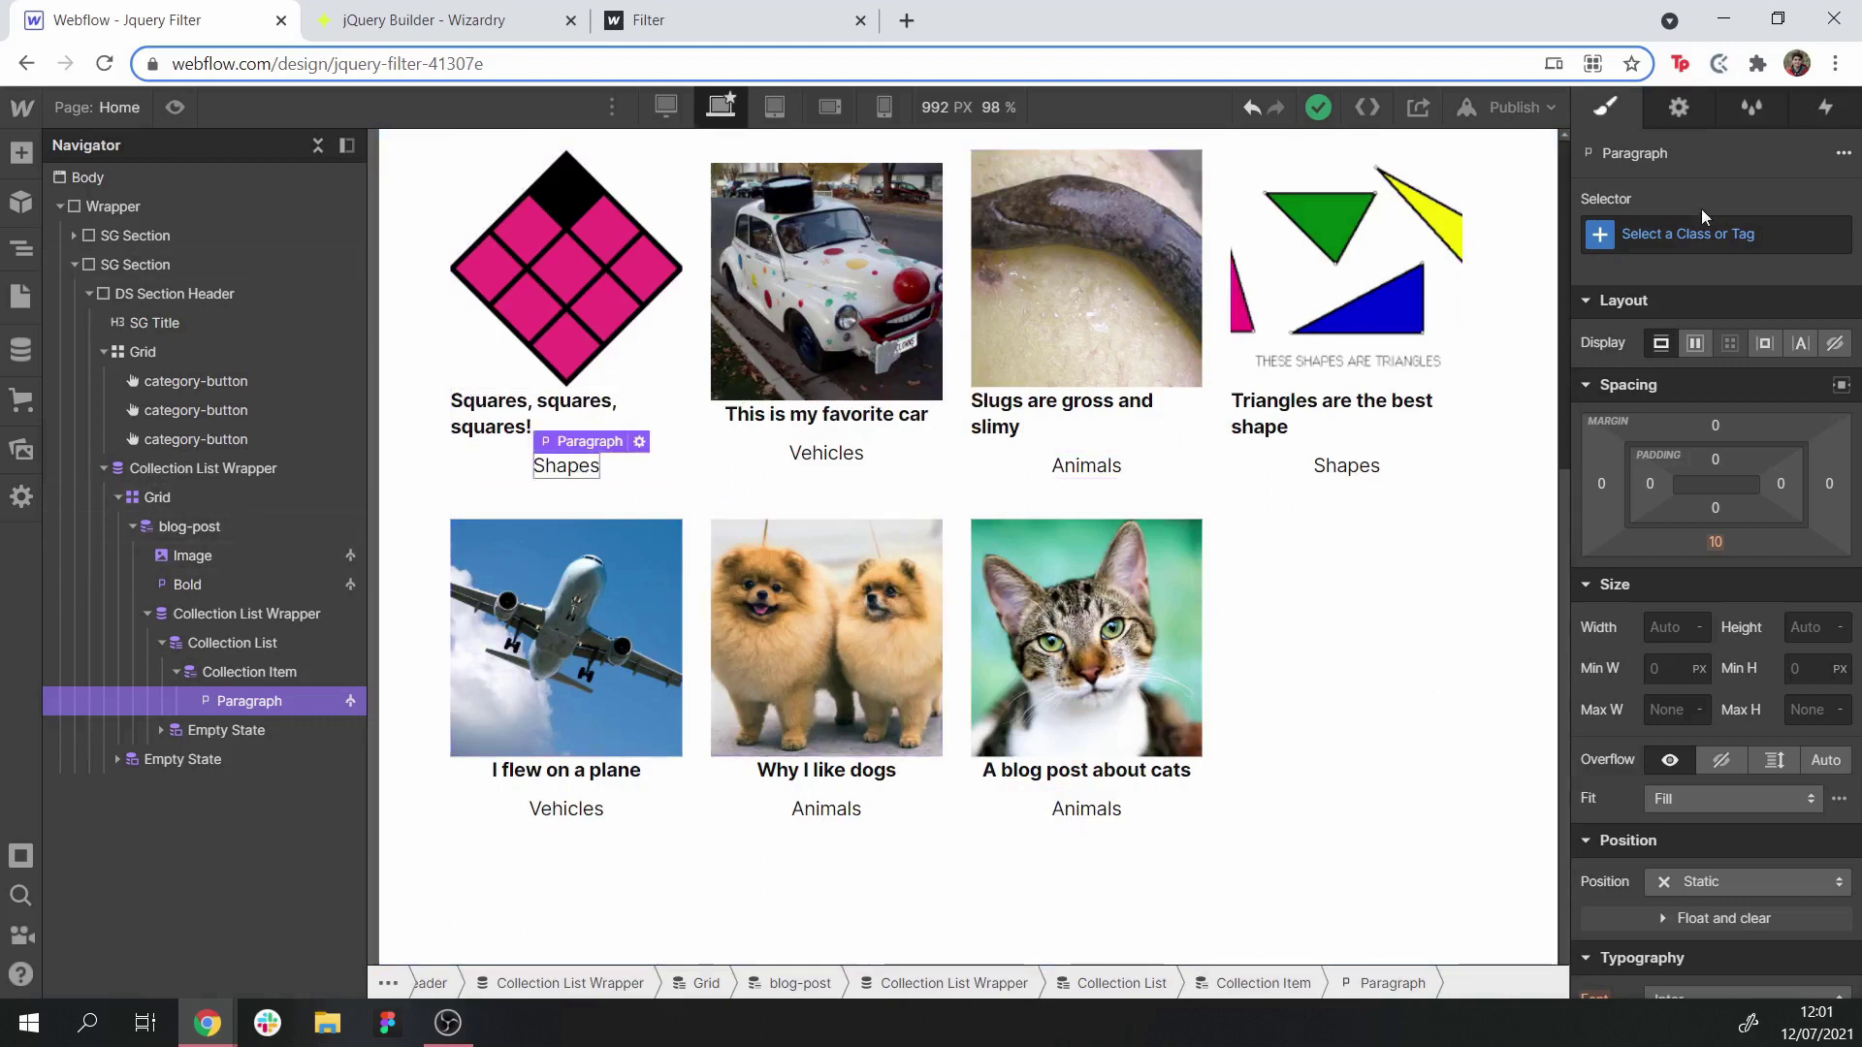
click(1732, 234)
text(bl)
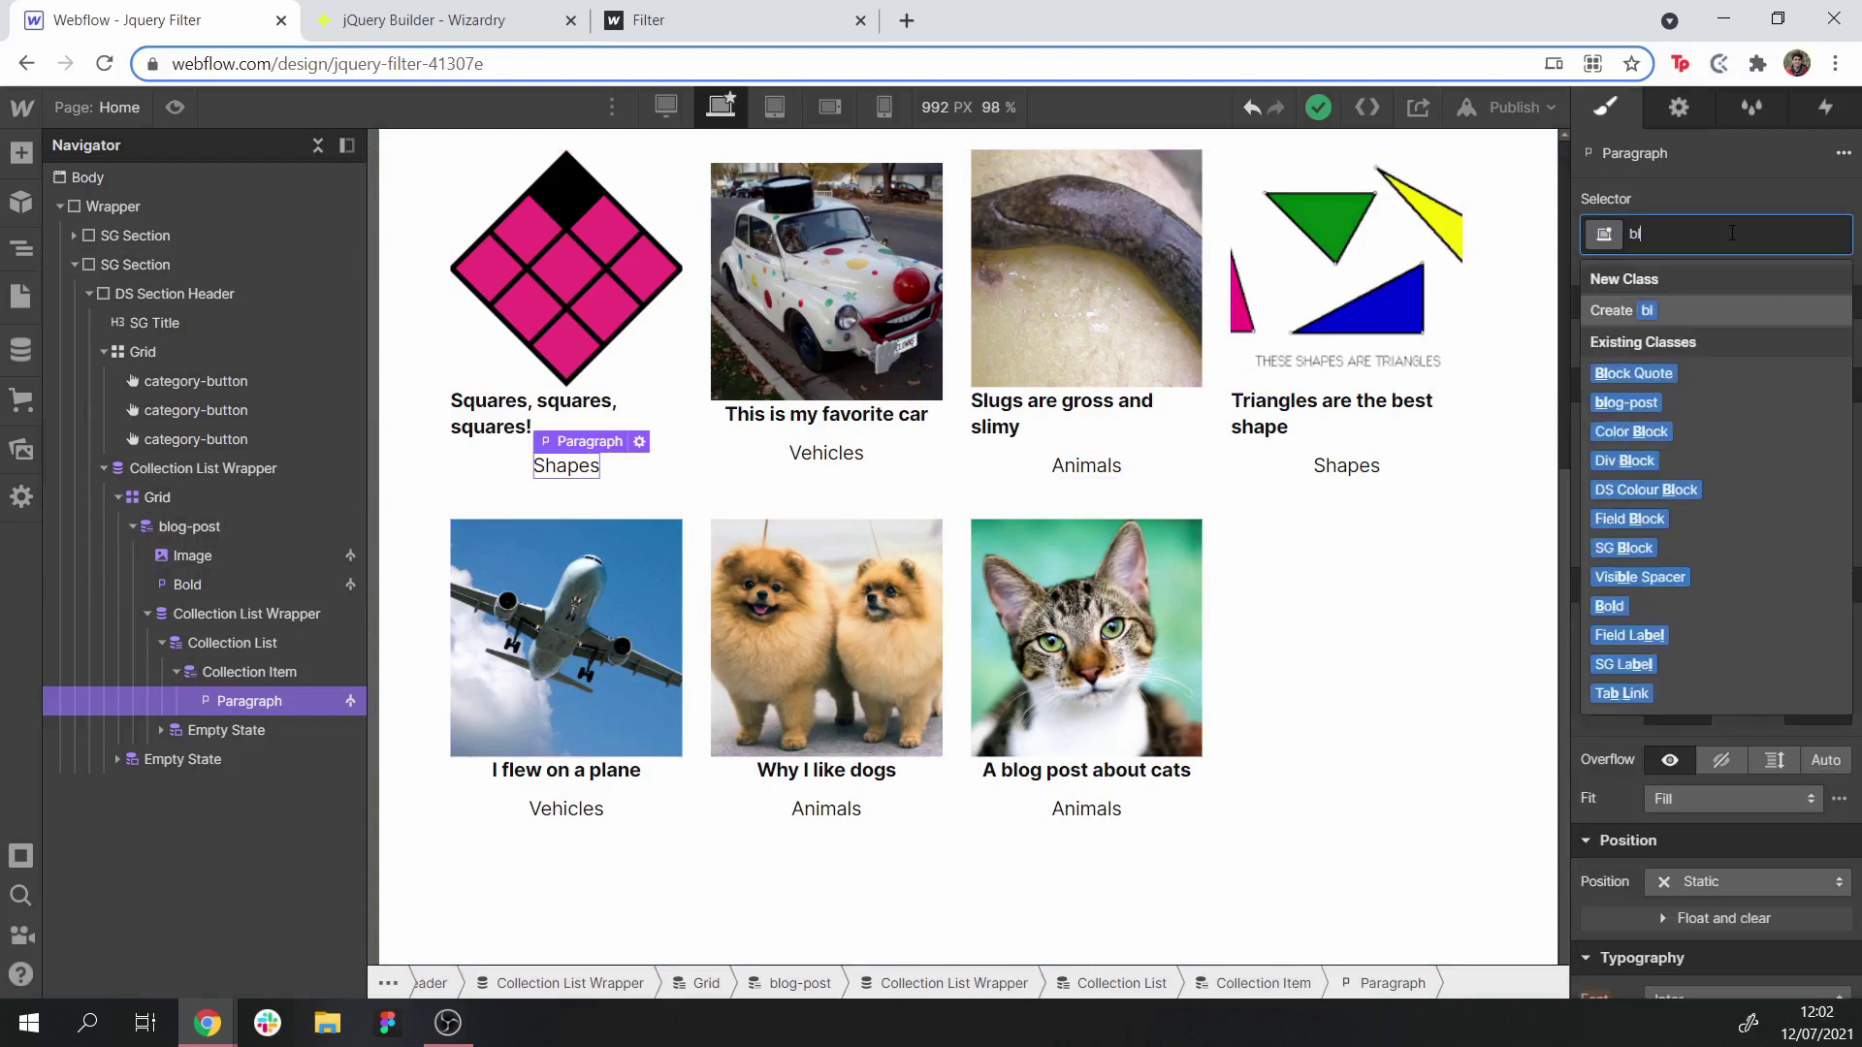
text(og-categories)
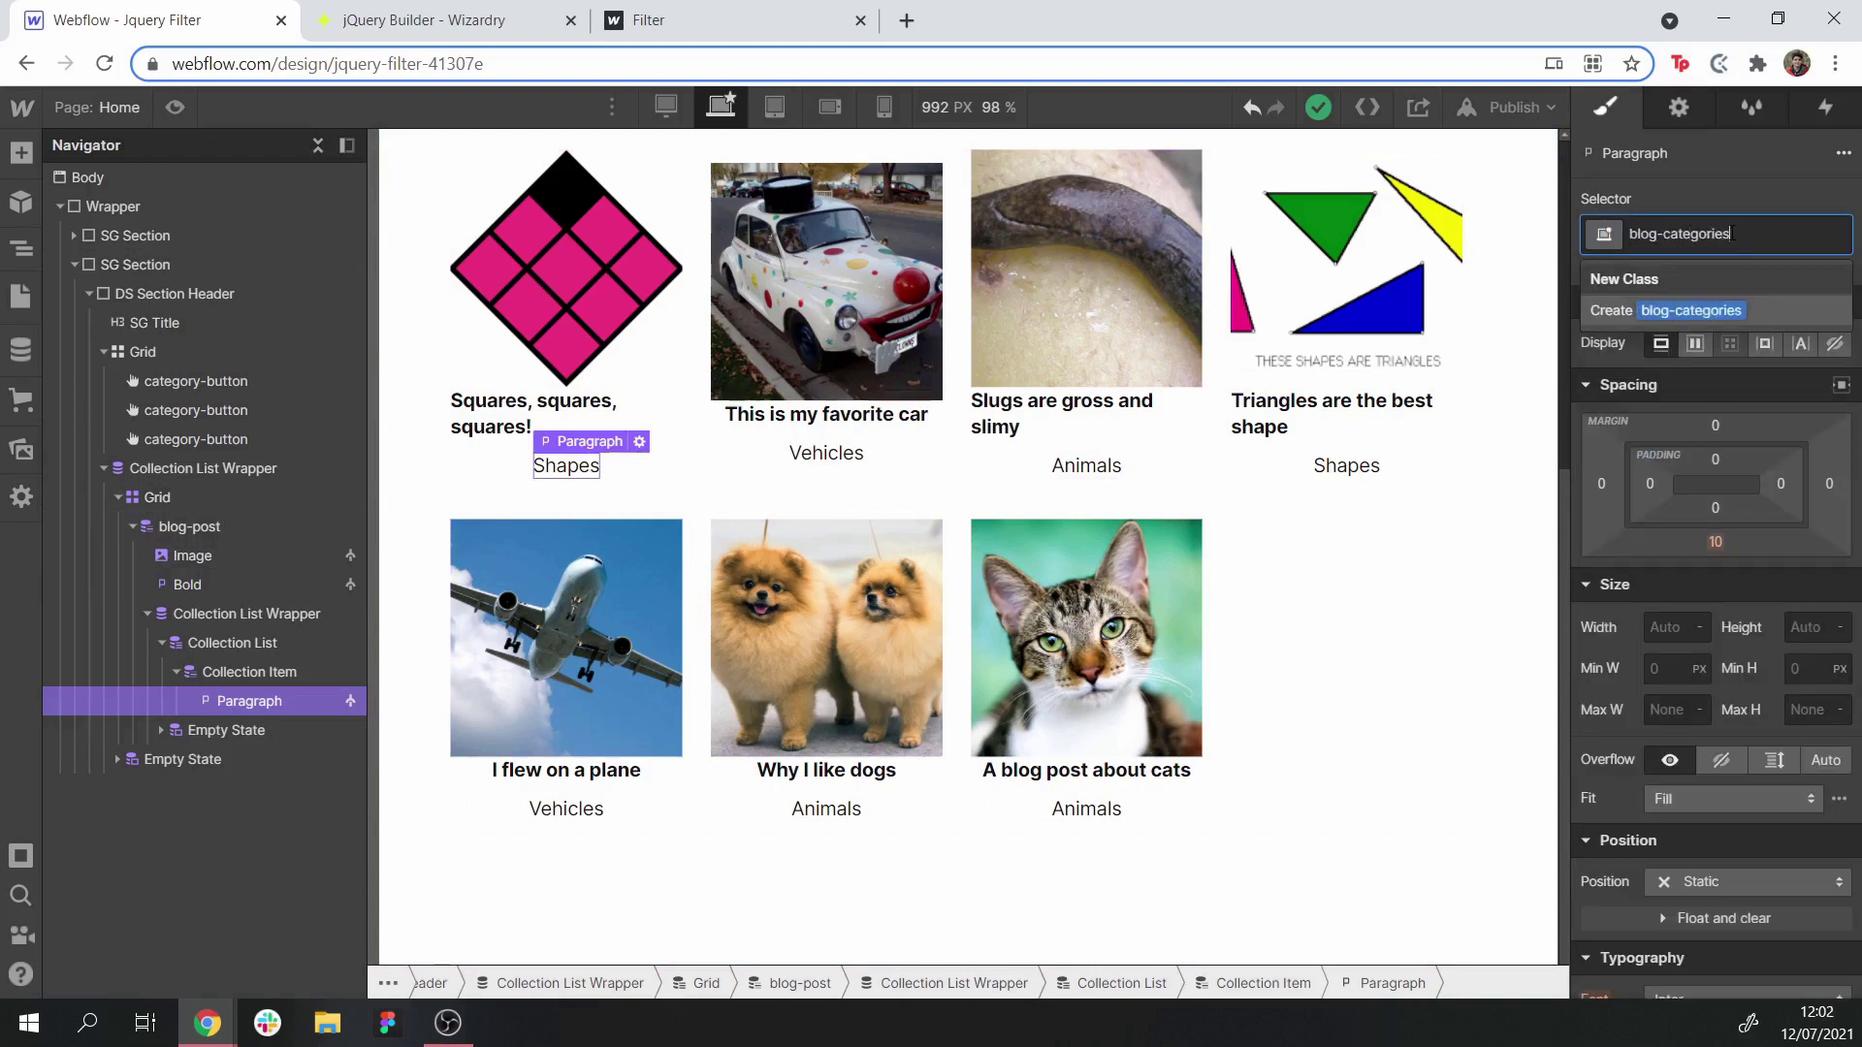
key(Return)
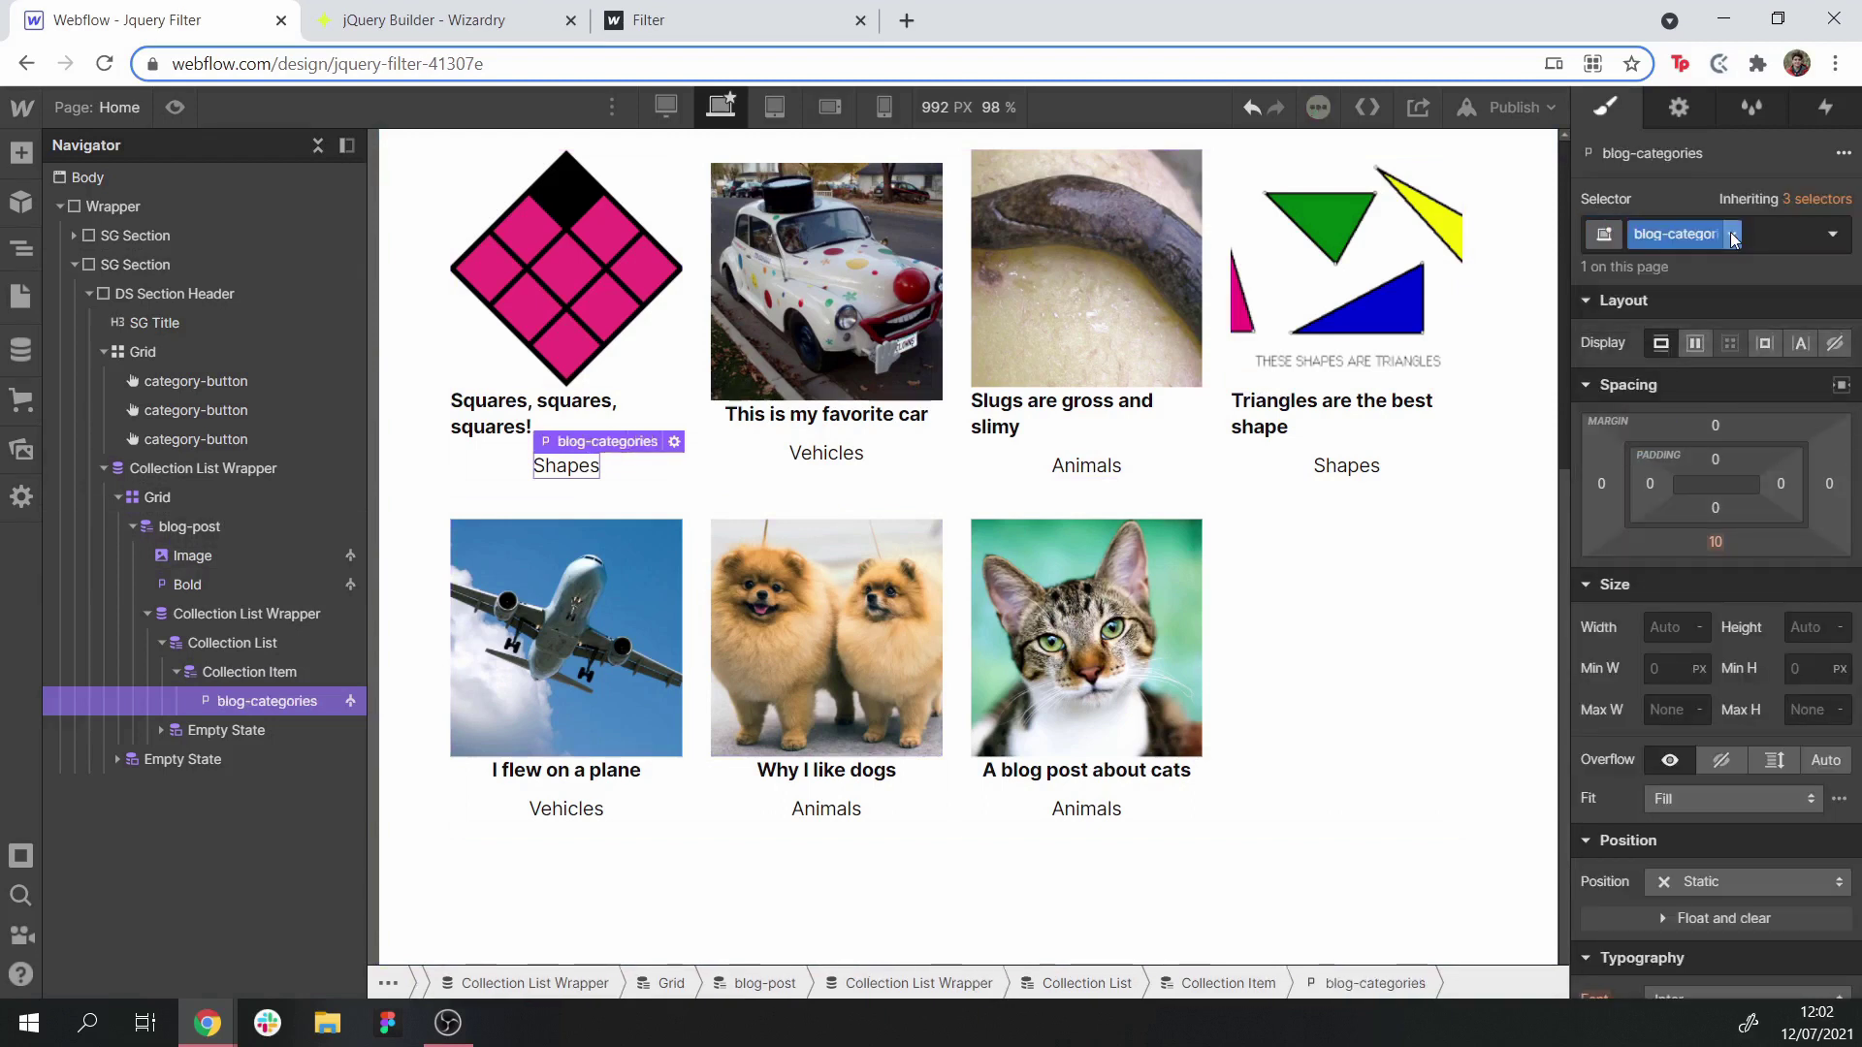
click(1835, 344)
Select the section containing the Items heading and the Category buttons
scroll(1290, 595, up, 5)
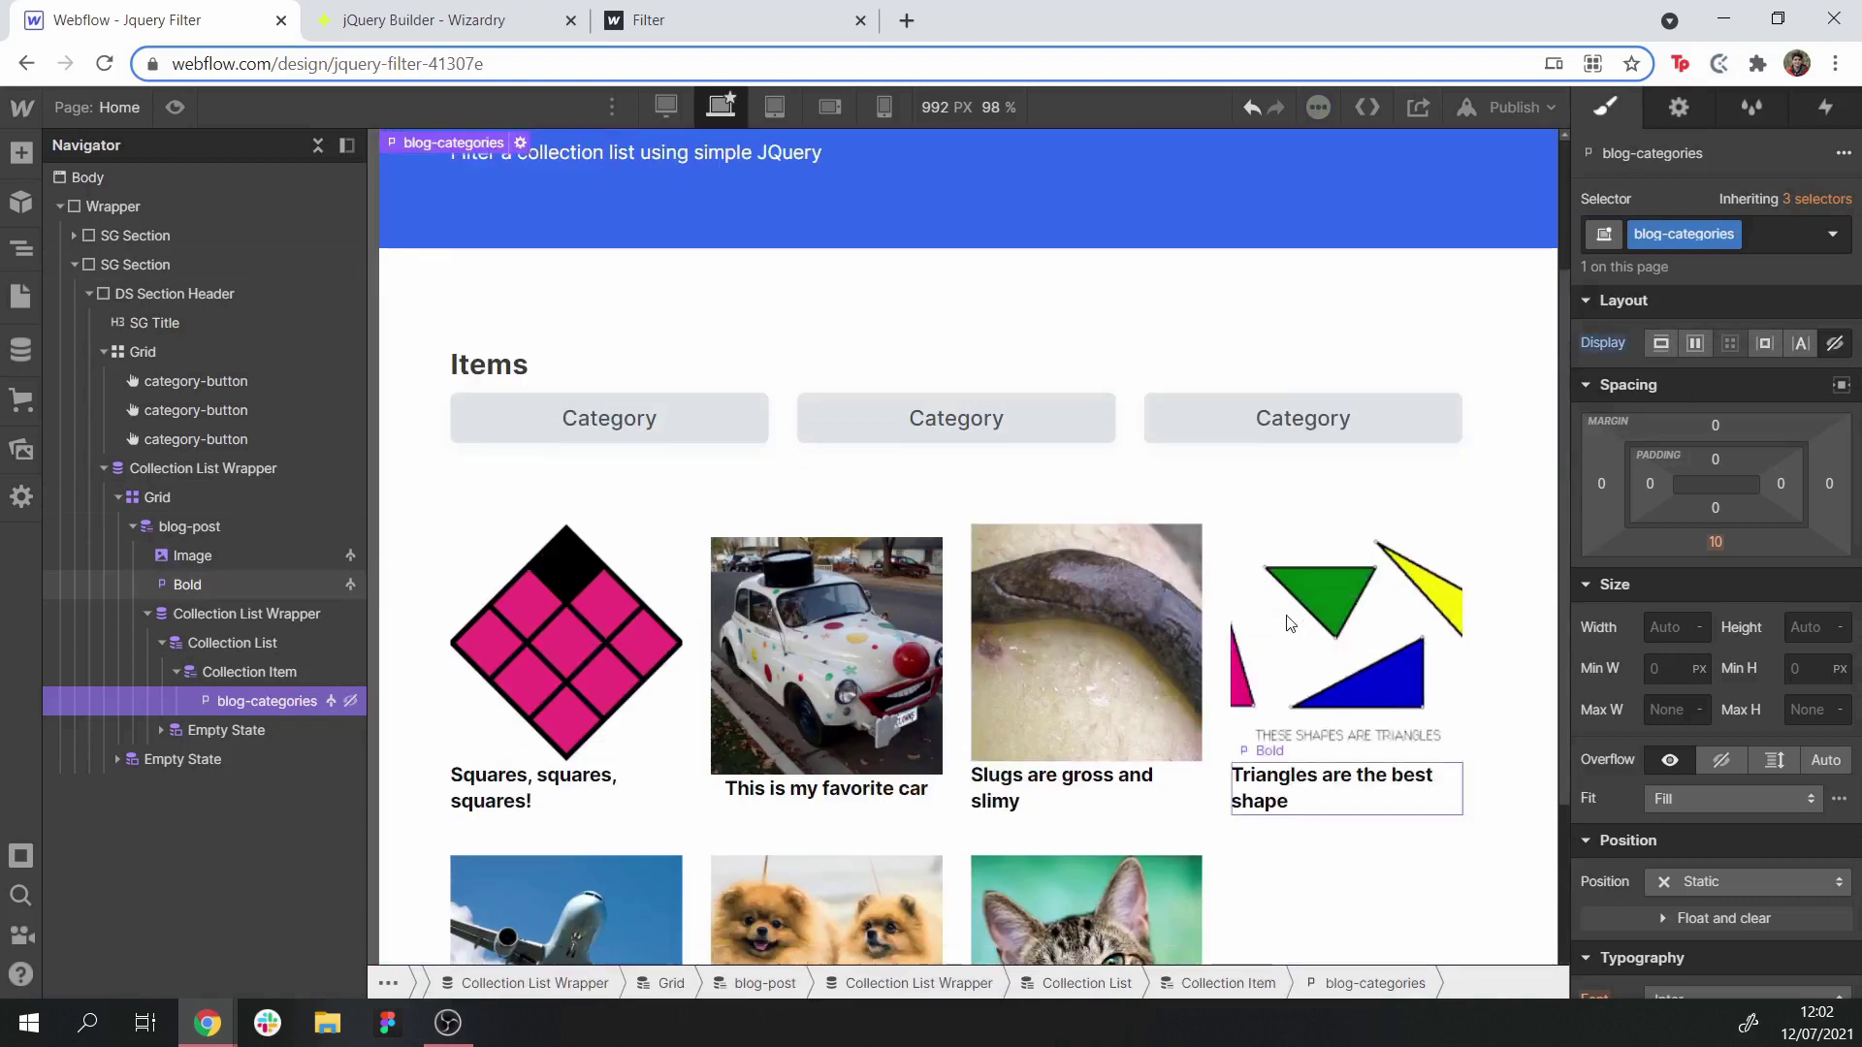
scroll(1239, 625, down, 3)
scroll(1237, 635, down, 1)
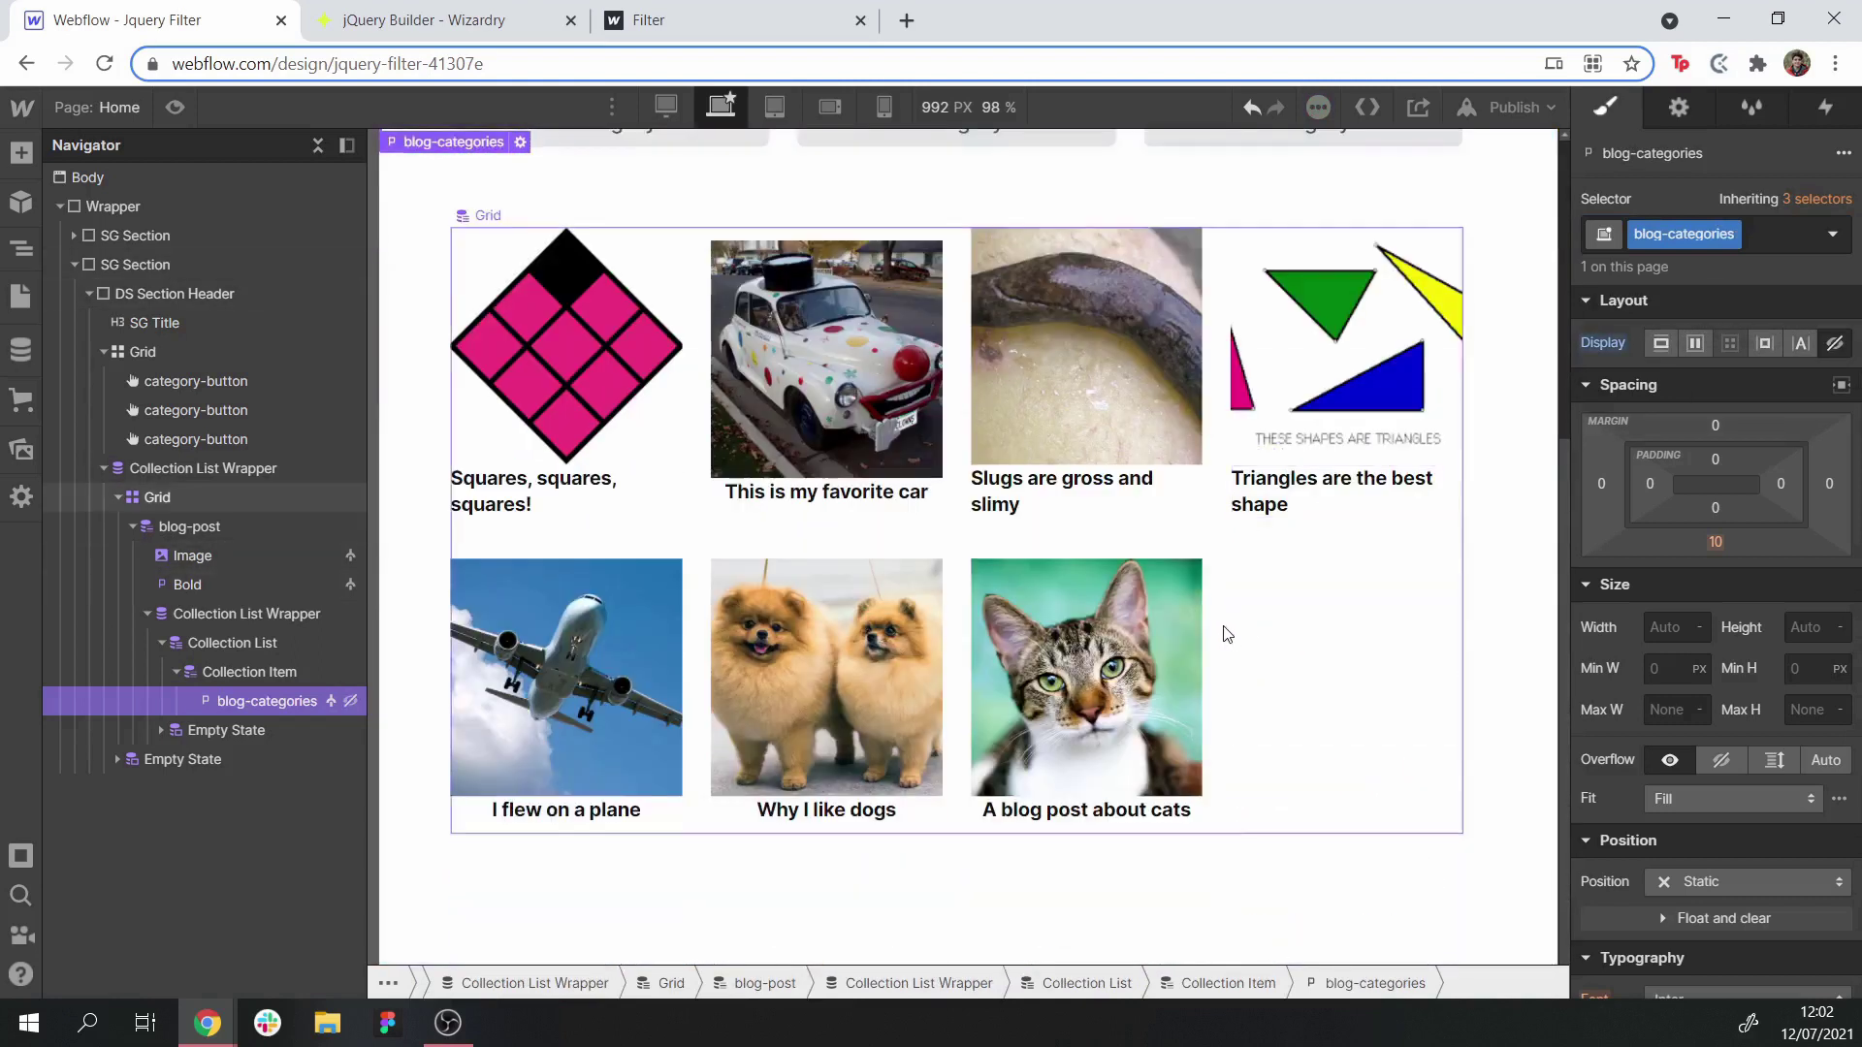
scroll(1222, 632, up, 3)
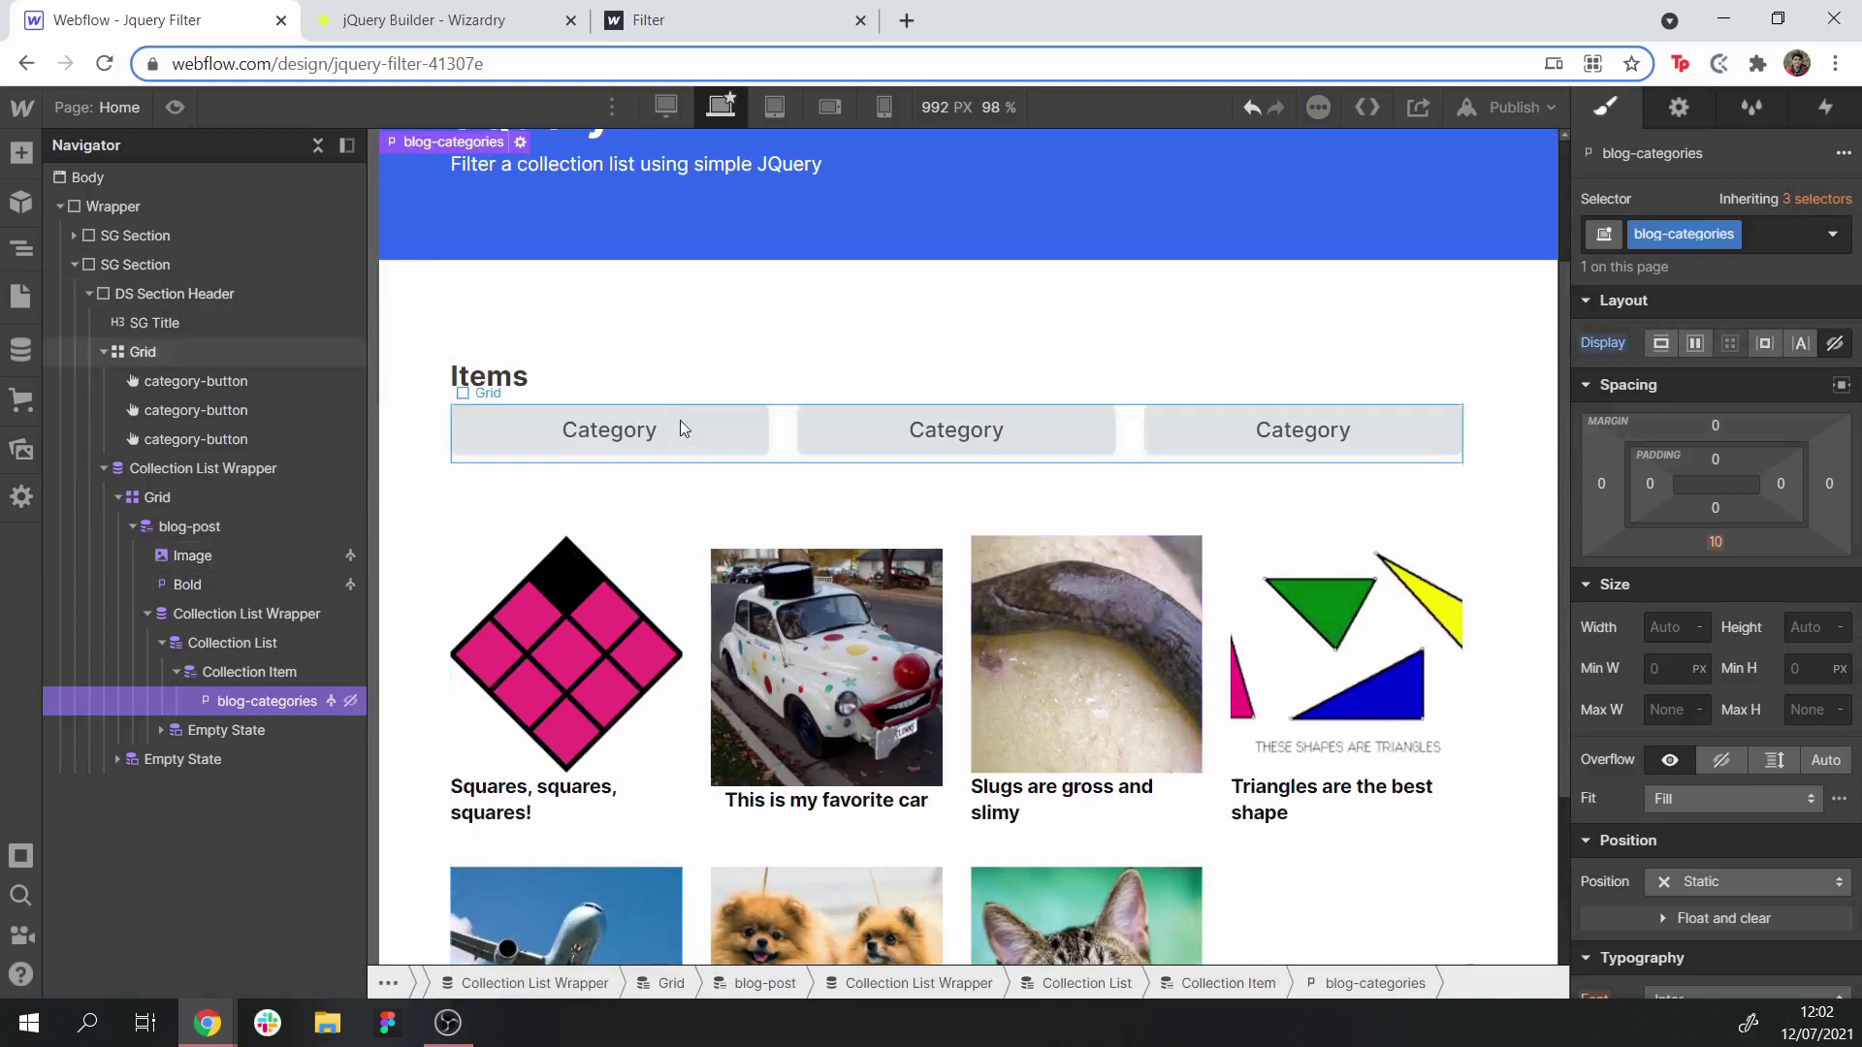
click(730, 401)
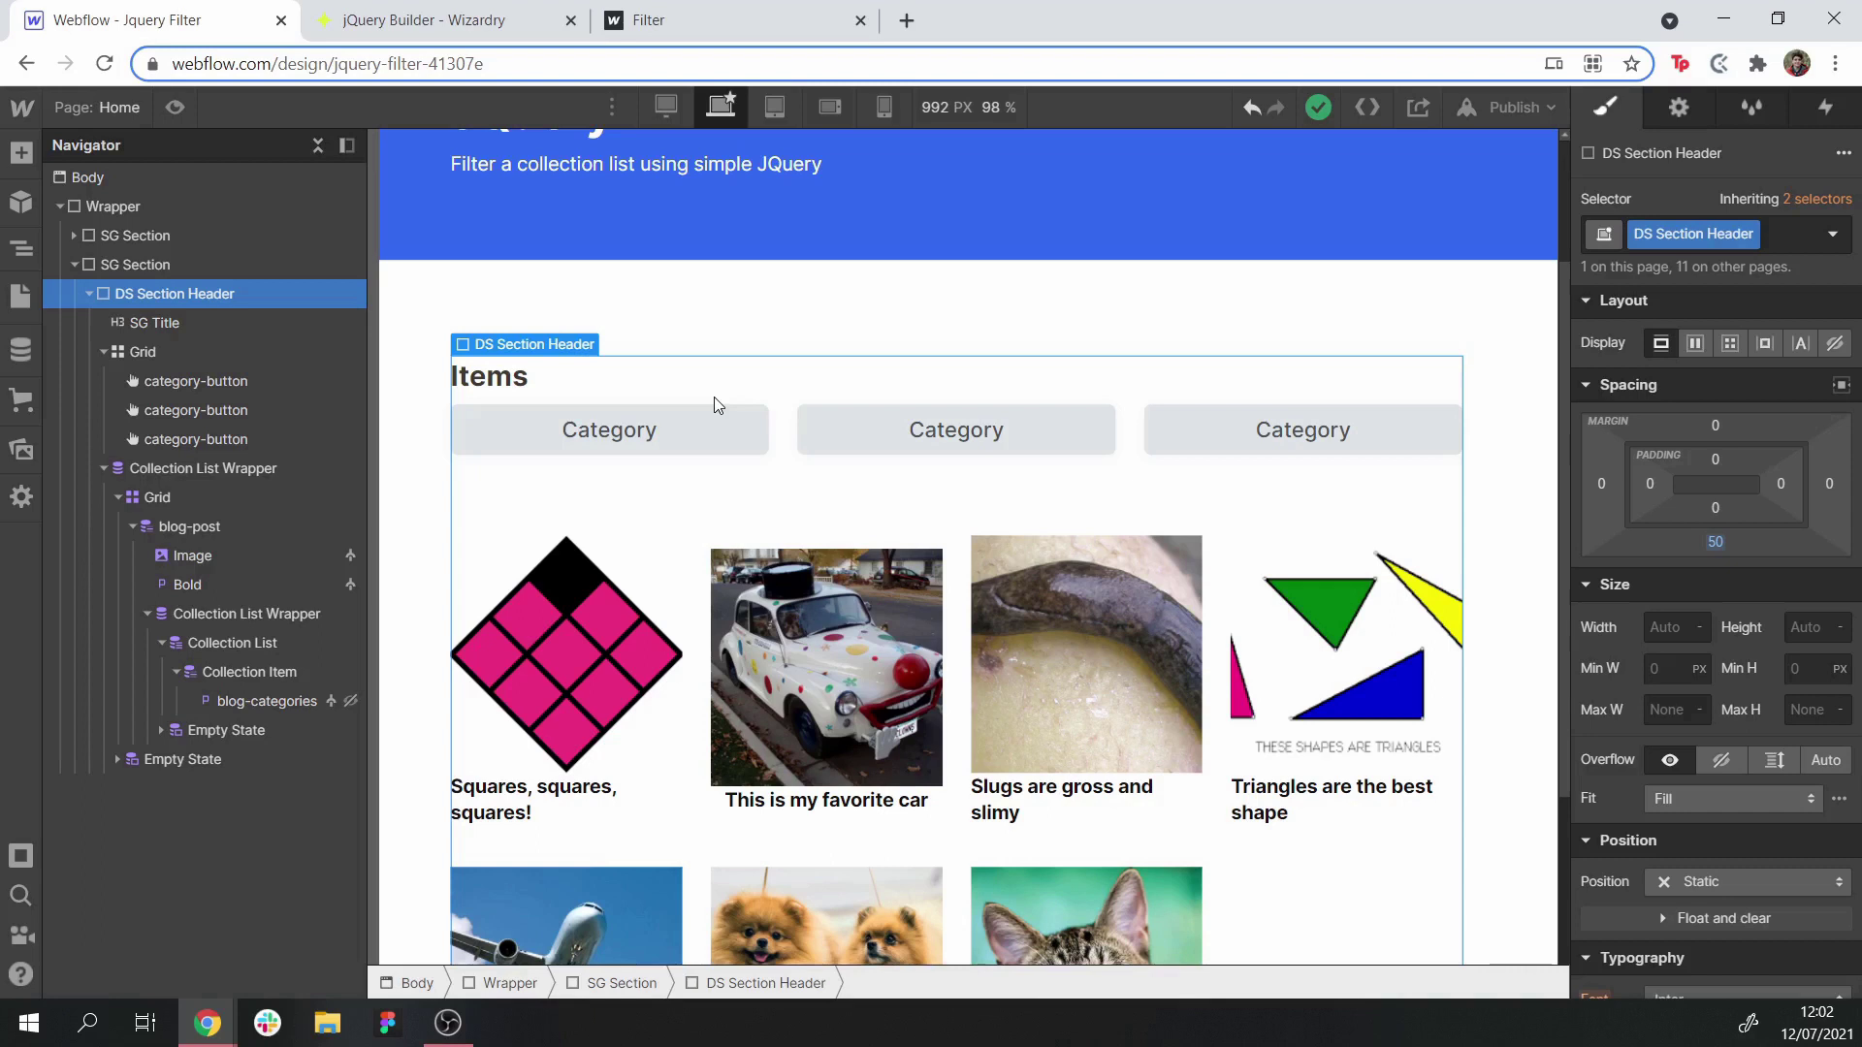
key(ctrl+e)
Insert a Collection List above the Category buttons, sourced from the Categories collection
text(coll)
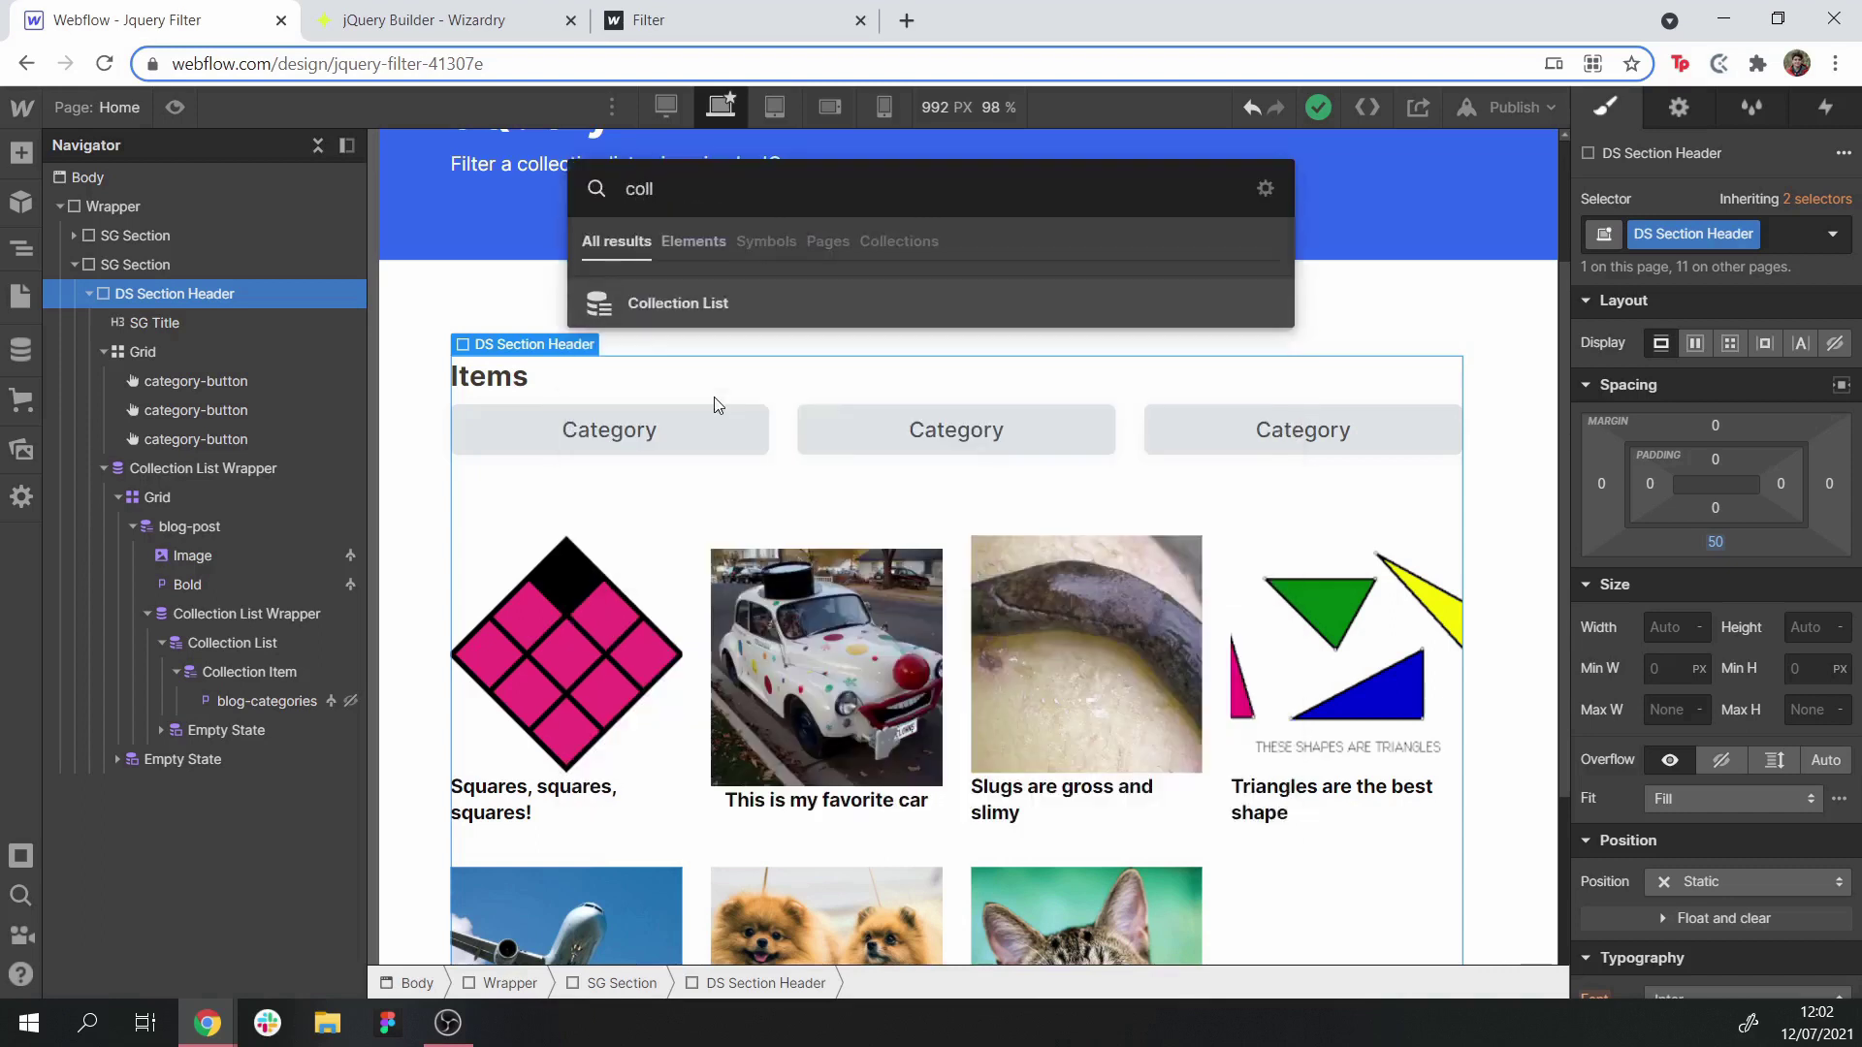
key(Return)
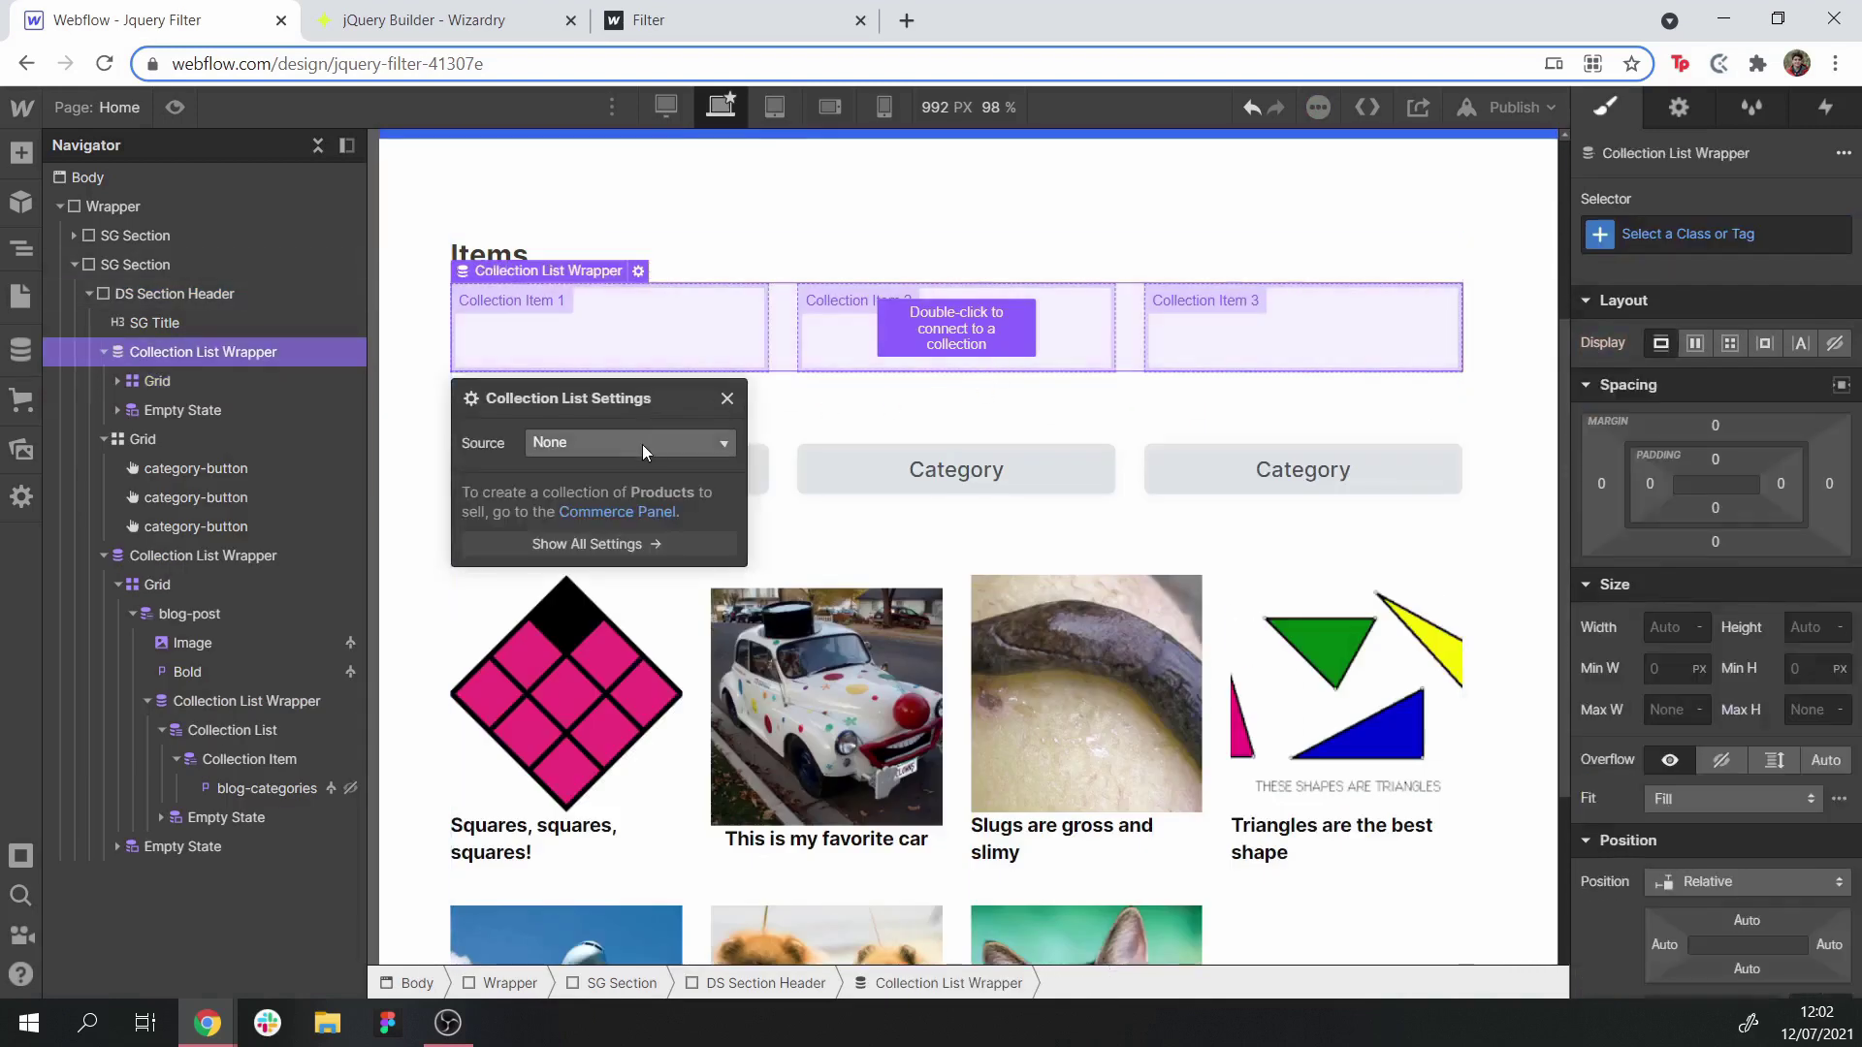
click(646, 445)
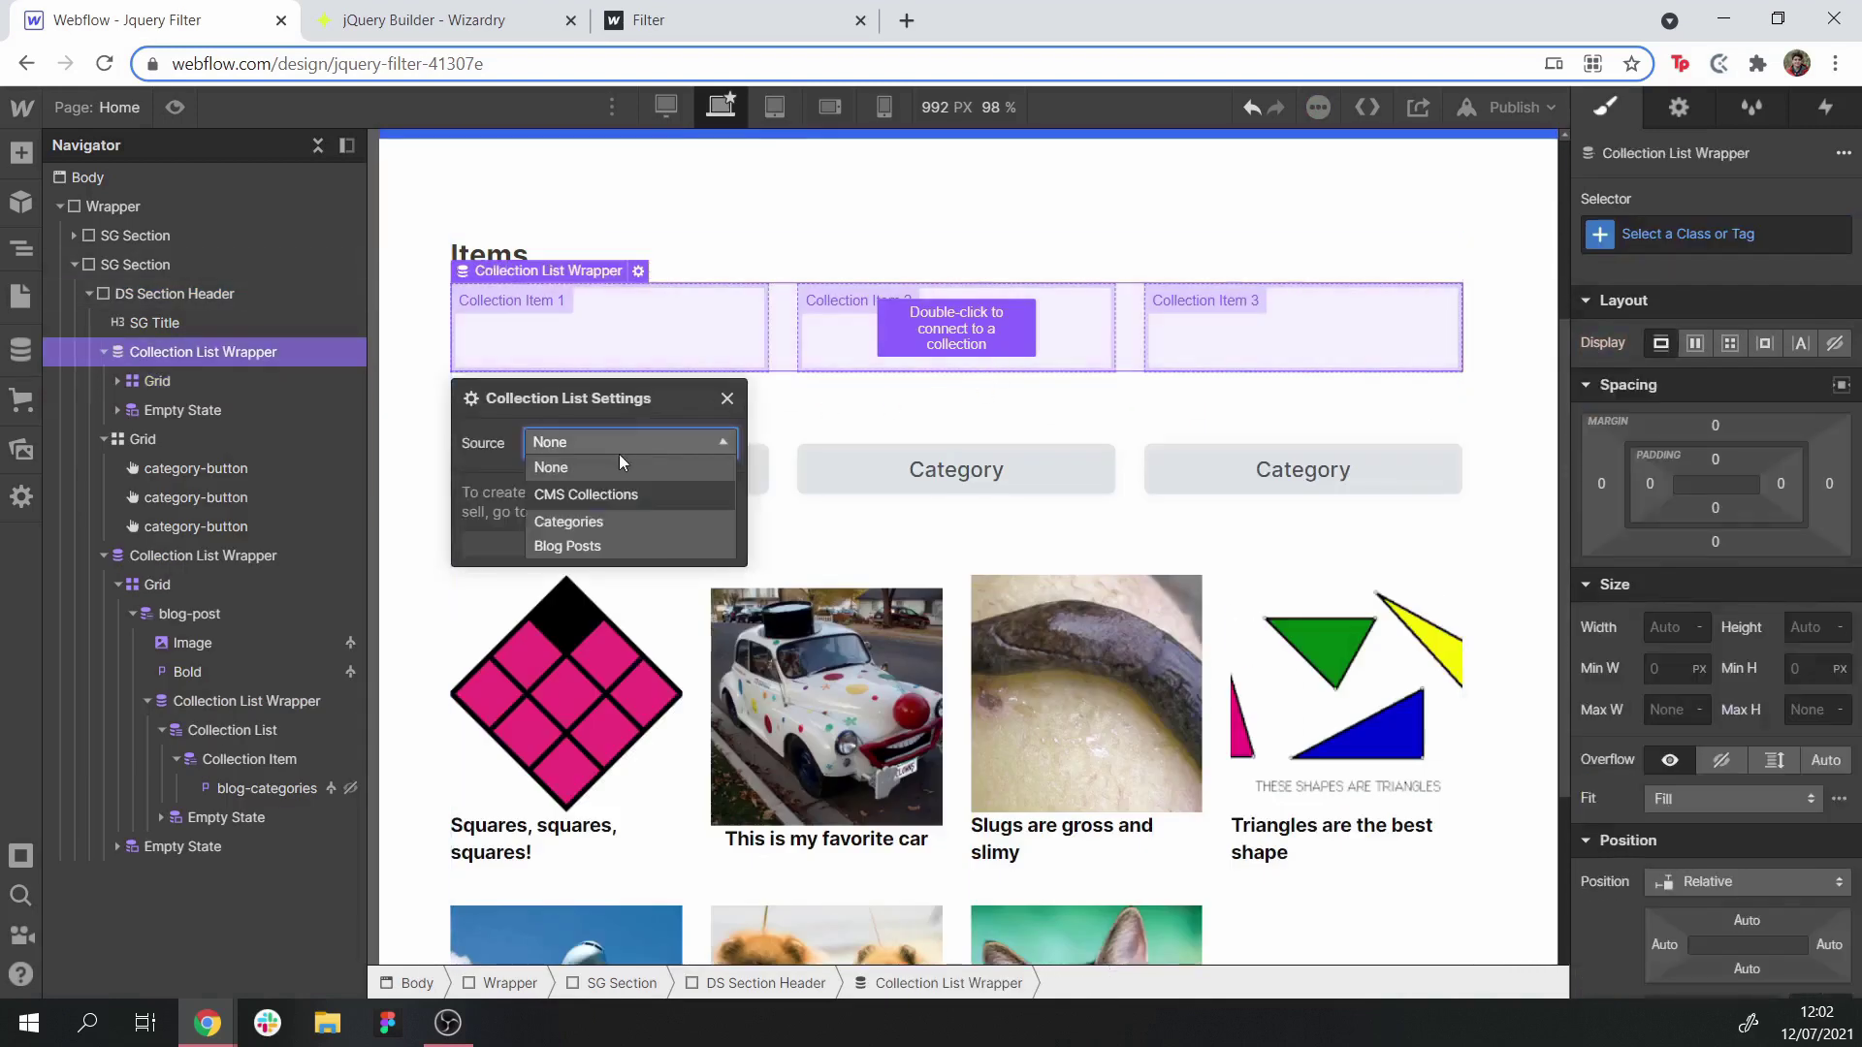
click(605, 522)
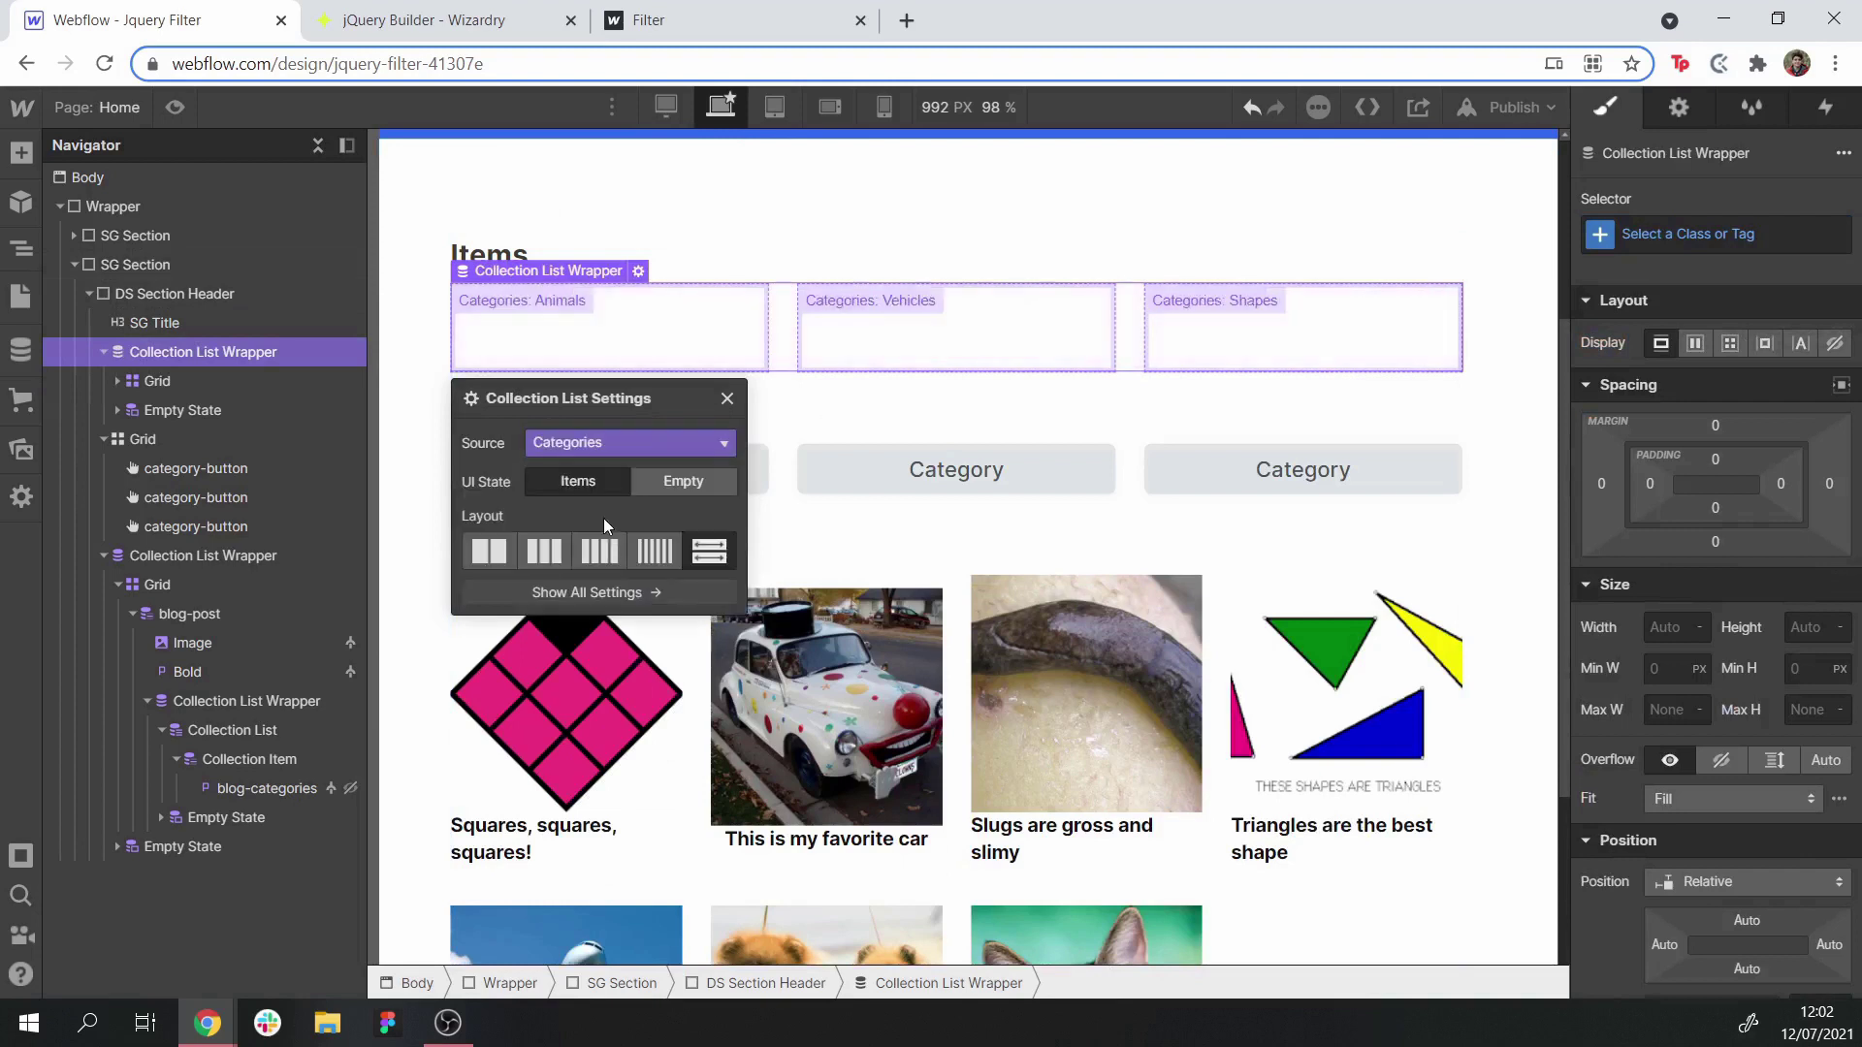
click(728, 400)
click(735, 480)
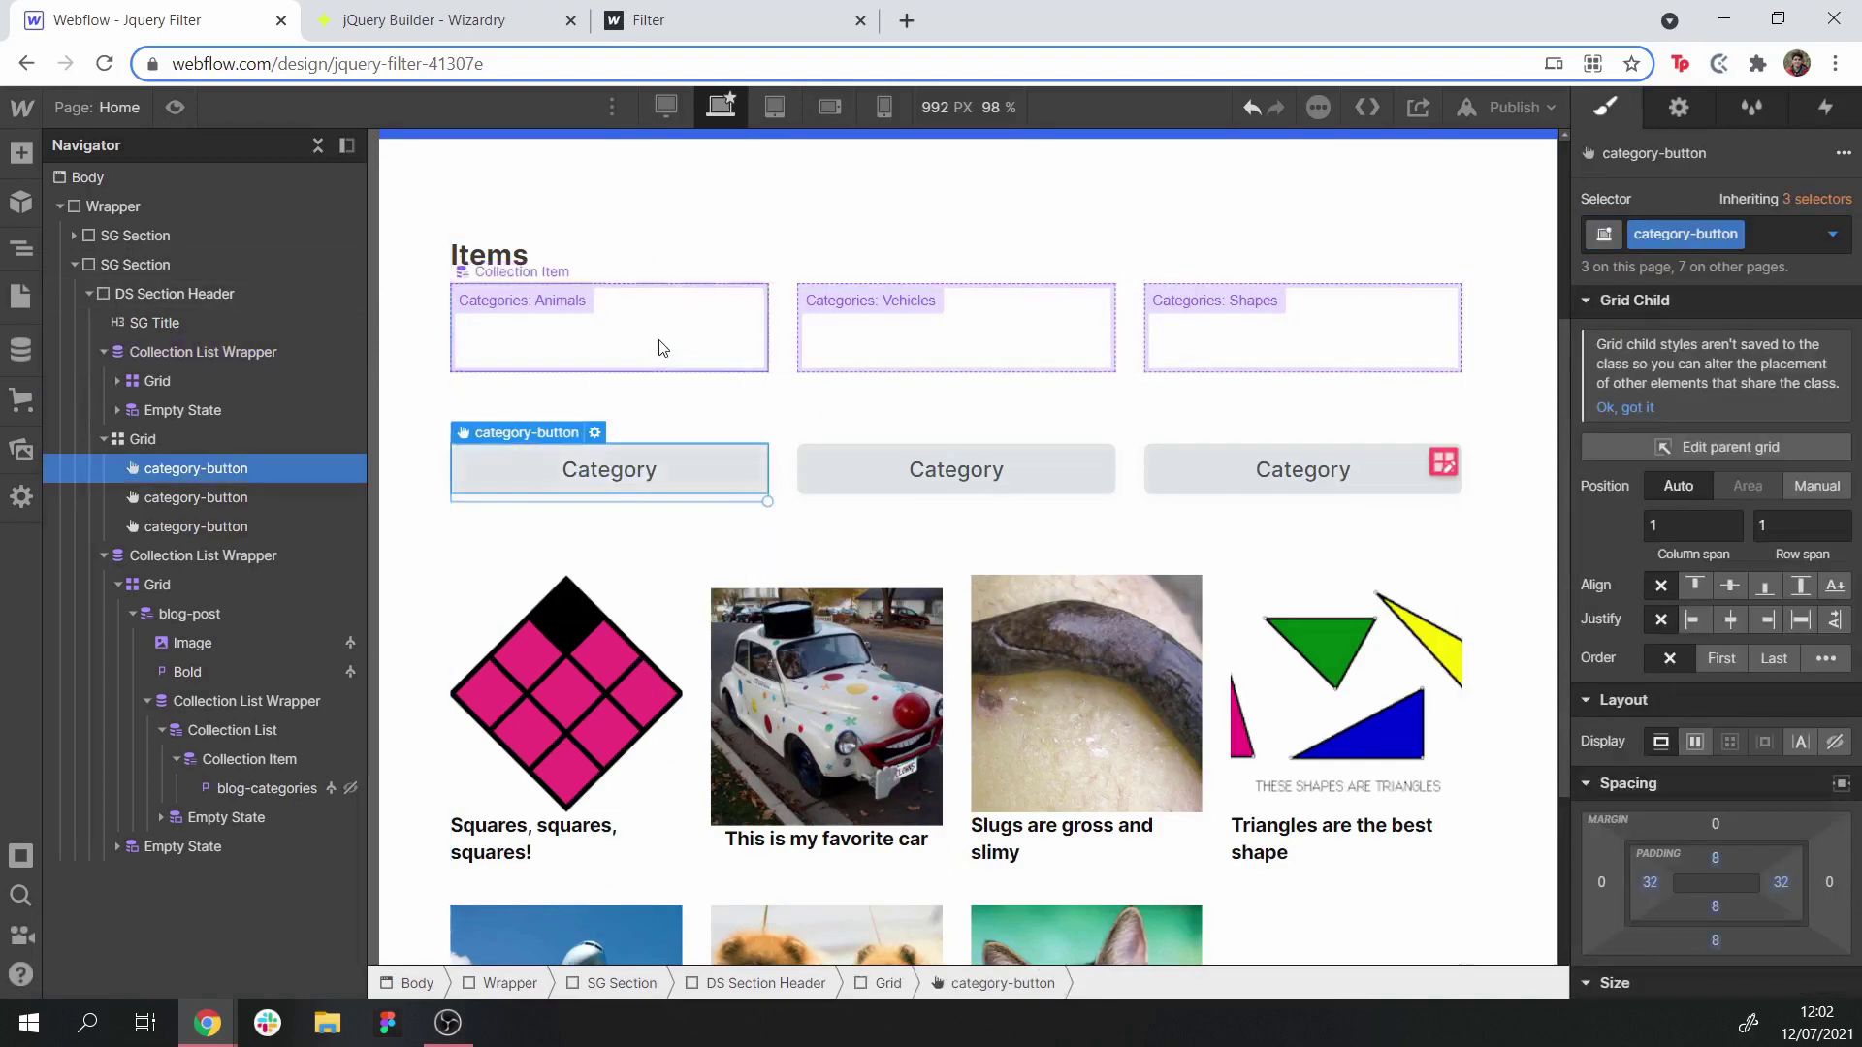
Paste the Category button into each category item, bind its text to Name, and delete the static row
click(663, 347)
key(ctrl+v)
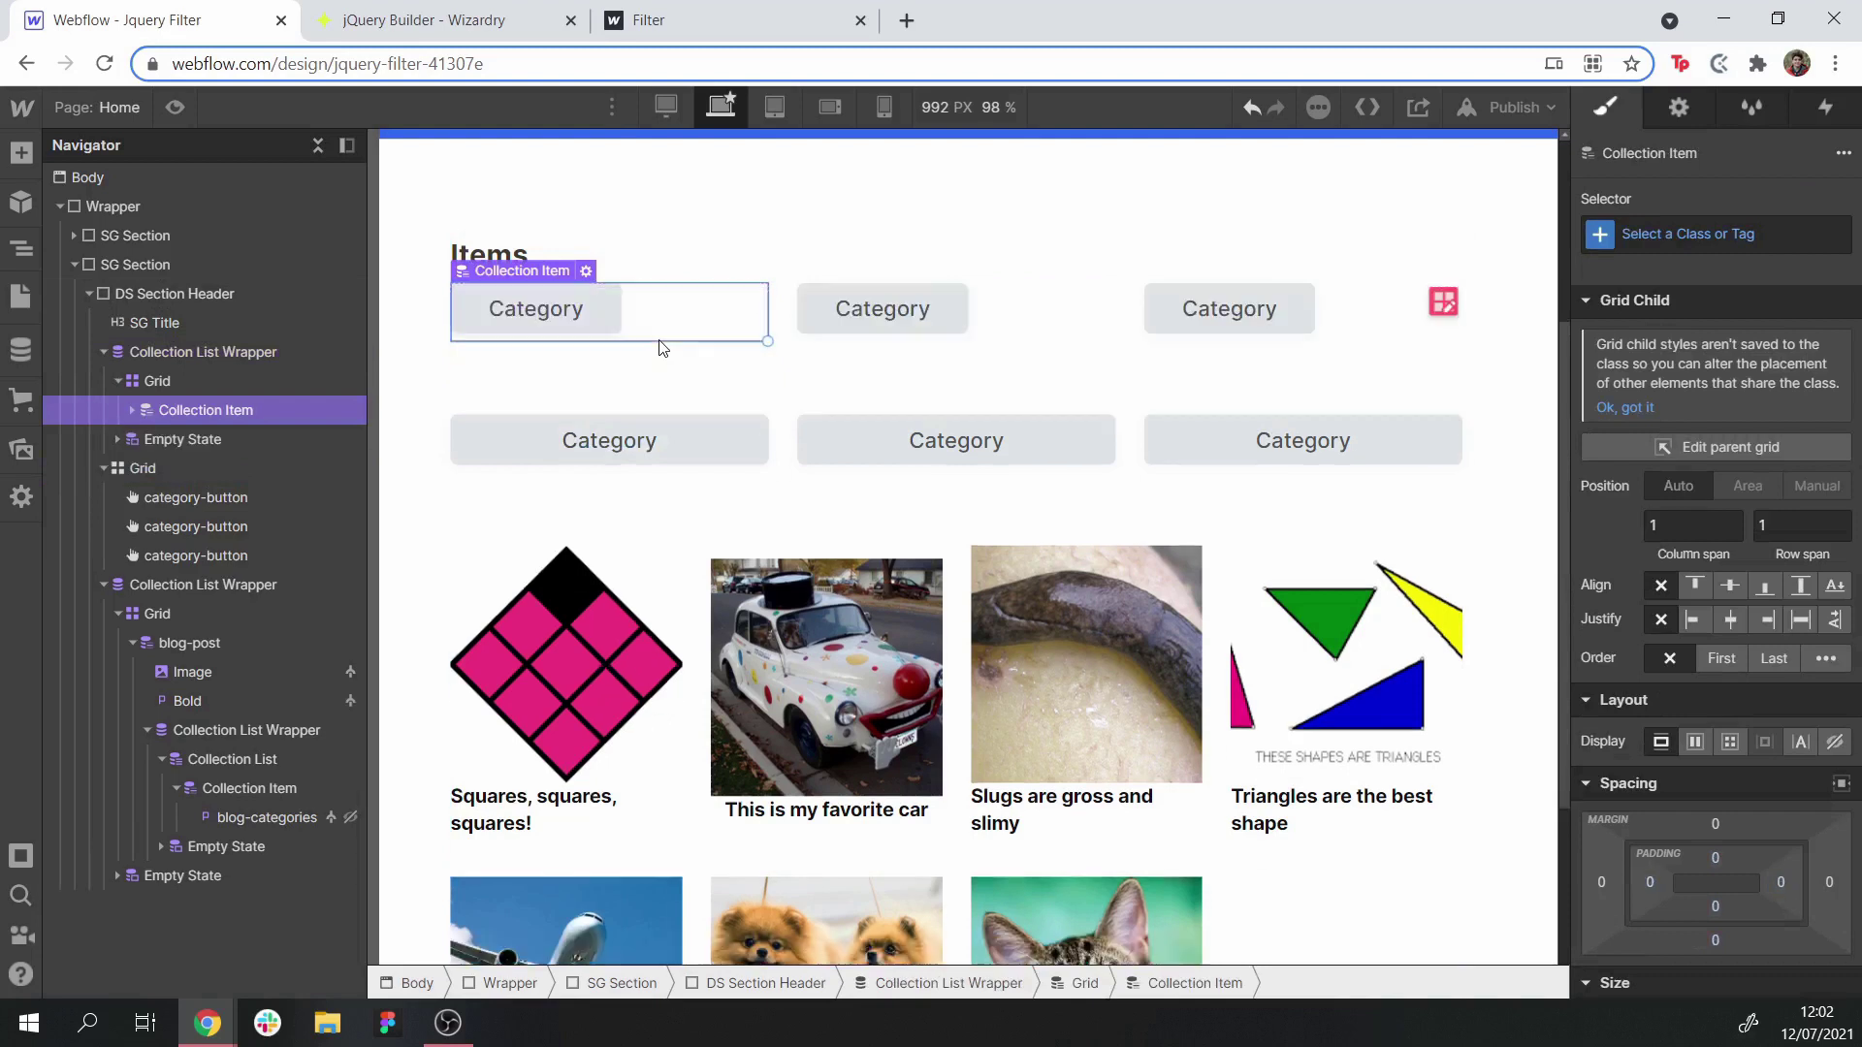
click(613, 320)
click(1659, 344)
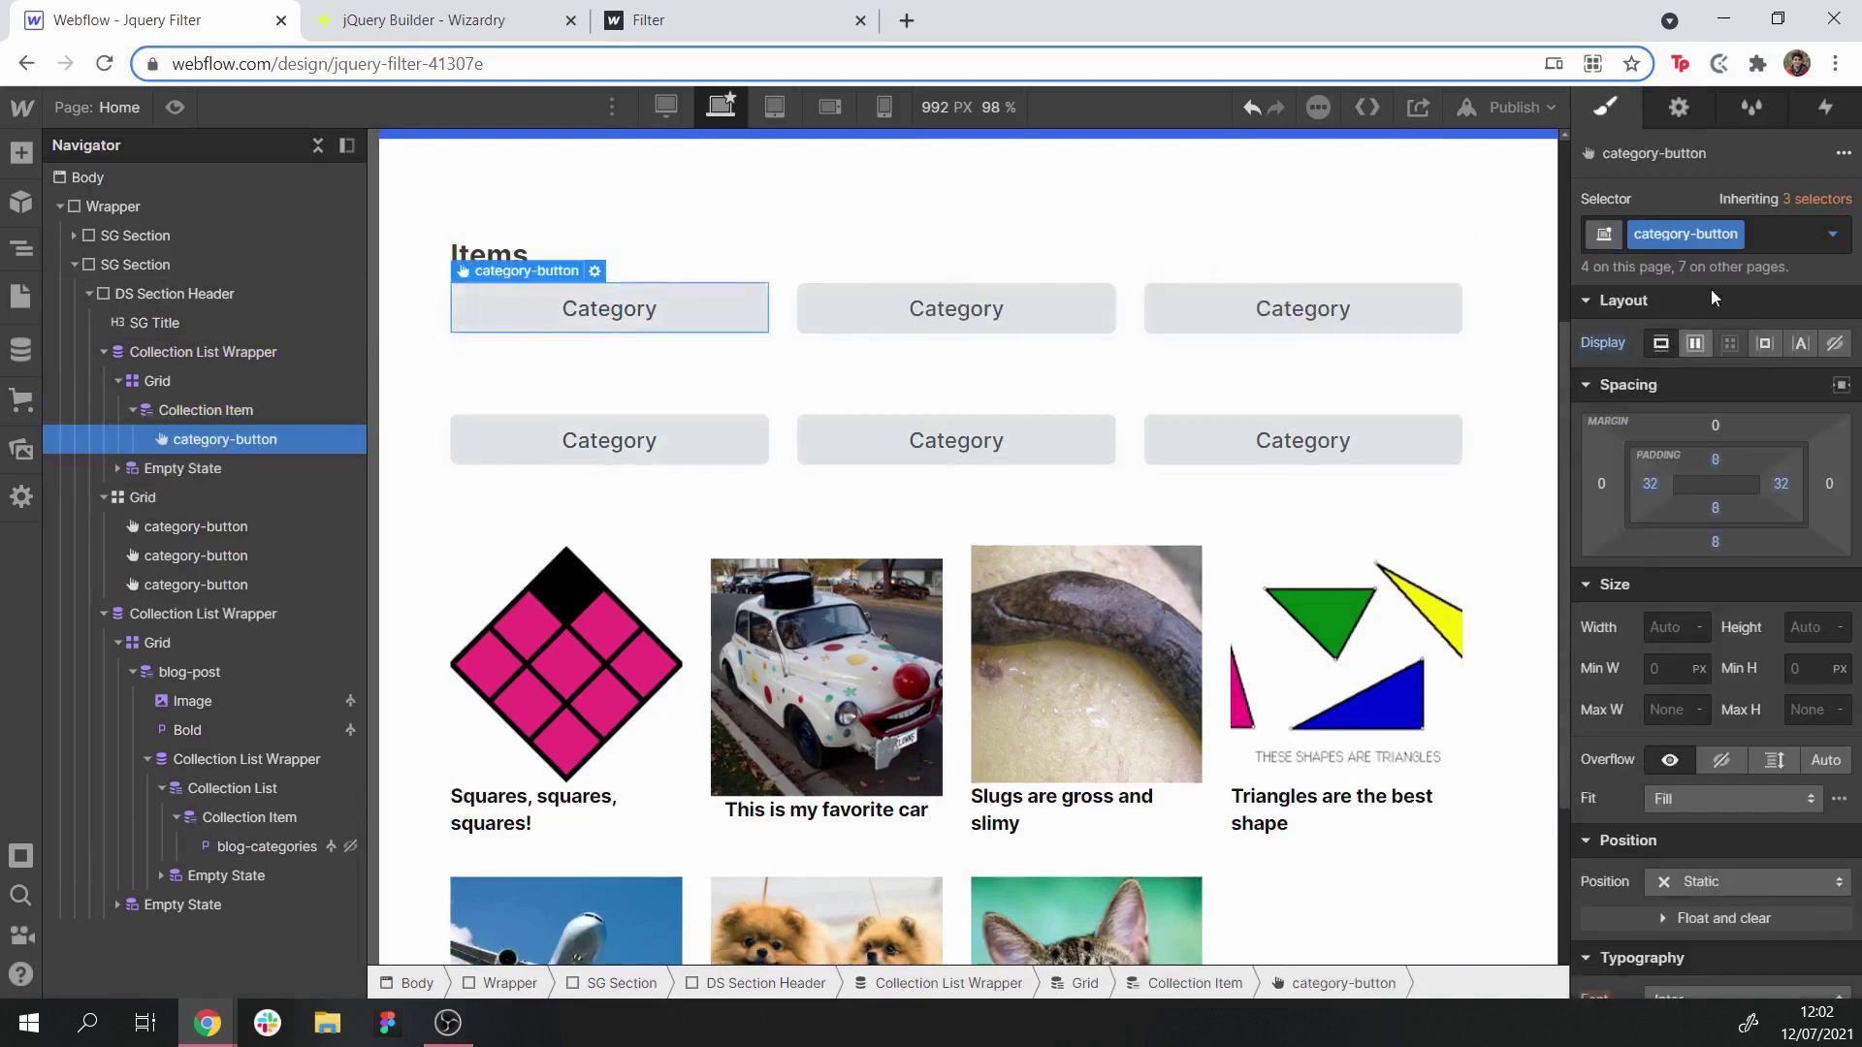
click(1678, 109)
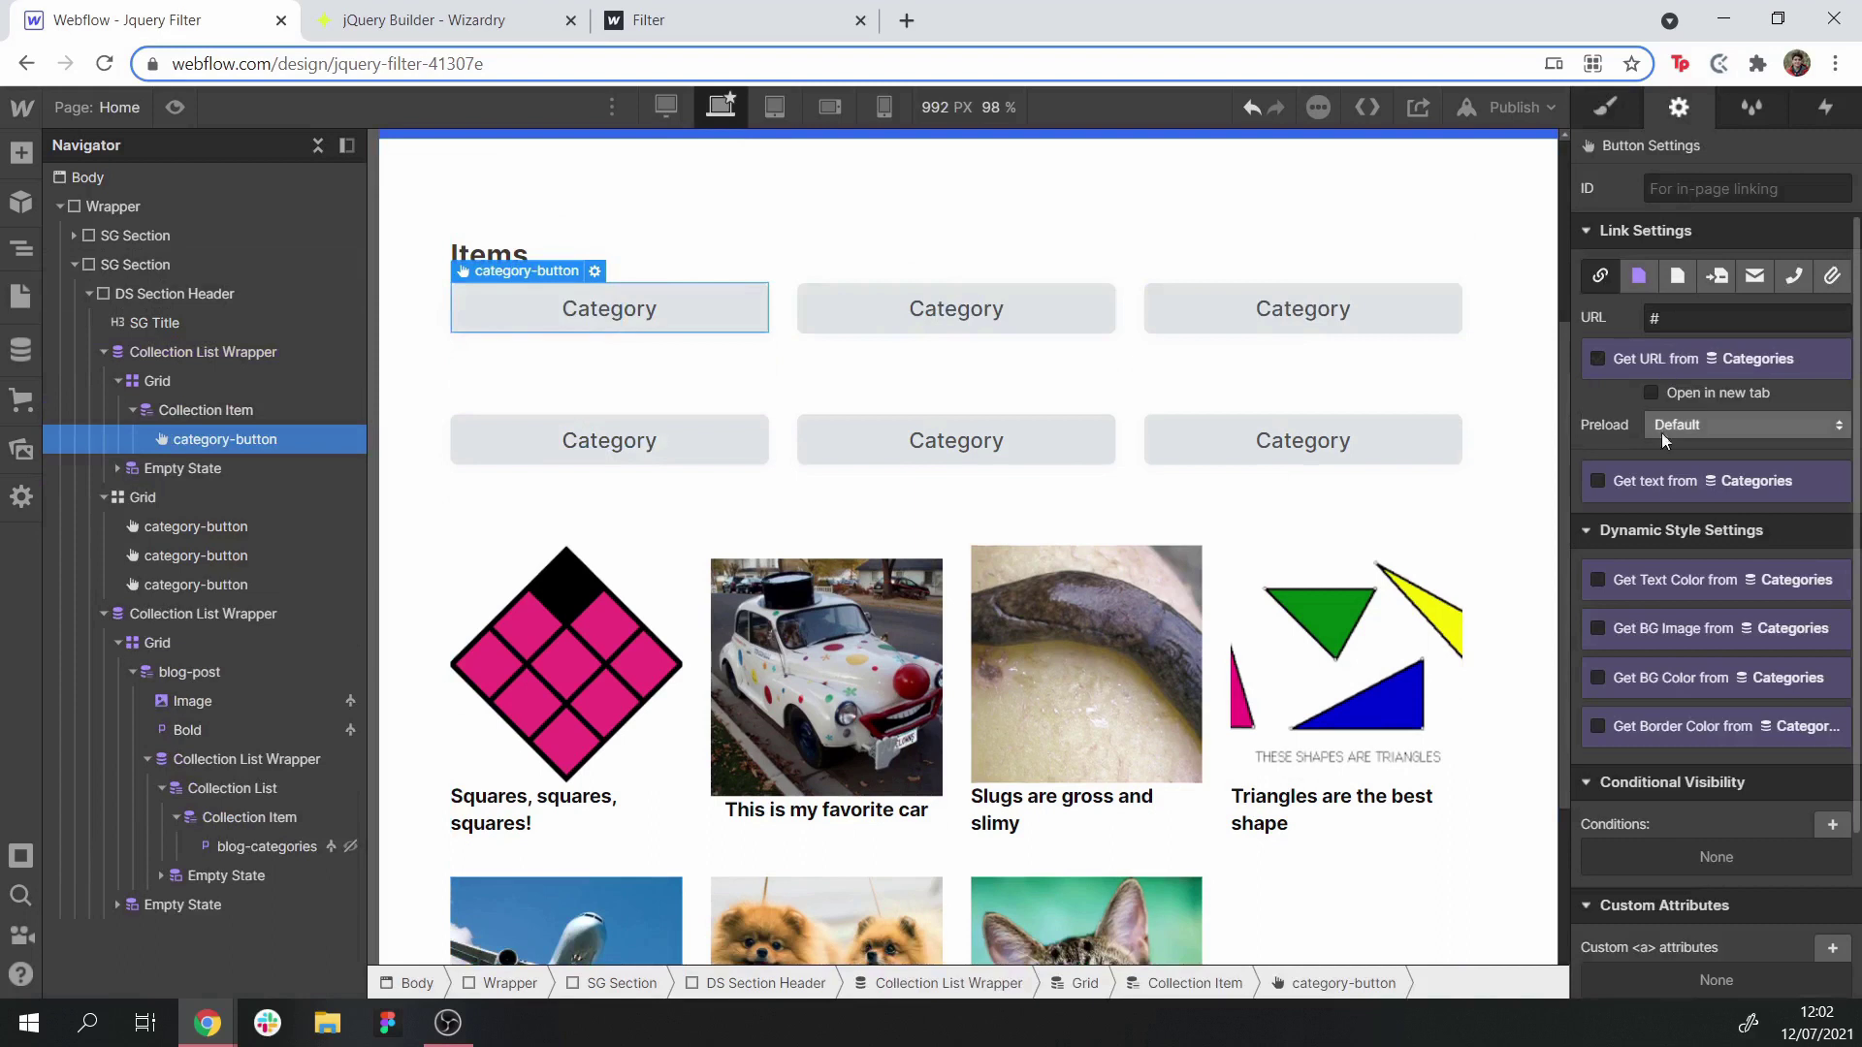
click(1664, 483)
click(1663, 511)
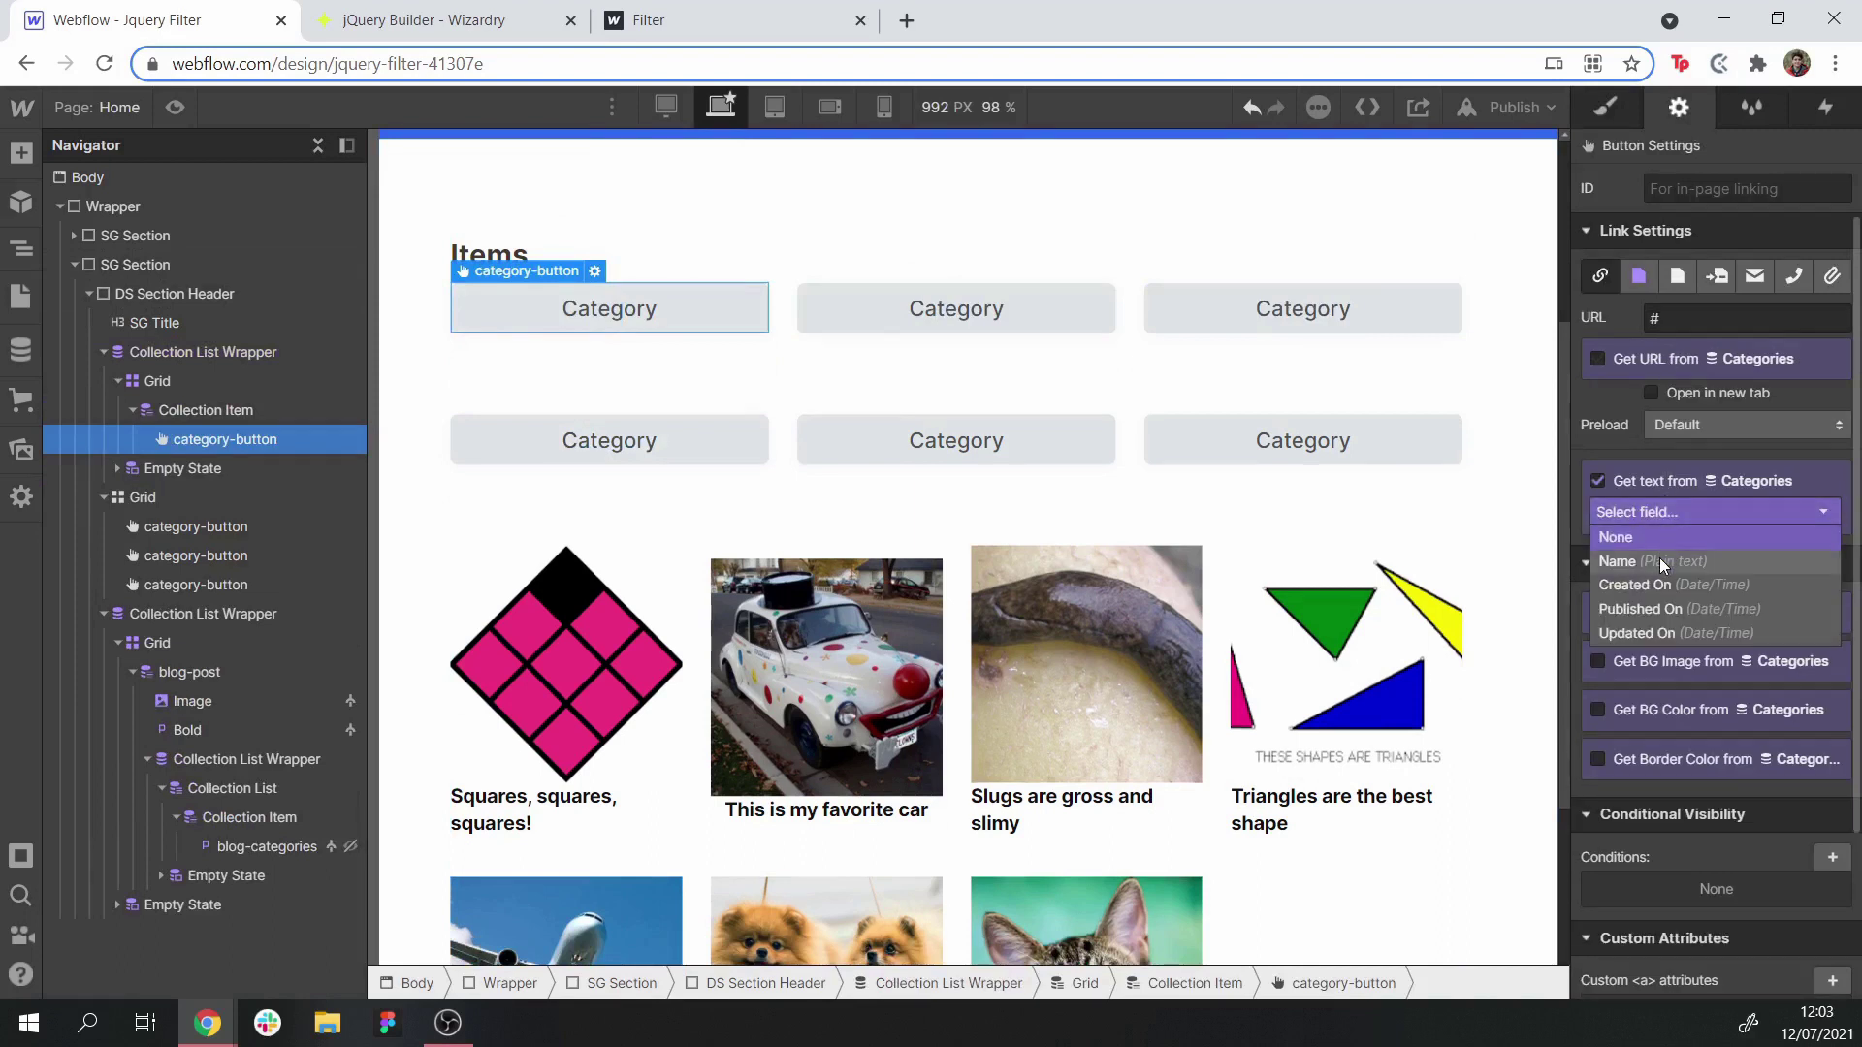
click(1660, 560)
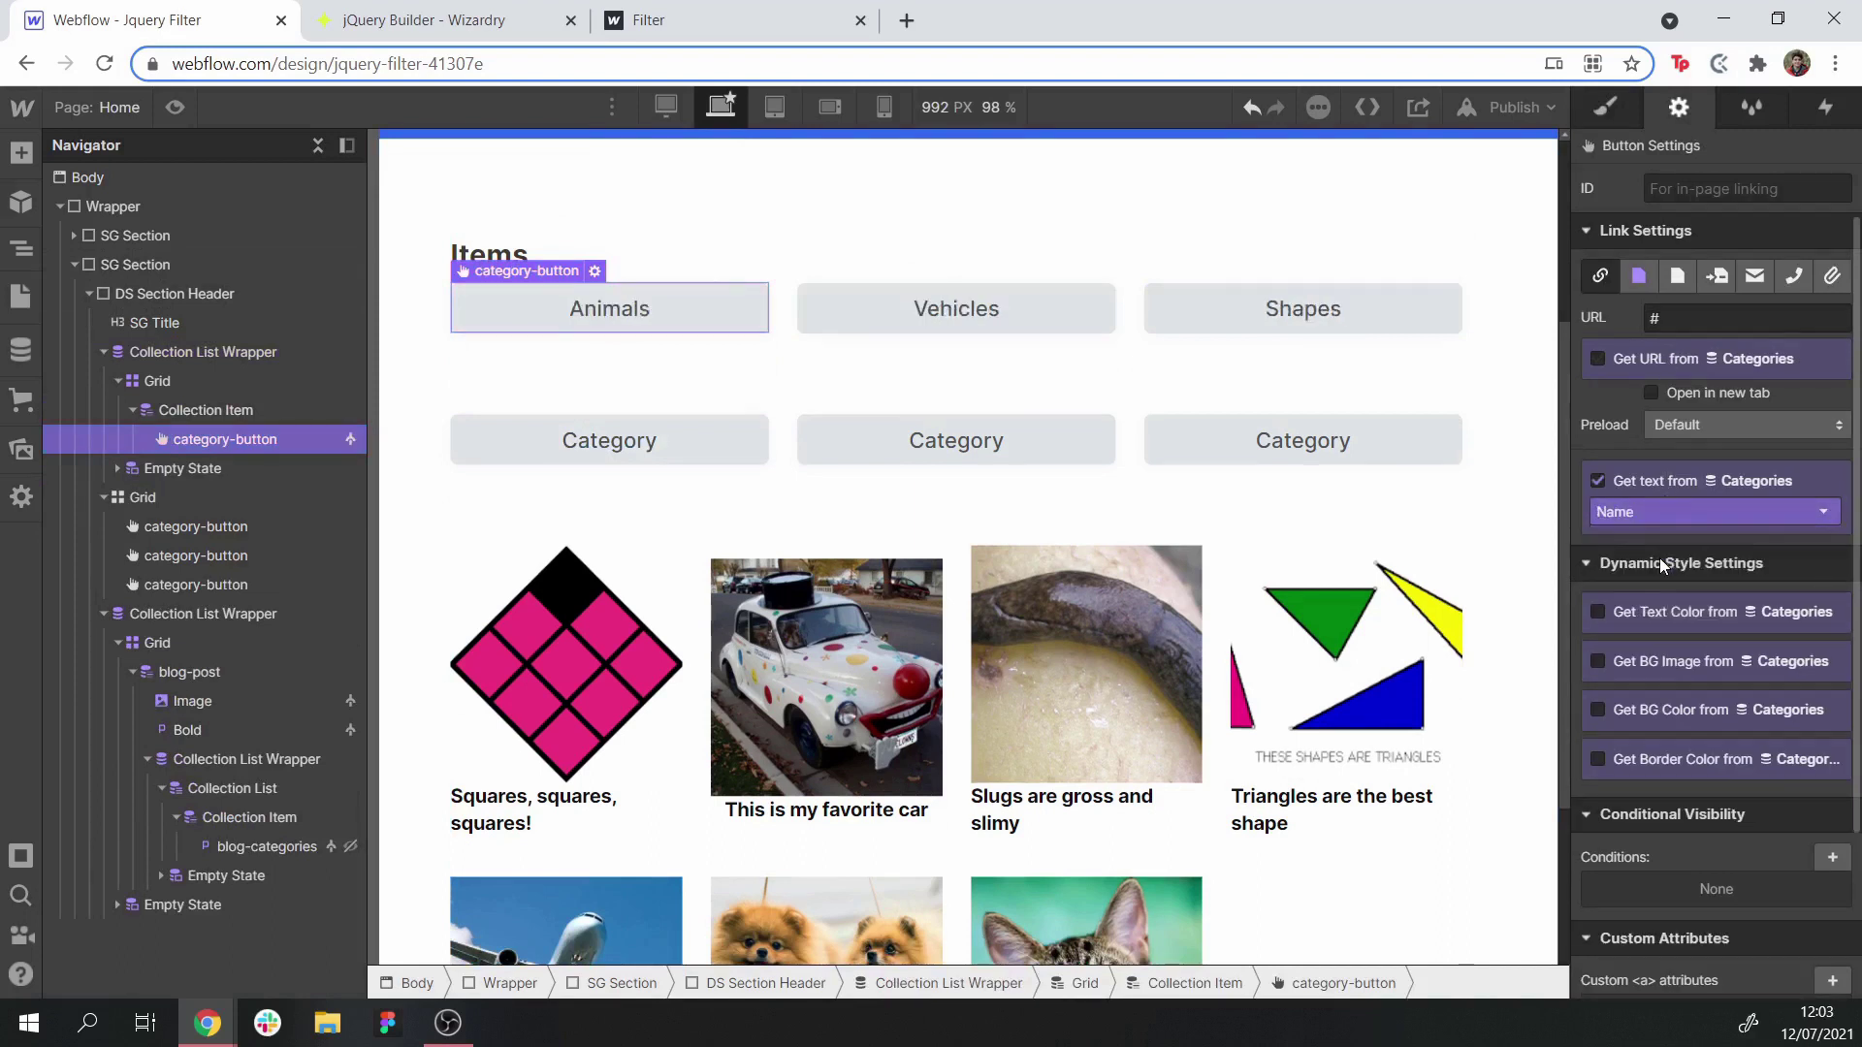
click(794, 440)
key(Delete)
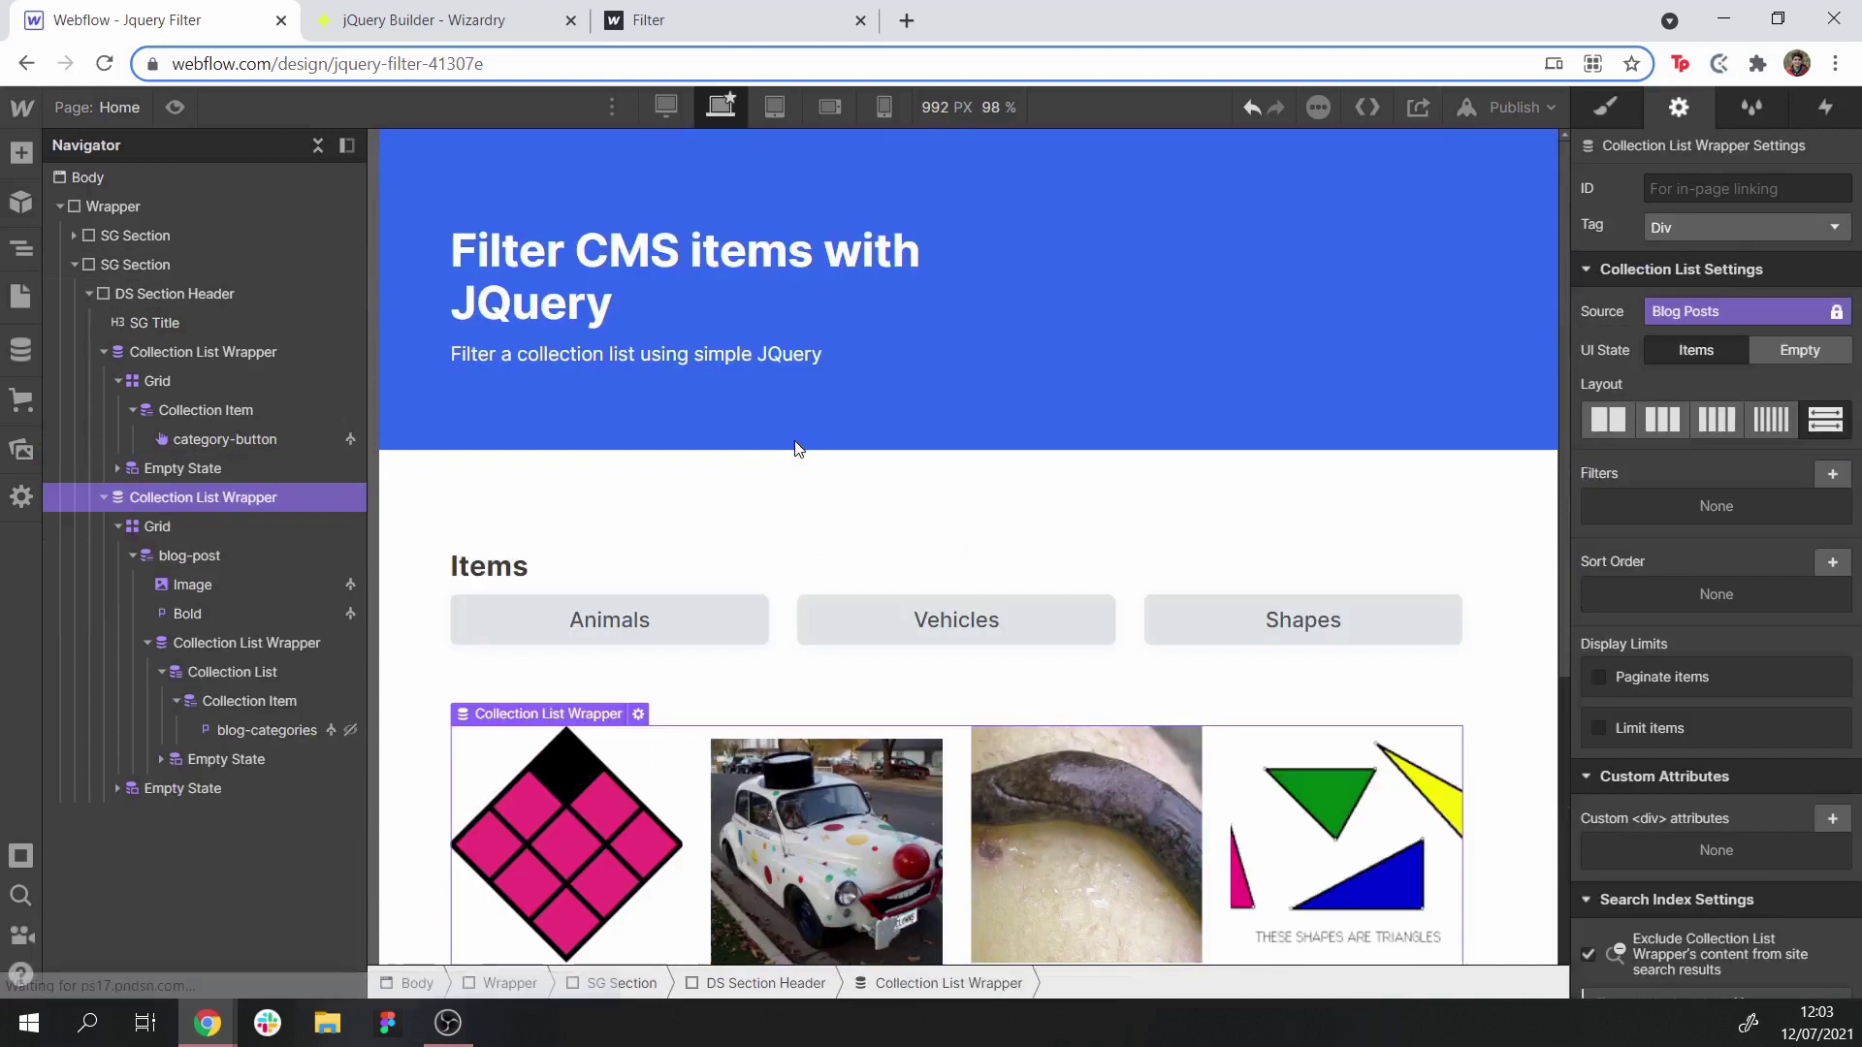
scroll(794, 448, down, 5)
scroll(717, 252, up, 2)
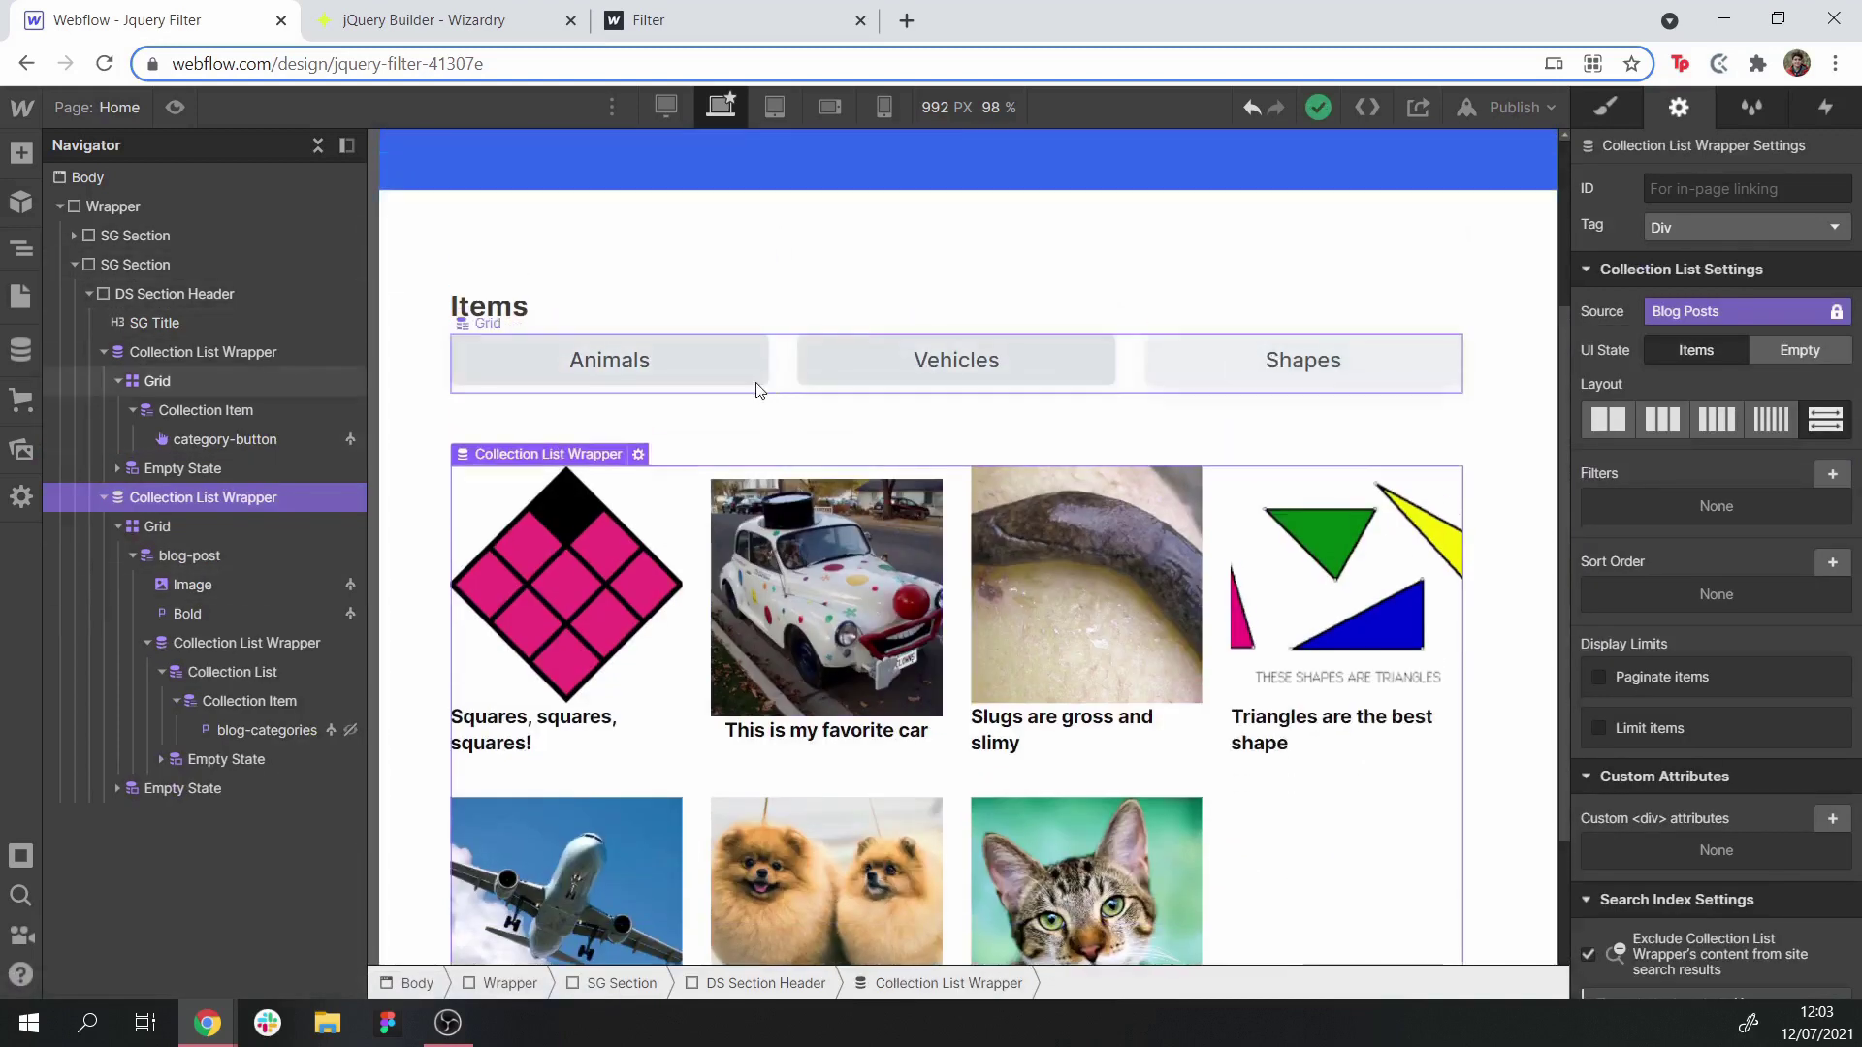
click(733, 375)
click(848, 365)
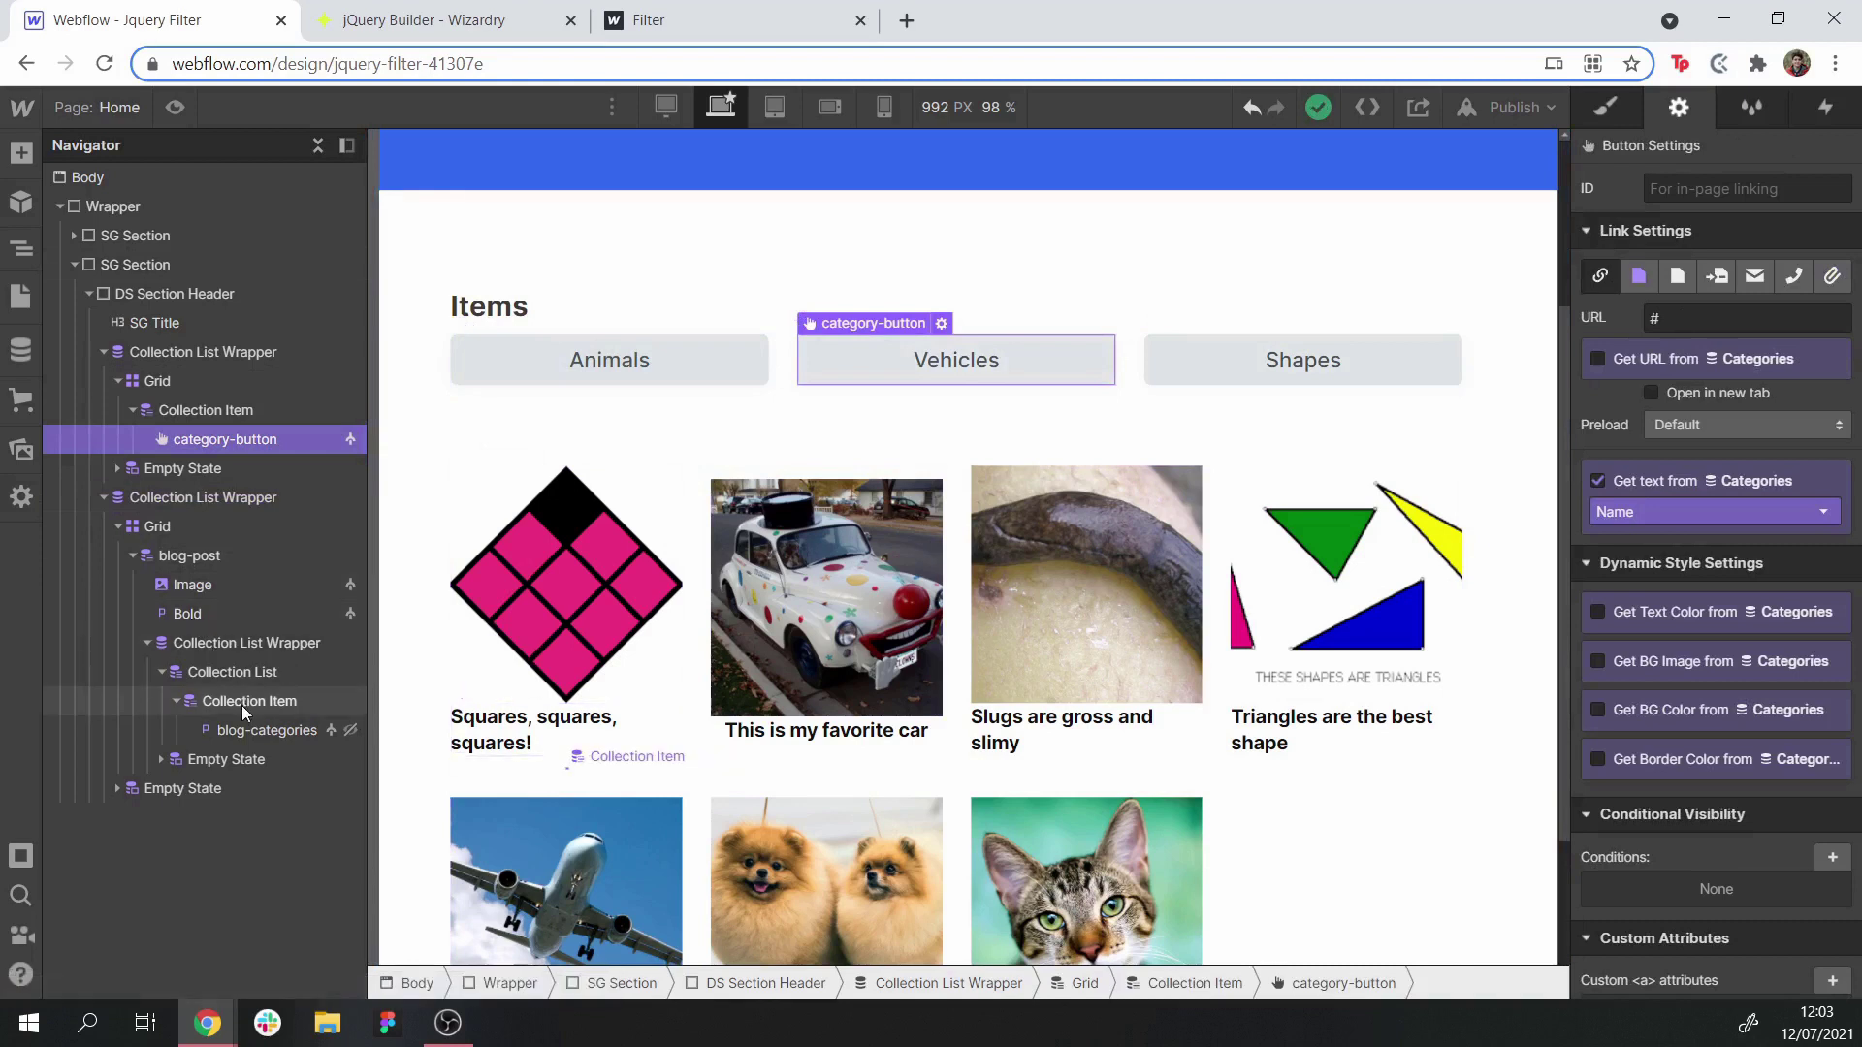
click(194, 643)
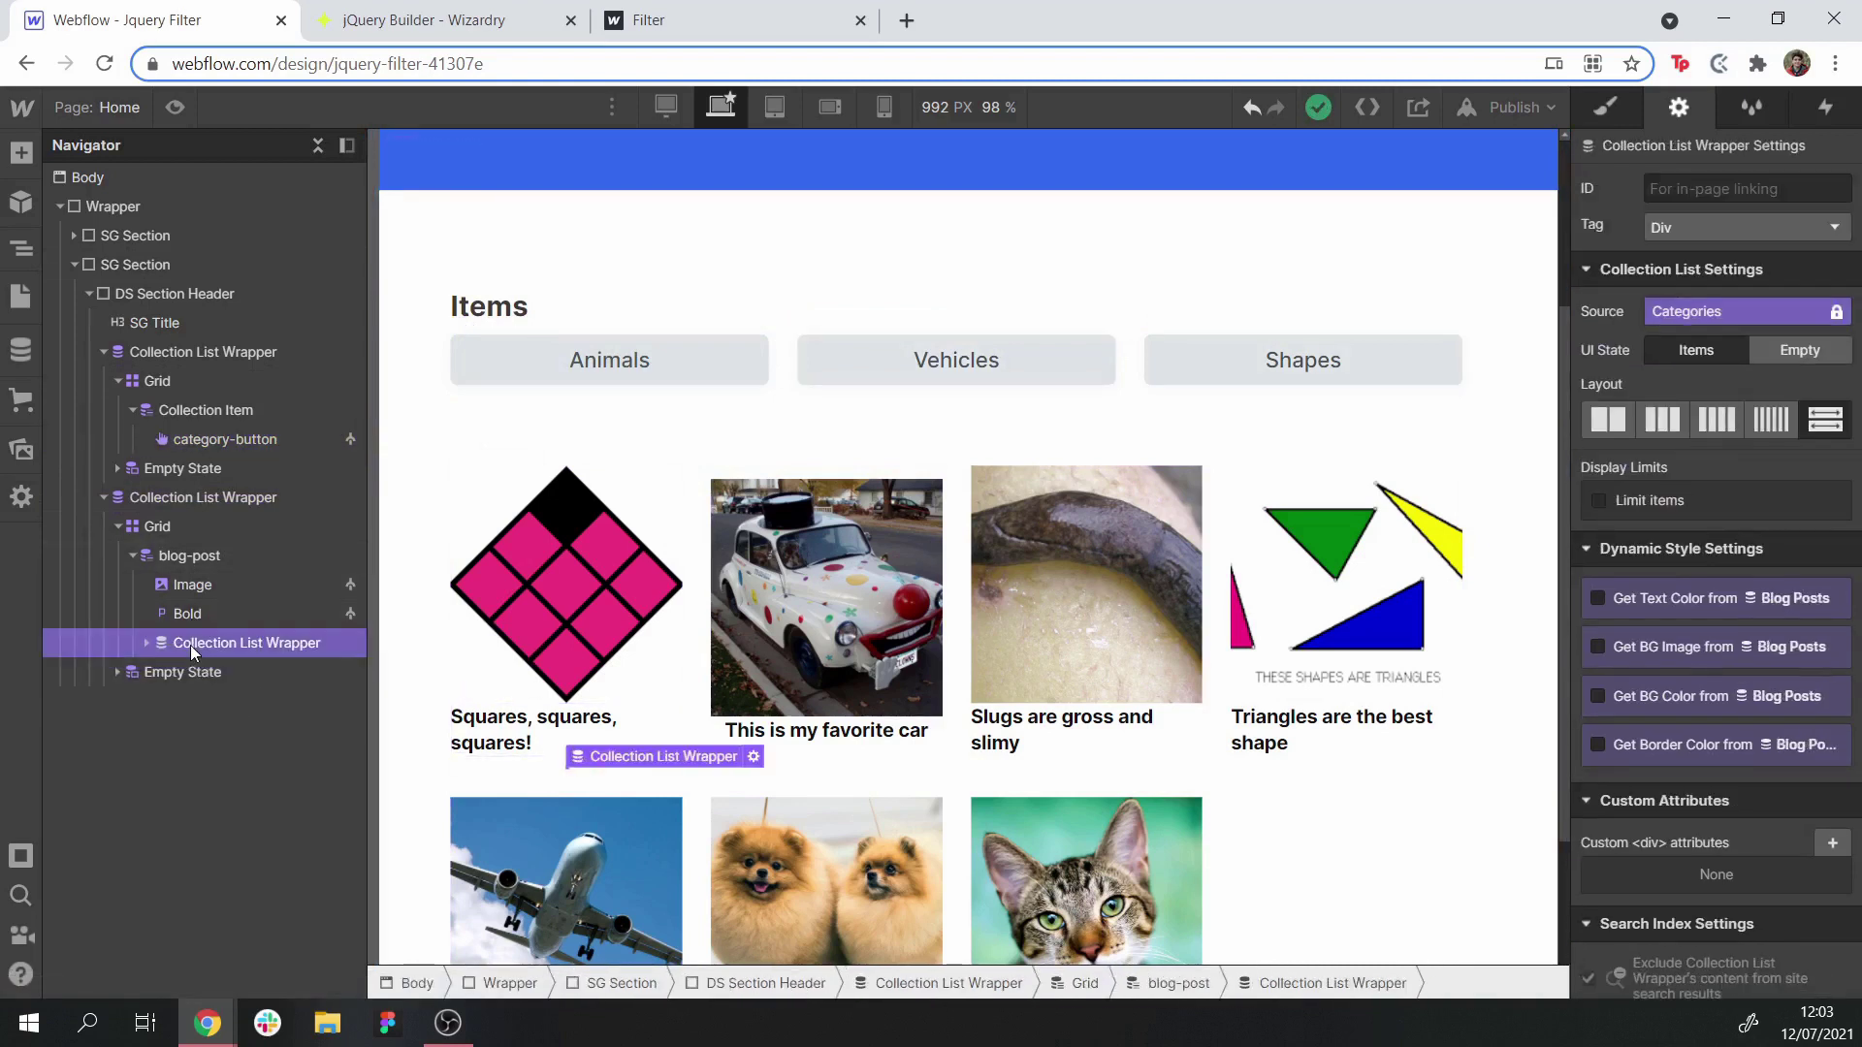
click(146, 644)
click(233, 730)
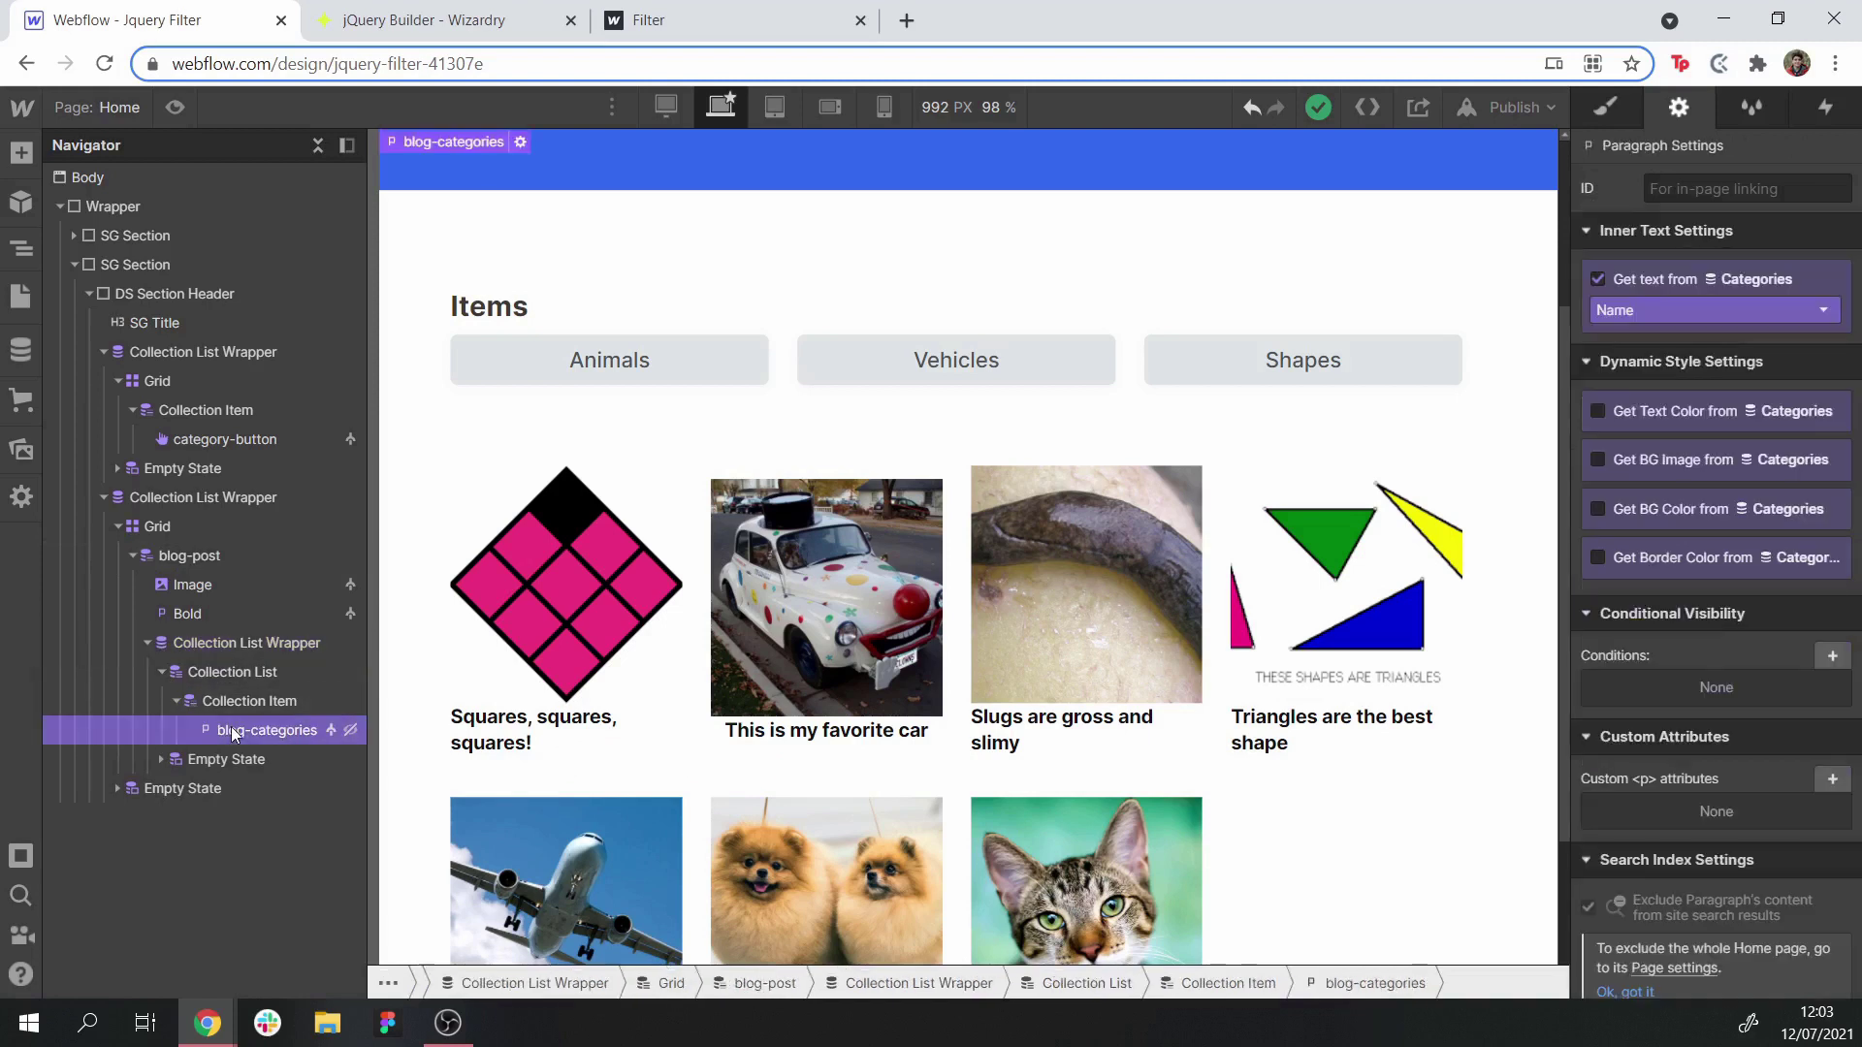
click(1612, 110)
click(1660, 344)
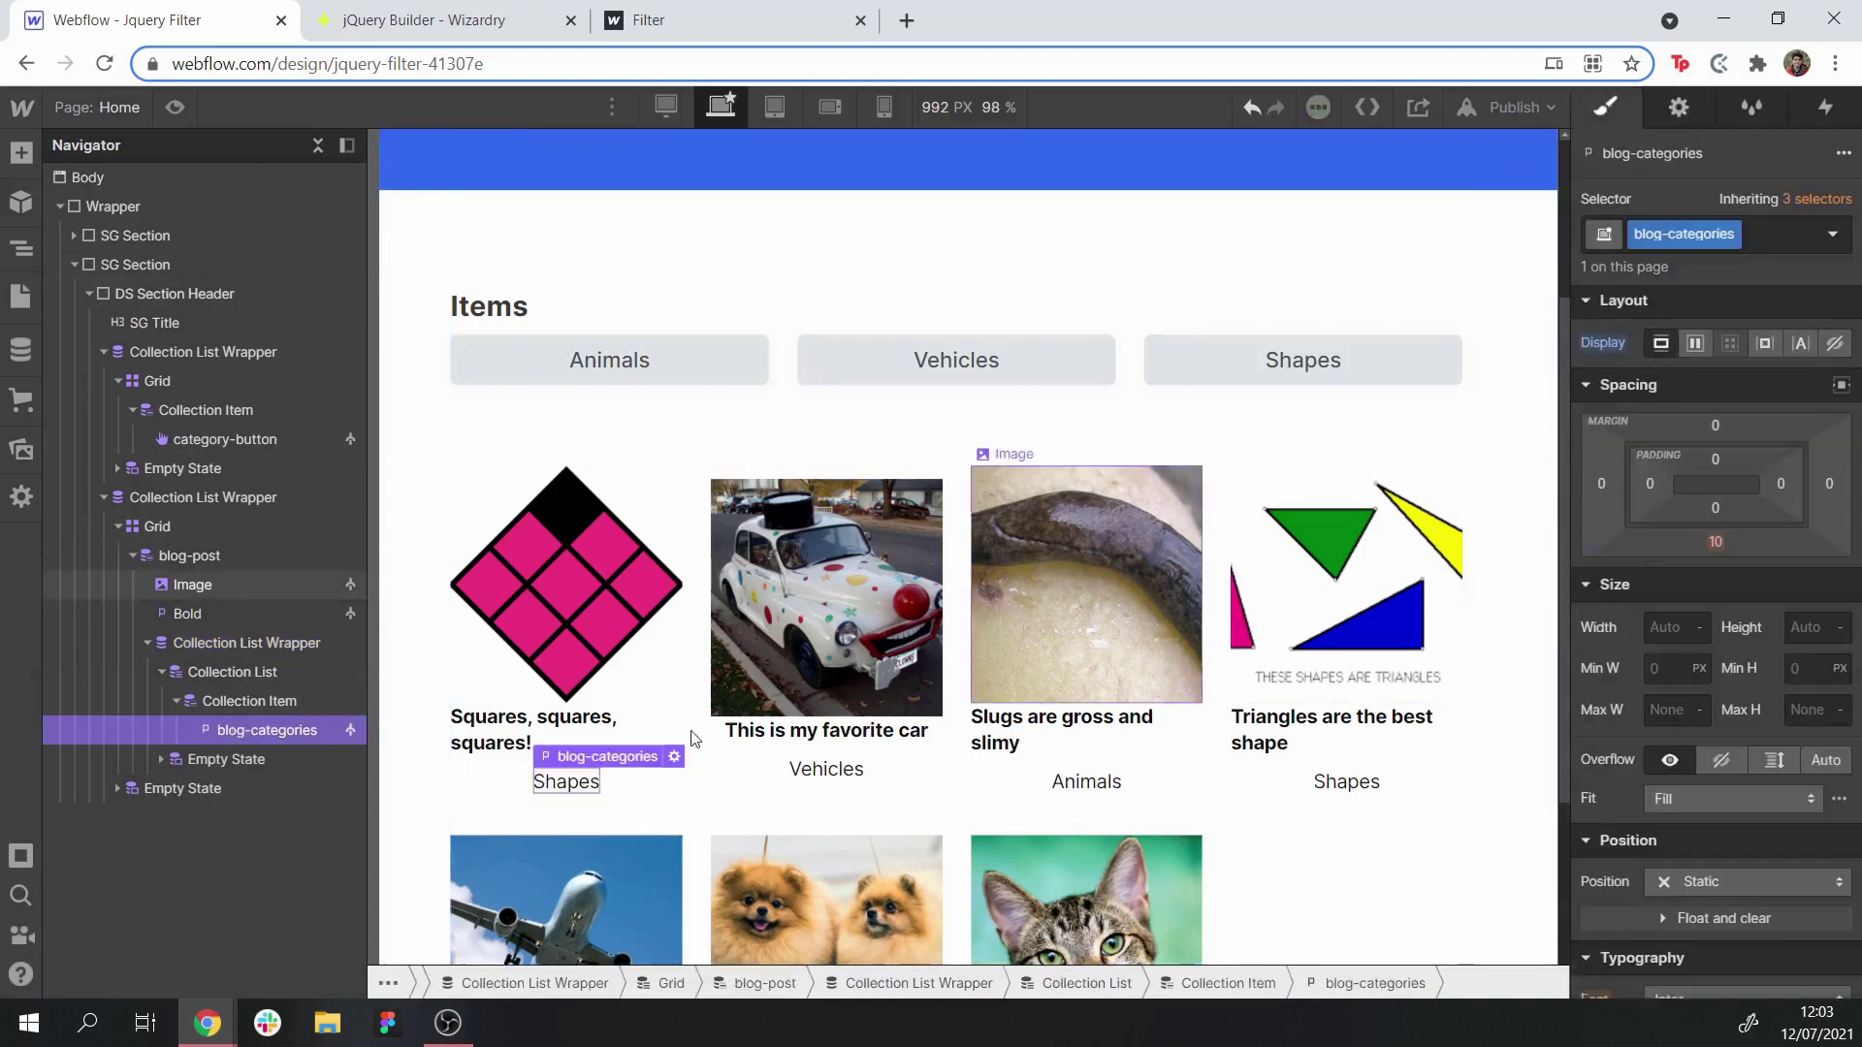
click(1836, 345)
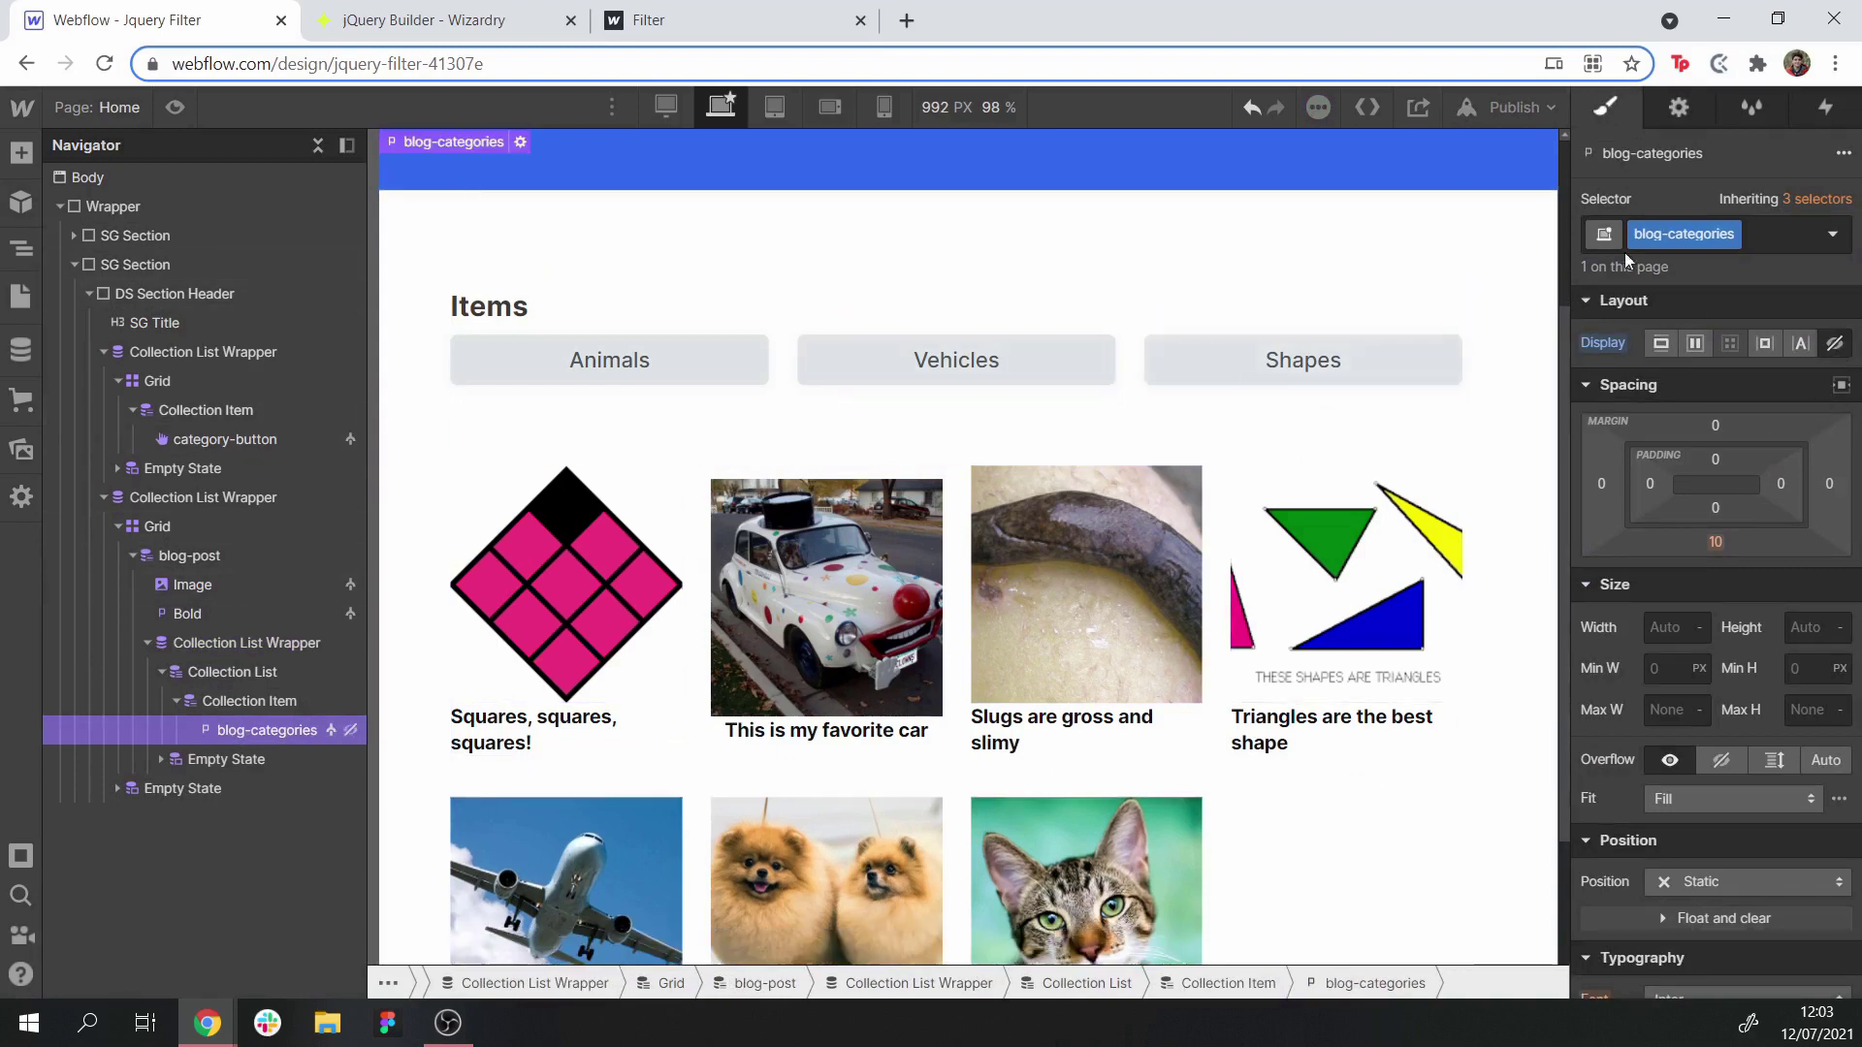
click(939, 735)
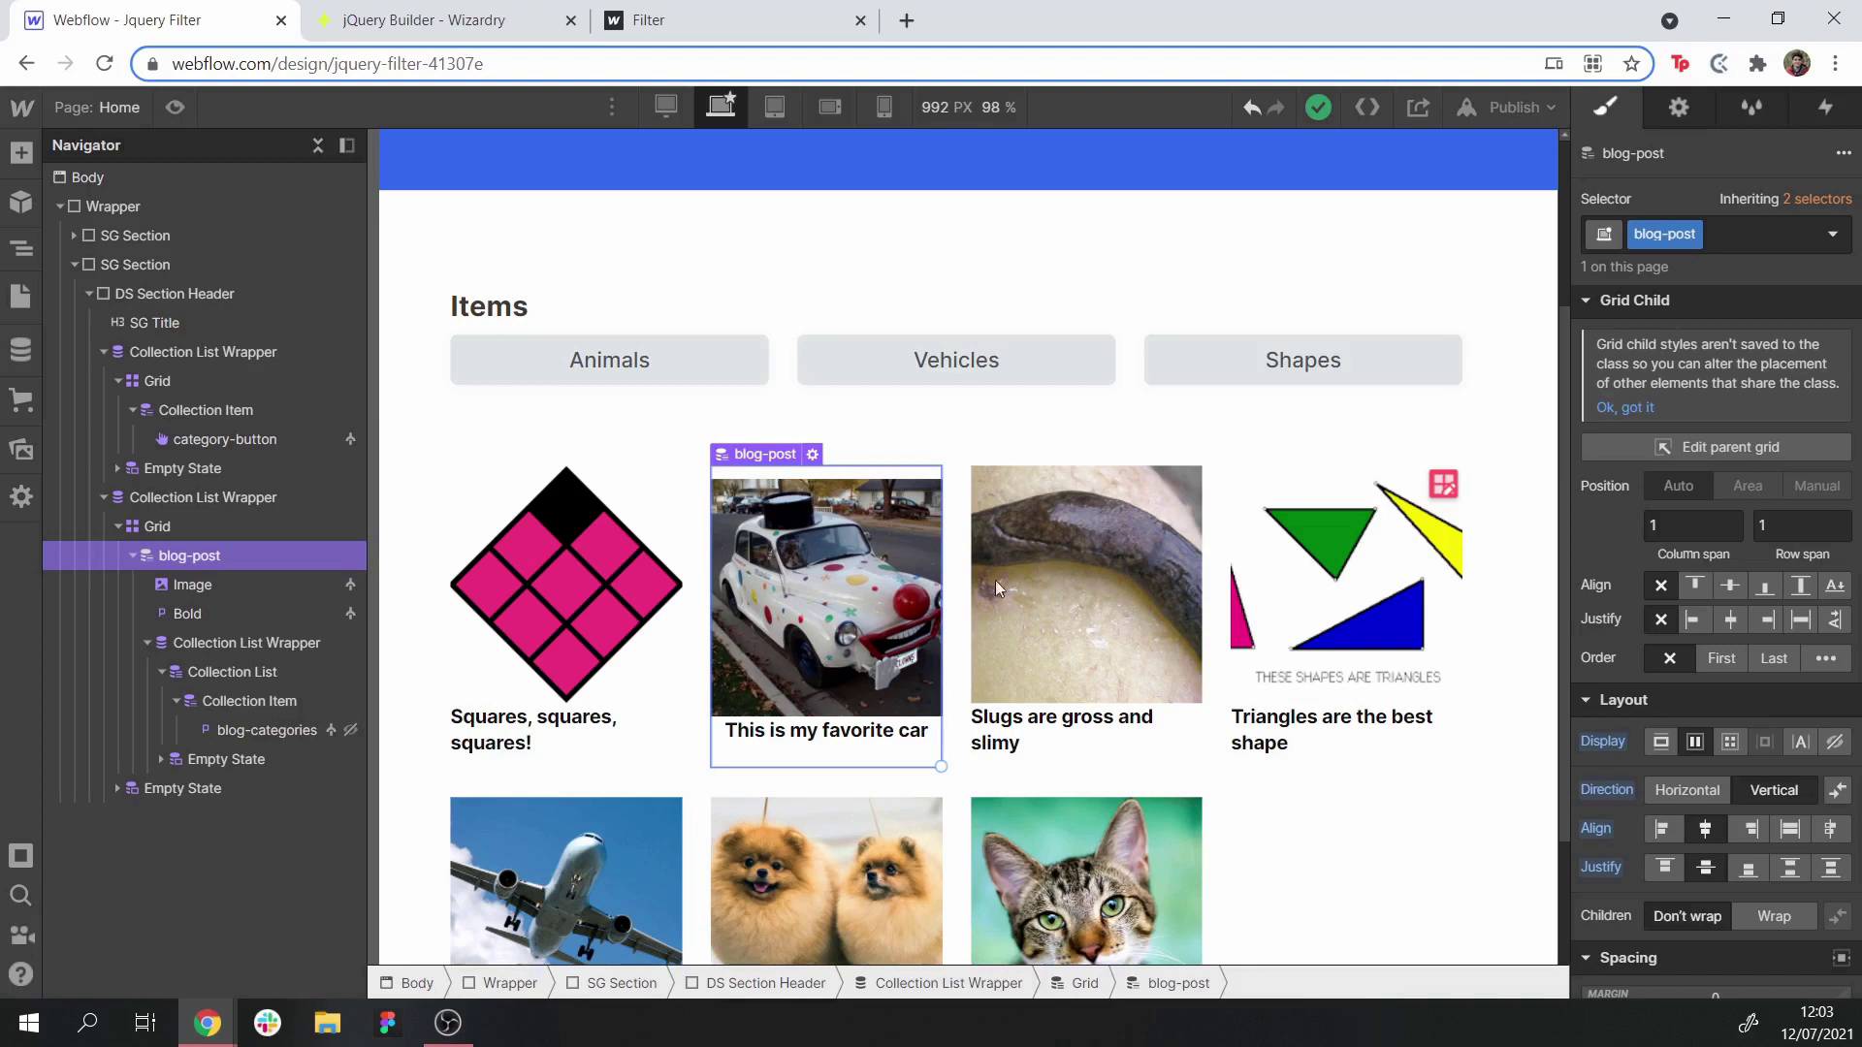
Add a 'hidden' combo class to blog-post and set its Display to None
click(1757, 235)
text(hidden)
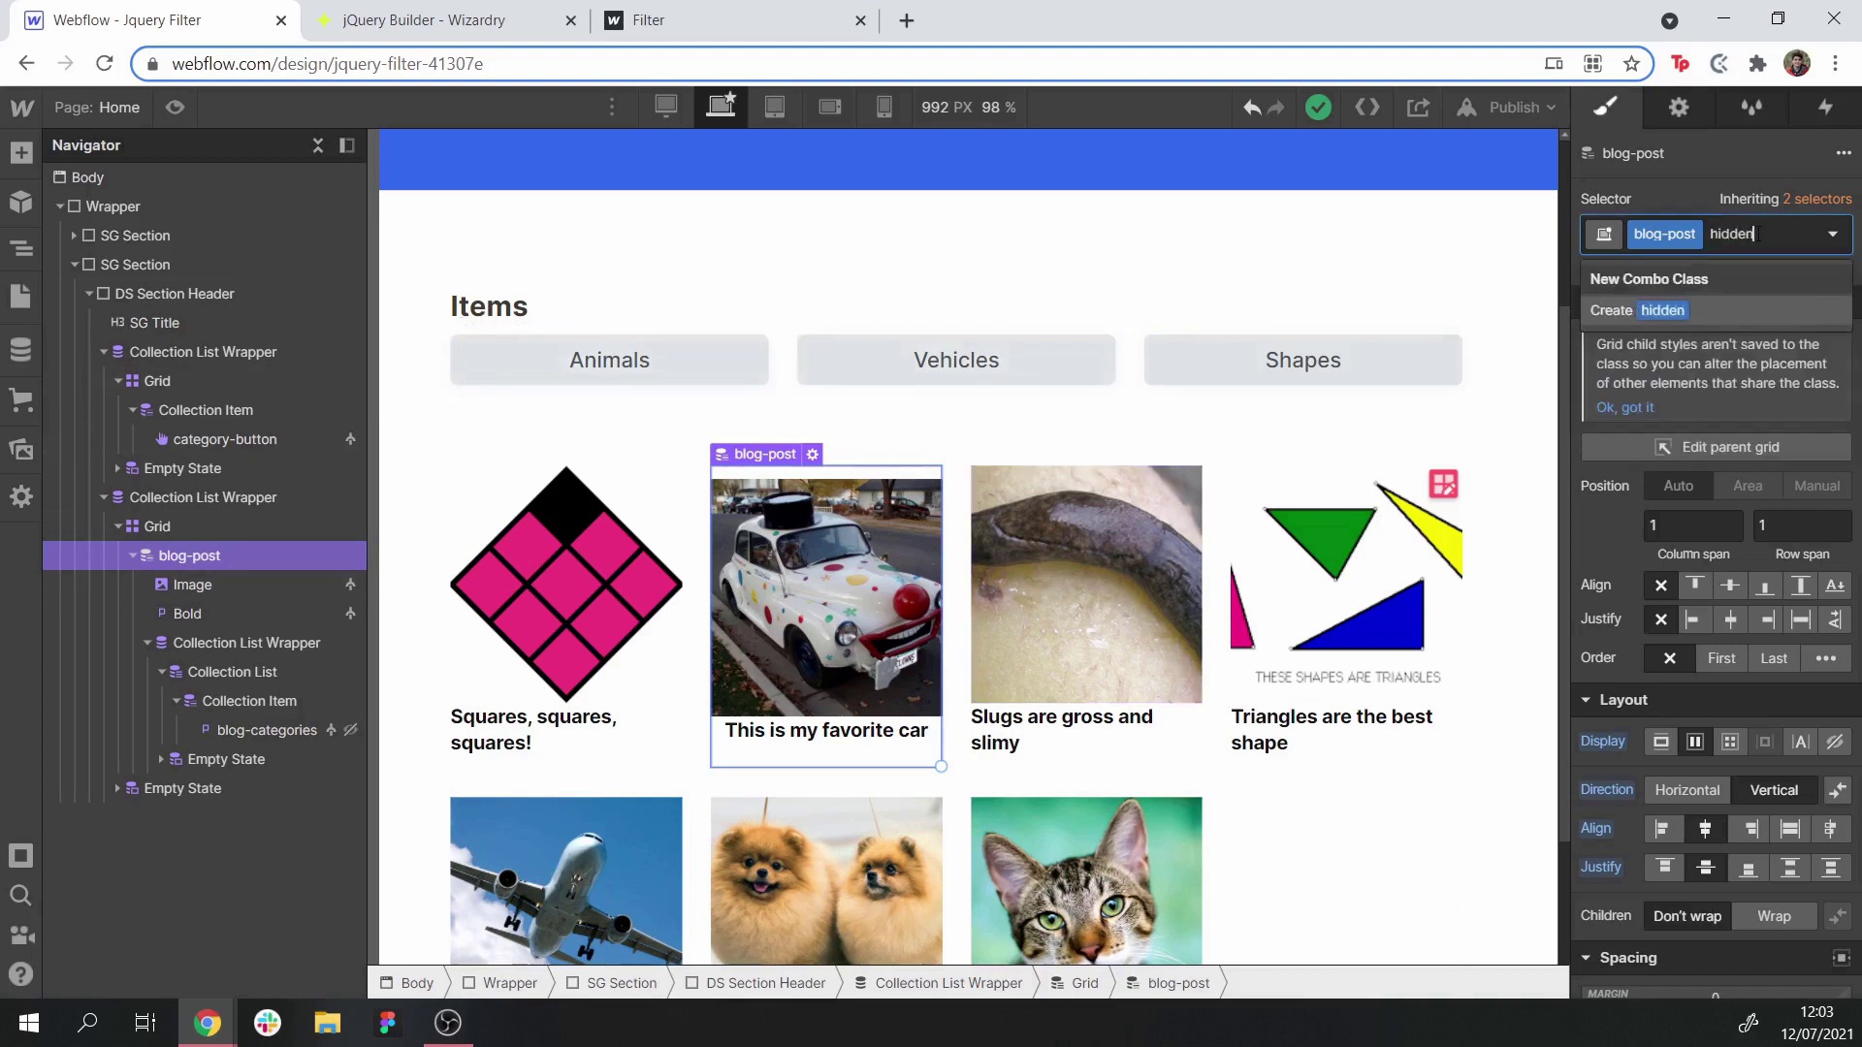
click(1653, 310)
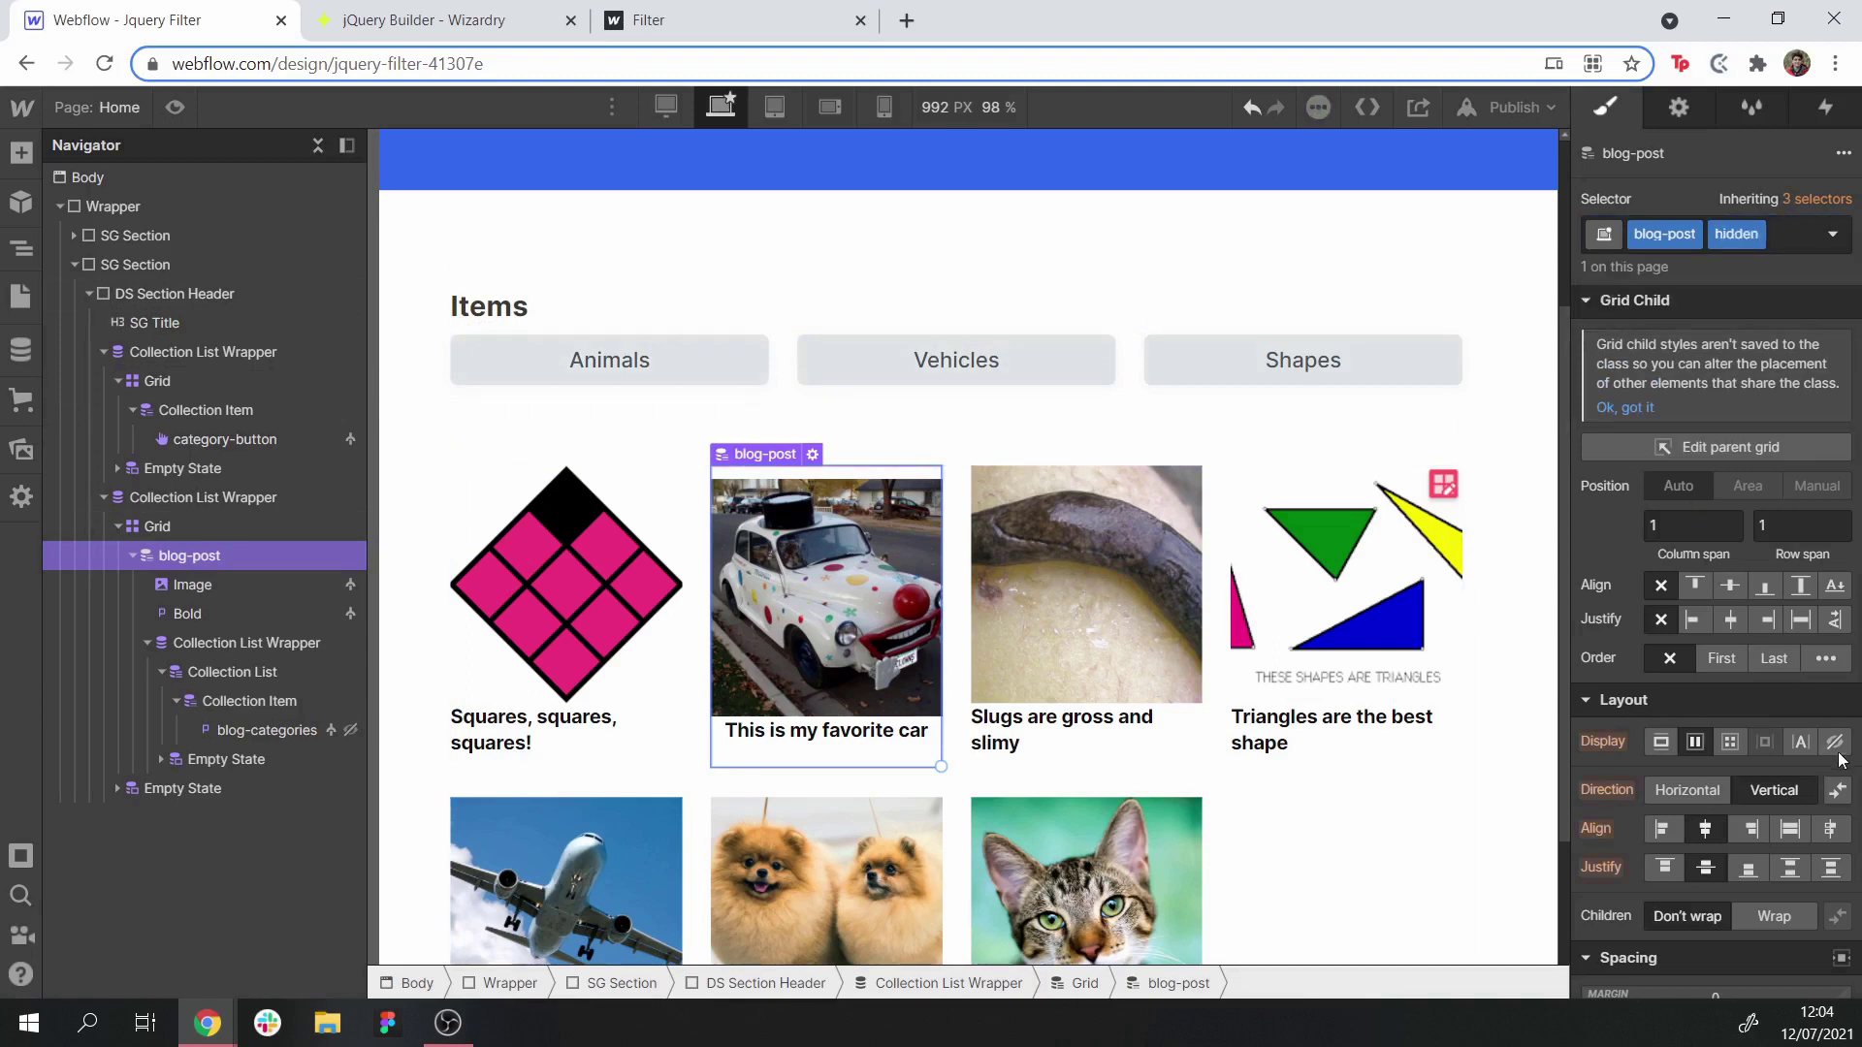
click(1838, 747)
Remove the hidden class from blog-post so all seven post cards show again
click(1792, 241)
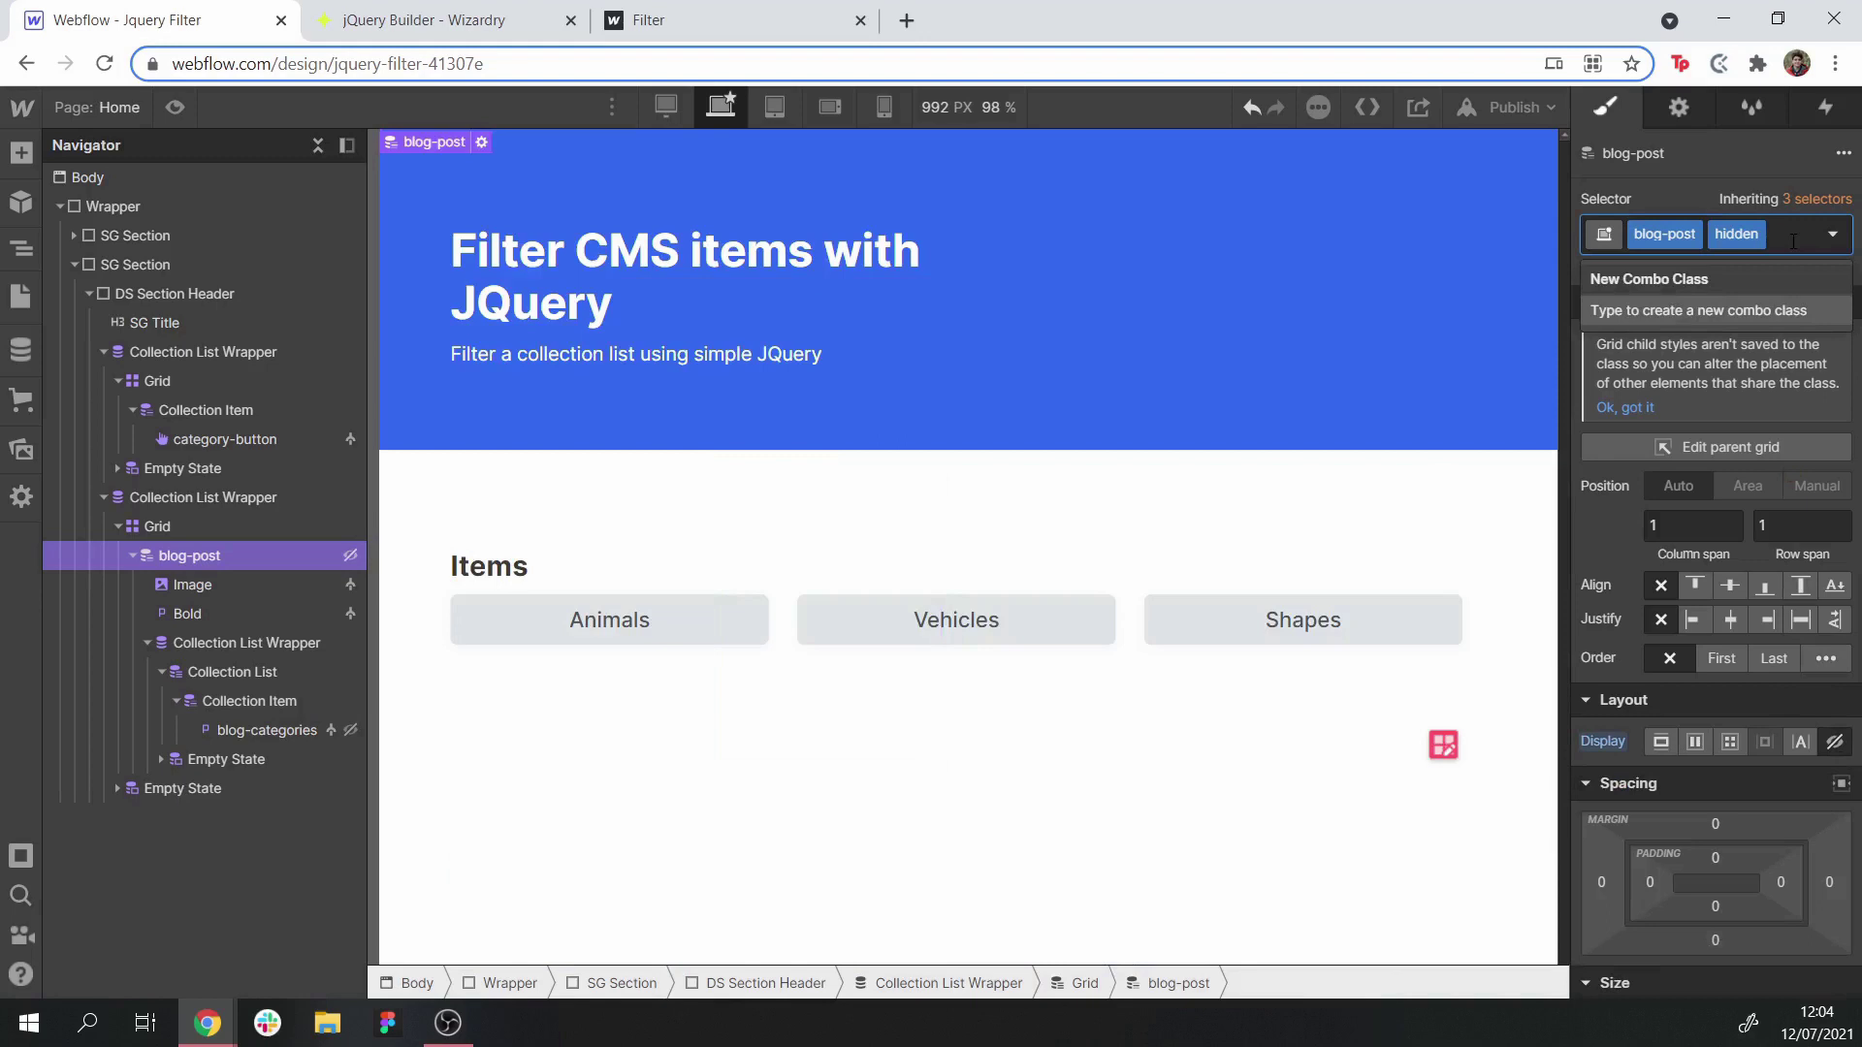
click(1759, 239)
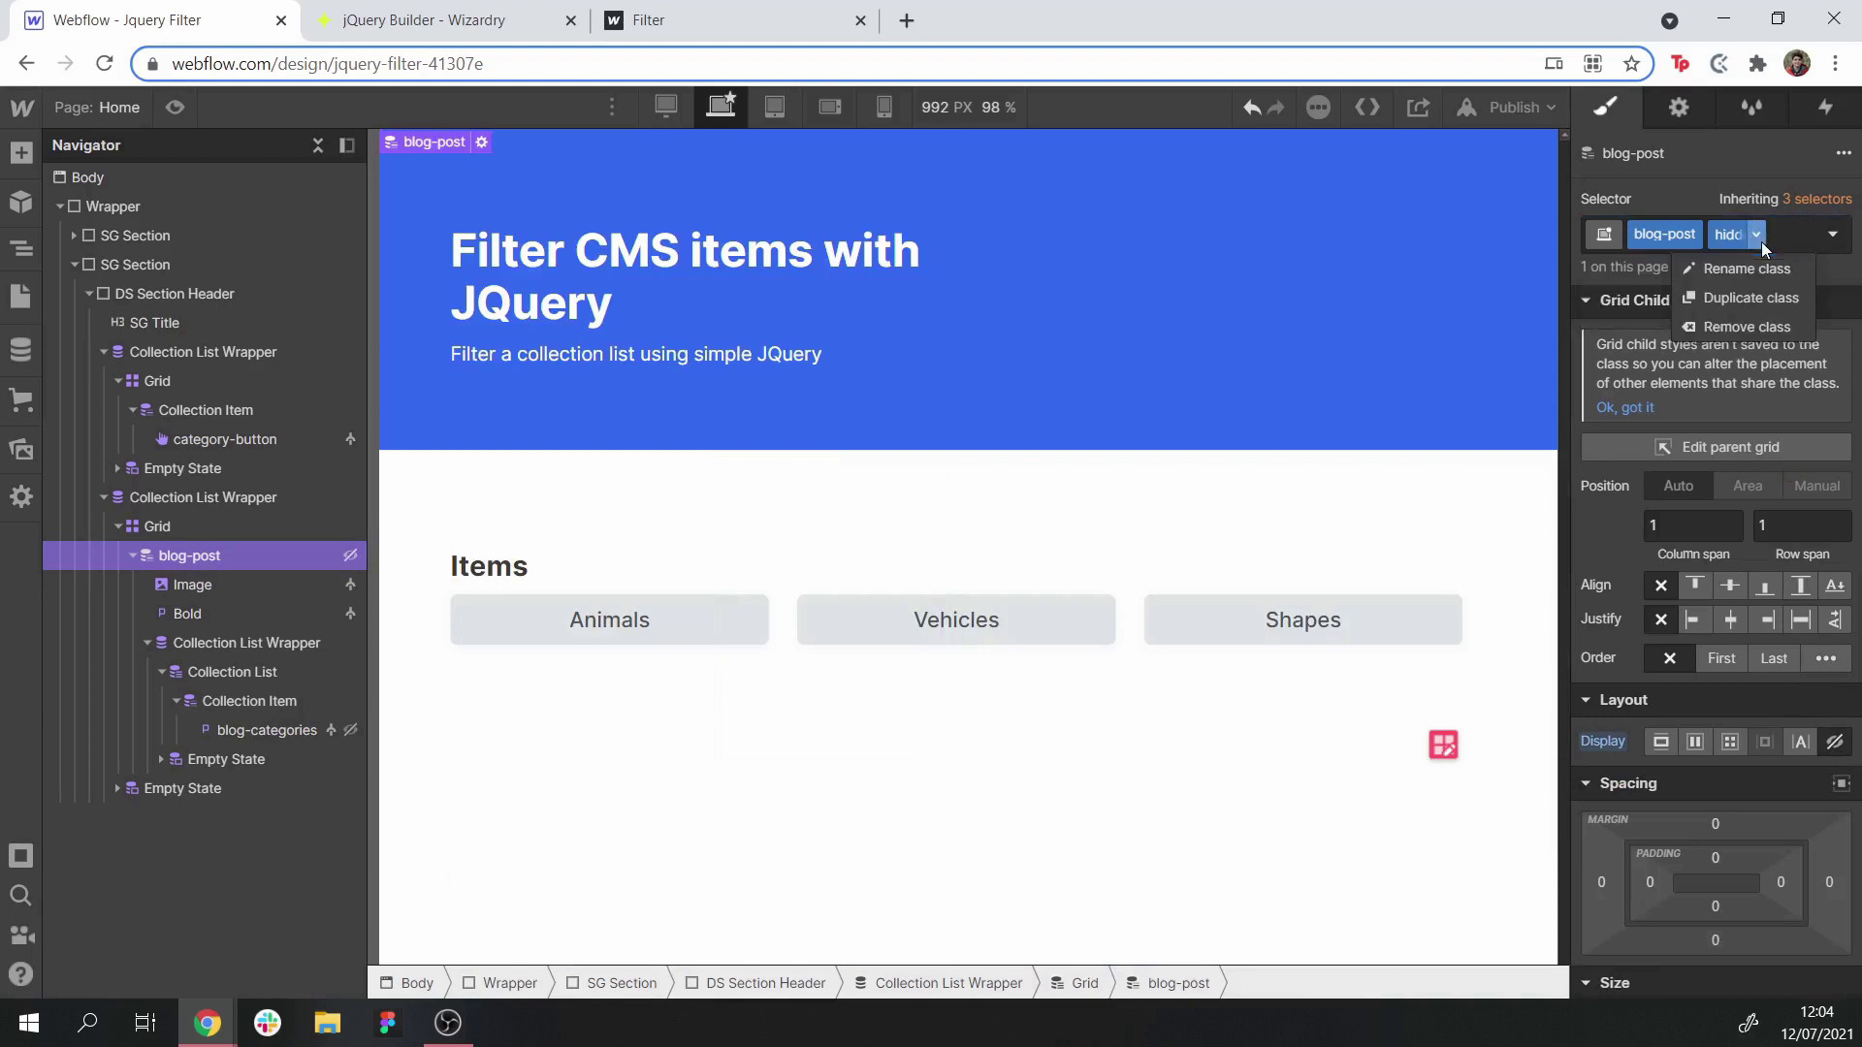
click(1759, 326)
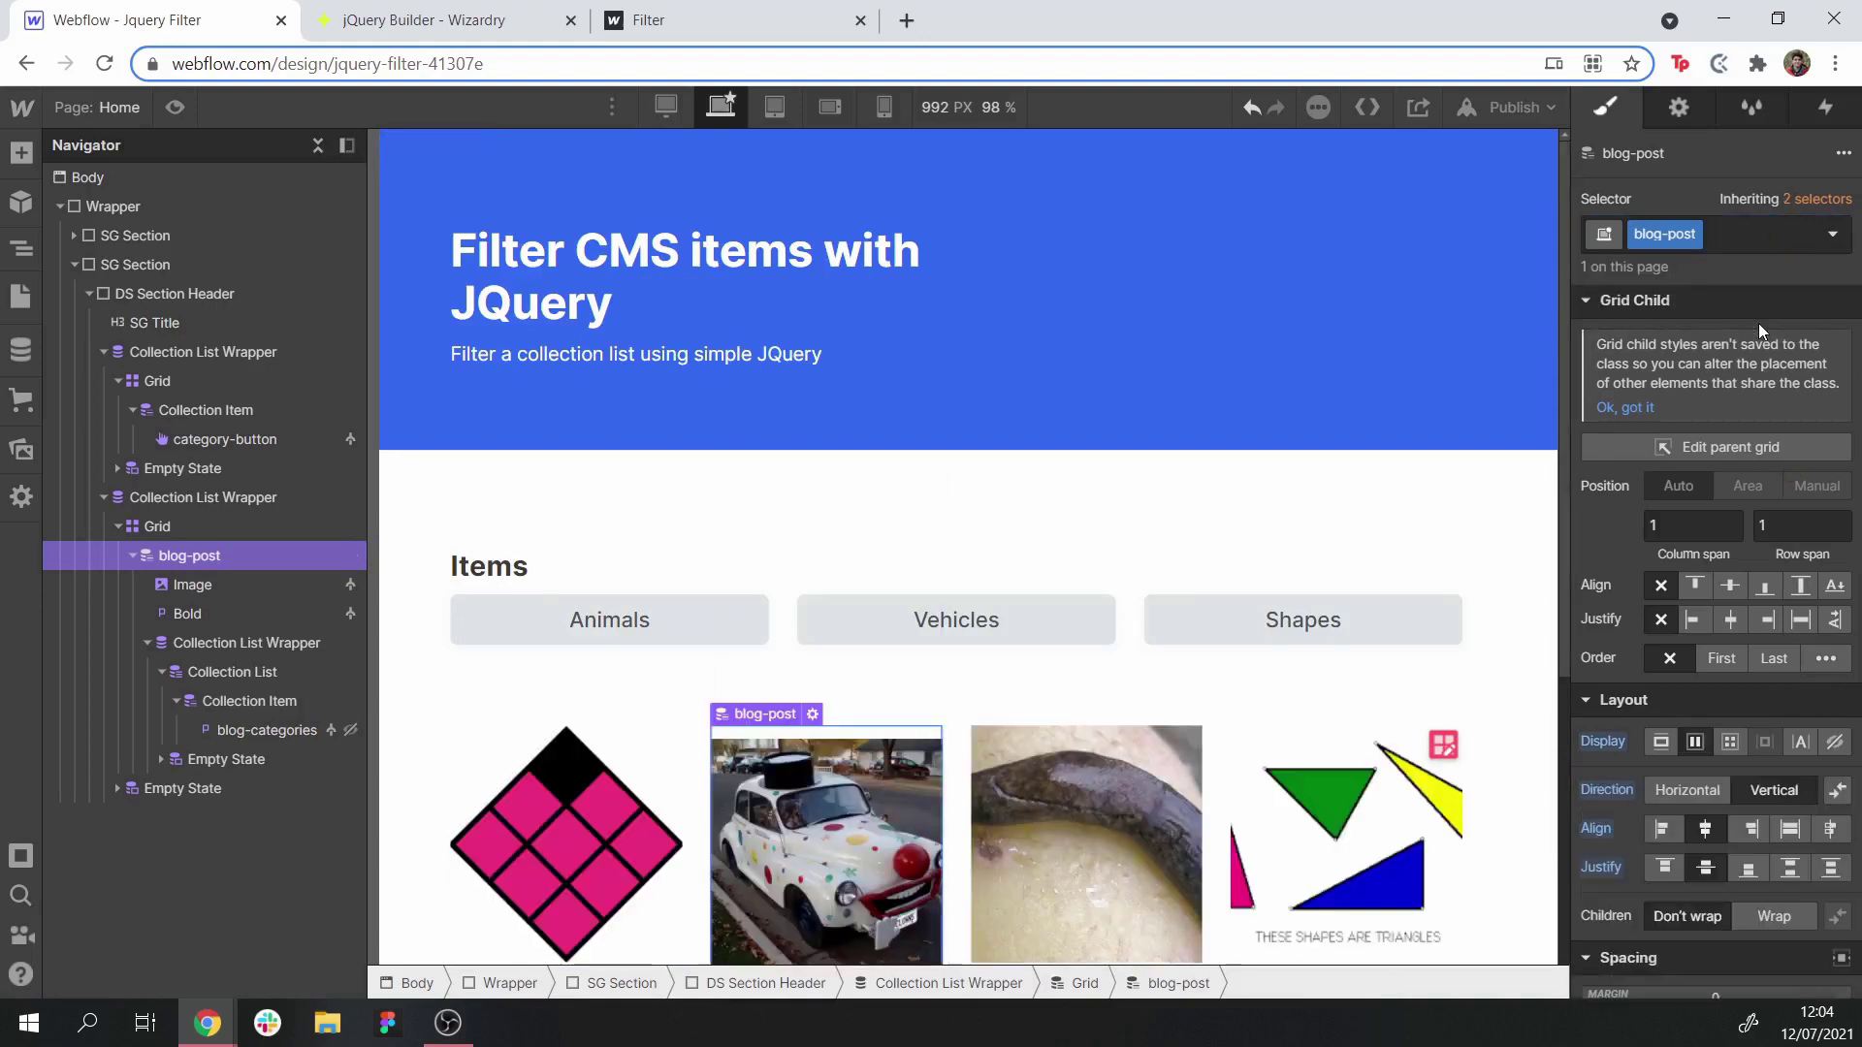
click(1726, 237)
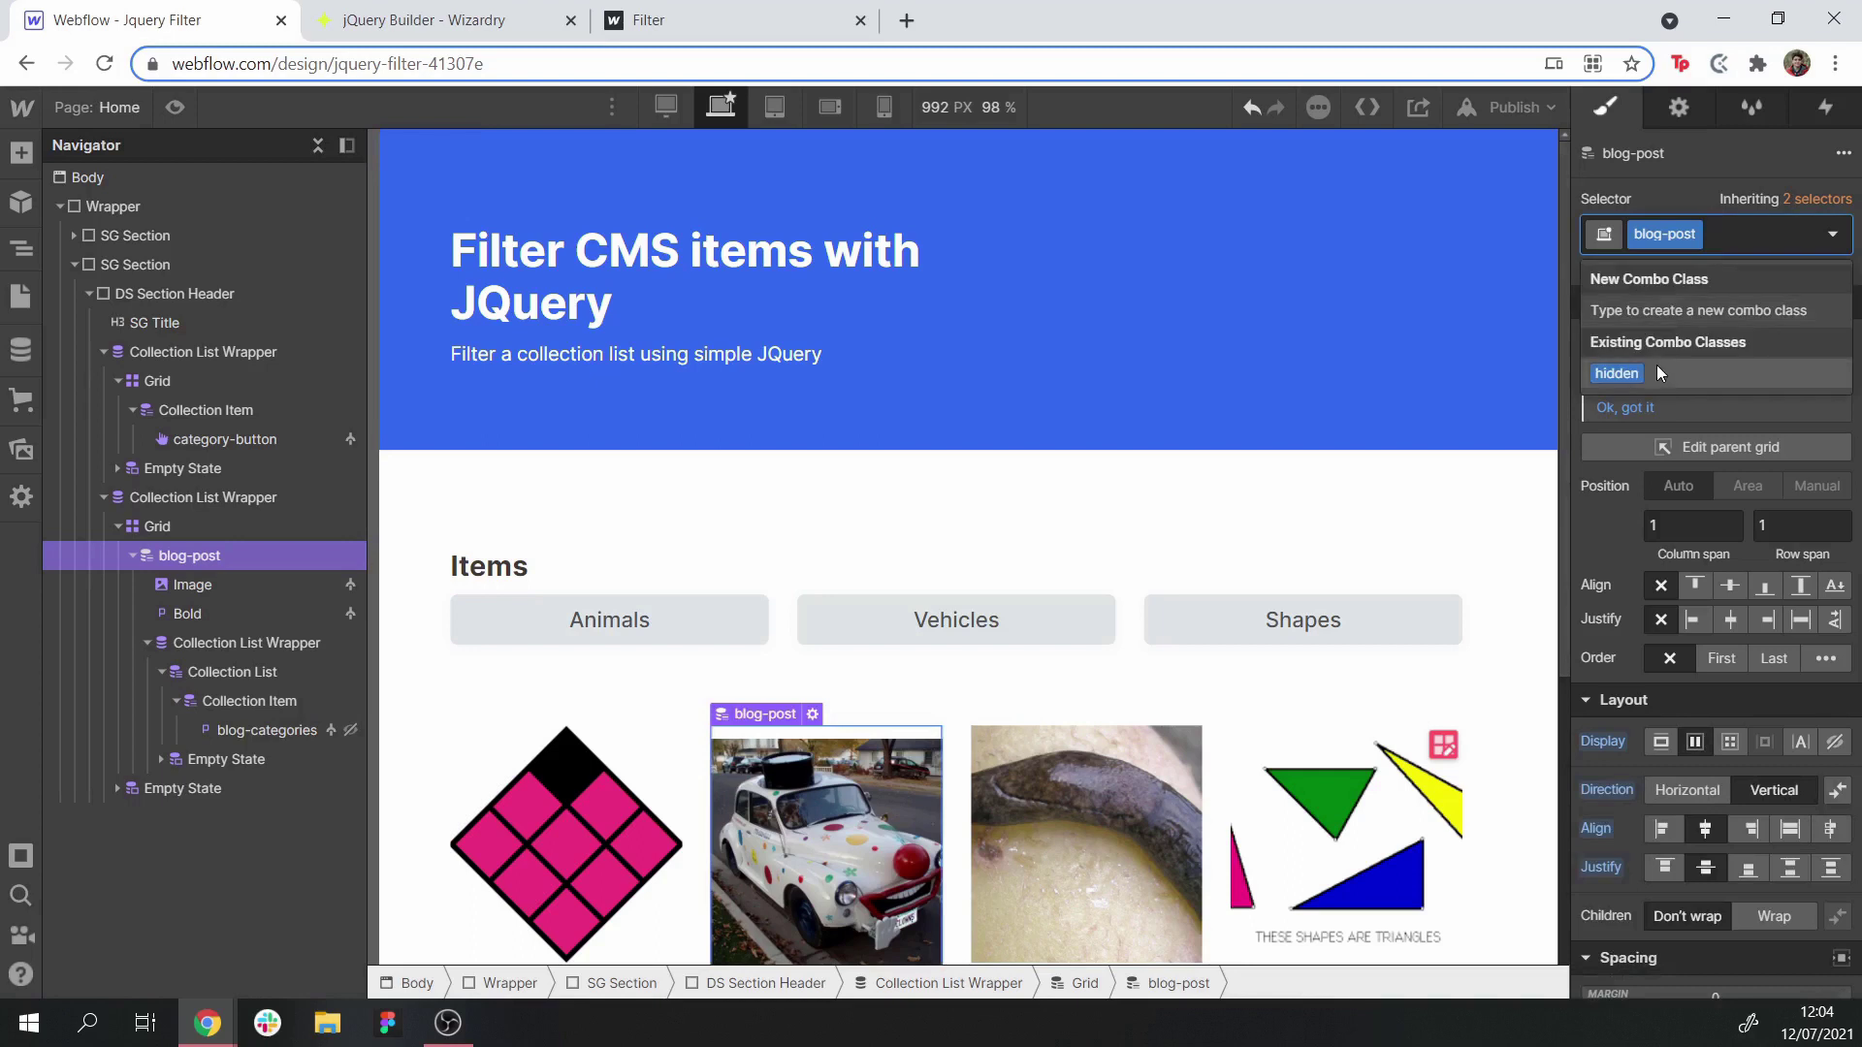
scroll(957, 502, down, 5)
click(725, 190)
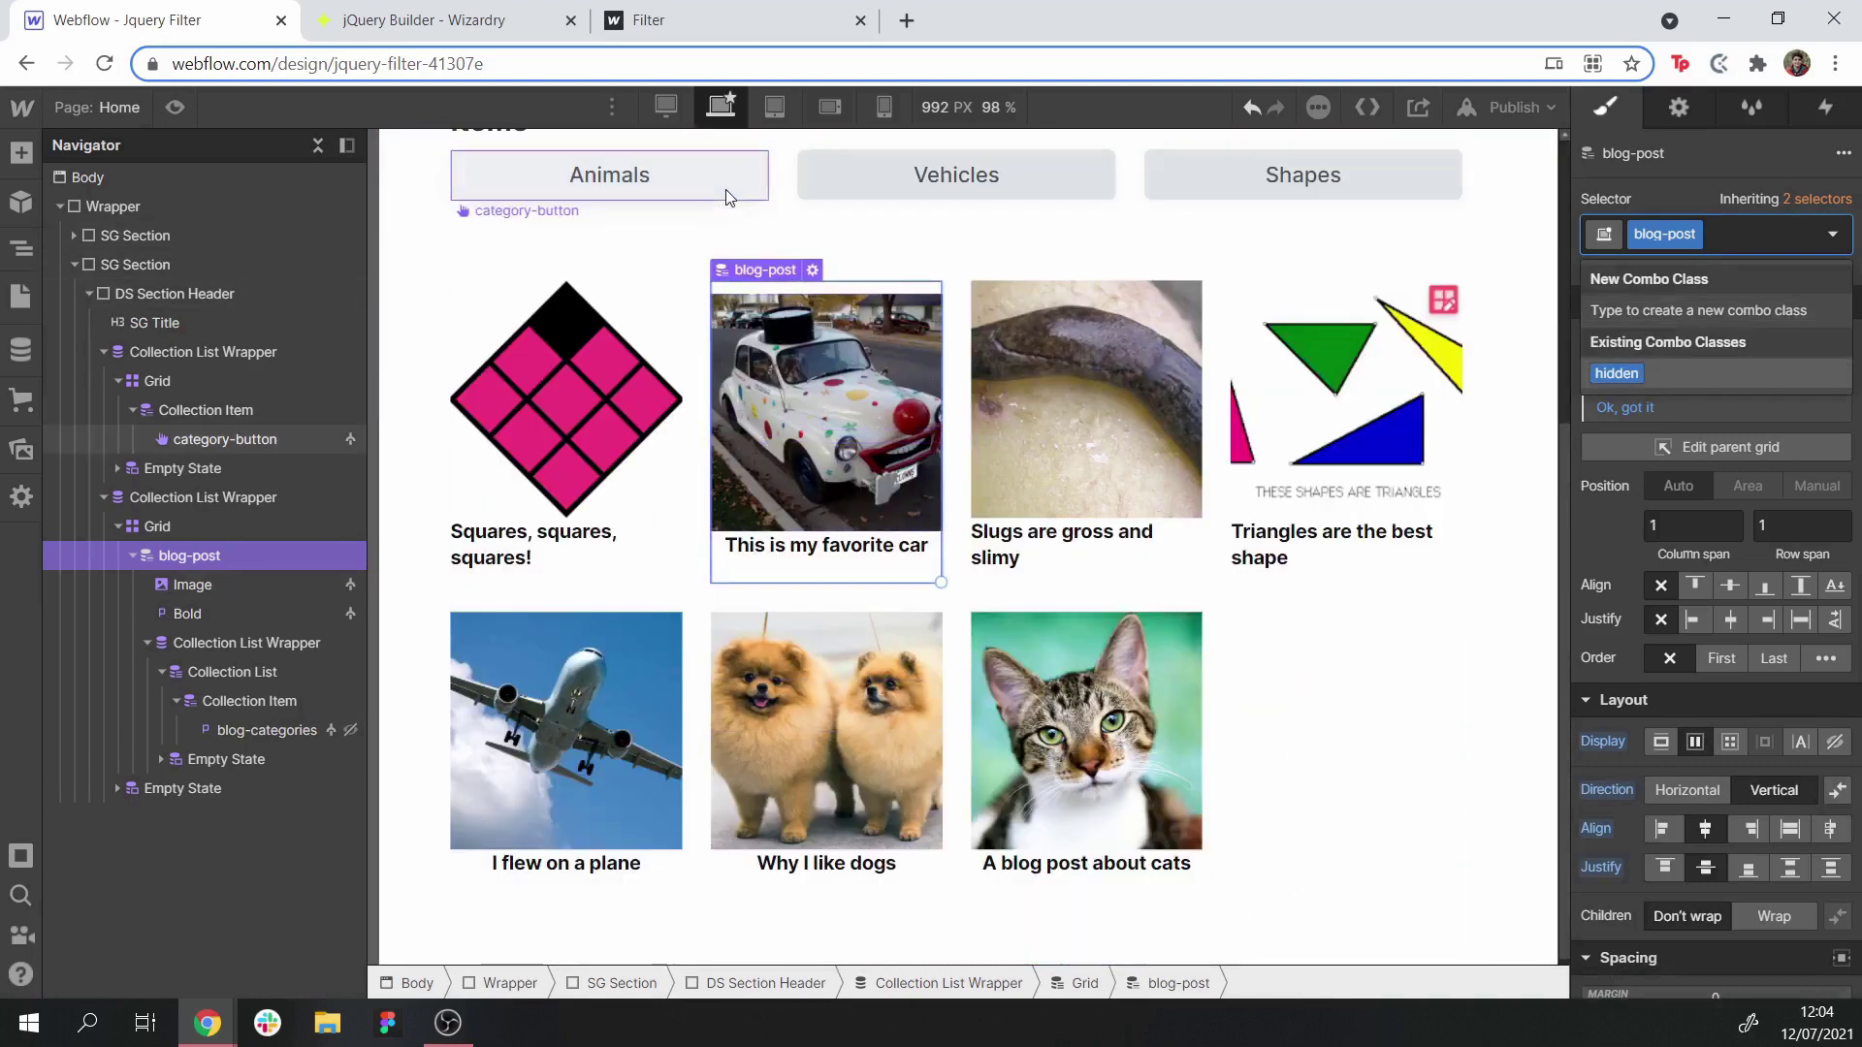
click(1830, 236)
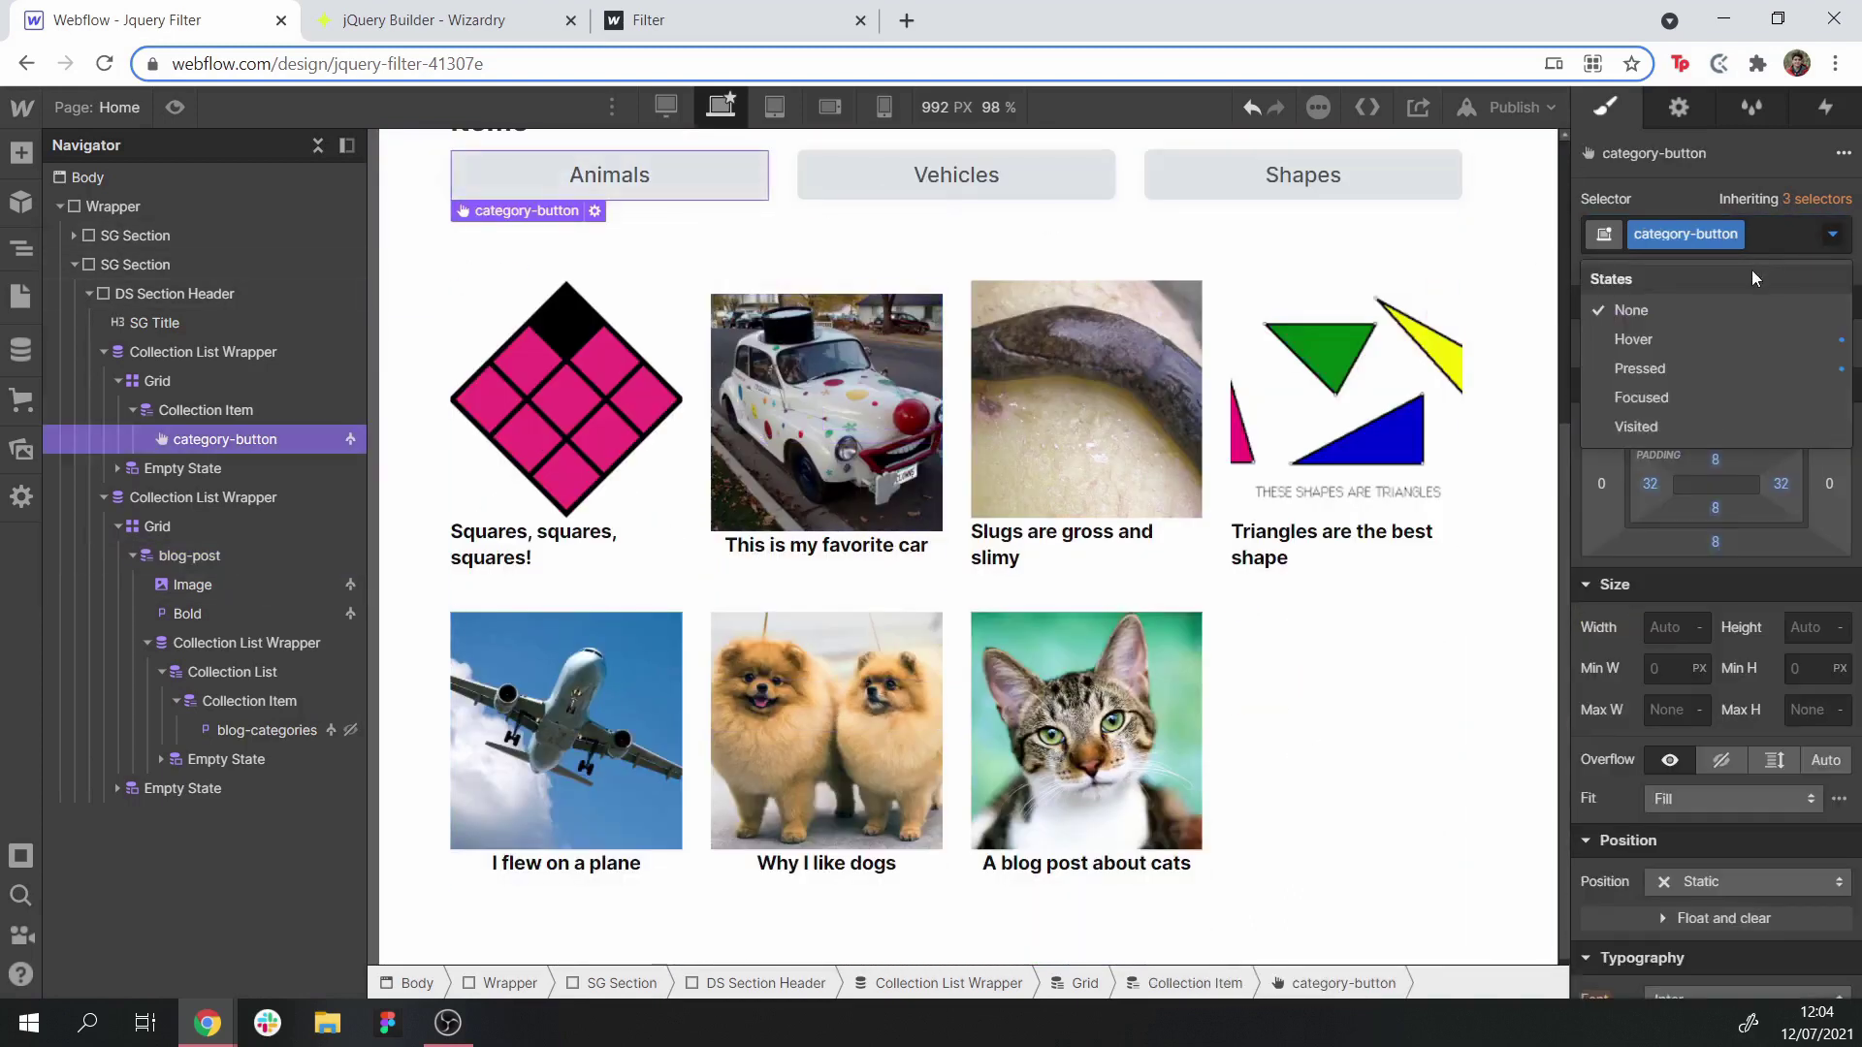
click(1753, 235)
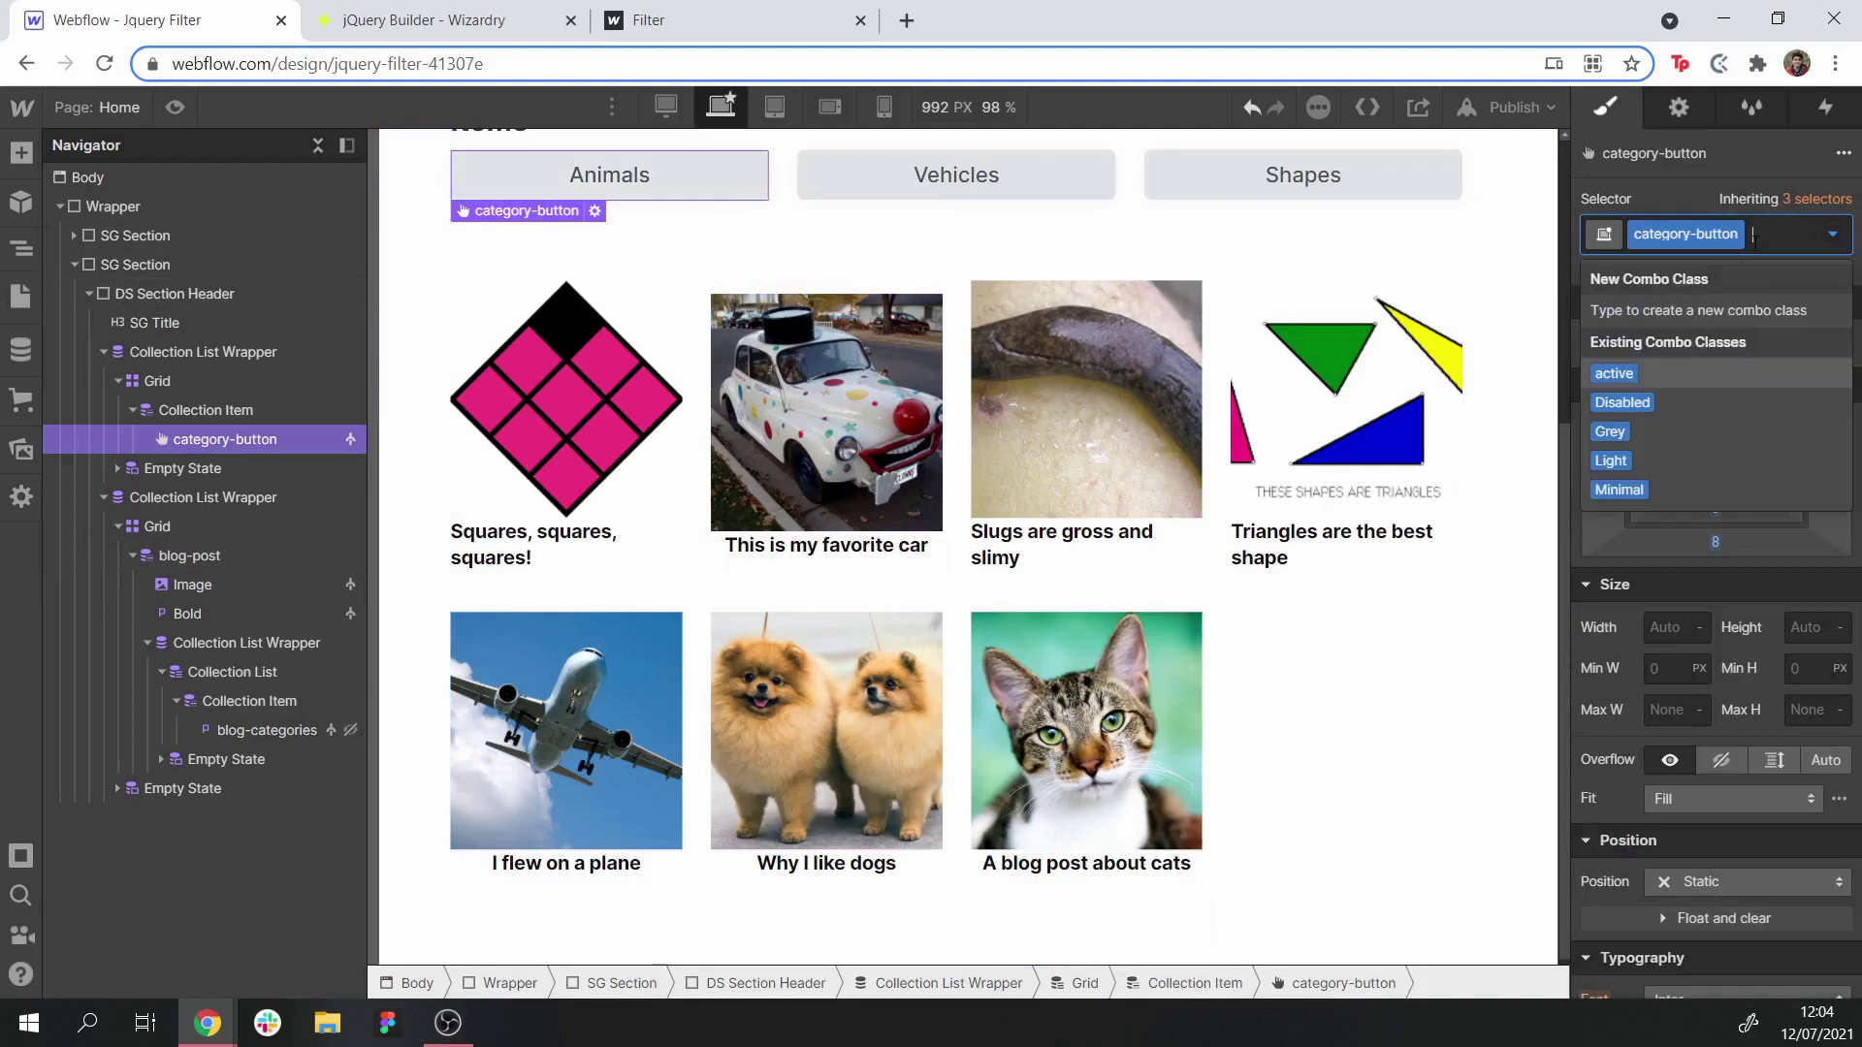
click(1649, 372)
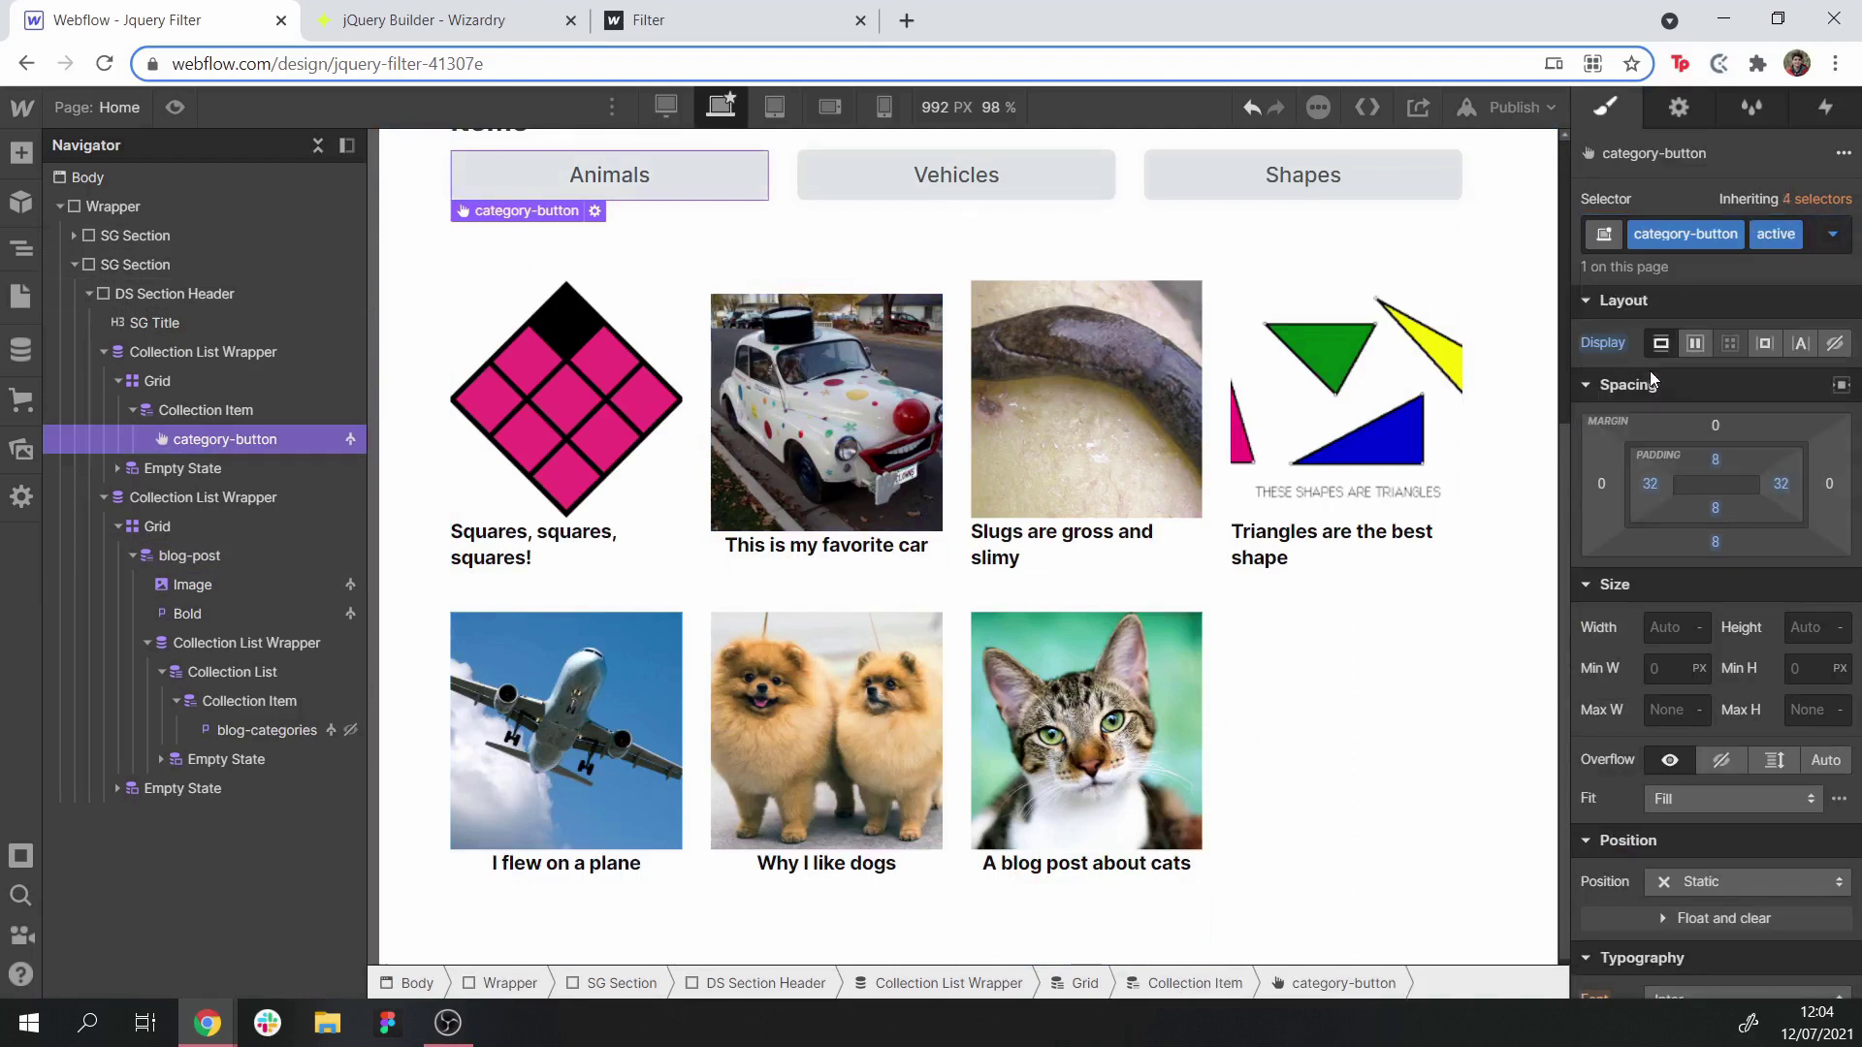
click(1810, 242)
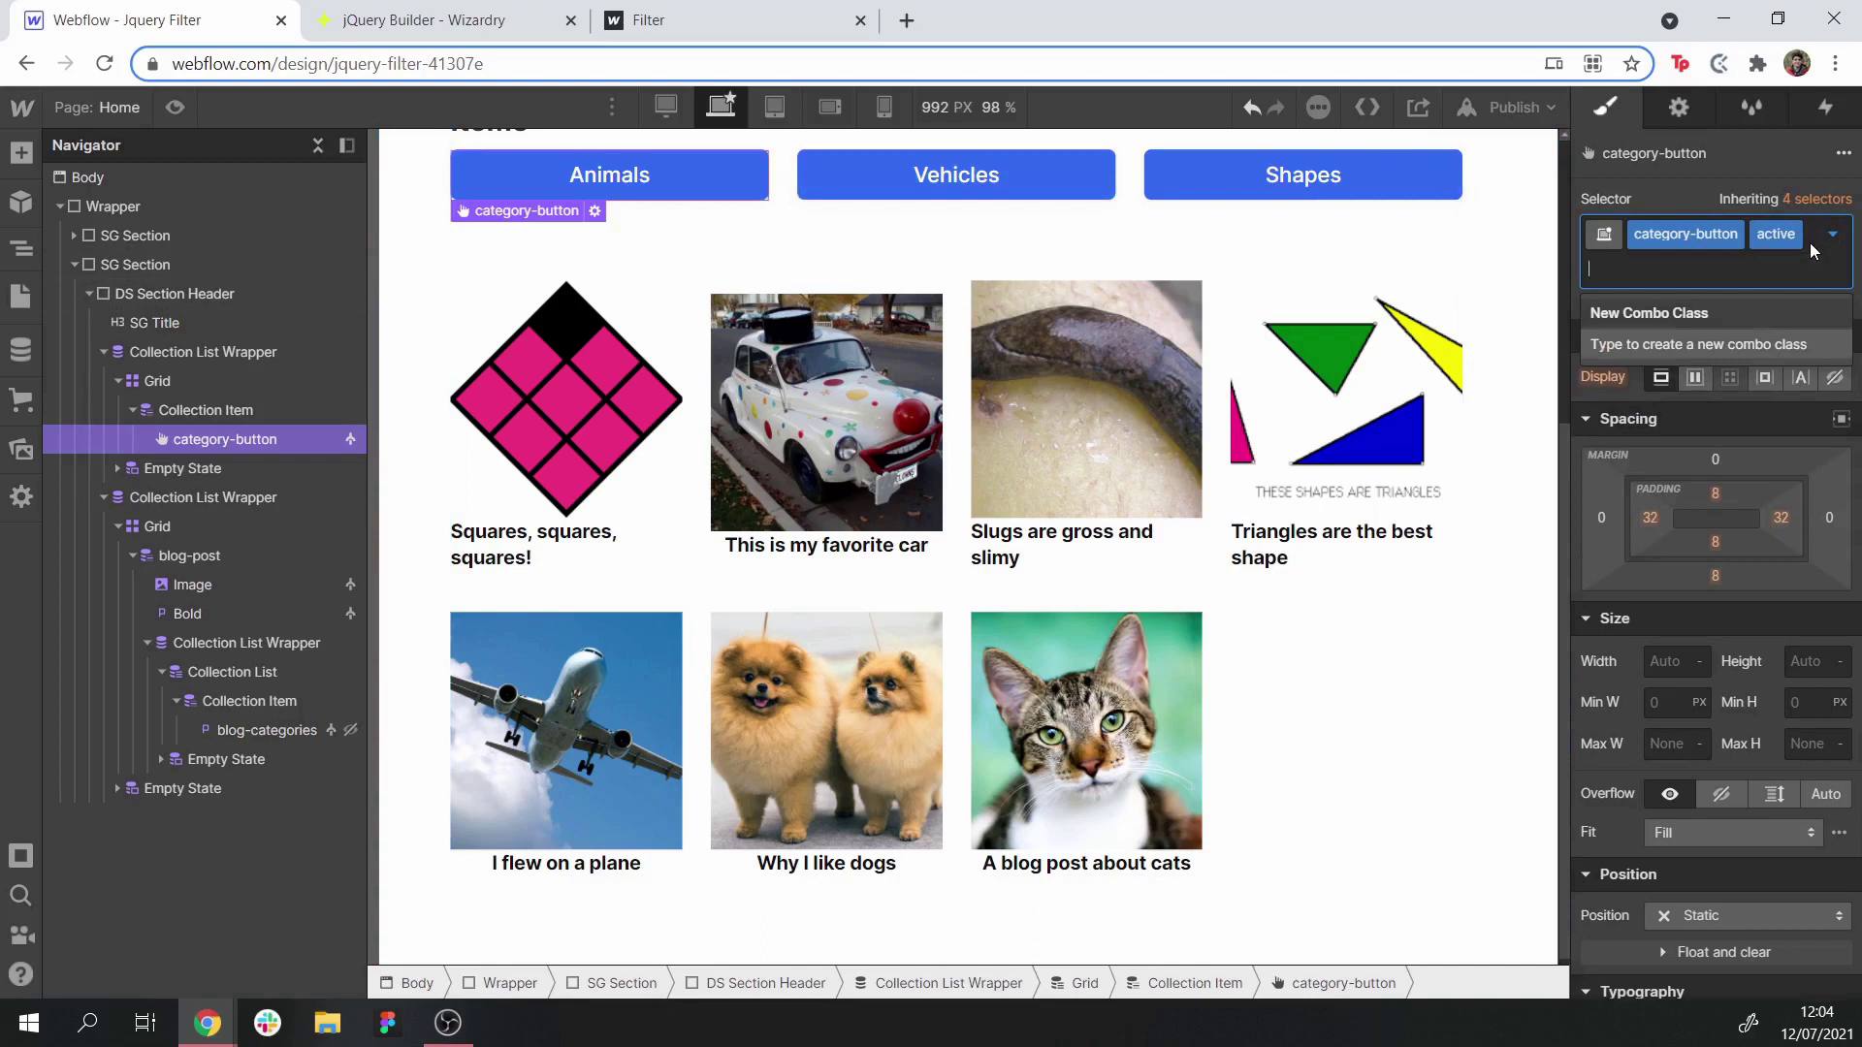
key(BackSpace)
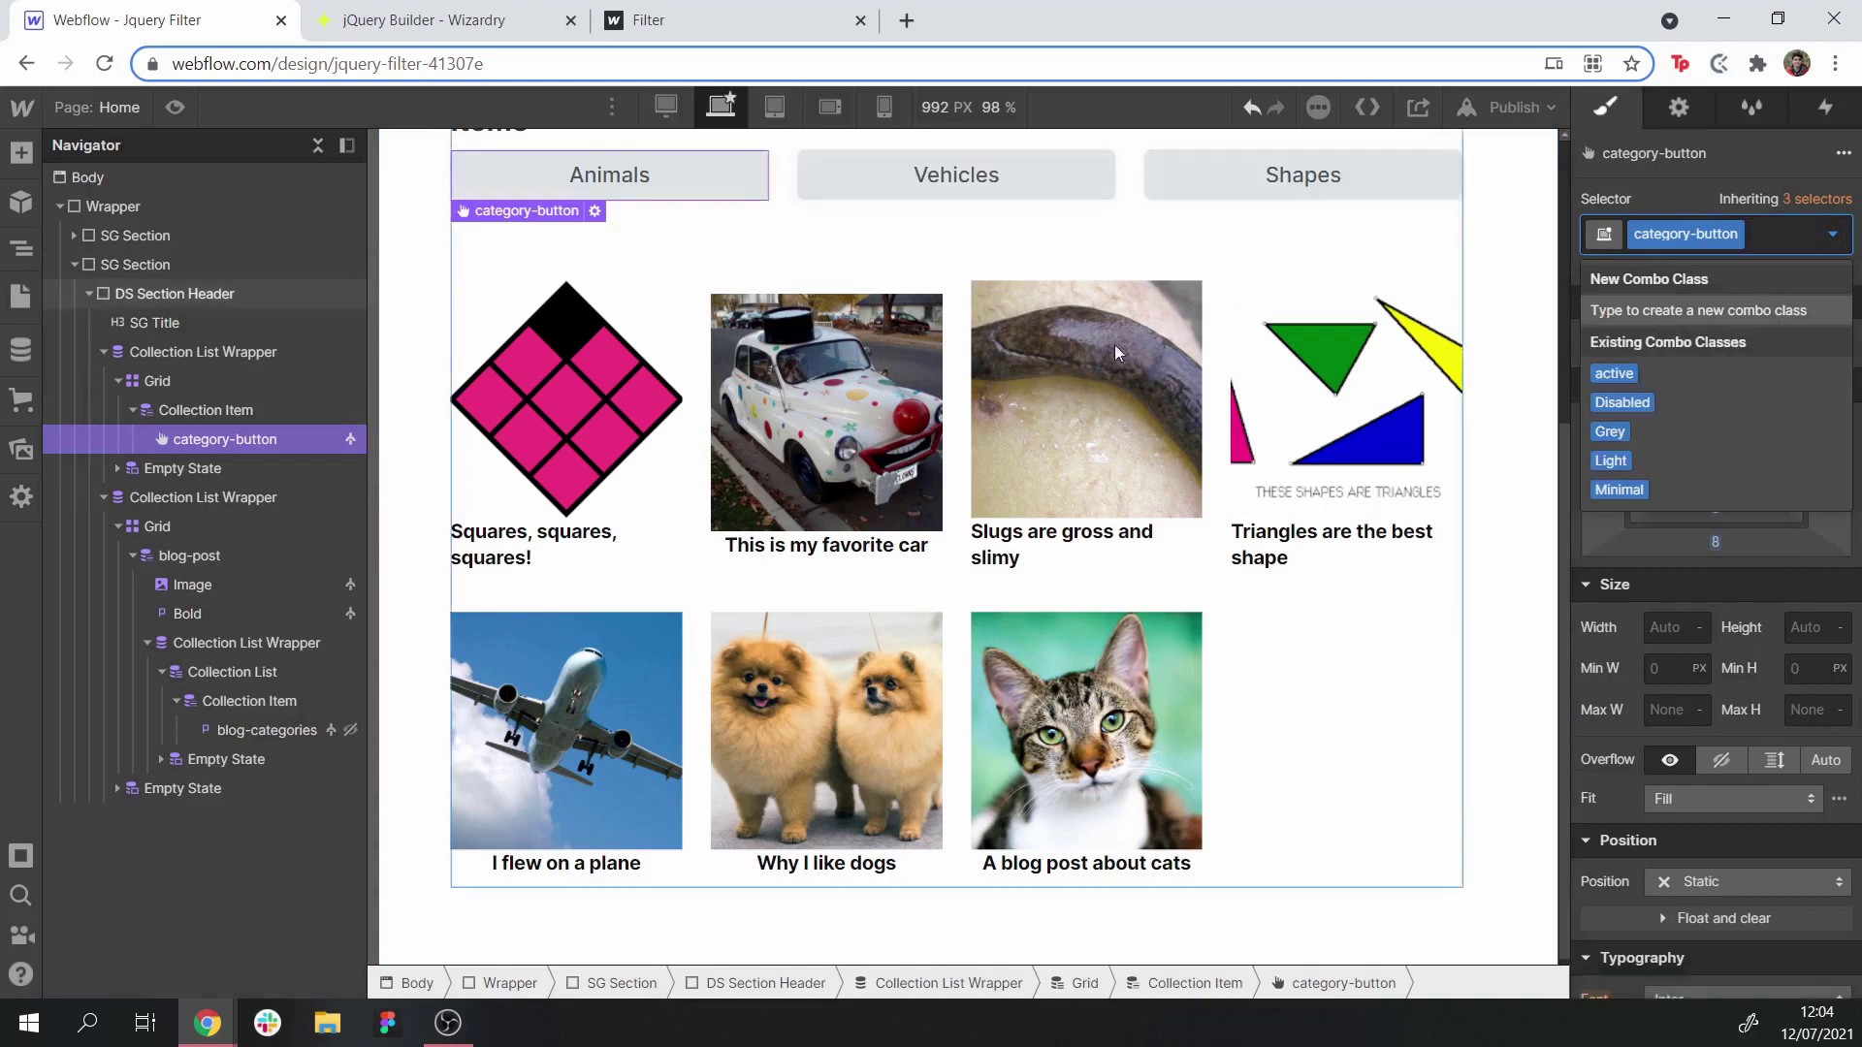
key(Escape)
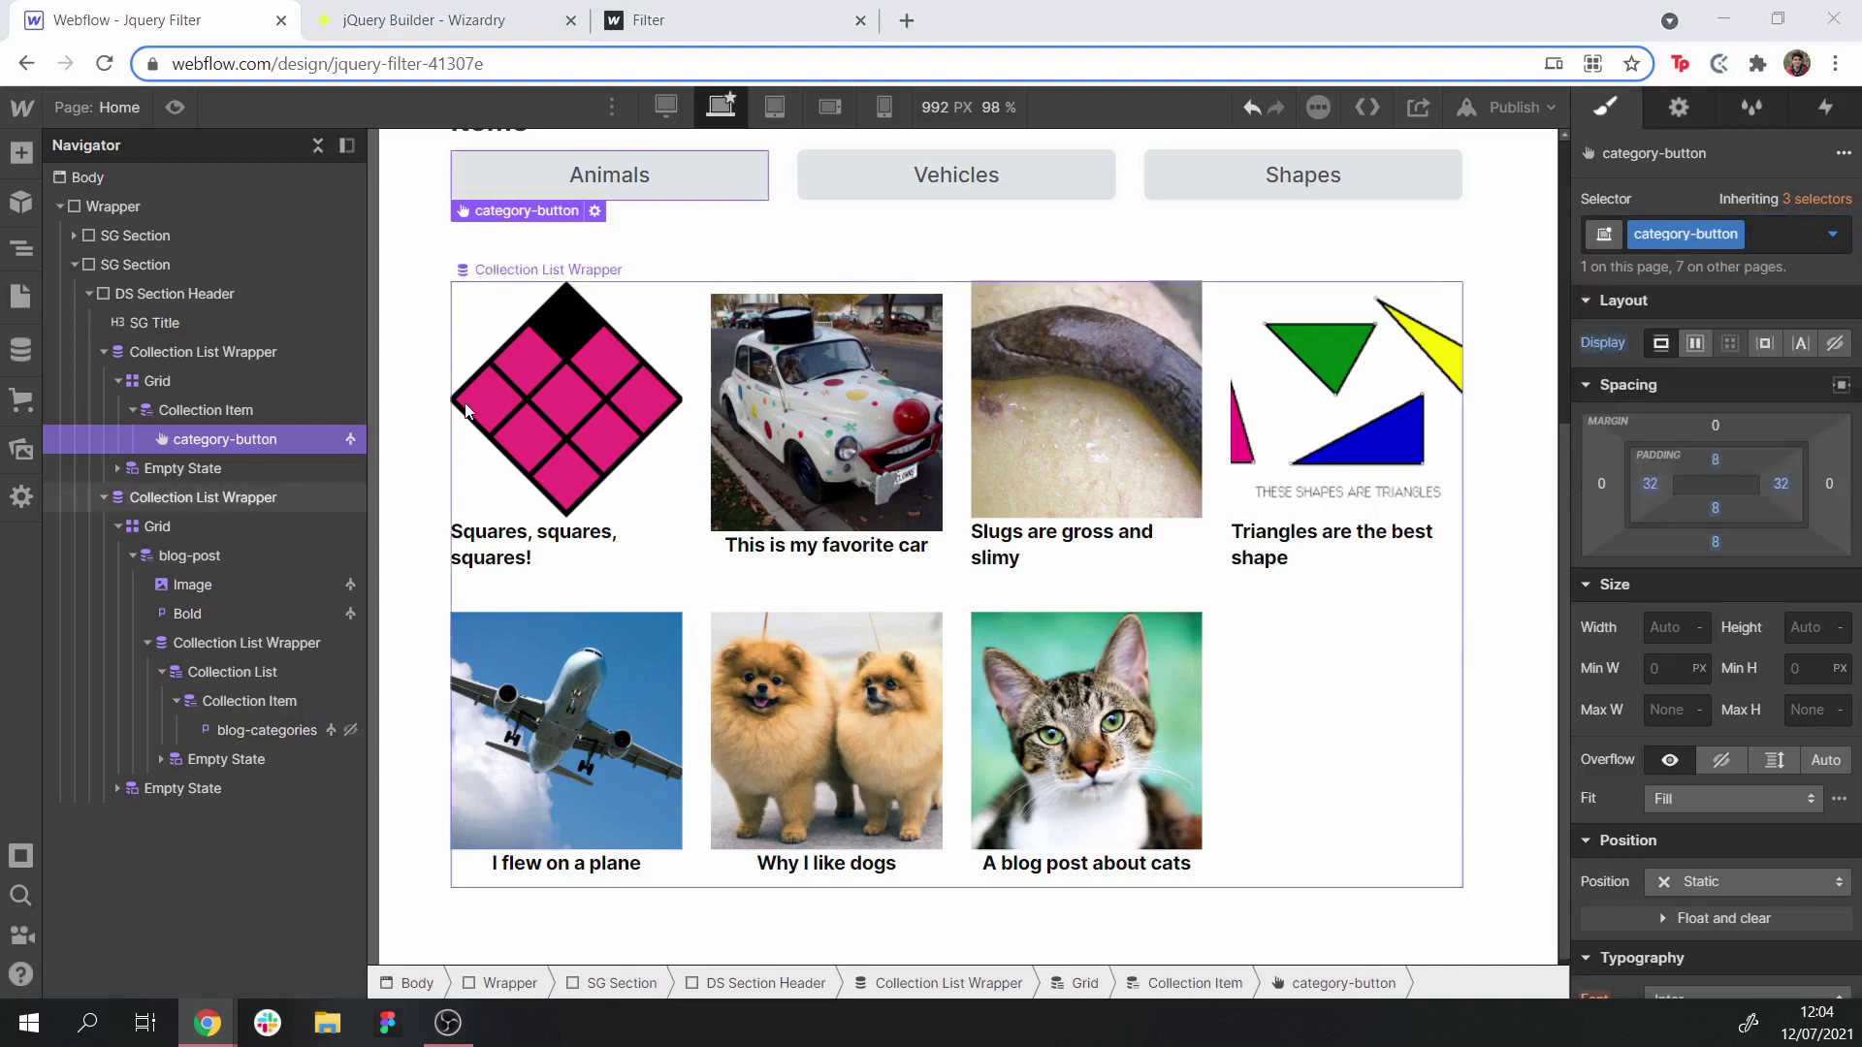
click(460, 7)
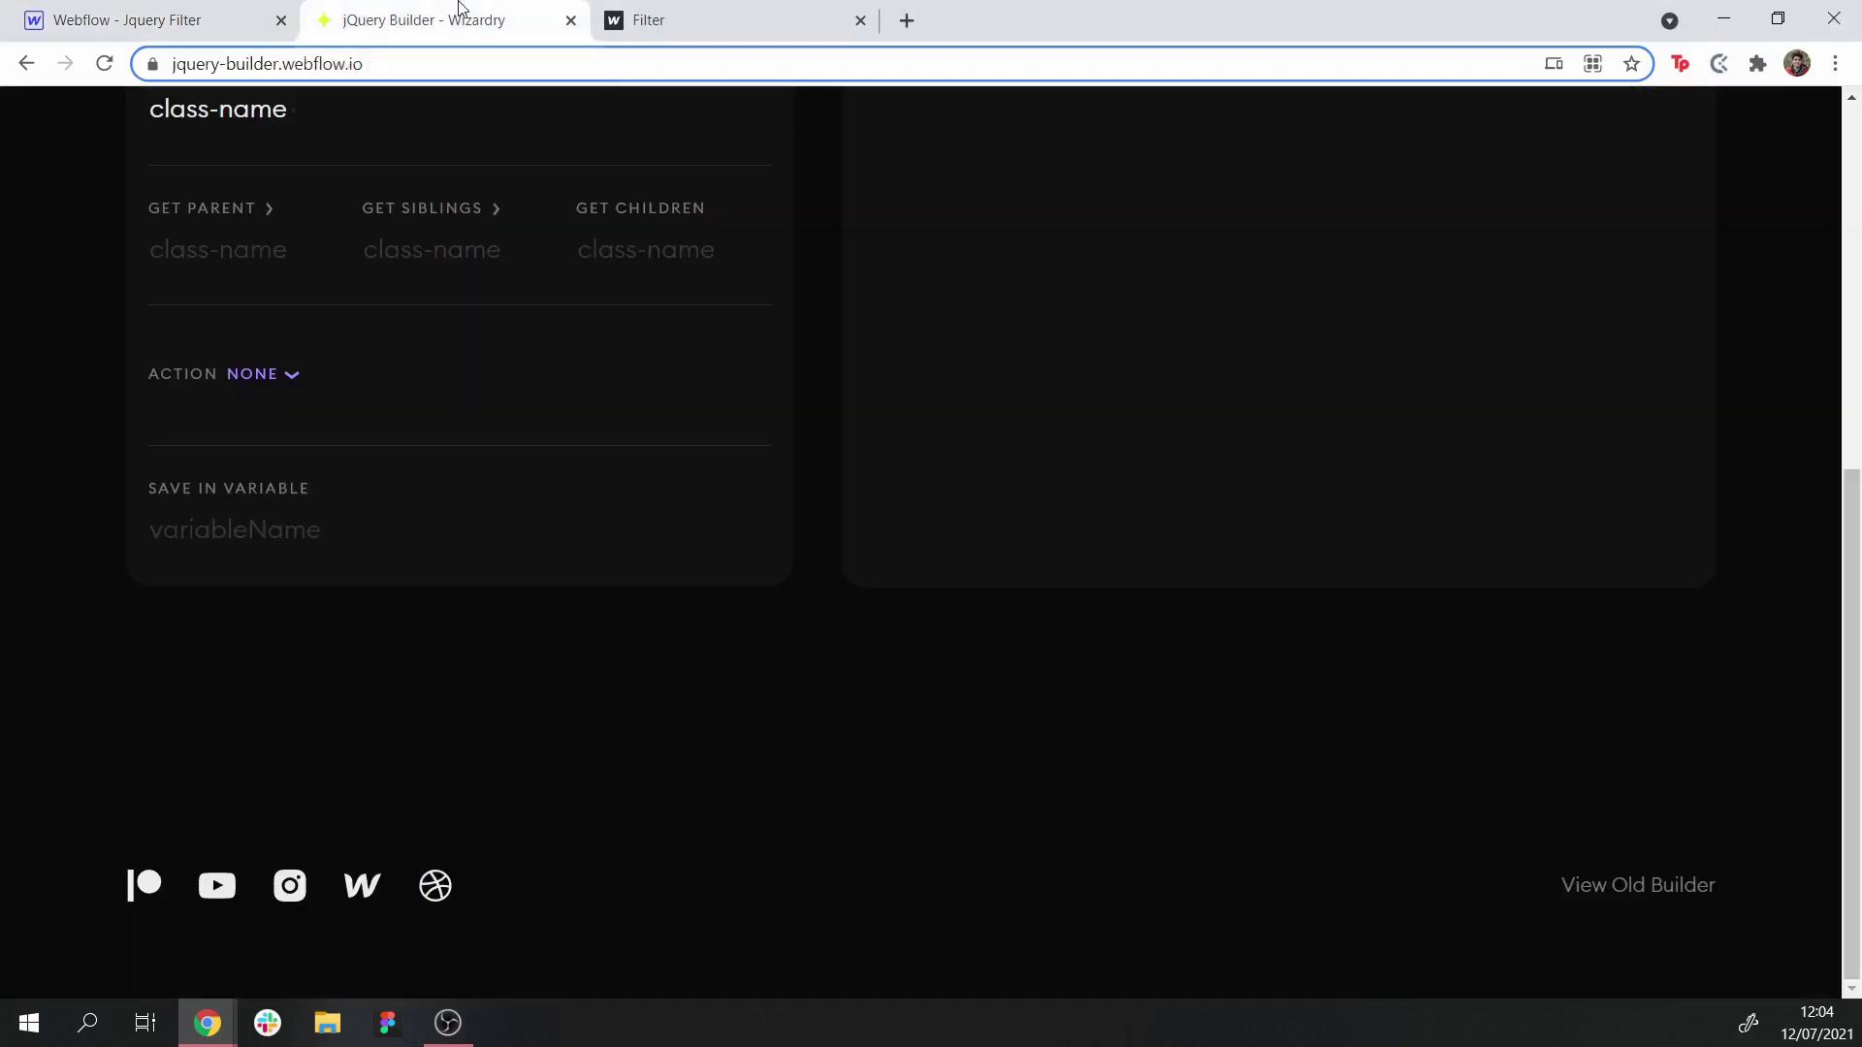
Bring jQuery Builder back to its header showing the default click snippet, after glancing at Webflow
scroll(479, 363, up, 10)
scroll(483, 368, up, 1)
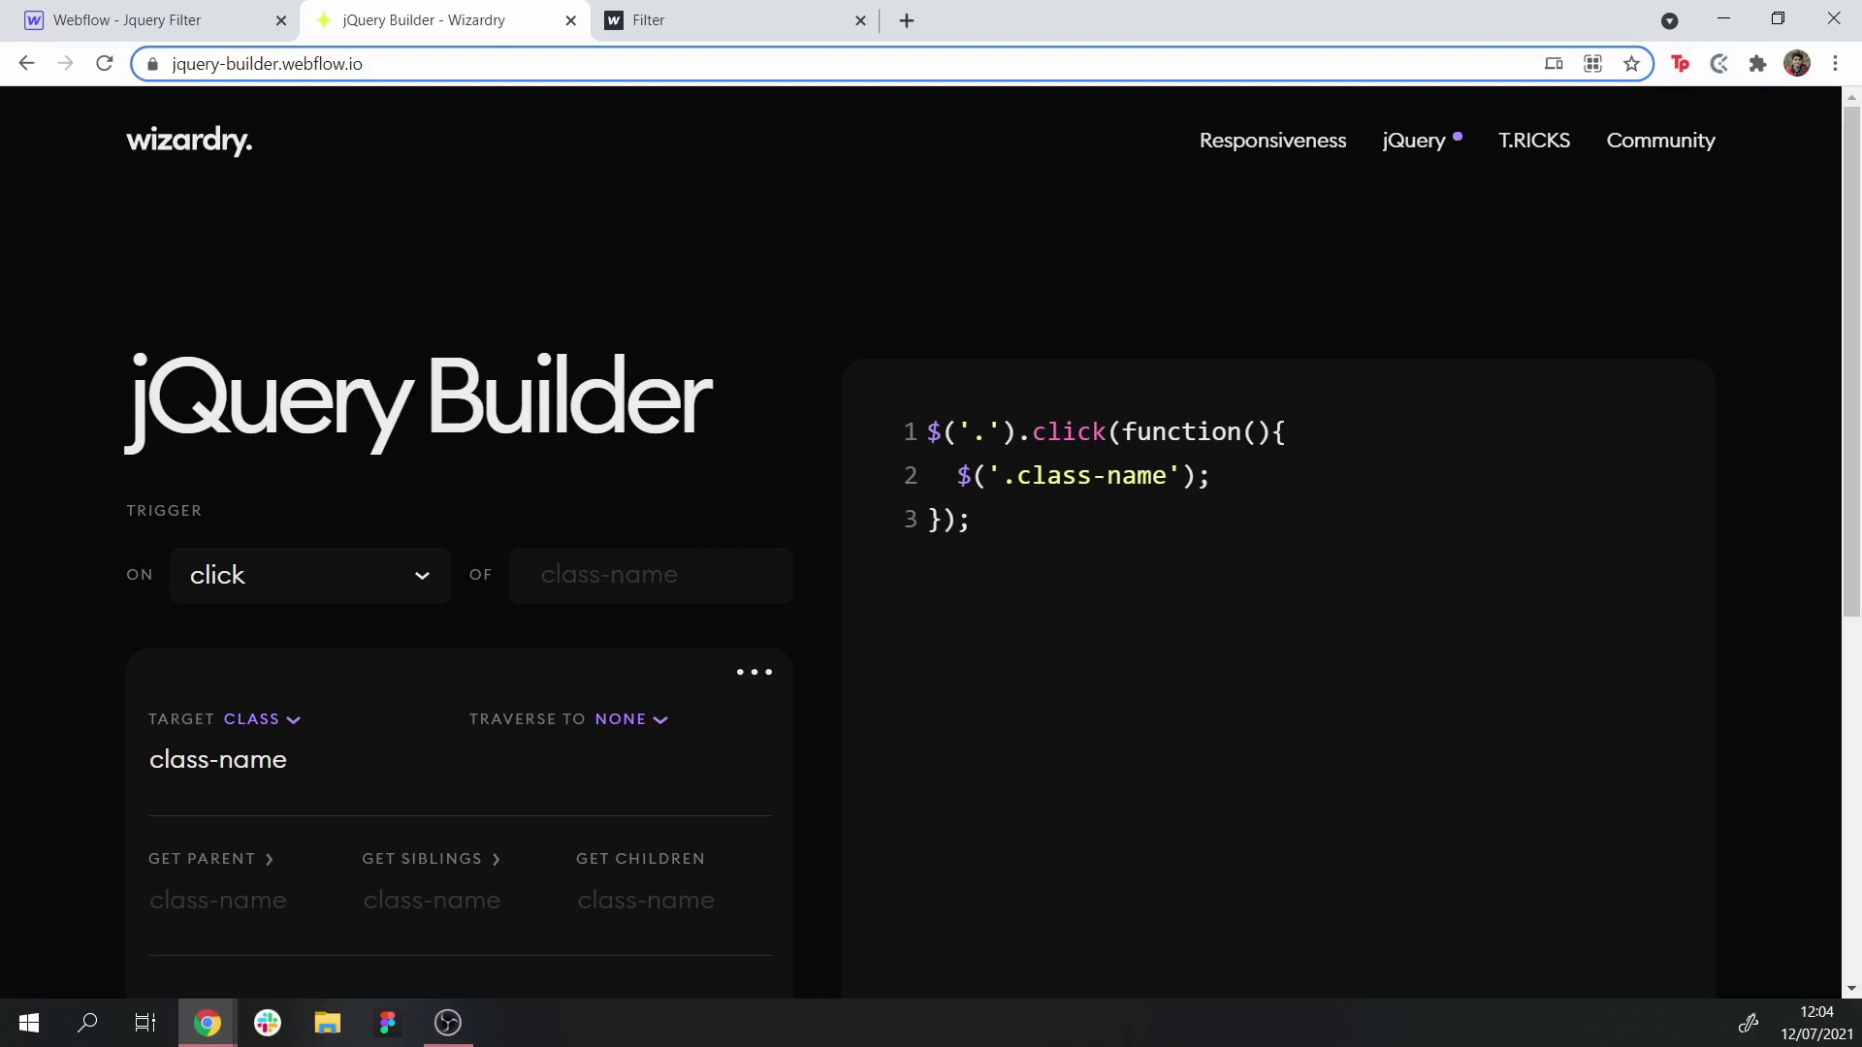
click(178, 8)
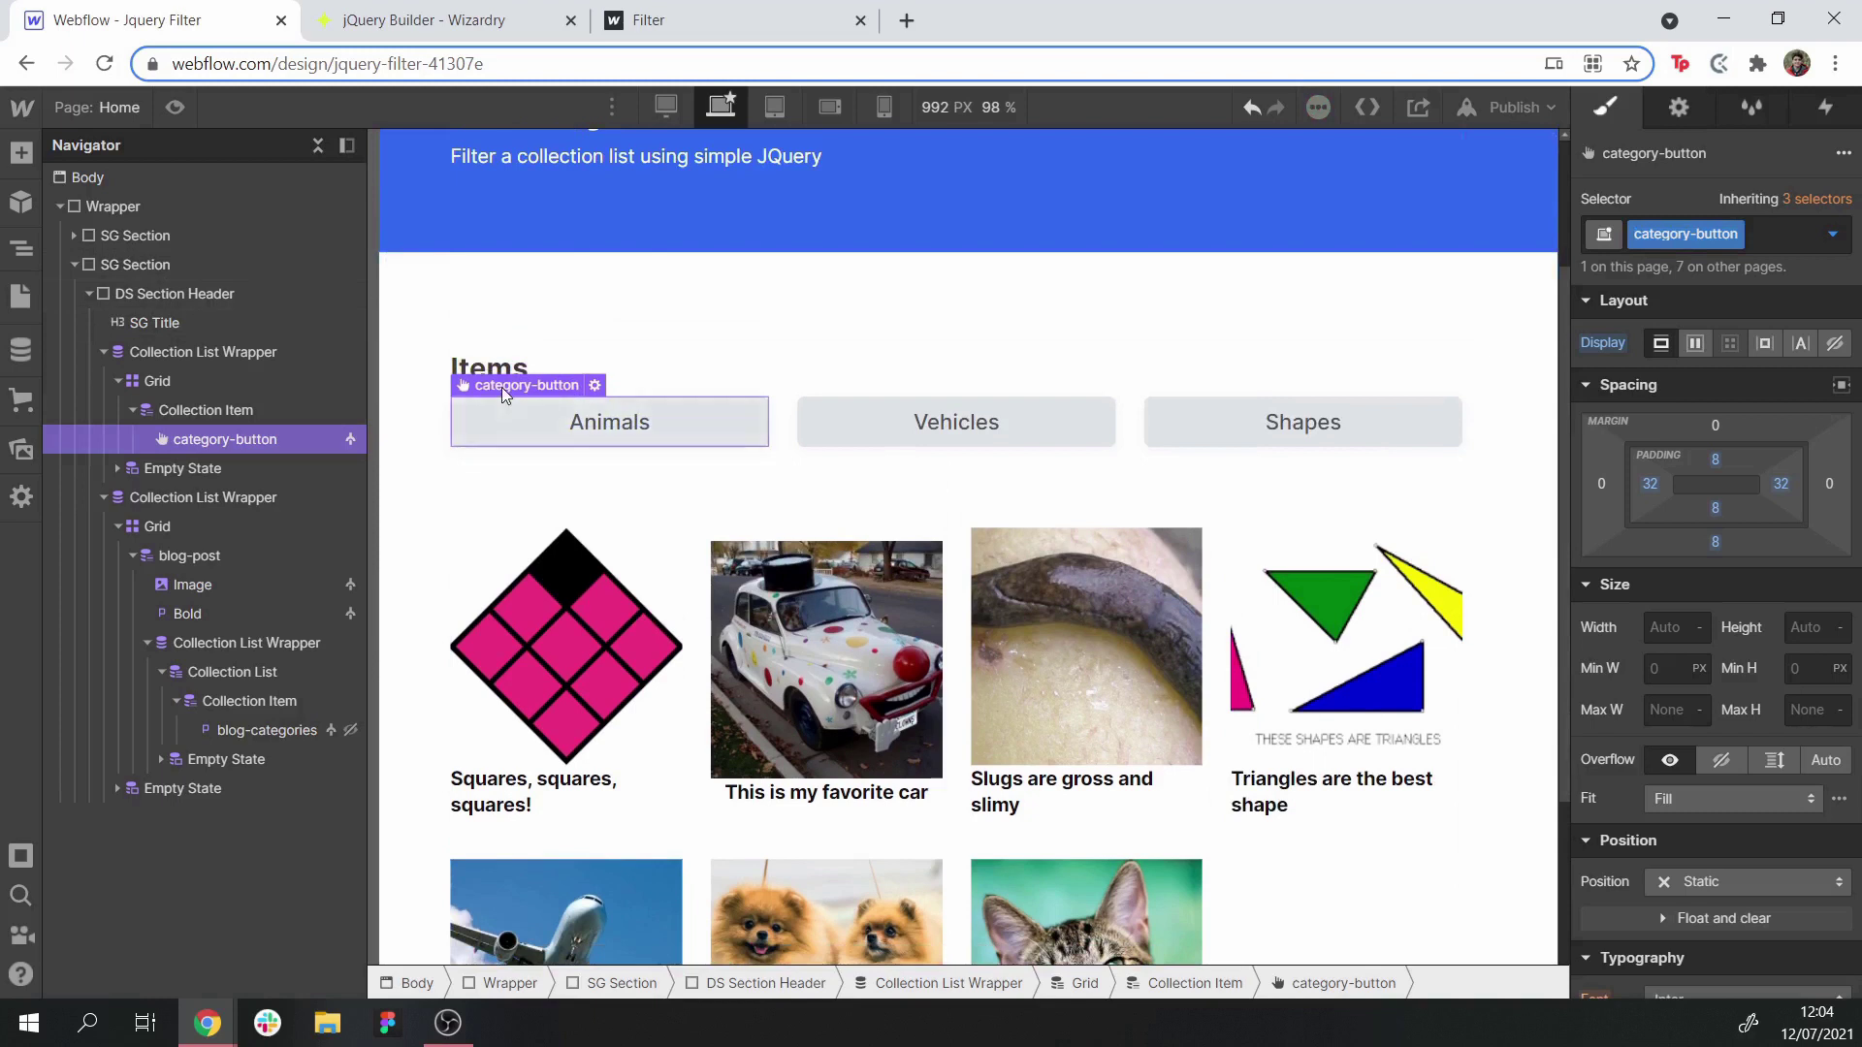
click(417, 20)
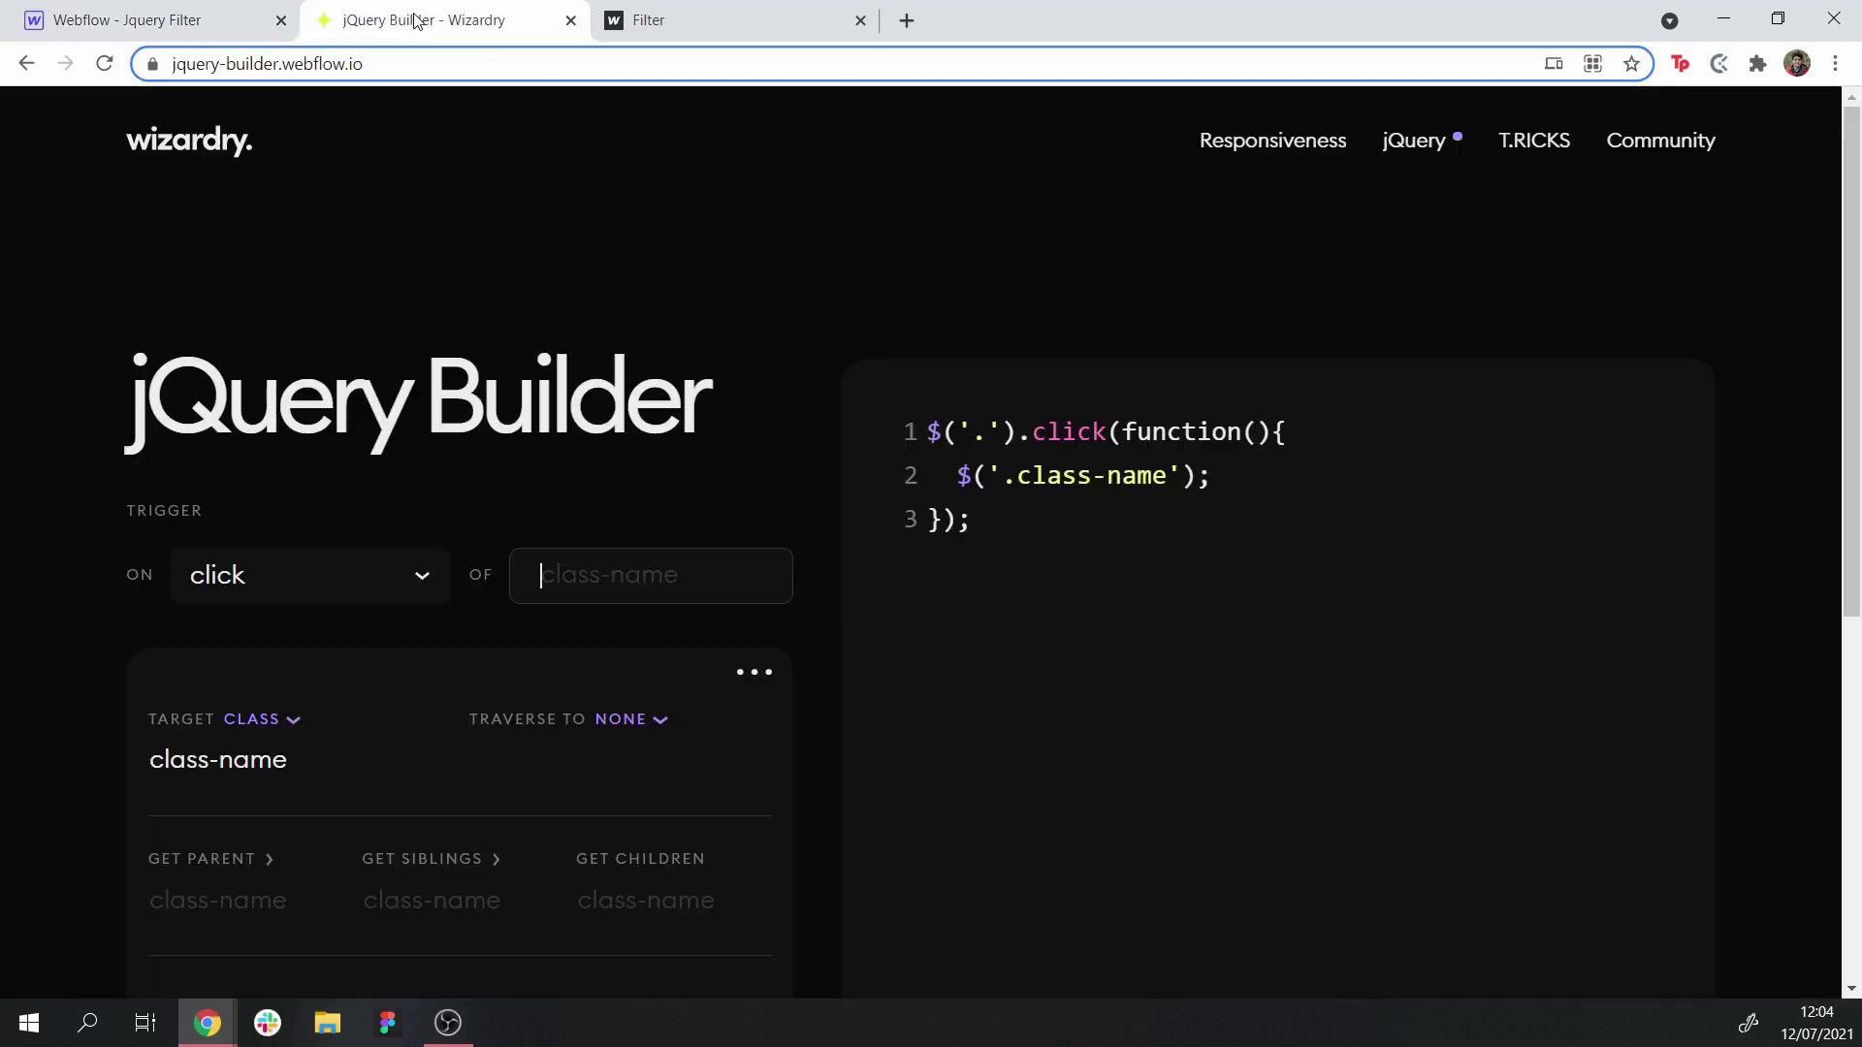
Paste category-button as the trigger class so the snippet reads $('.category-button').click
click(505, 582)
text(category-button)
click(694, 502)
scroll(695, 502, down, 1)
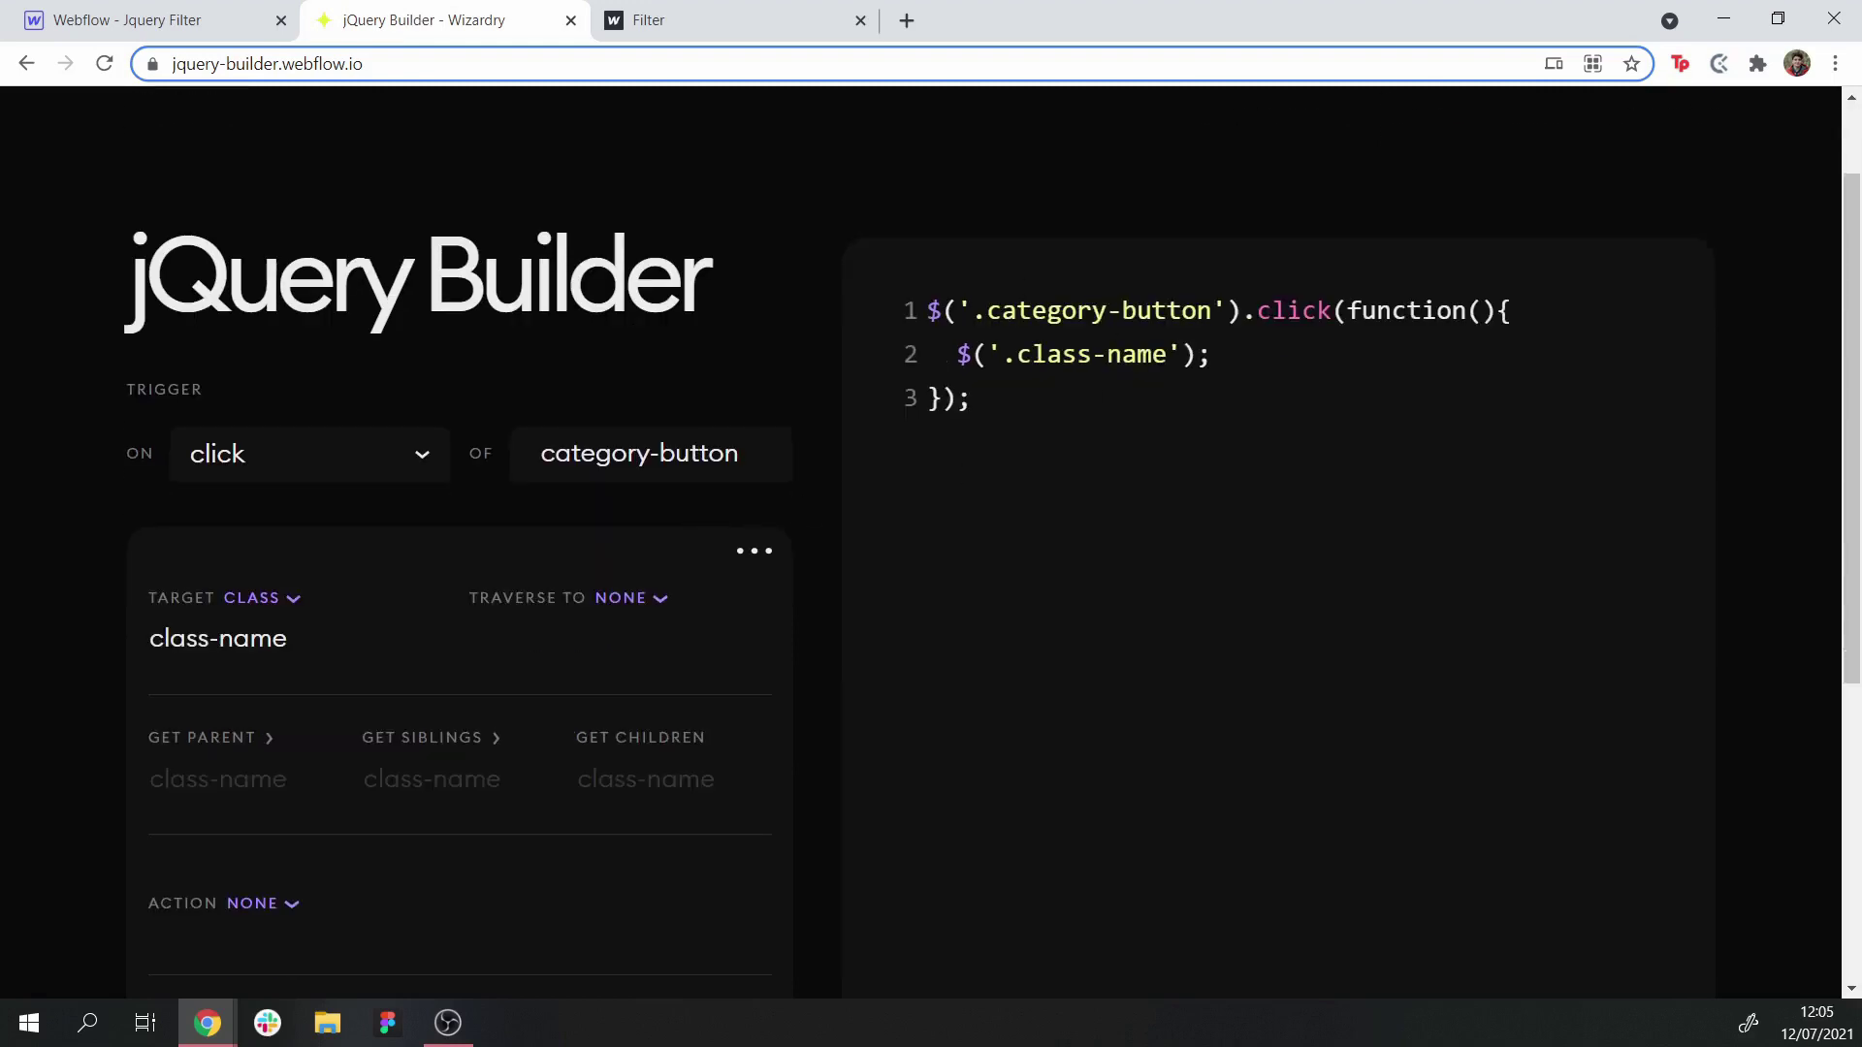
drag(926, 311, 1496, 310)
drag(957, 354, 1234, 359)
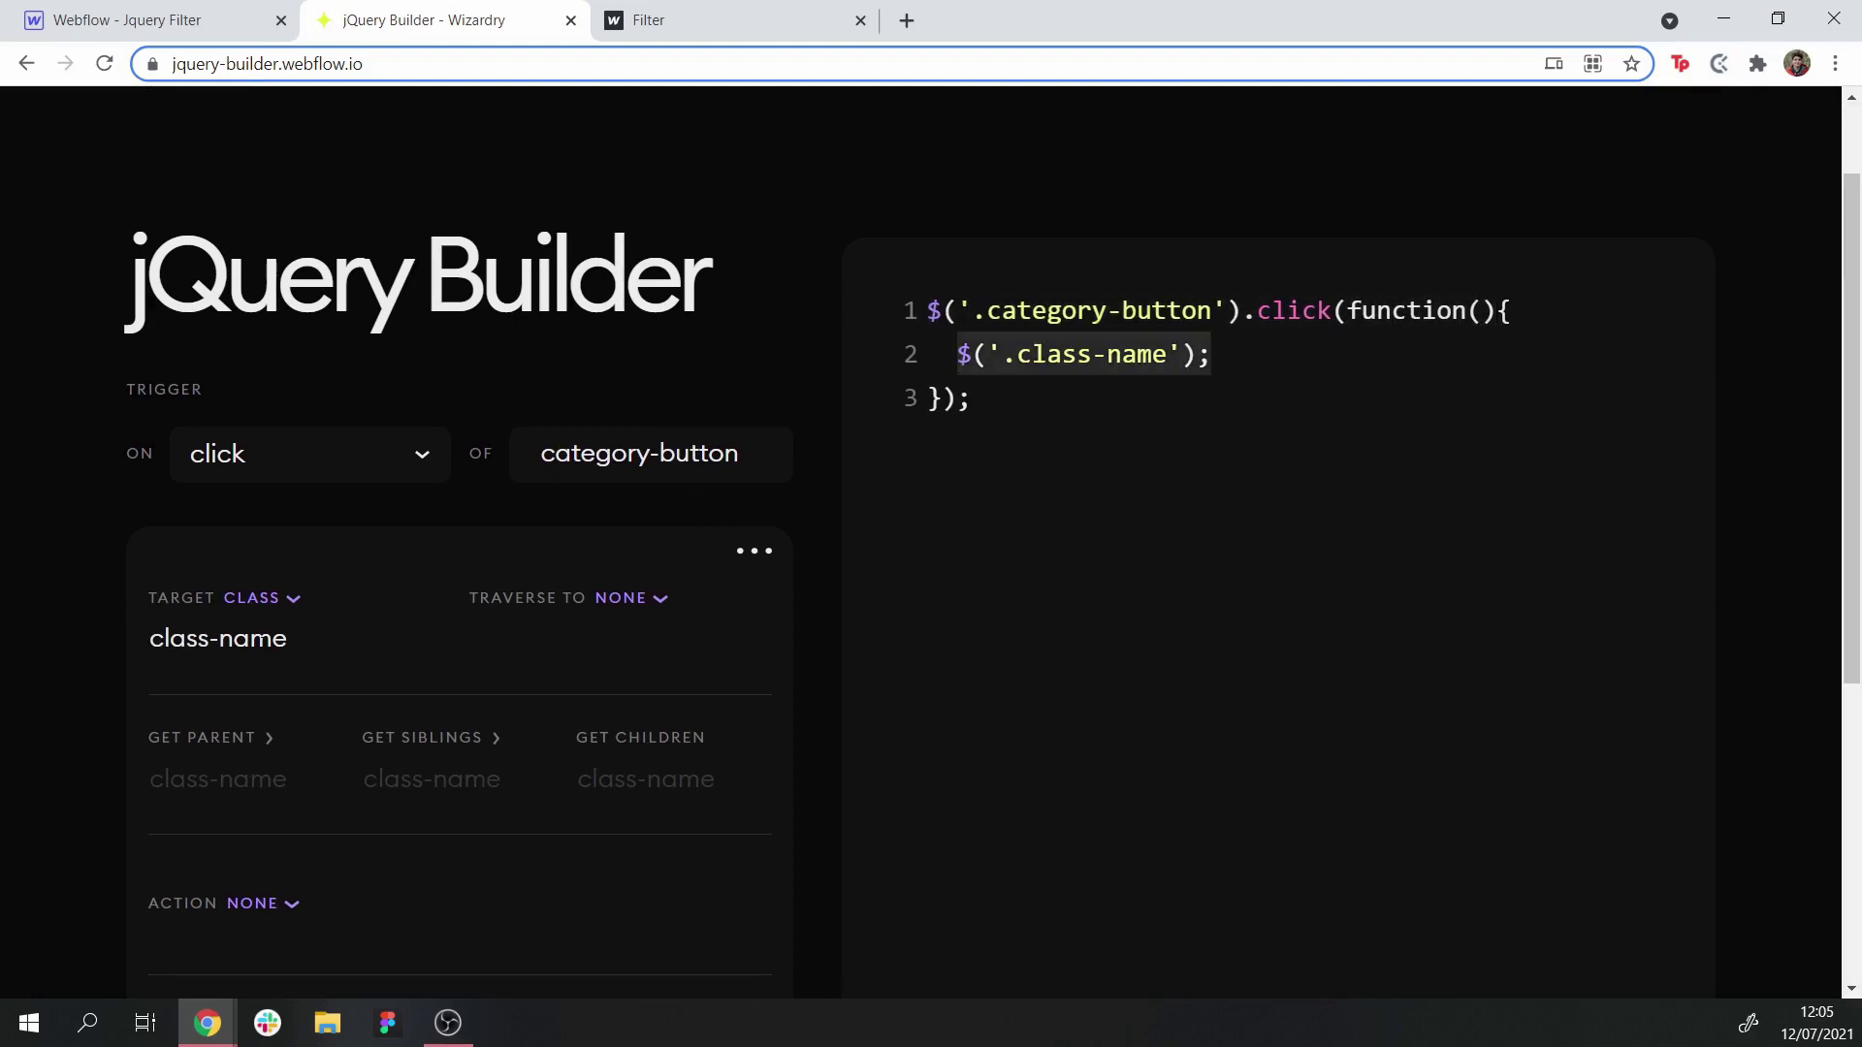
click(218, 638)
click(127, 20)
click(377, 5)
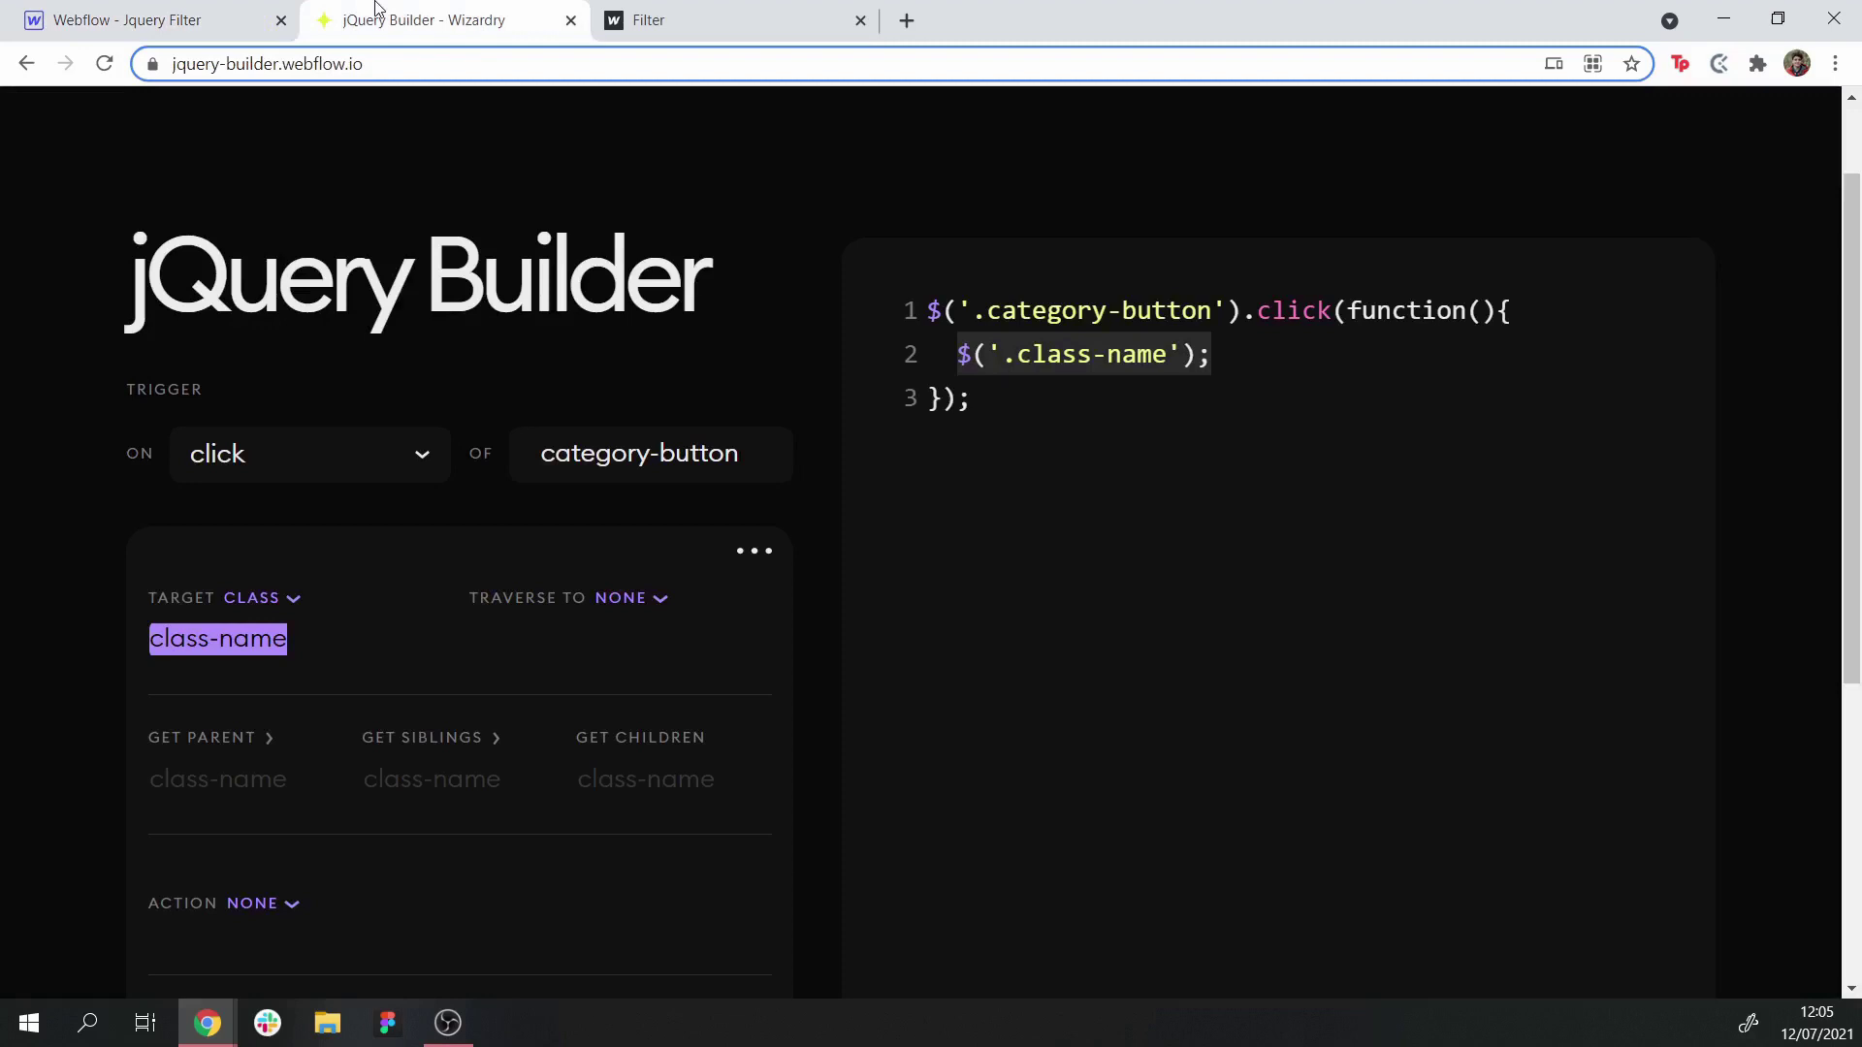
Keep the first block's target type as class and paste category-button as its target
click(279, 601)
scroll(329, 679, down, 1)
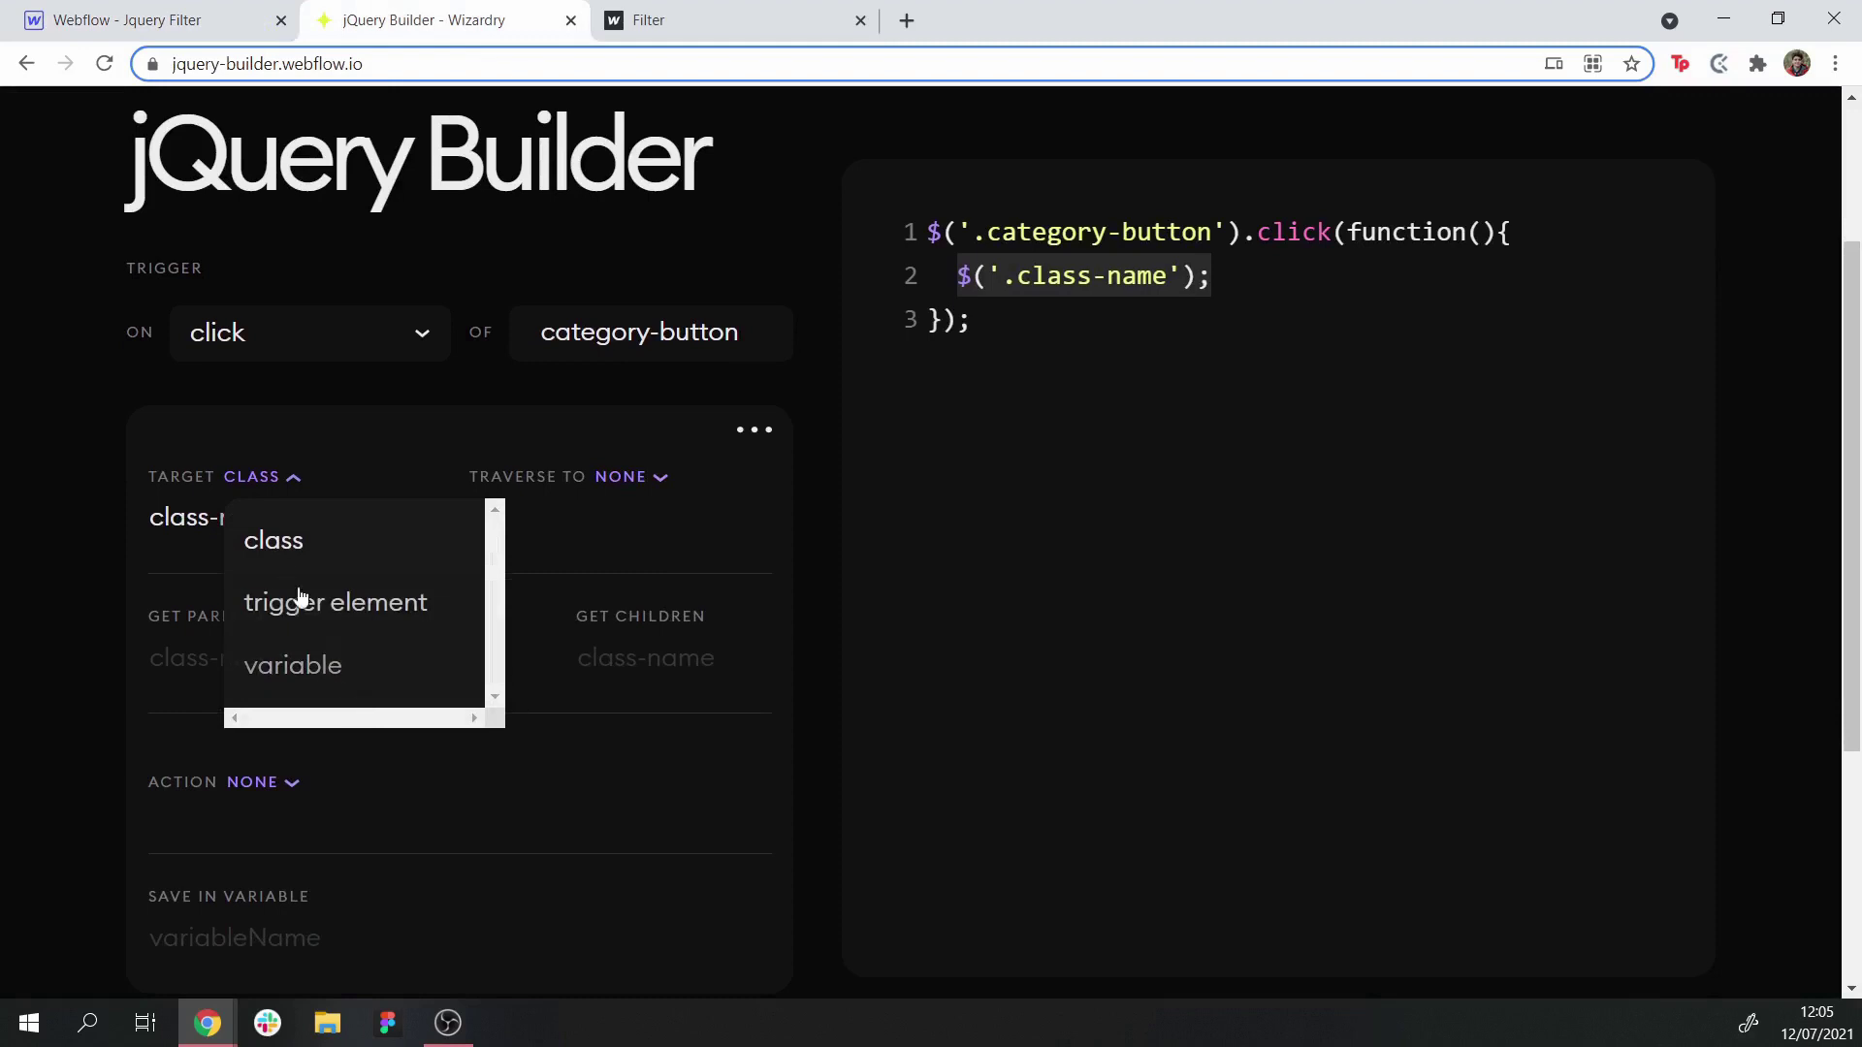
click(254, 487)
drag(289, 518, 274, 278)
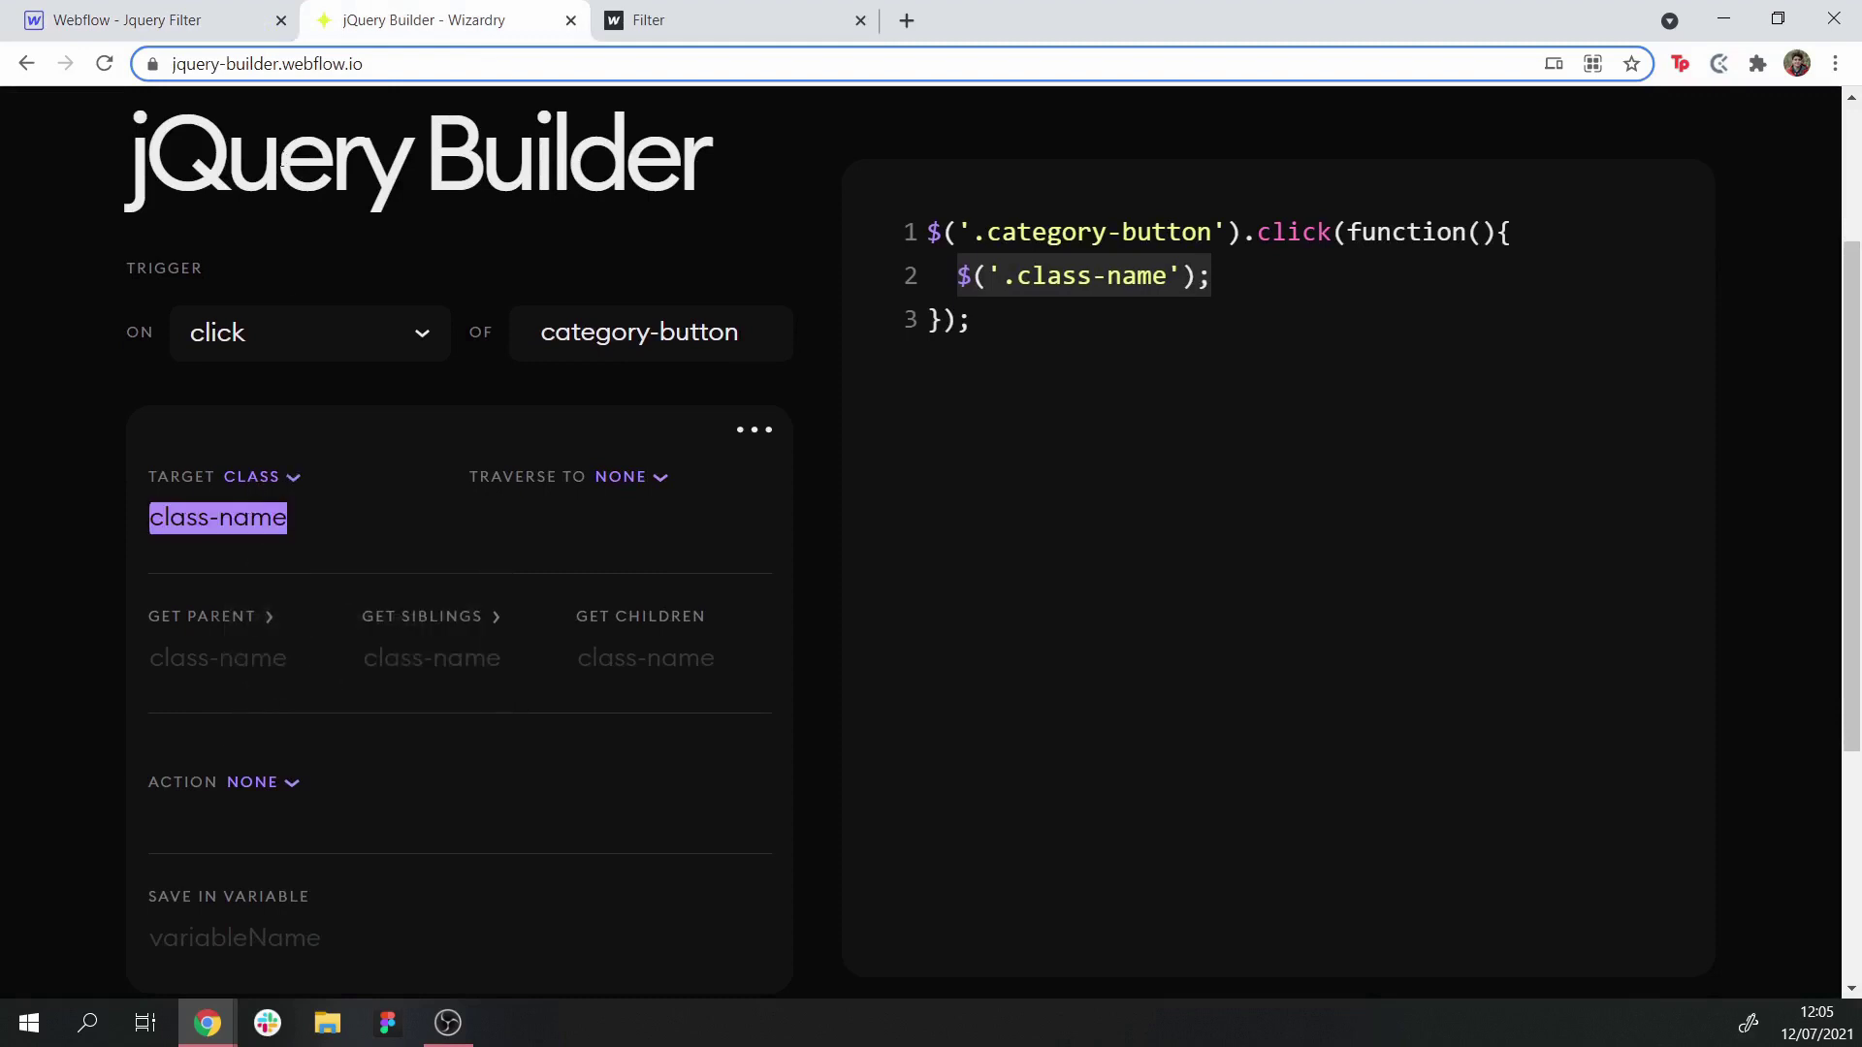
click(233, 19)
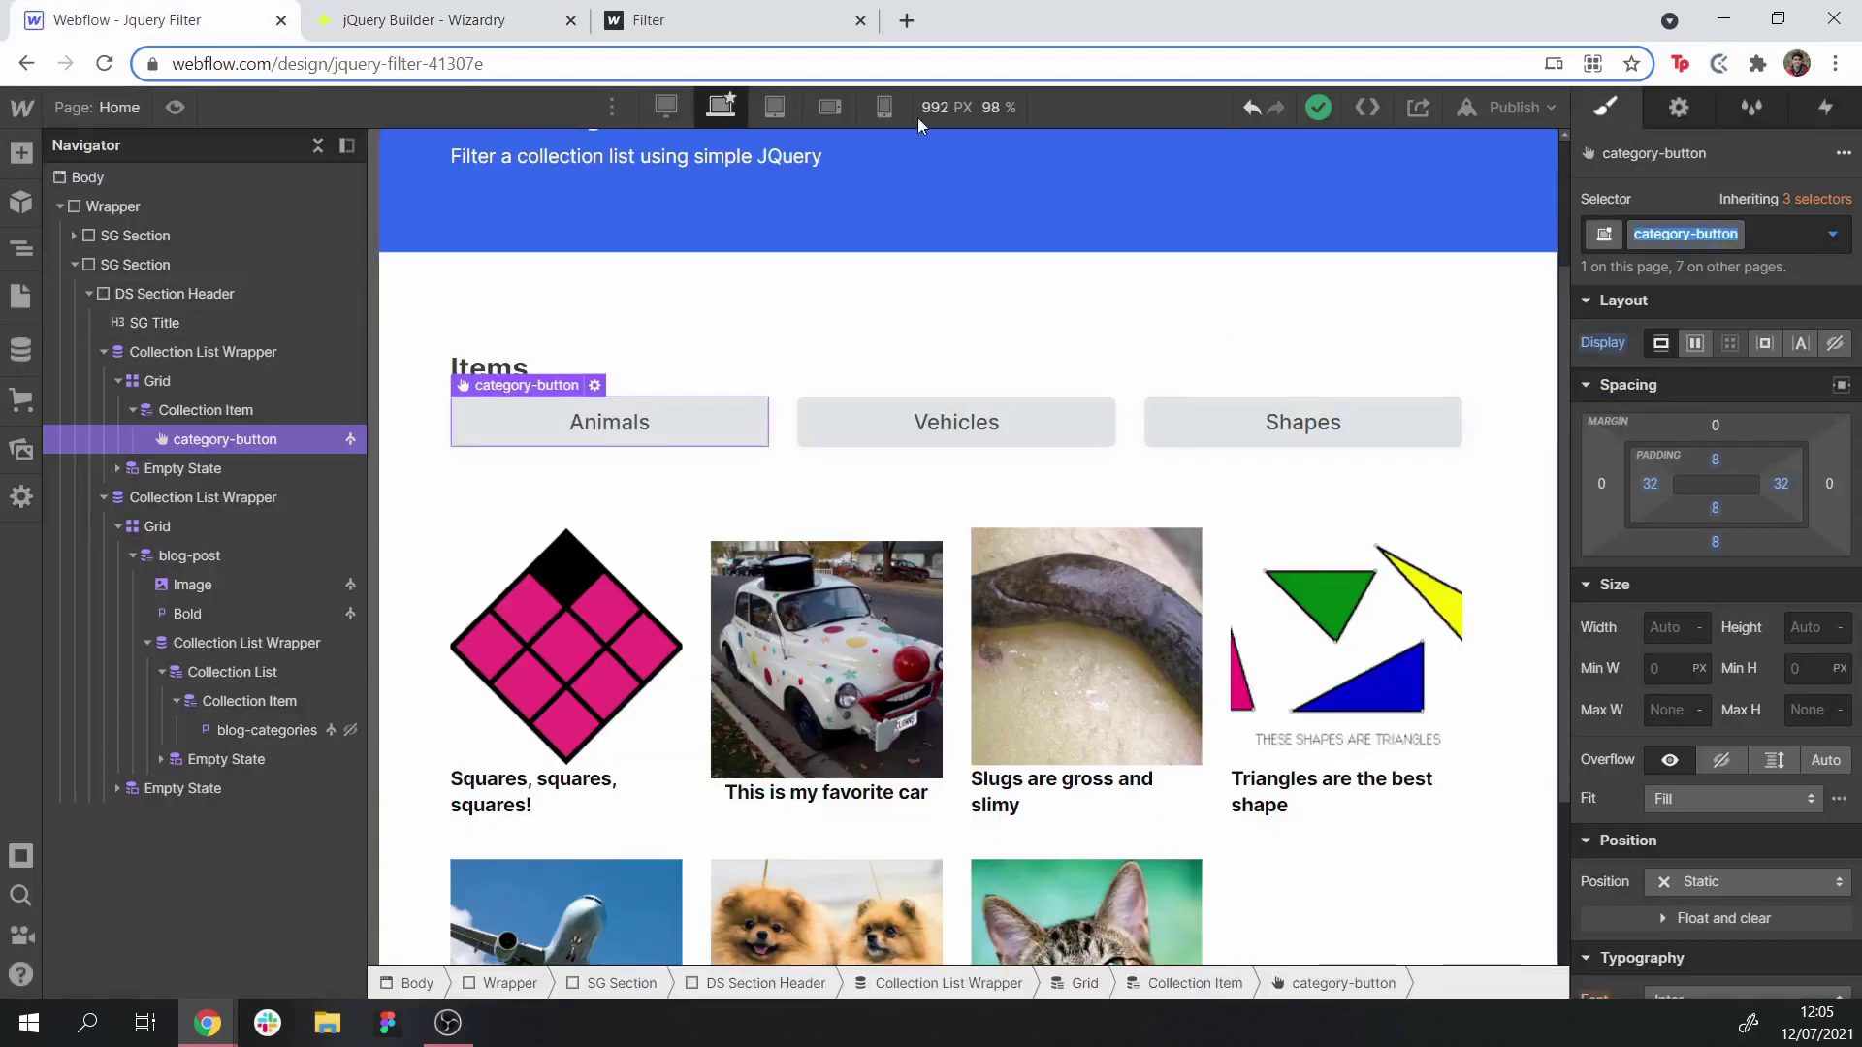
click(543, 20)
text(category-button)
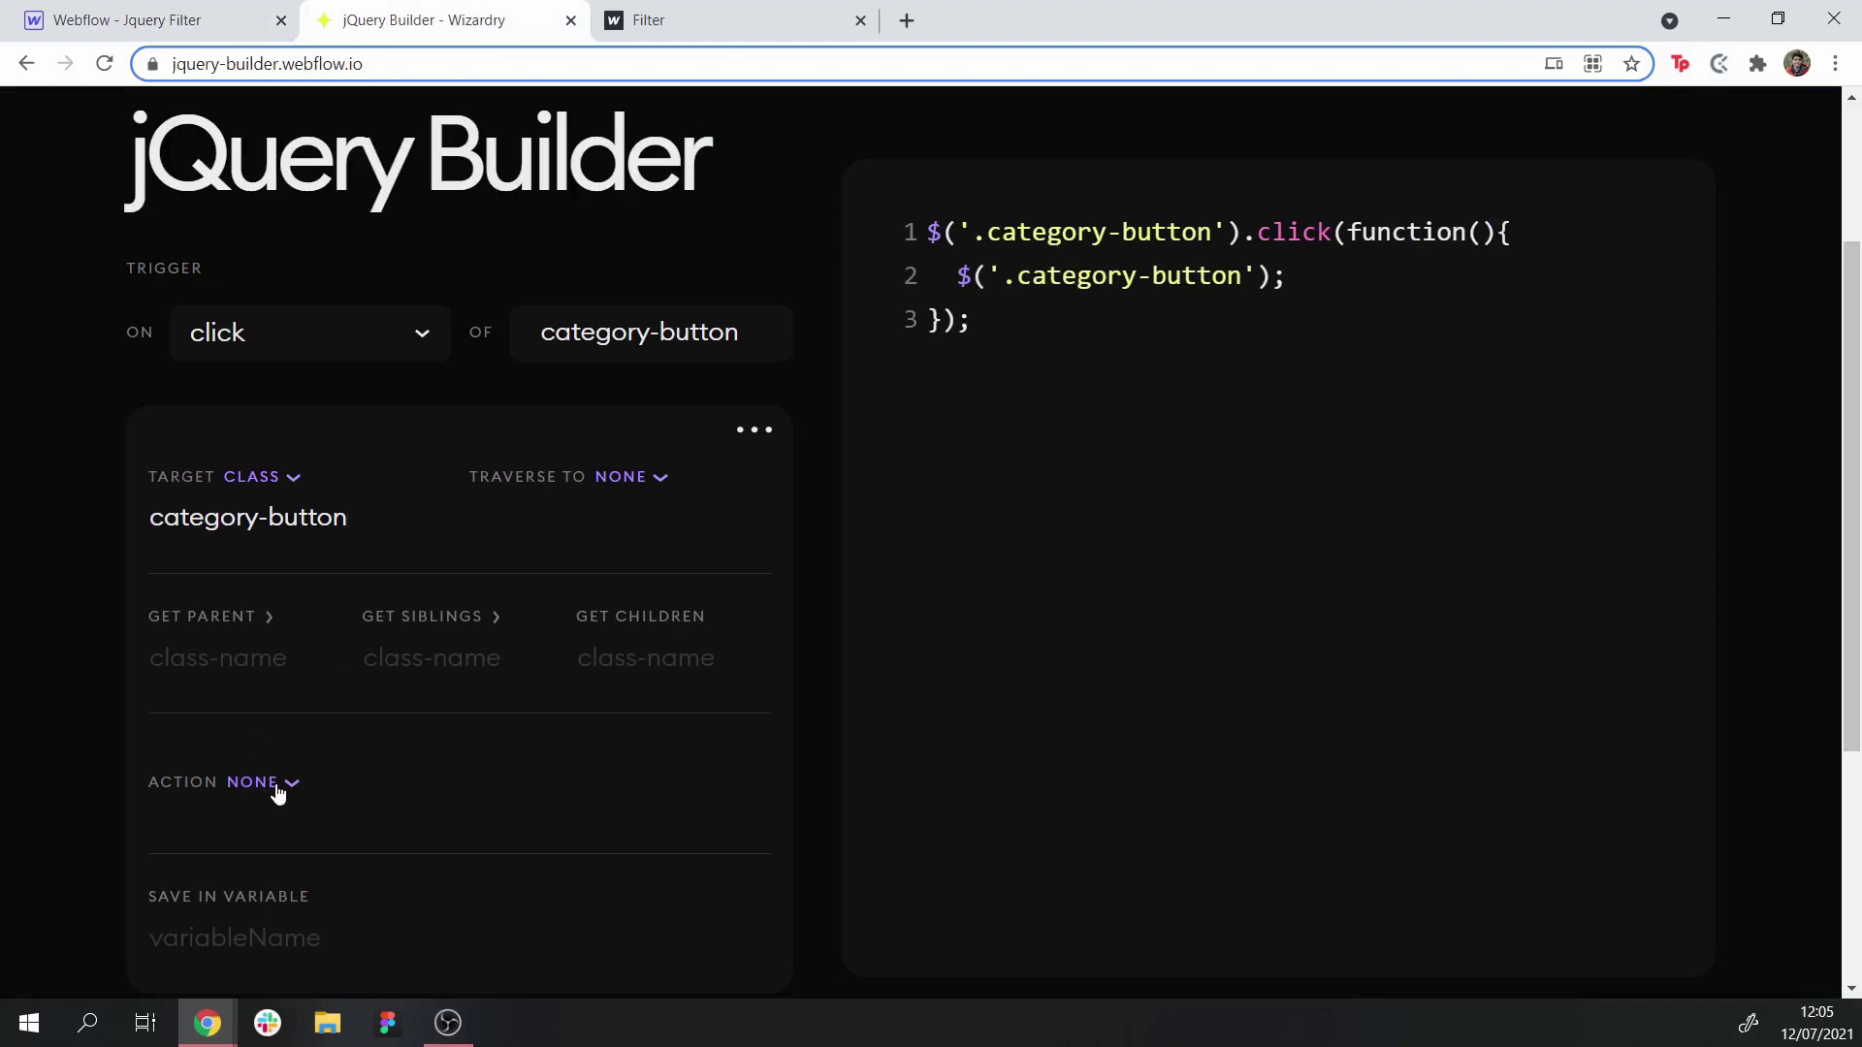
Set the block's action to Remove Class with the class name active
click(276, 783)
scroll(364, 887, down, 2)
click(352, 912)
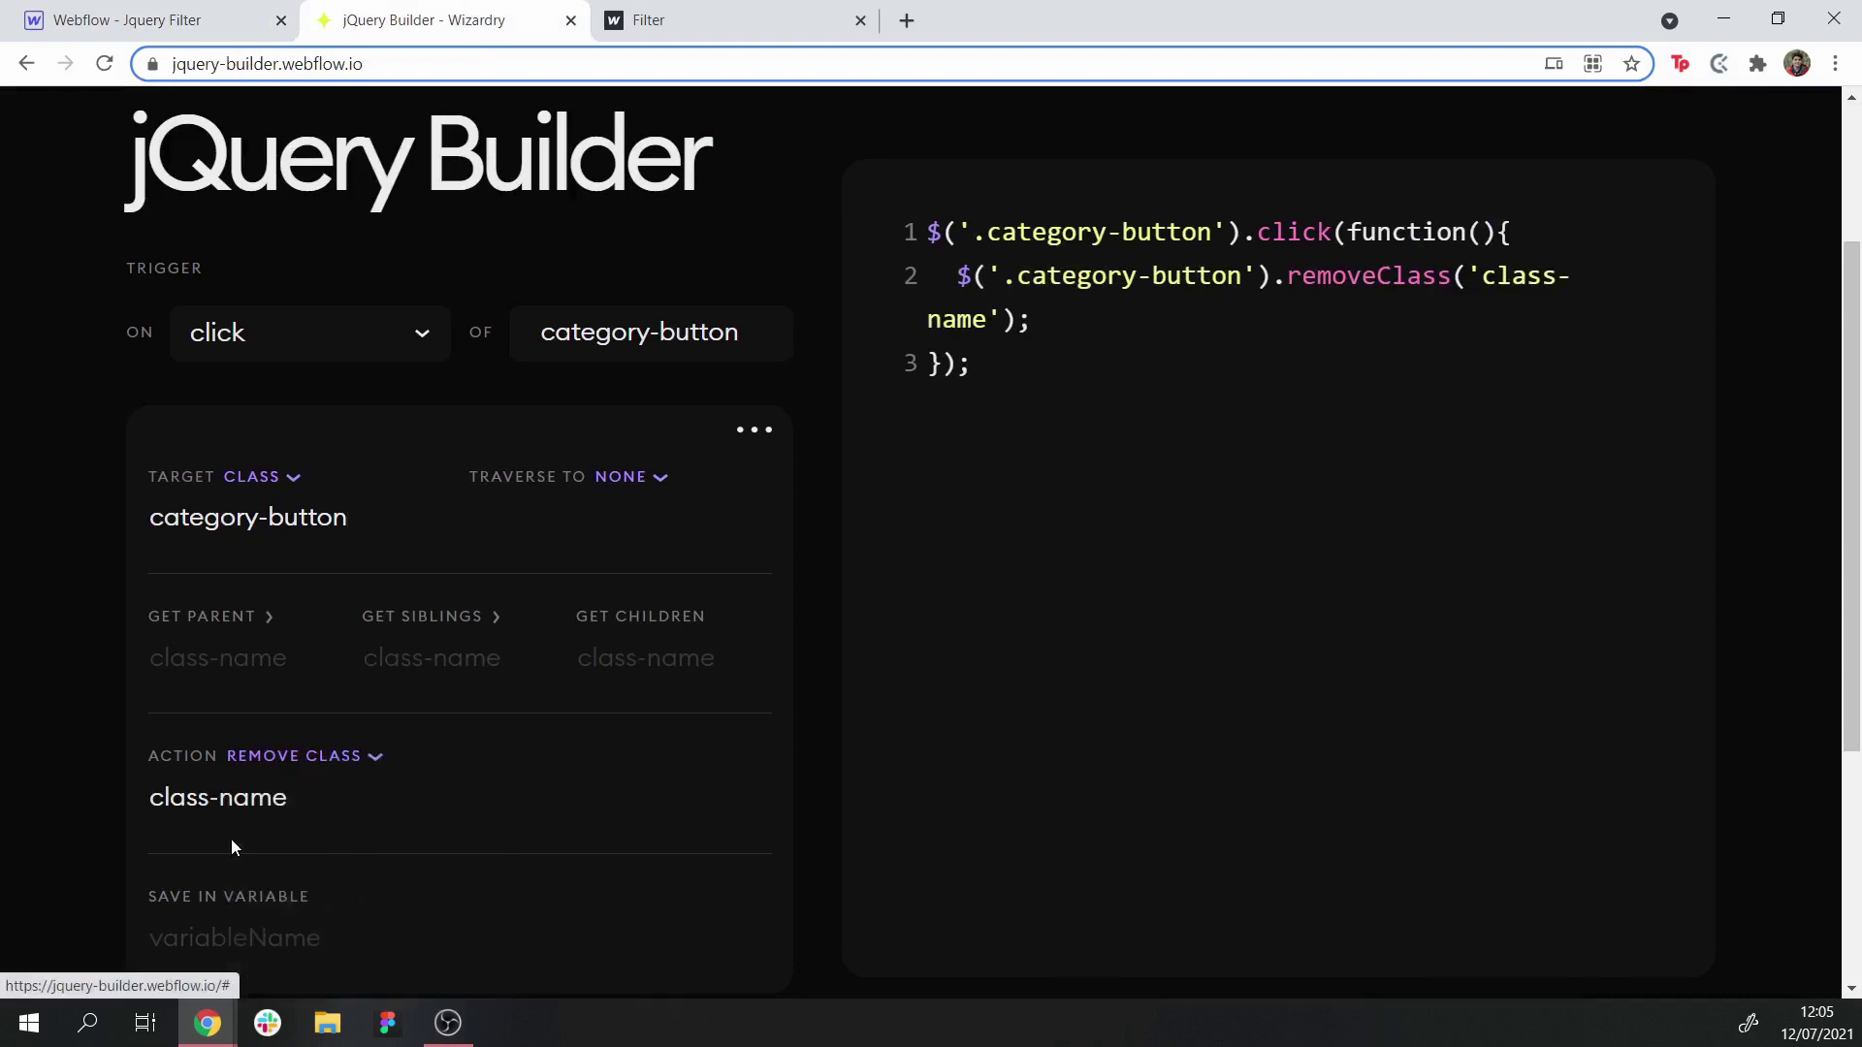
triple_click(232, 805)
text(active)
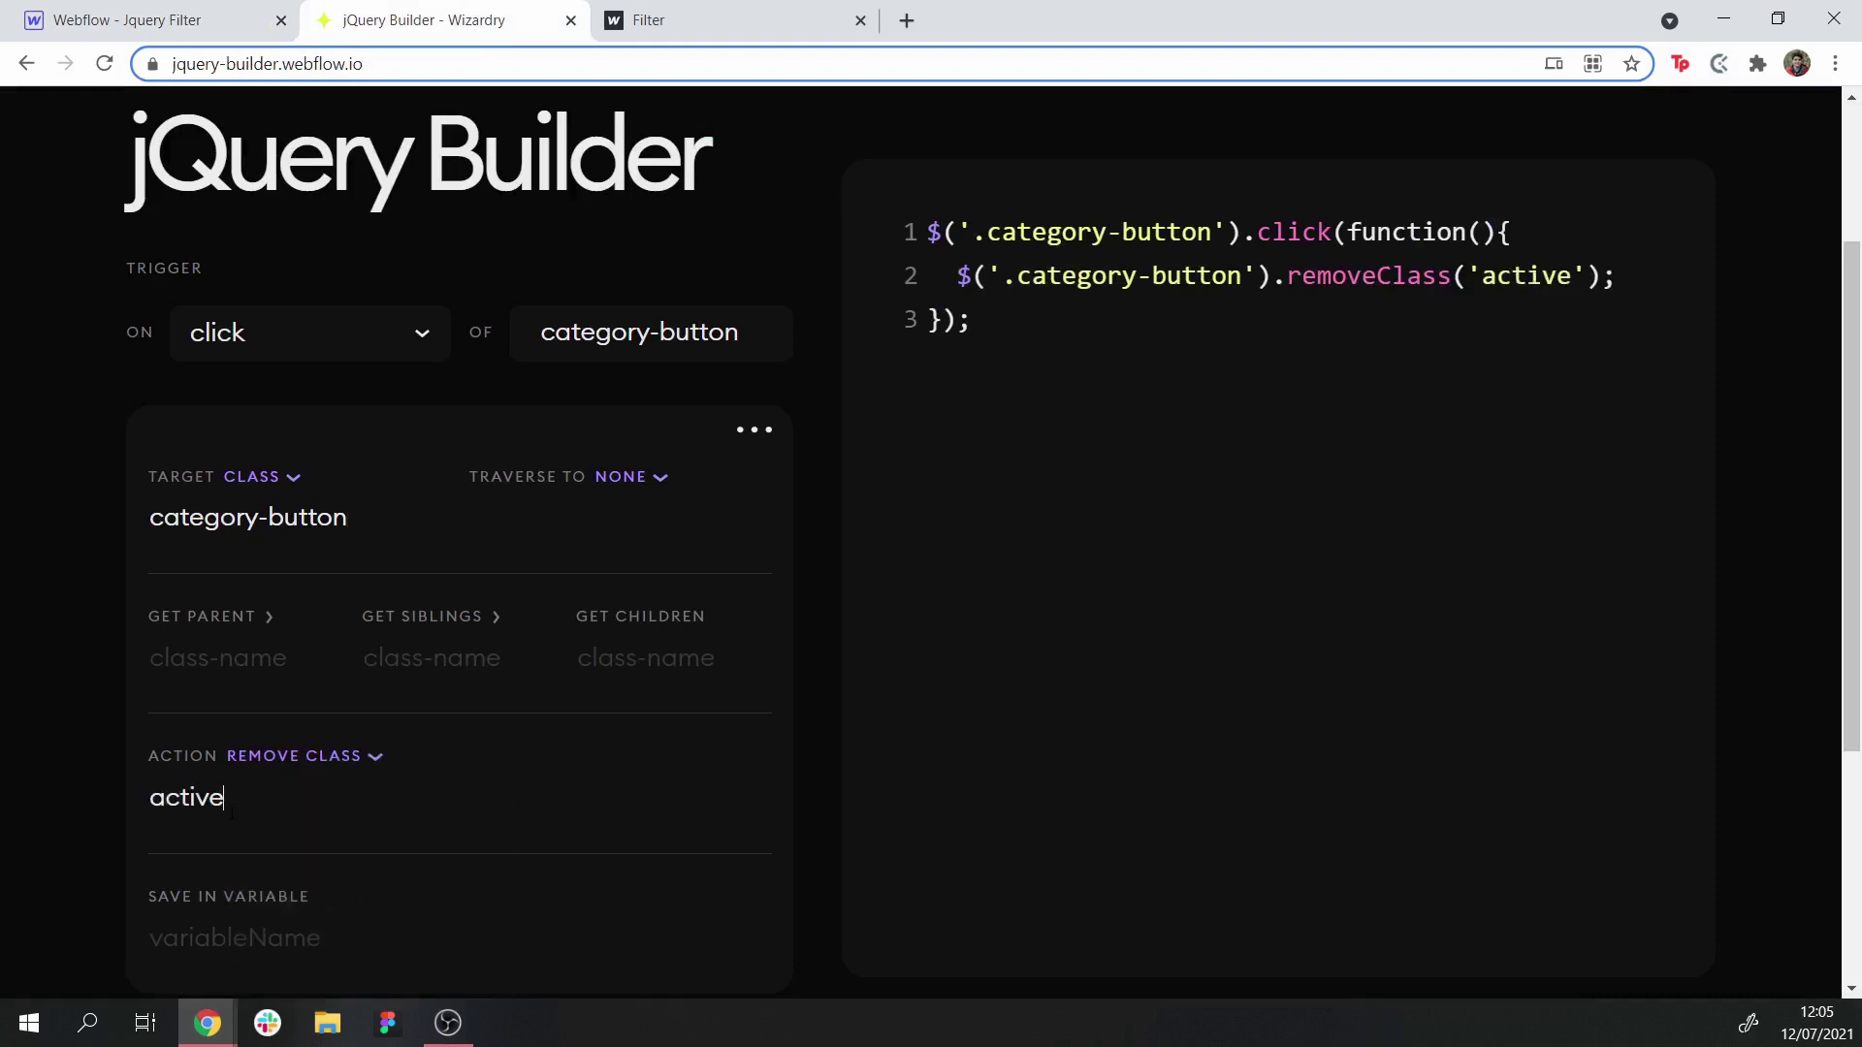
click(122, 8)
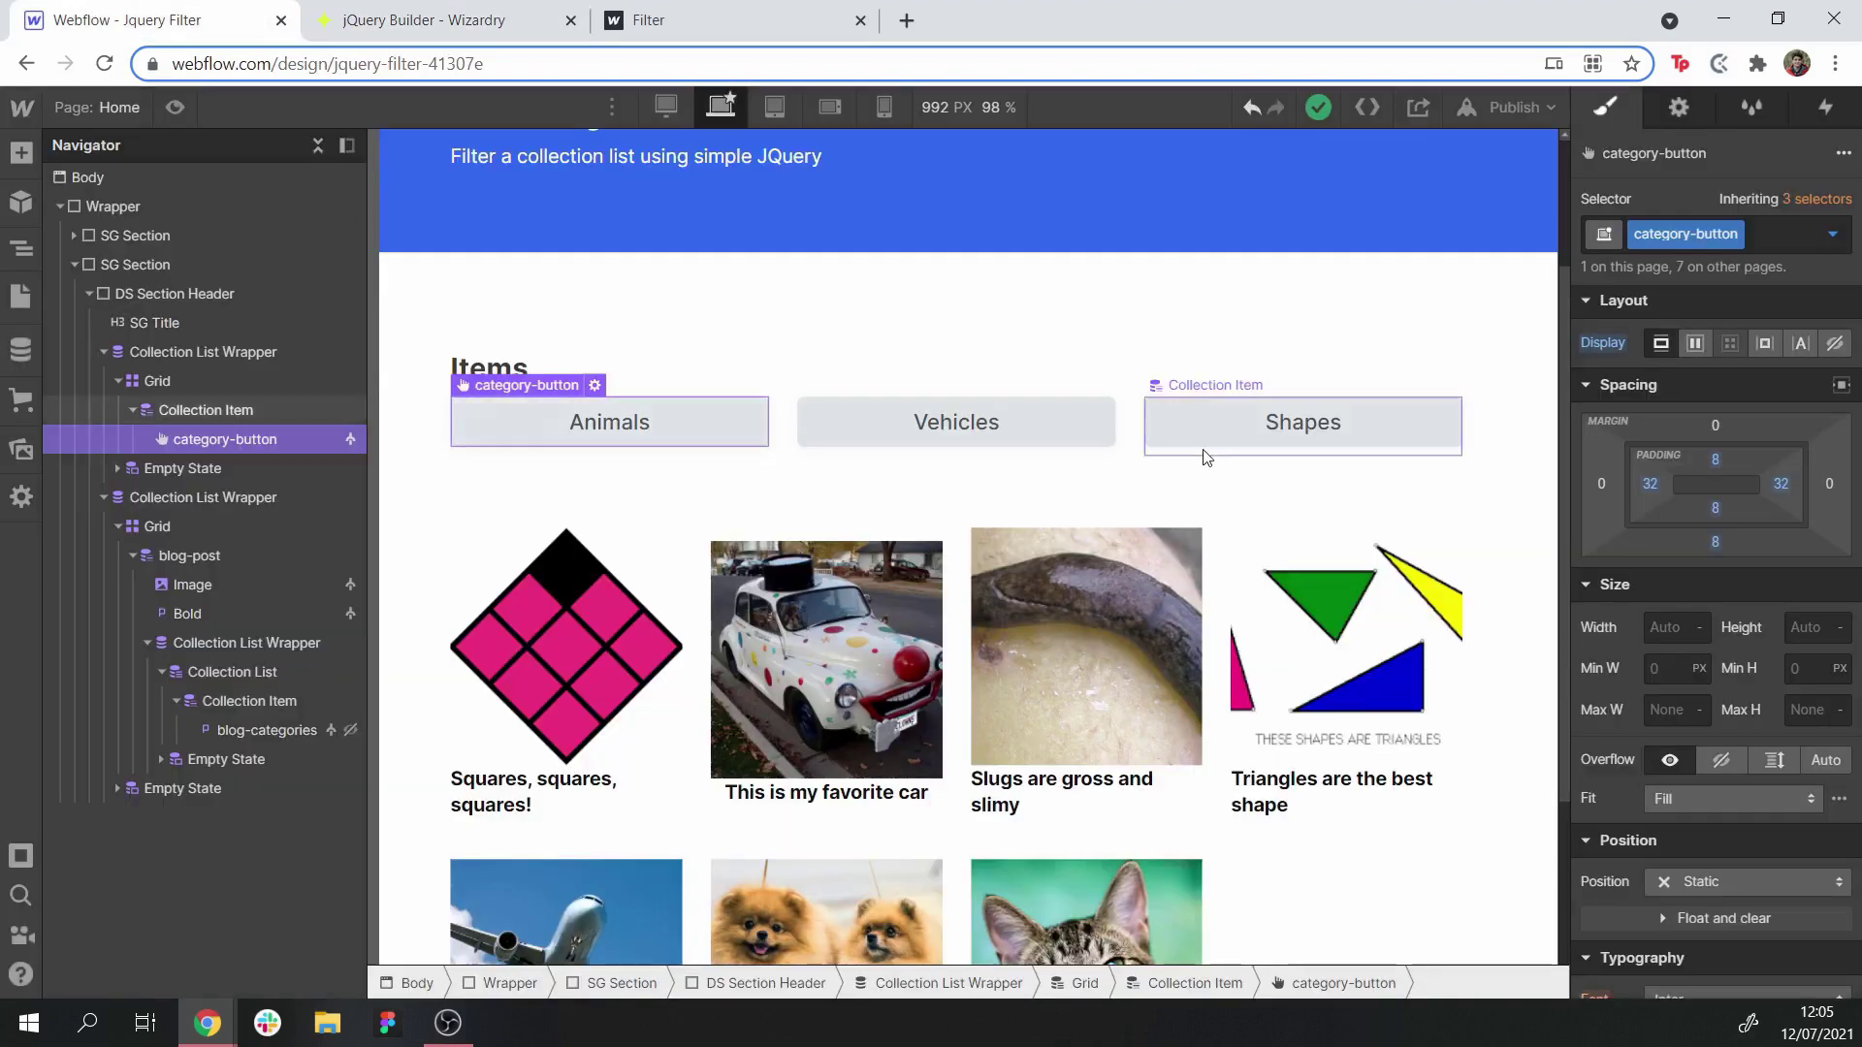
Add a new script block whose target is the trigger element
key(ctrl+Tab)
scroll(587, 773, down, 3)
click(754, 187)
click(805, 241)
scroll(801, 312, down, 1)
triple_click(254, 779)
click(293, 738)
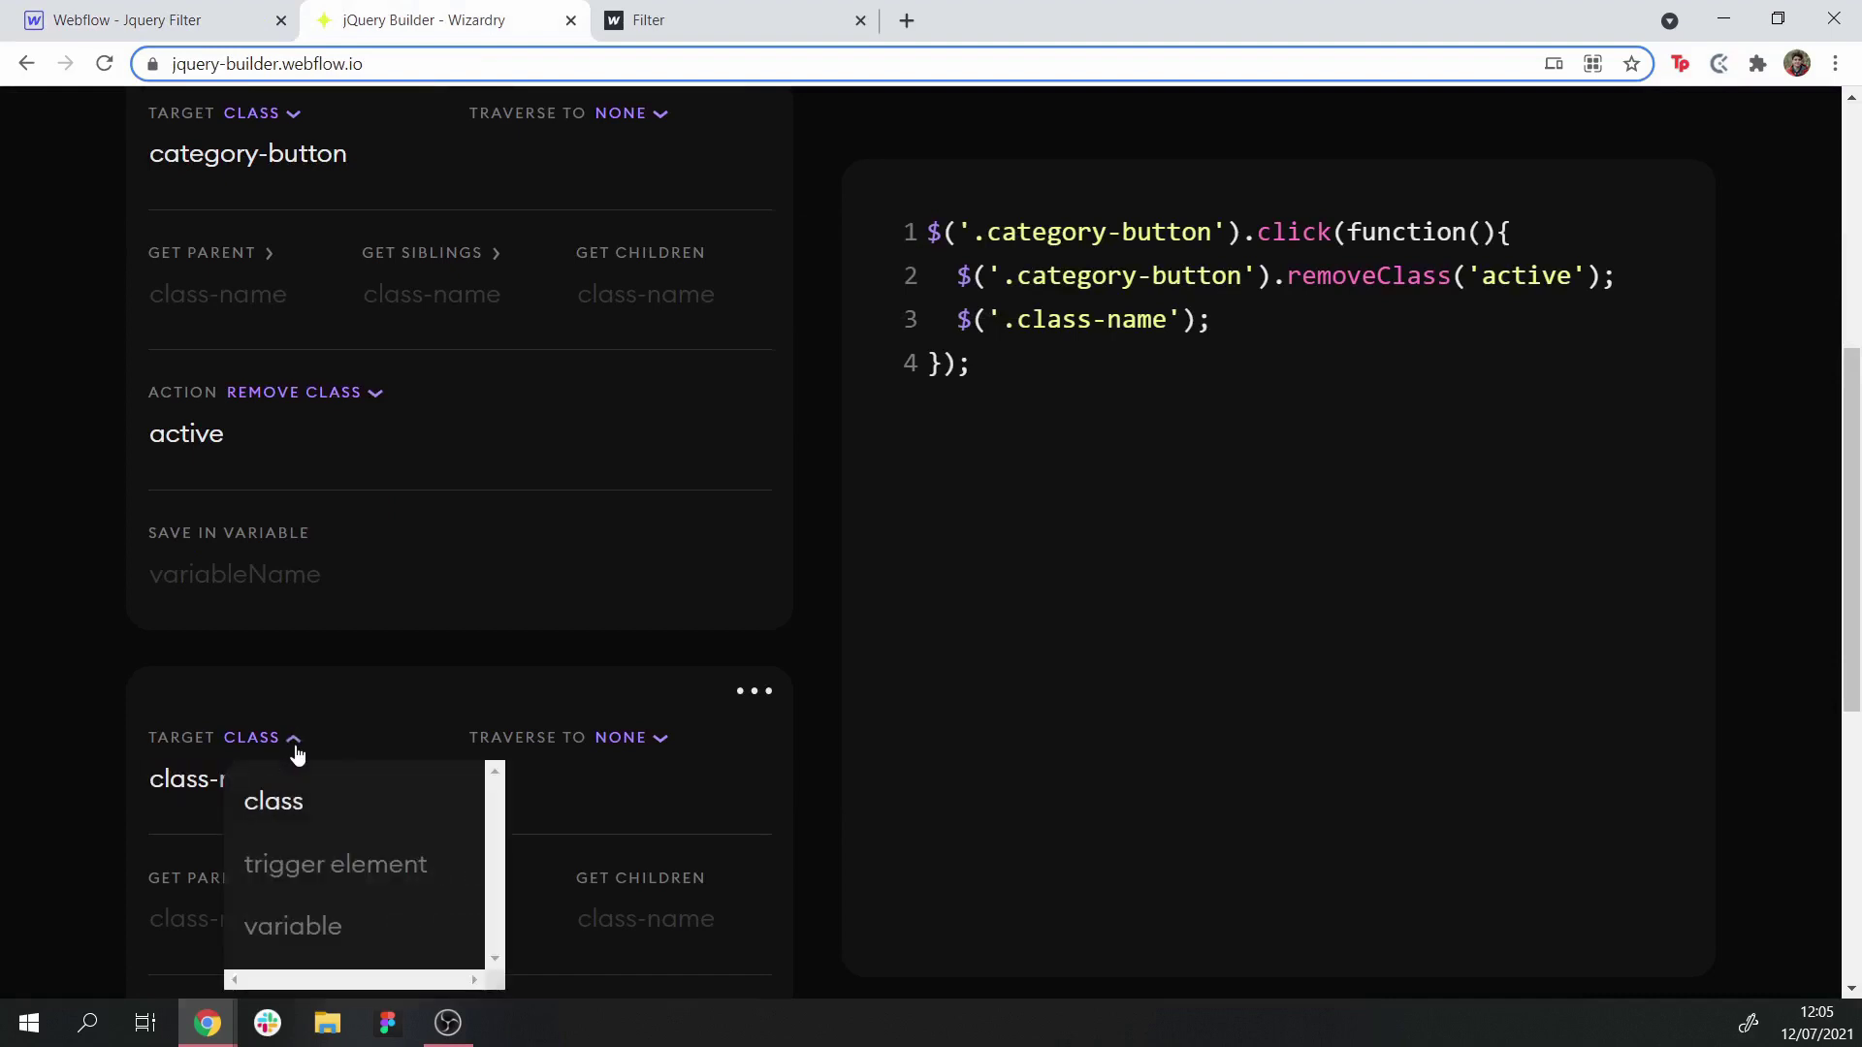
click(367, 877)
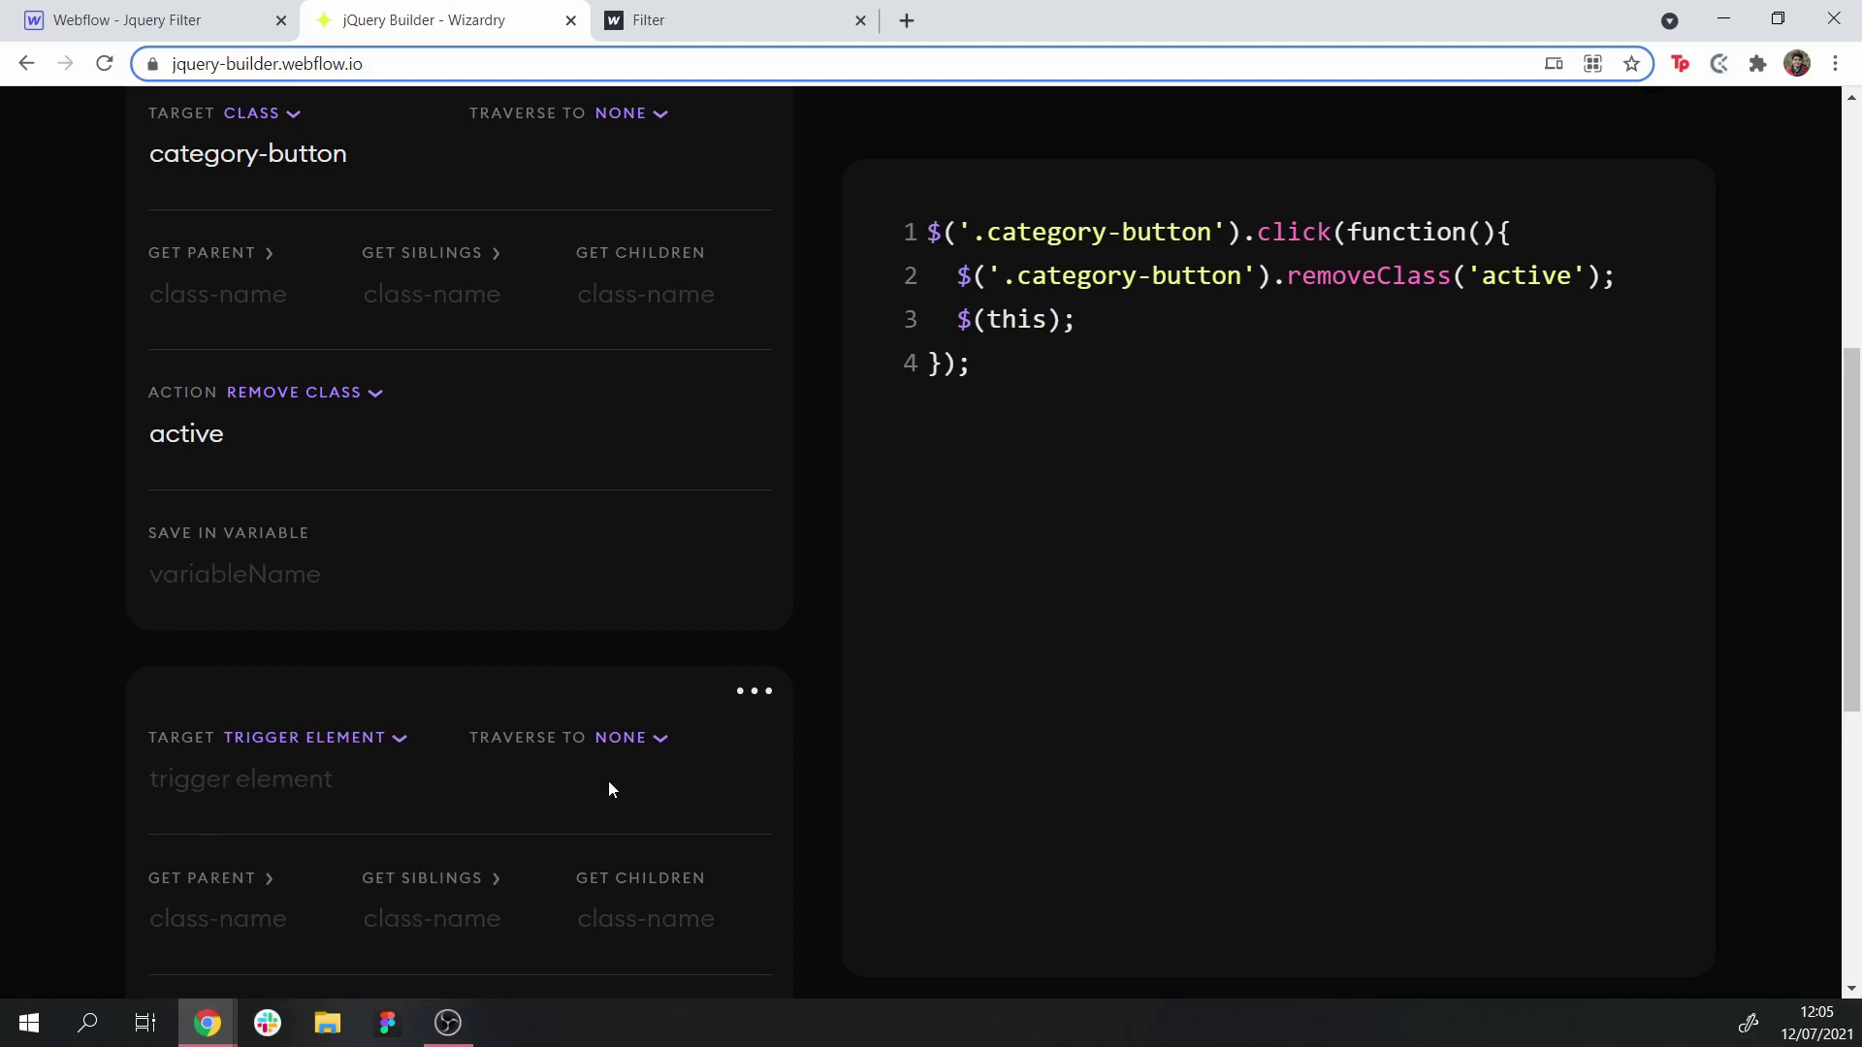
Set that block's action to add the class active
scroll(609, 783, down, 3)
click(260, 680)
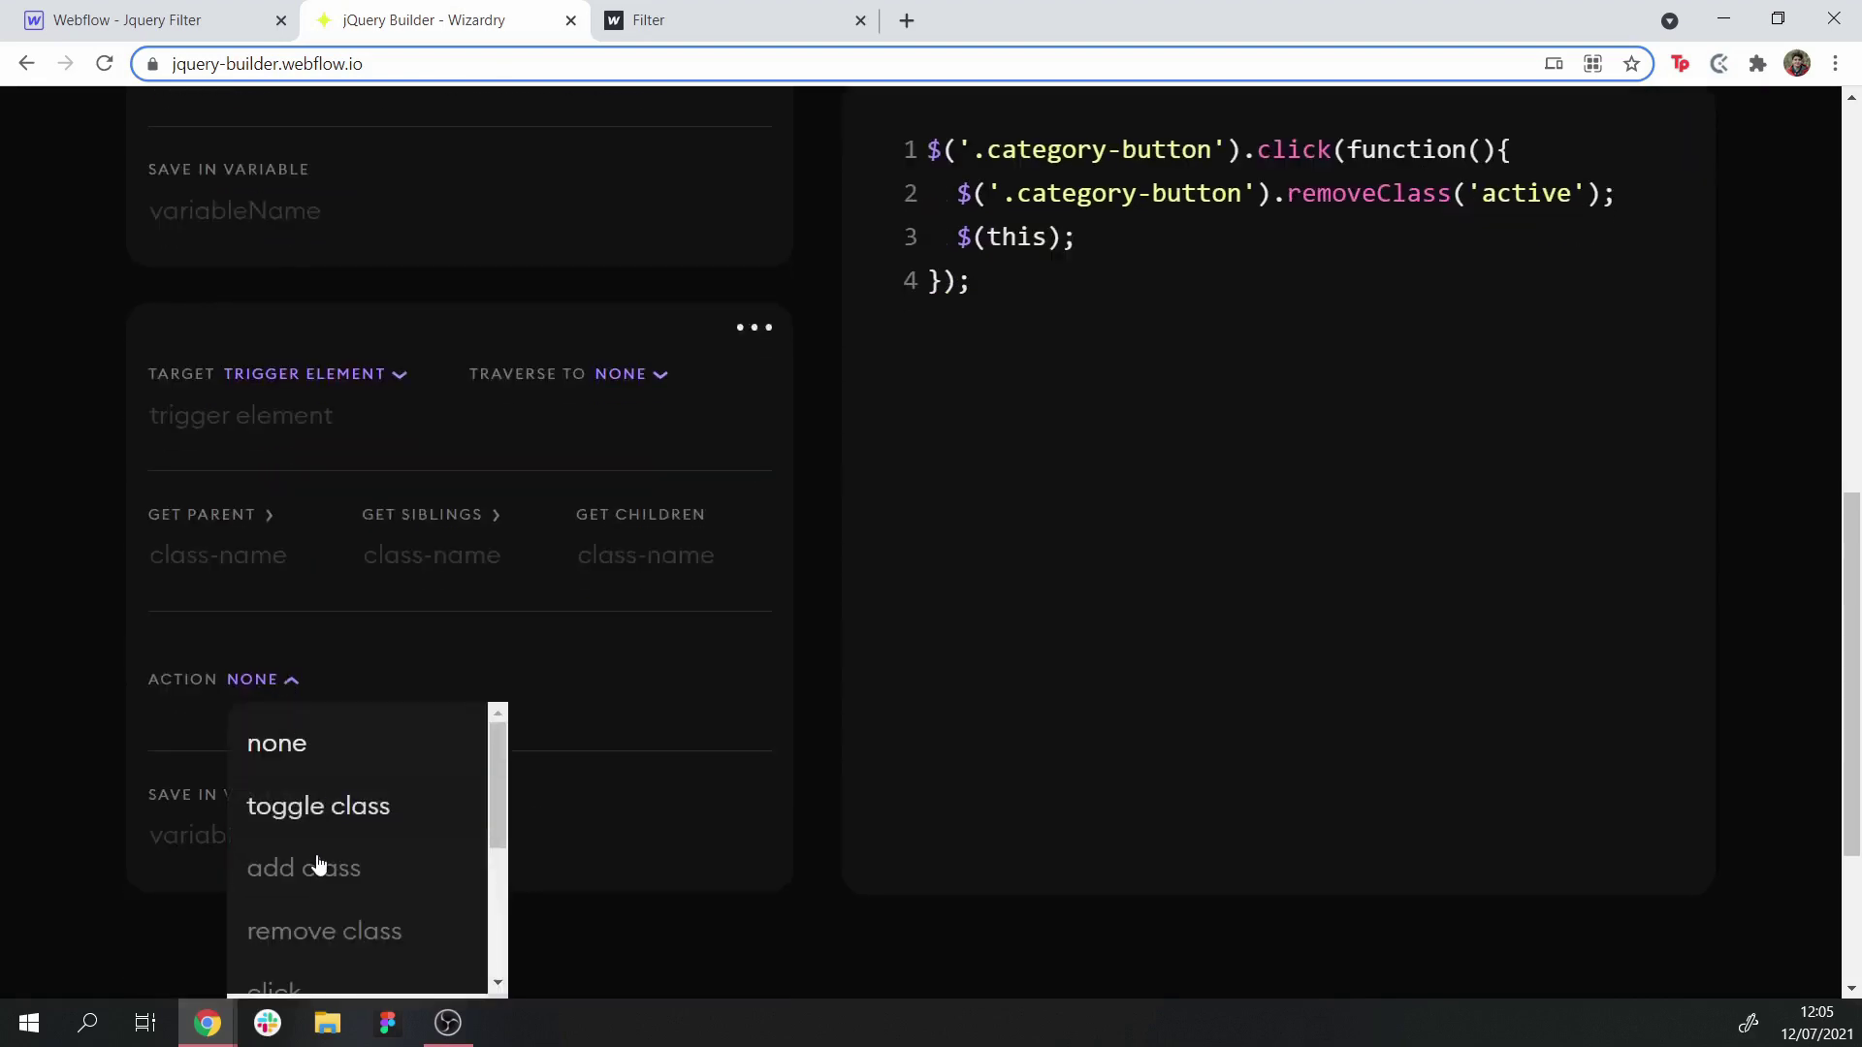
click(311, 861)
double_click(252, 695)
key(ctrl+a)
text(active)
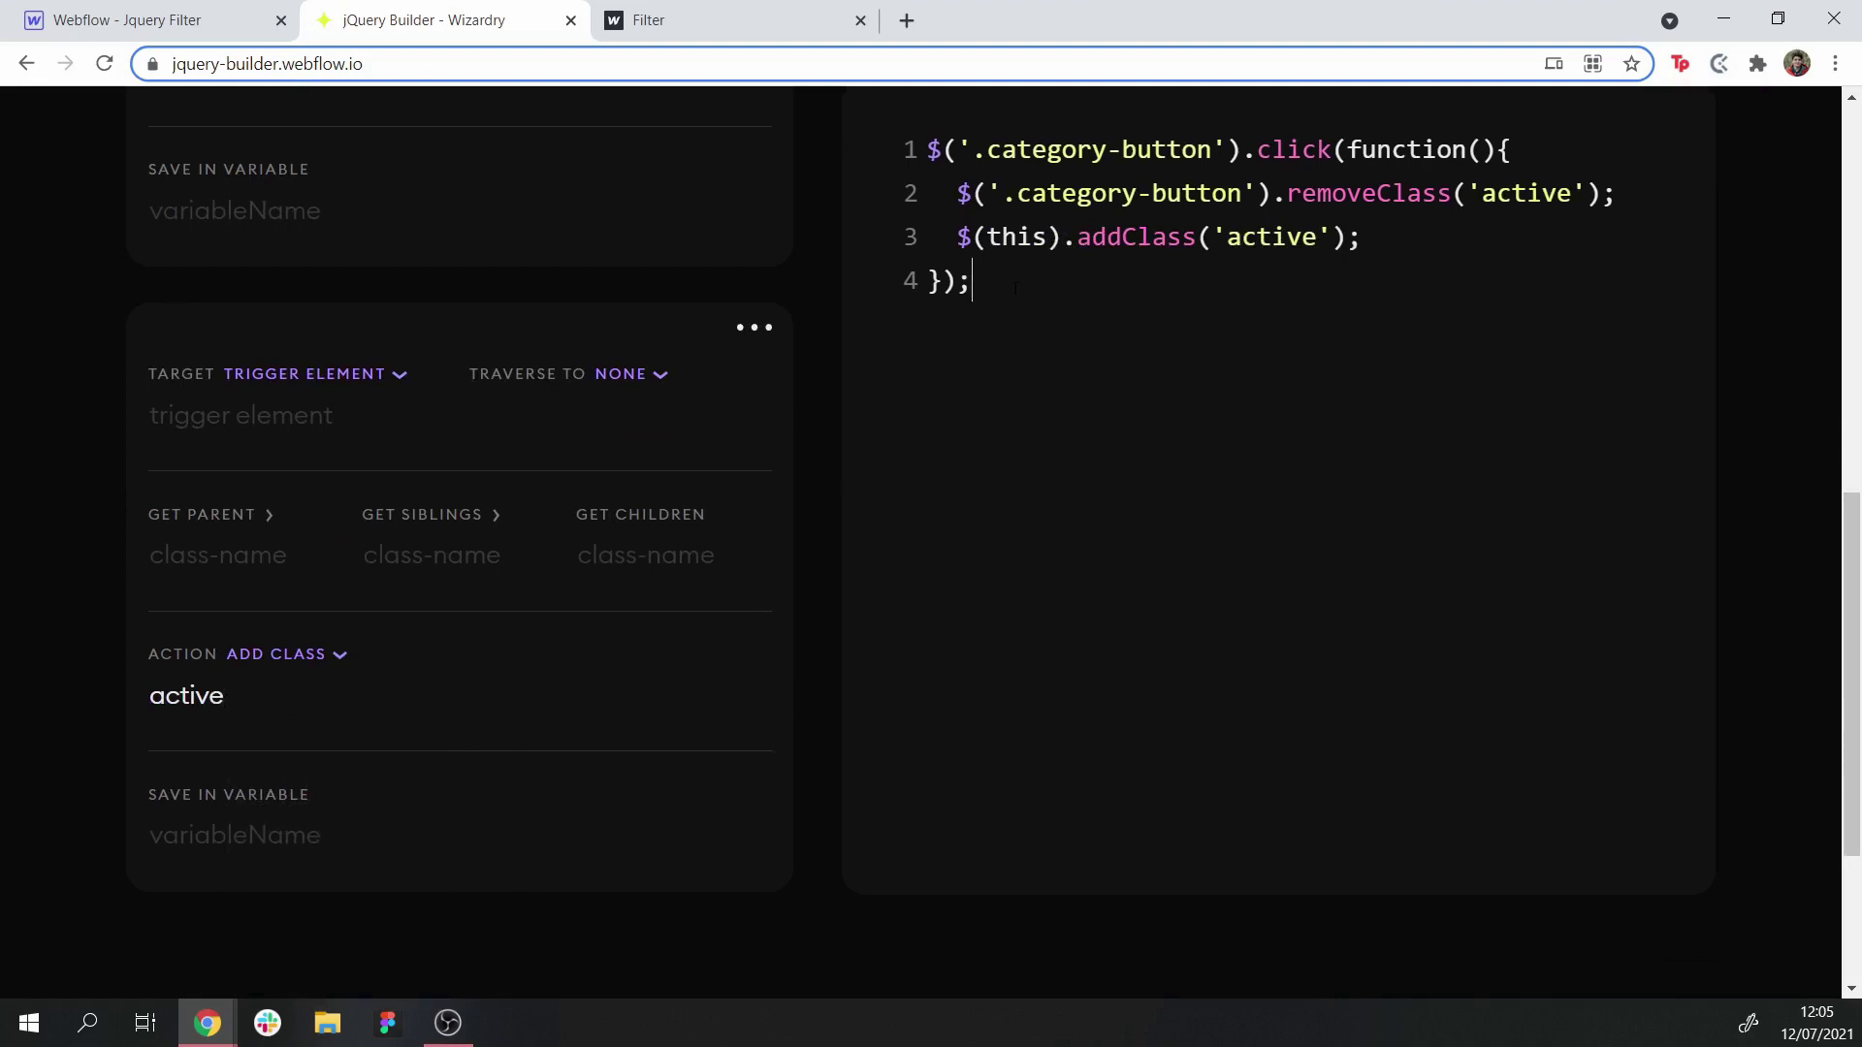
Select the whole generated script for copying
drag(1014, 287, 894, 165)
key(ctrl+c)
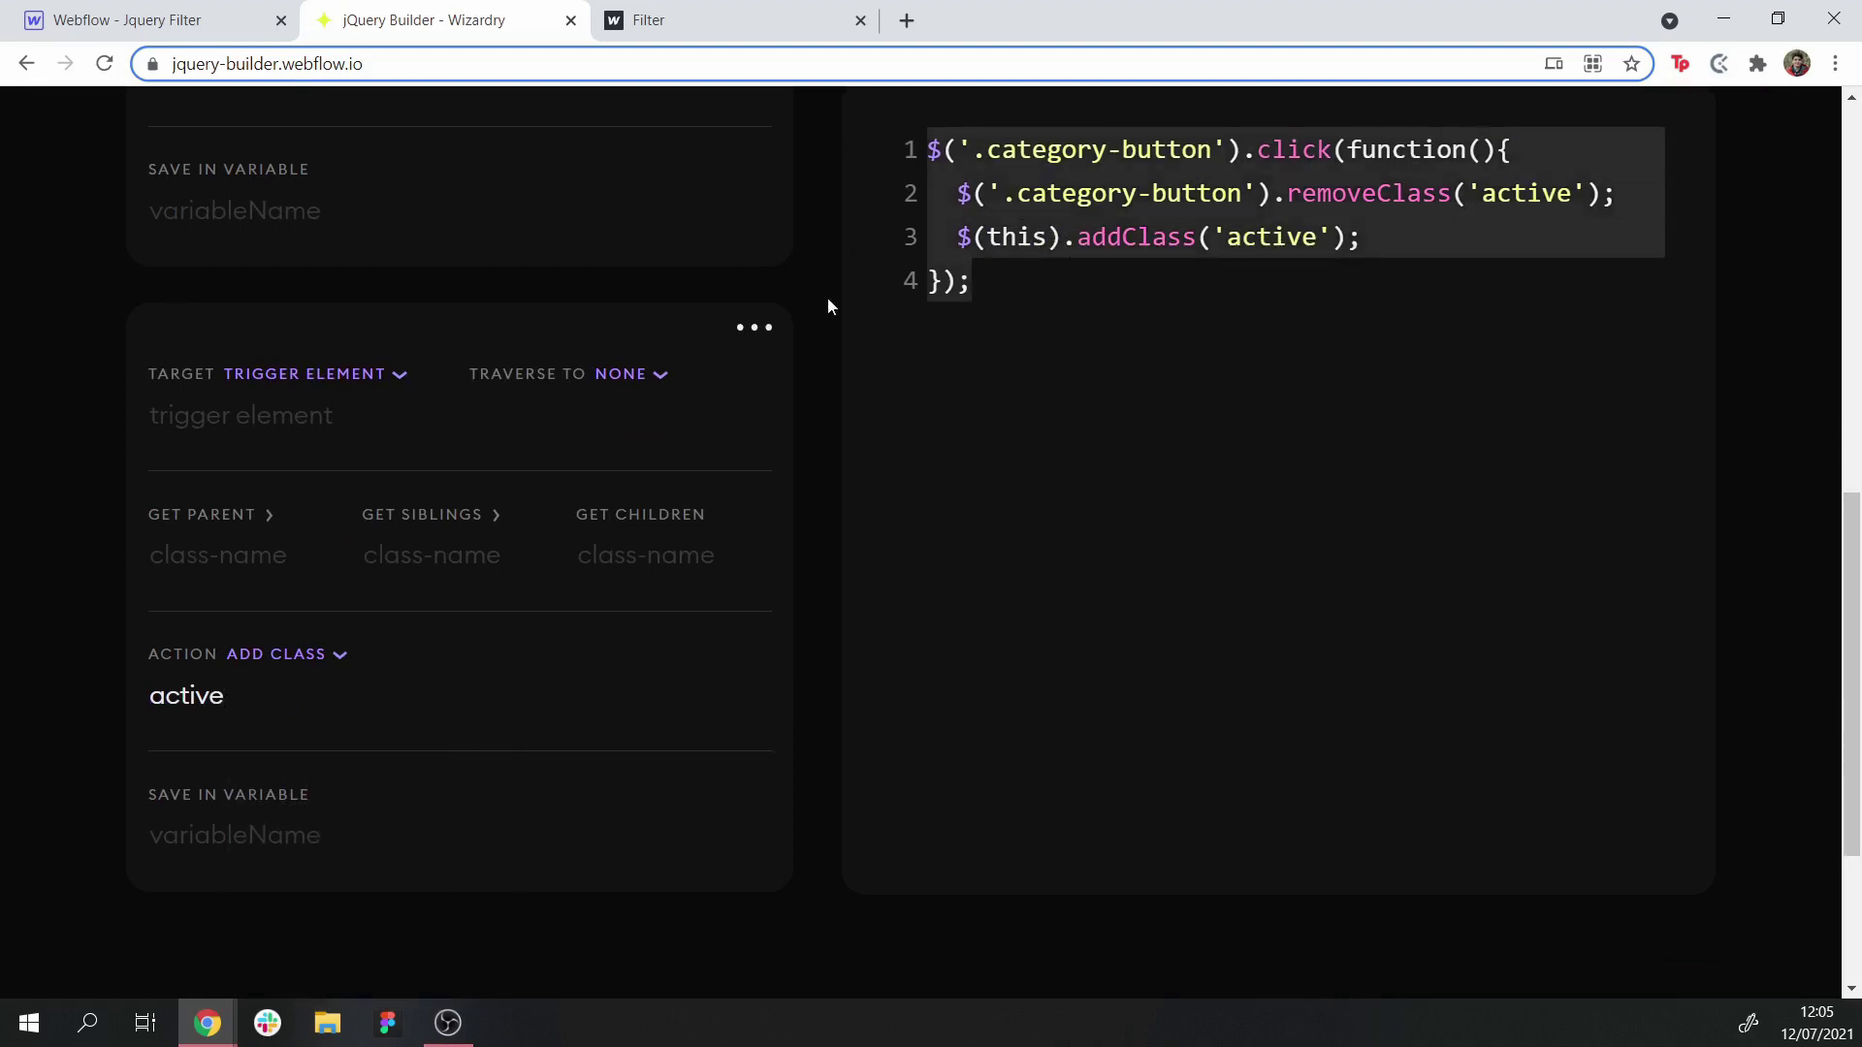
click(126, 20)
click(16, 305)
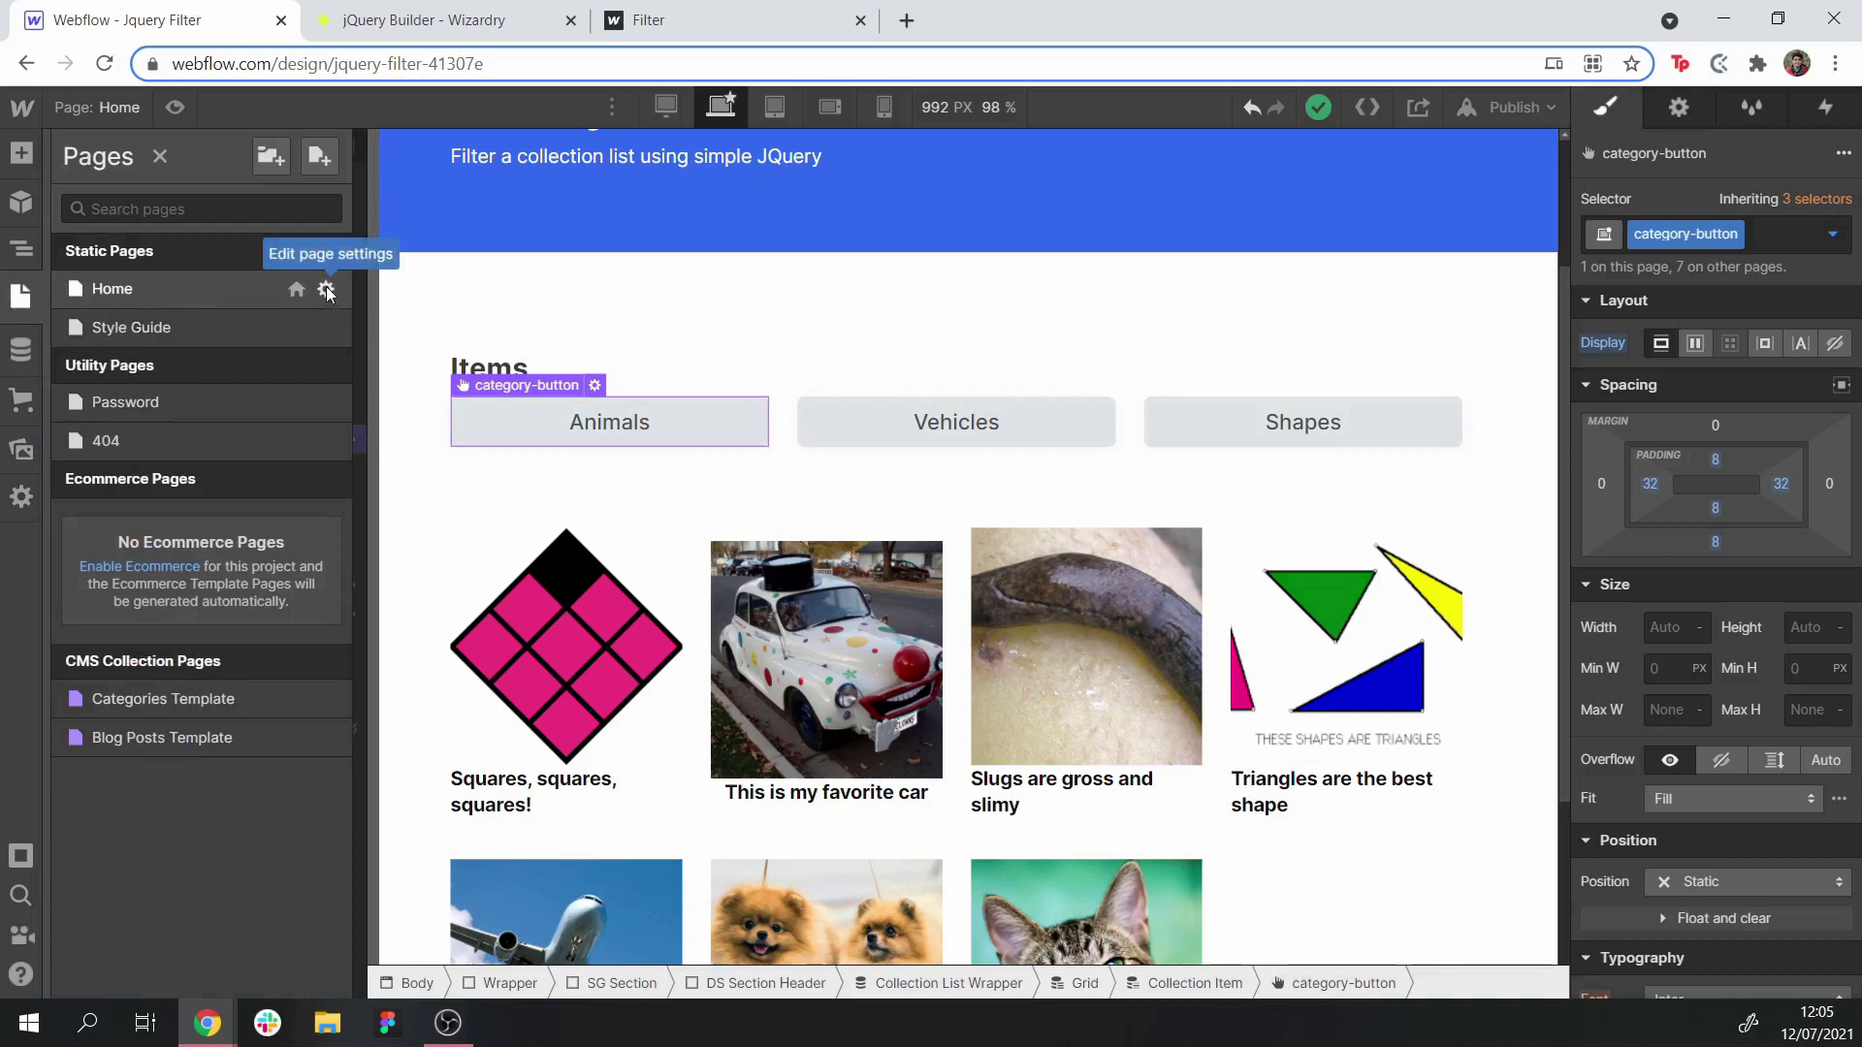
Paste the copied script between <script></script> tags in the Home page's Before </body> code
click(327, 291)
scroll(598, 702, down, 15)
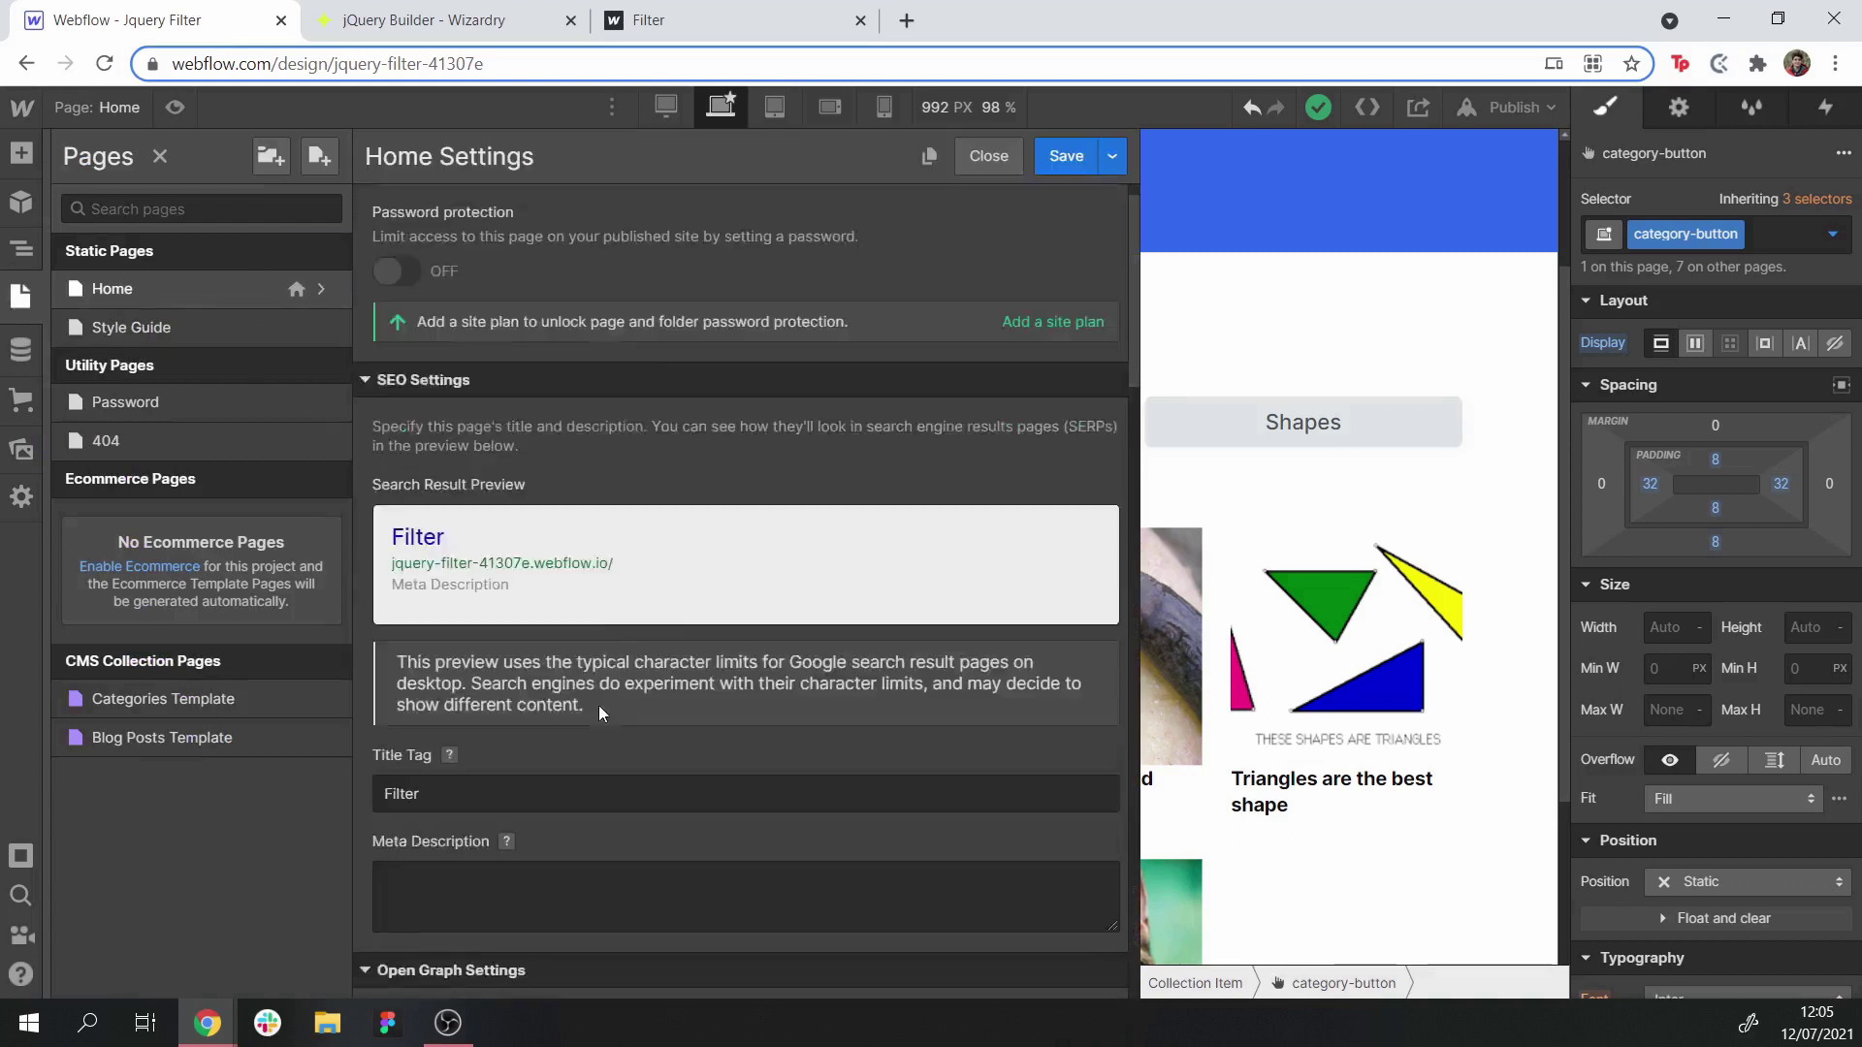
scroll(598, 702, down, 5)
click(445, 440)
text(<script>)
key(Return)
key(Return)
text(</script)
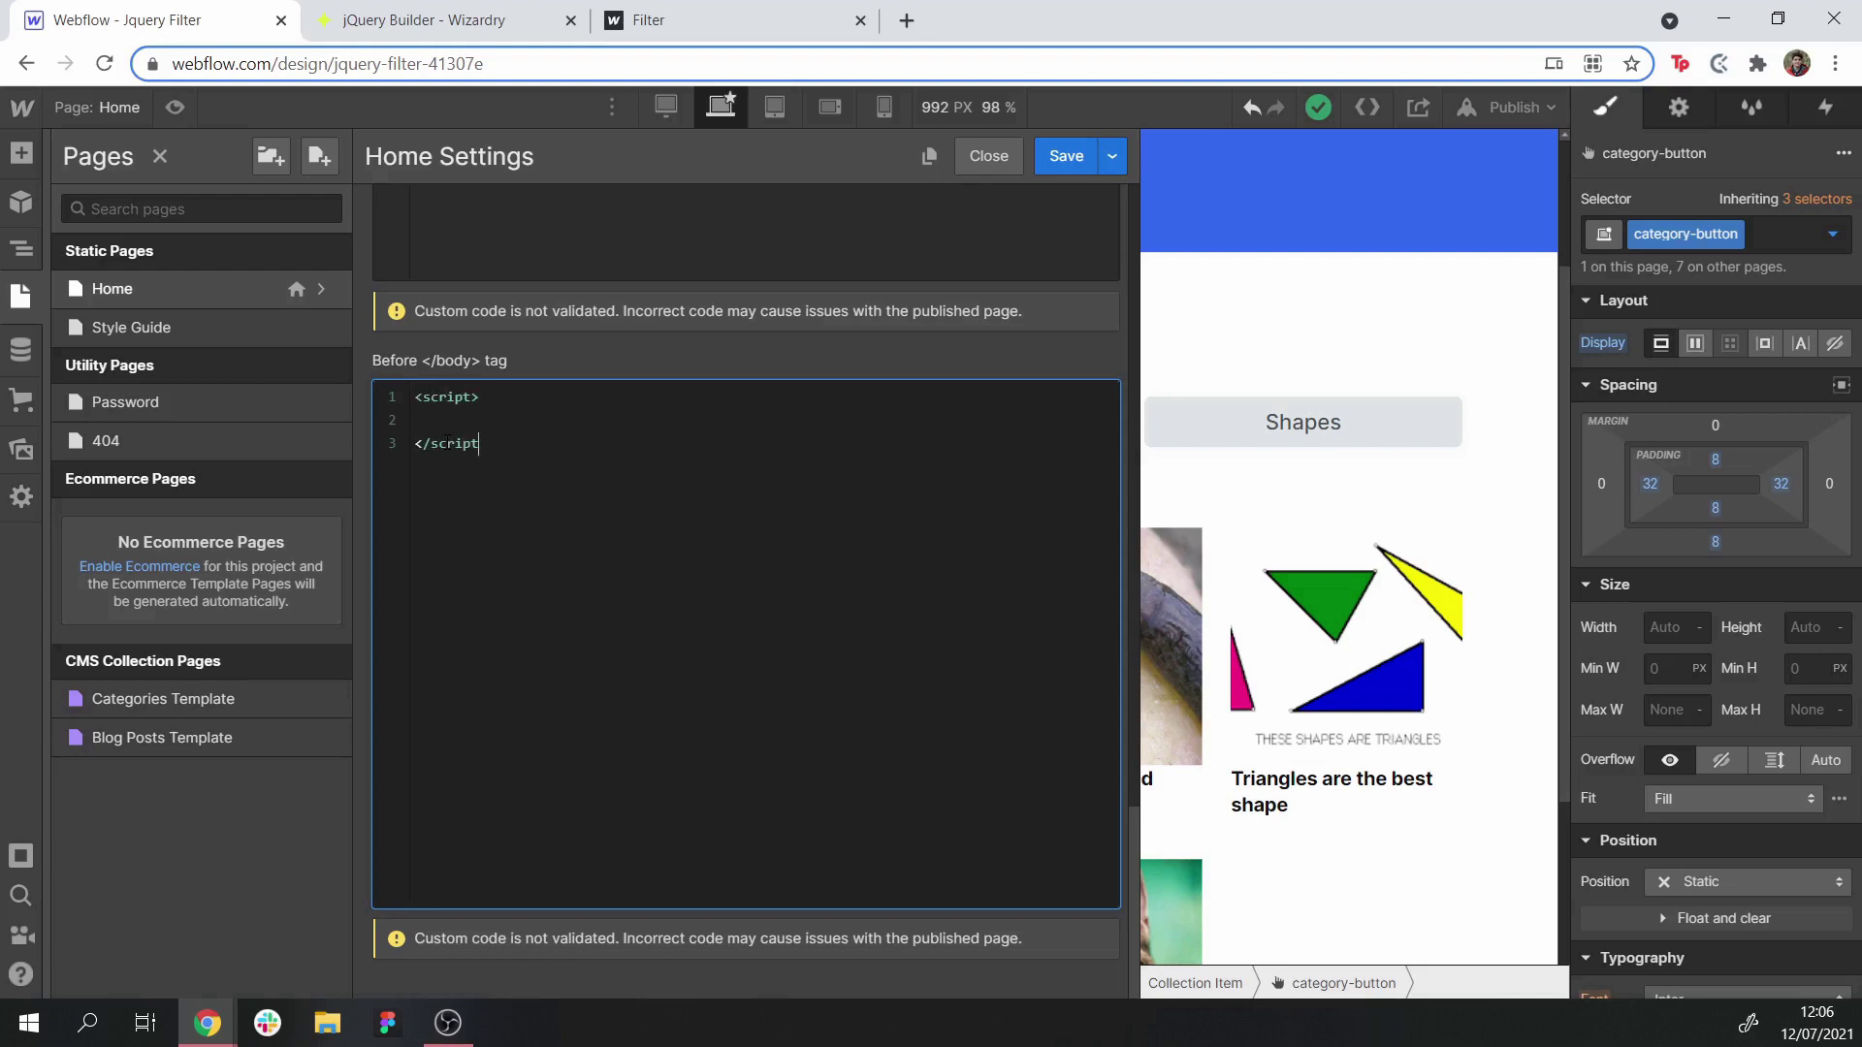
key(ctrl+v)
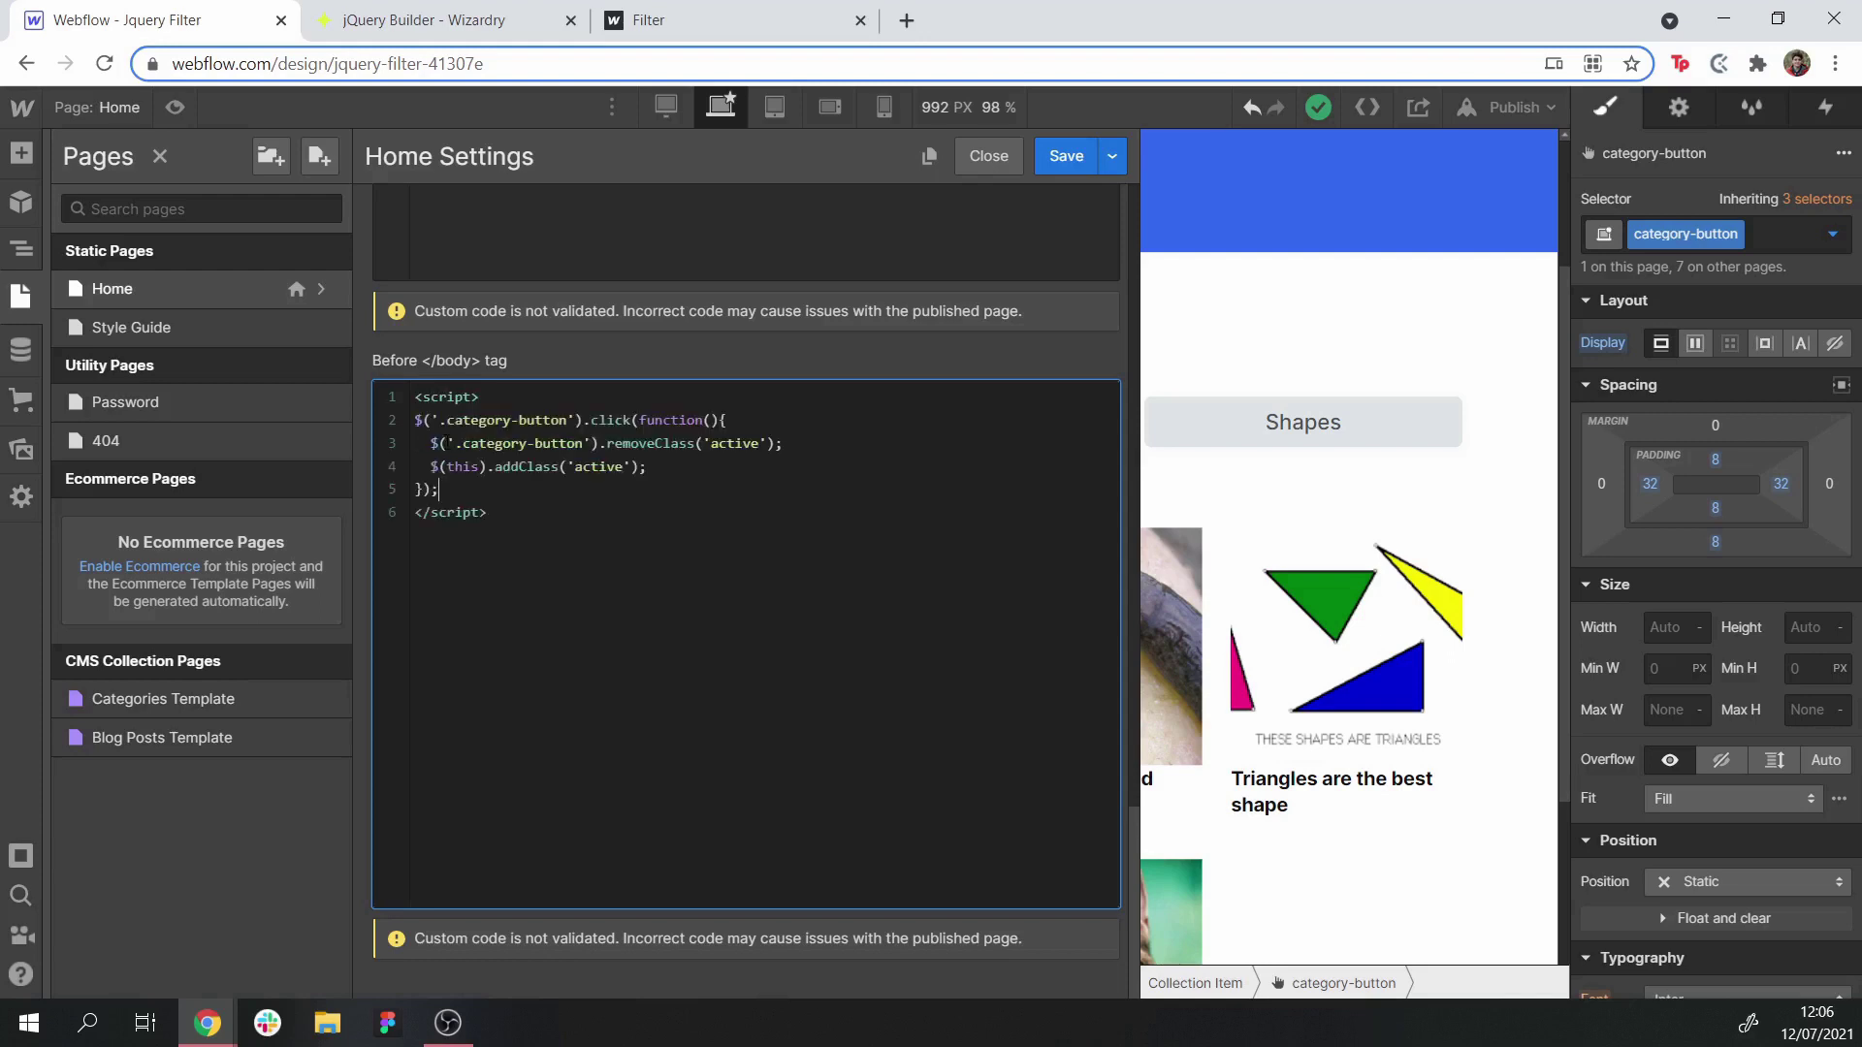
drag(474, 485, 413, 426)
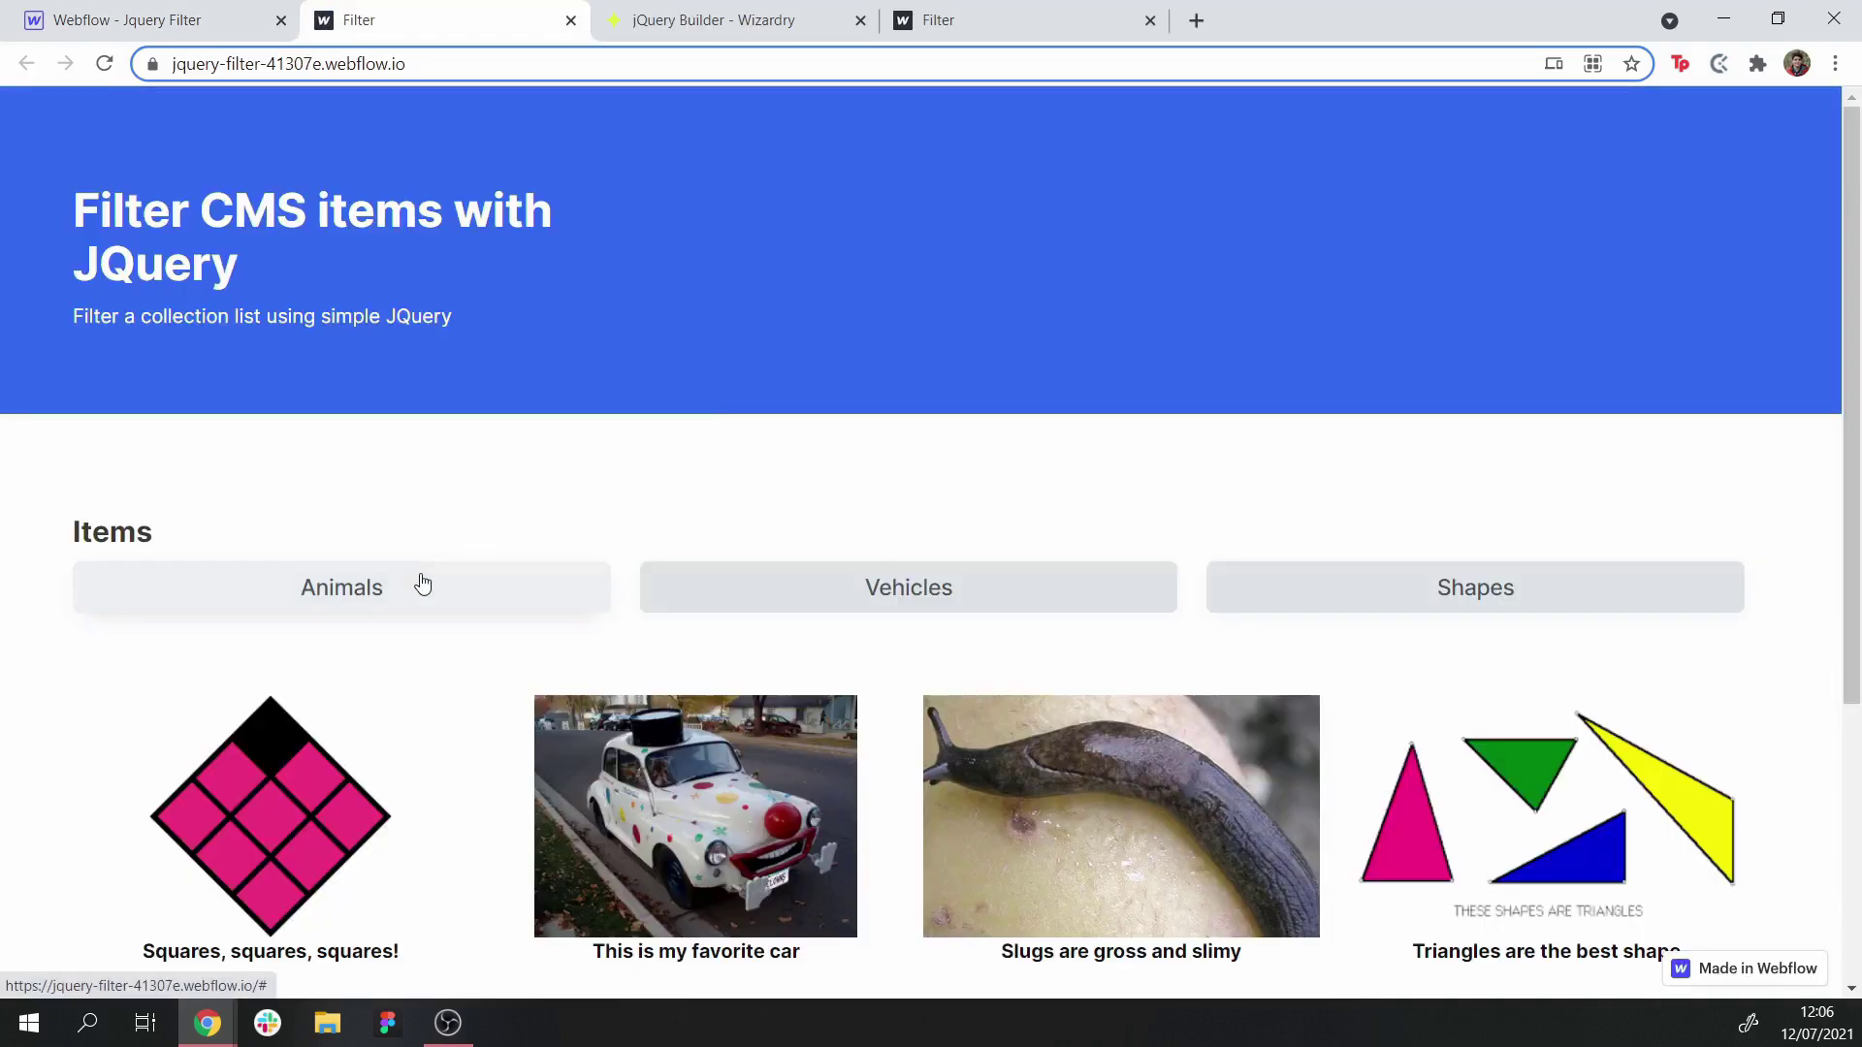
click(417, 585)
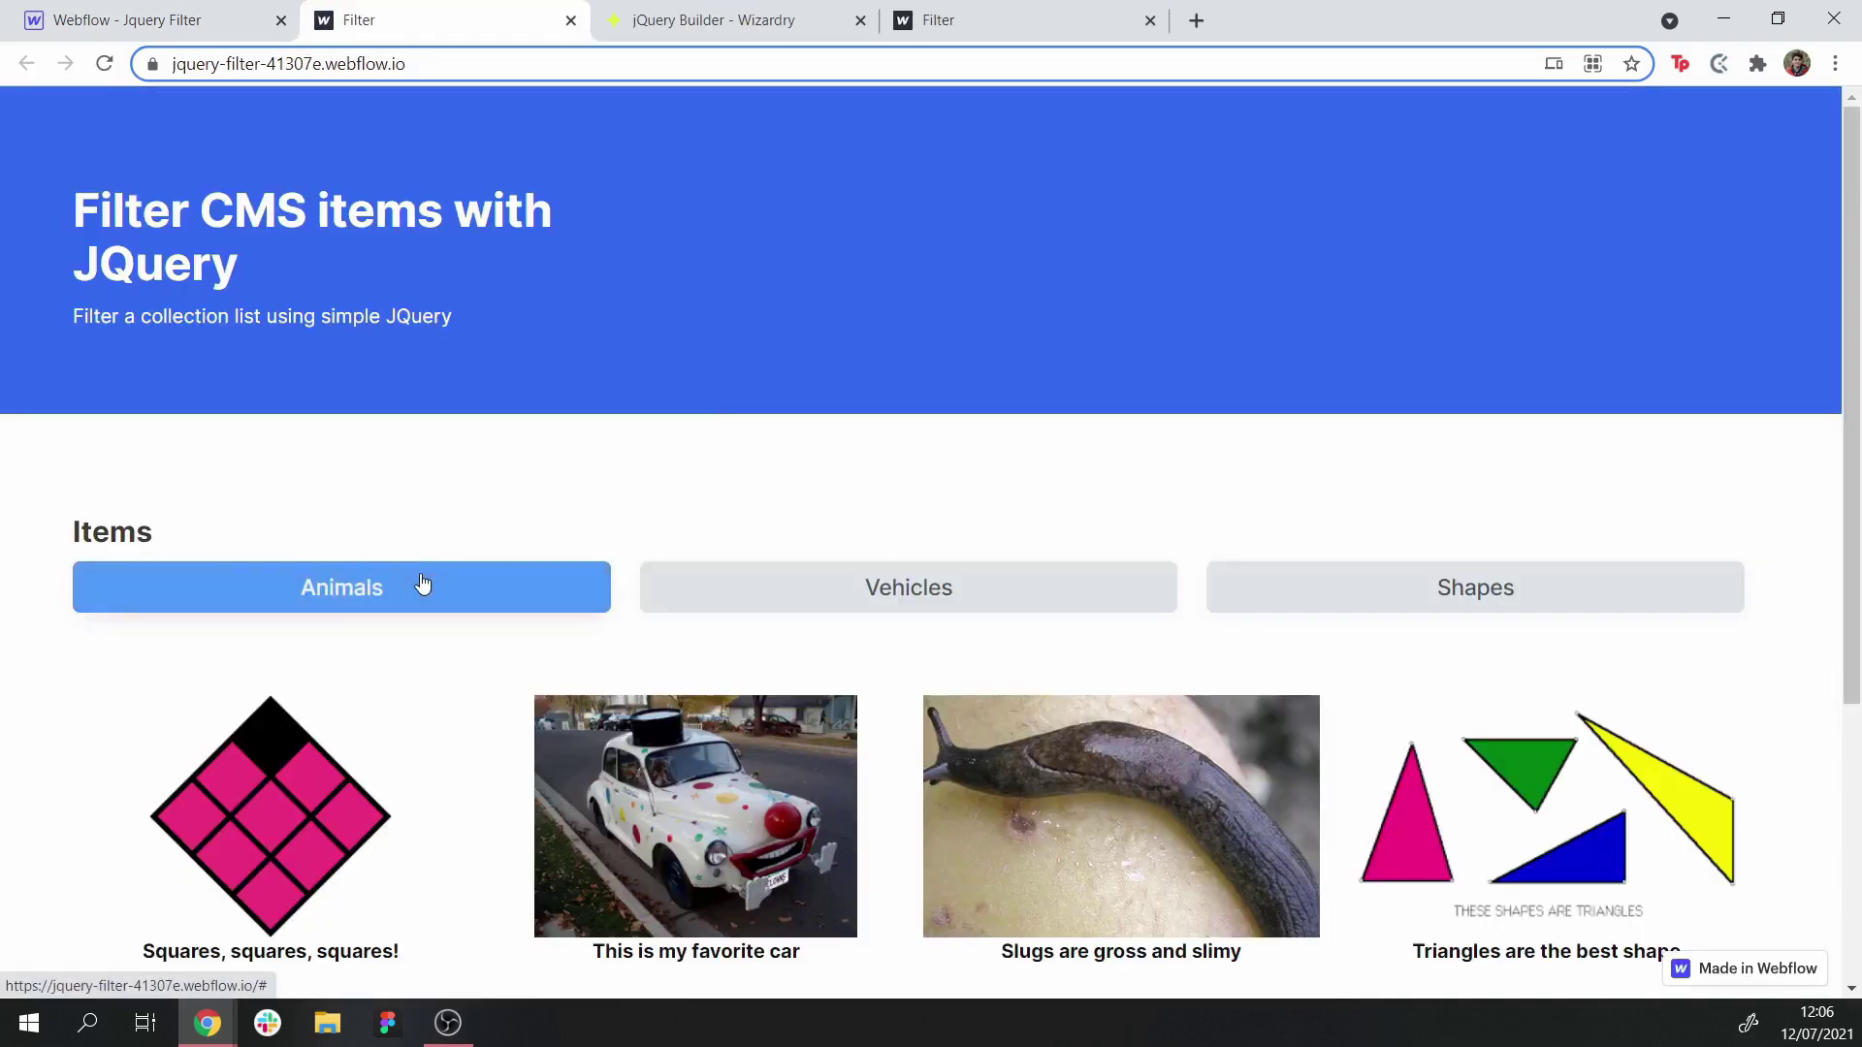
Click Animals, Vehicles and Shapes repeatedly, confirming only the clicked one turns blue
click(726, 585)
click(1322, 594)
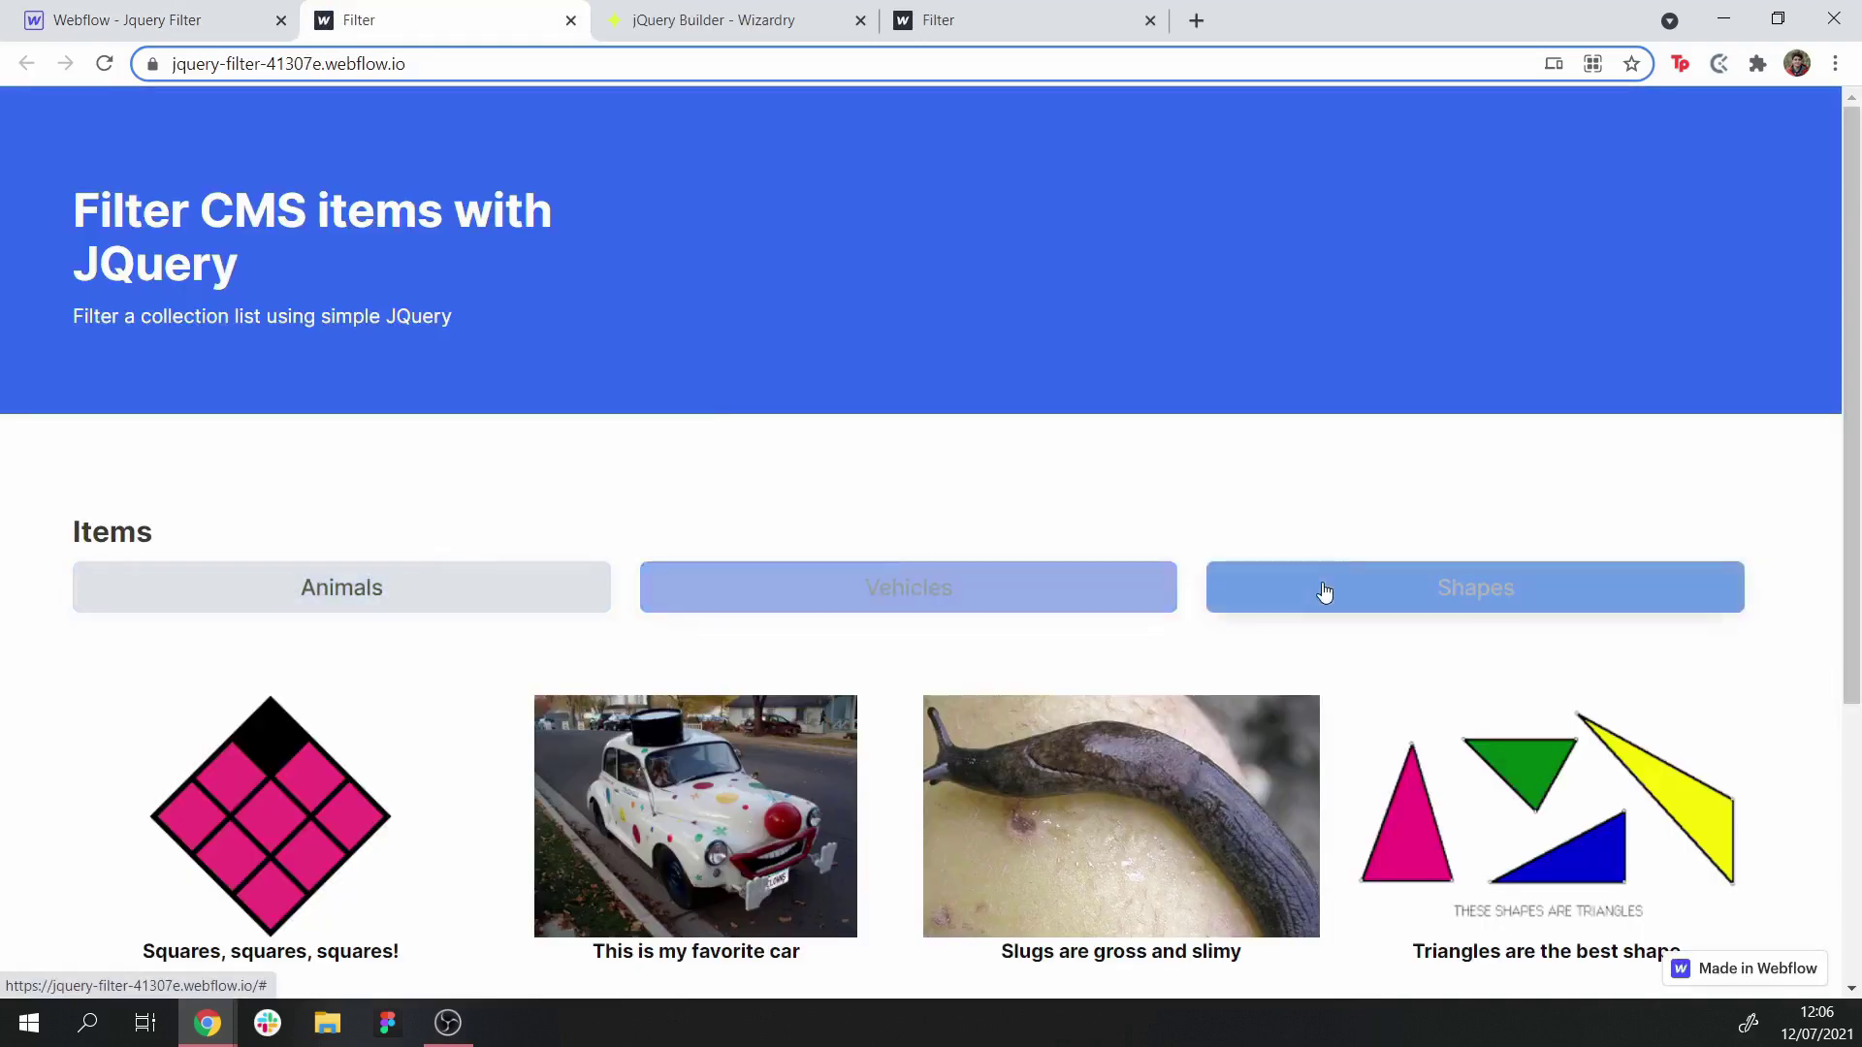
click(704, 598)
click(511, 604)
click(985, 594)
click(1306, 609)
click(920, 609)
click(599, 603)
click(811, 613)
click(1311, 608)
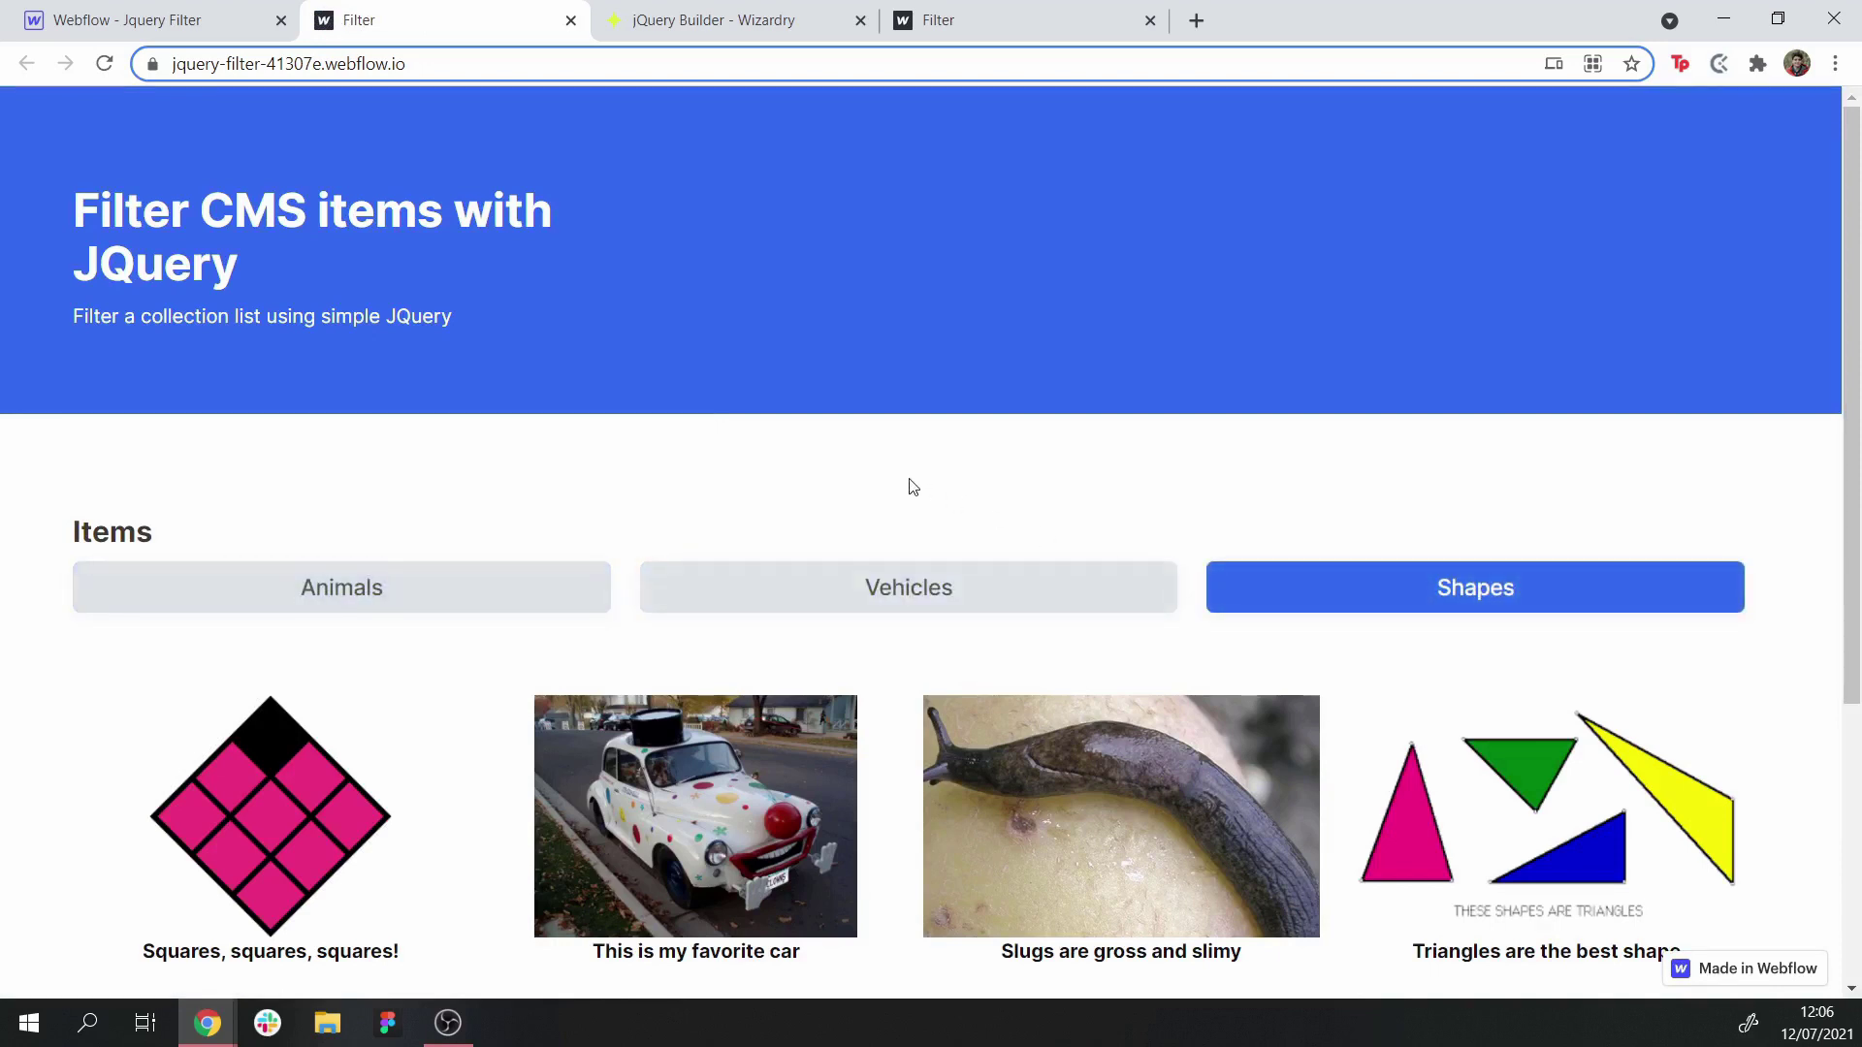
scroll(810, 523, down, 4)
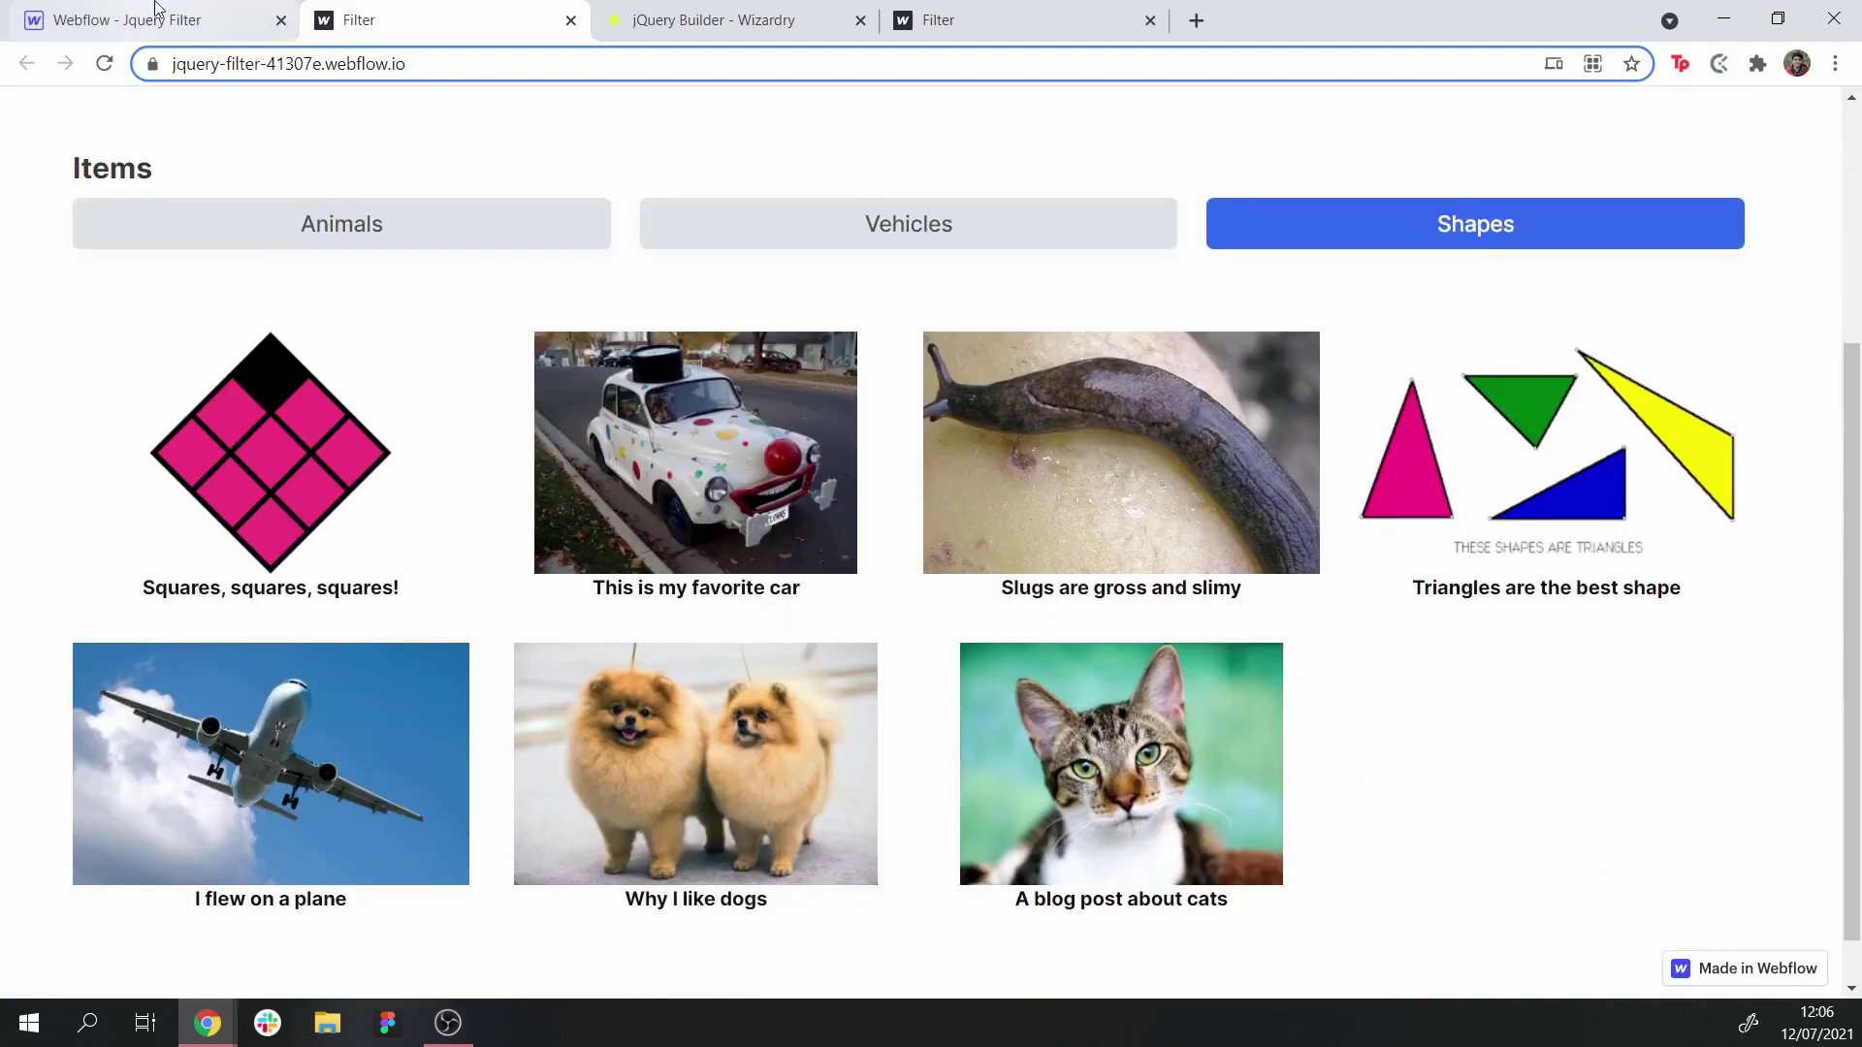
click(716, 20)
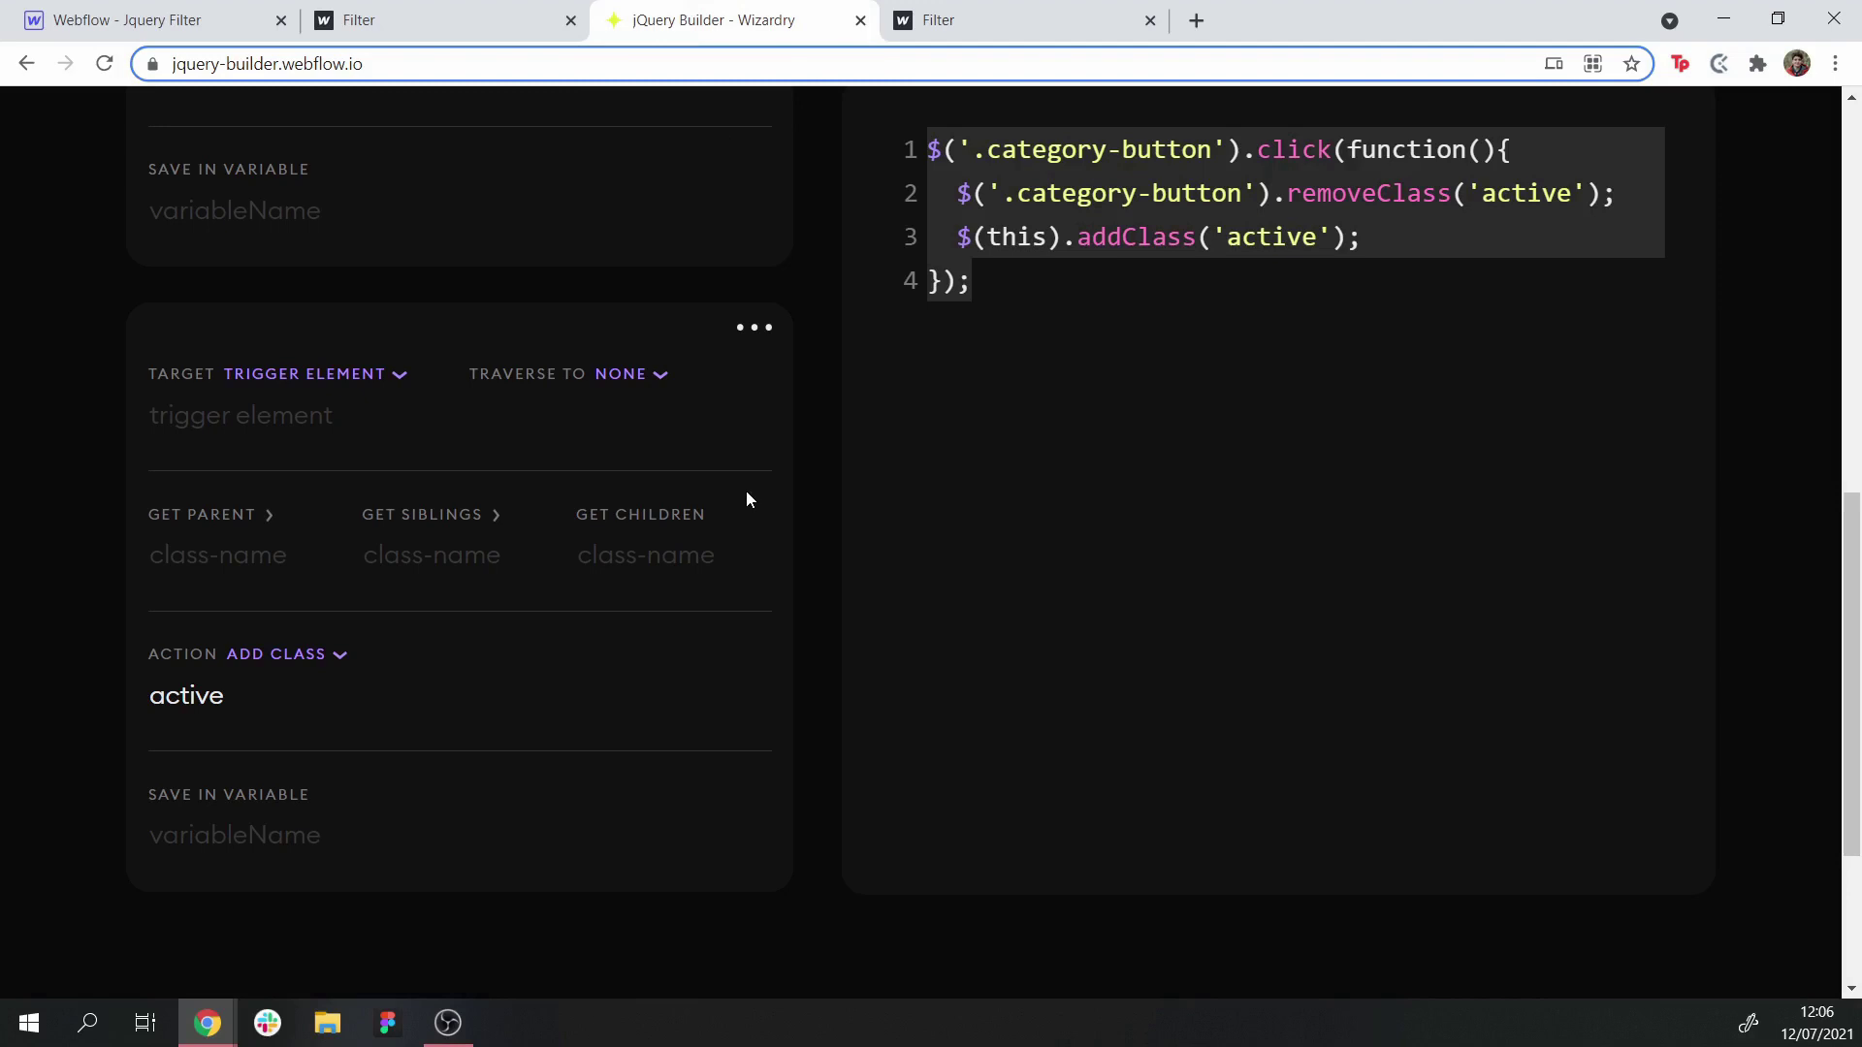
Add a new script block targeting the blog-post class
scroll(711, 433, down, 3)
scroll(686, 552, up, 5)
click(769, 507)
key(ctrl+1)
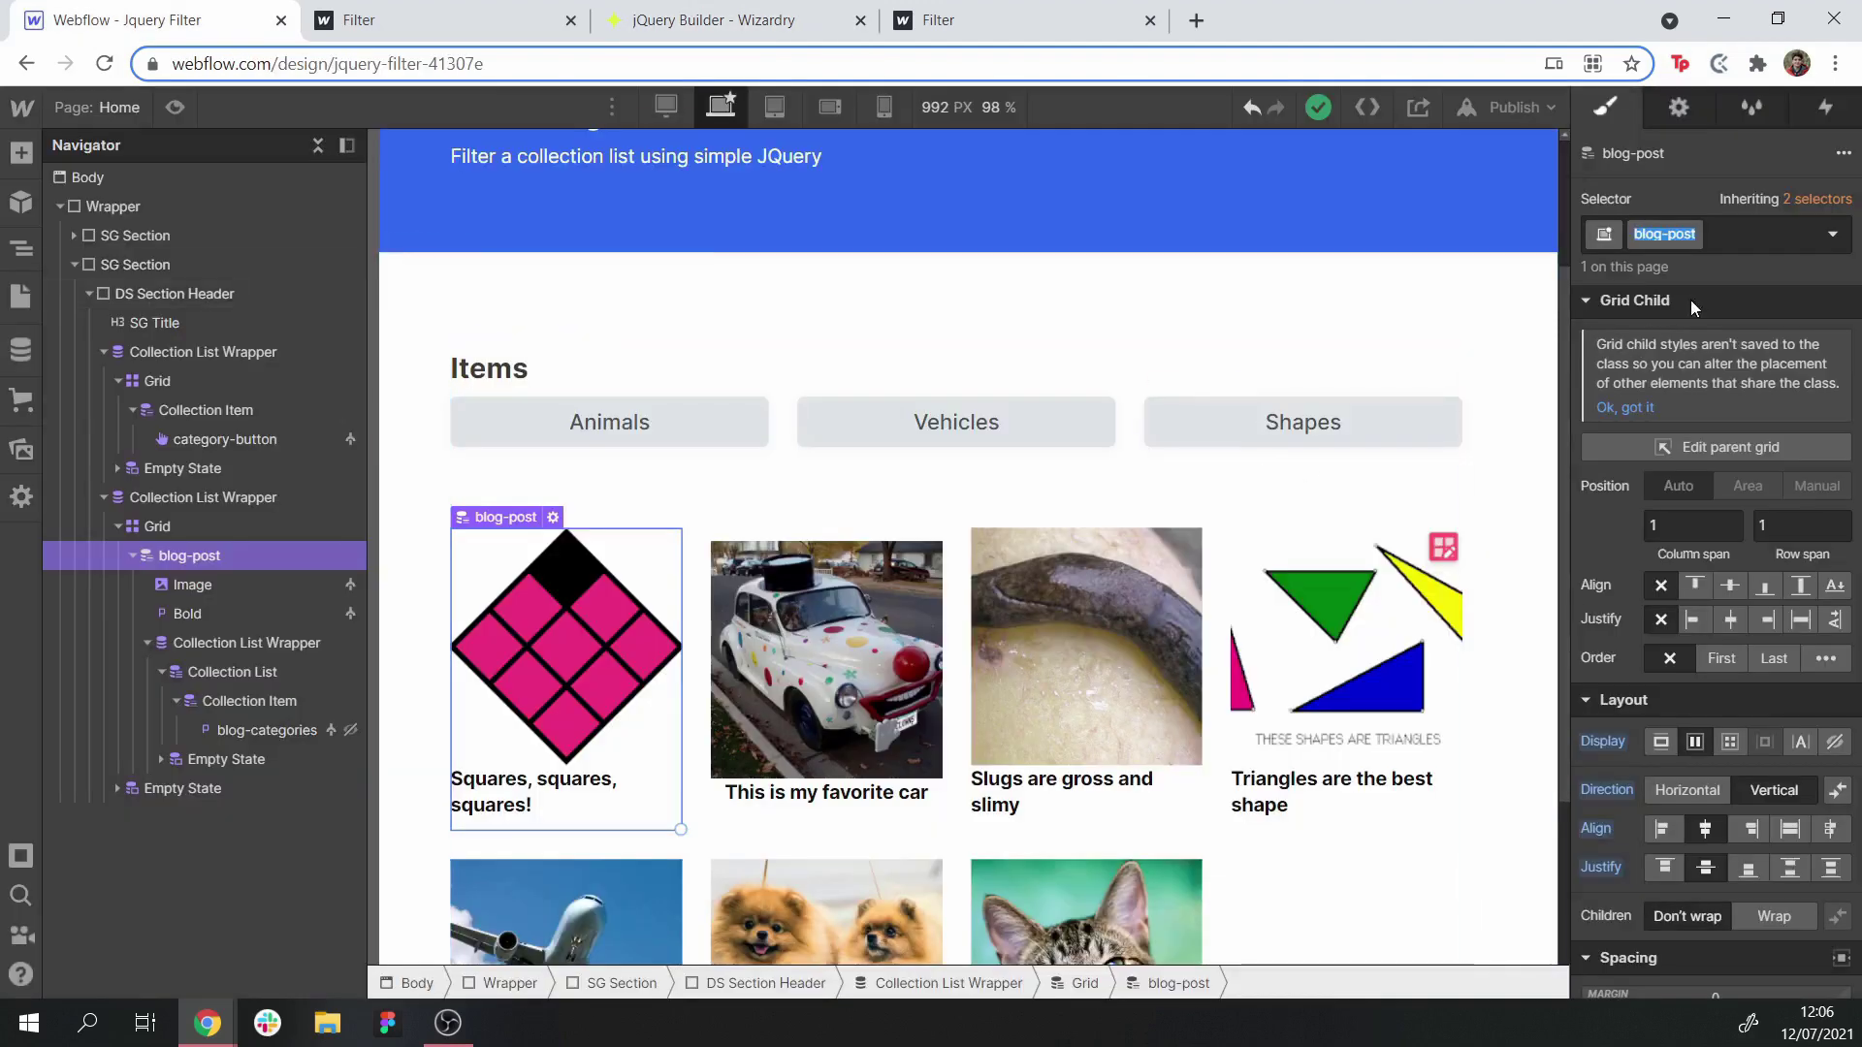
click(485, 17)
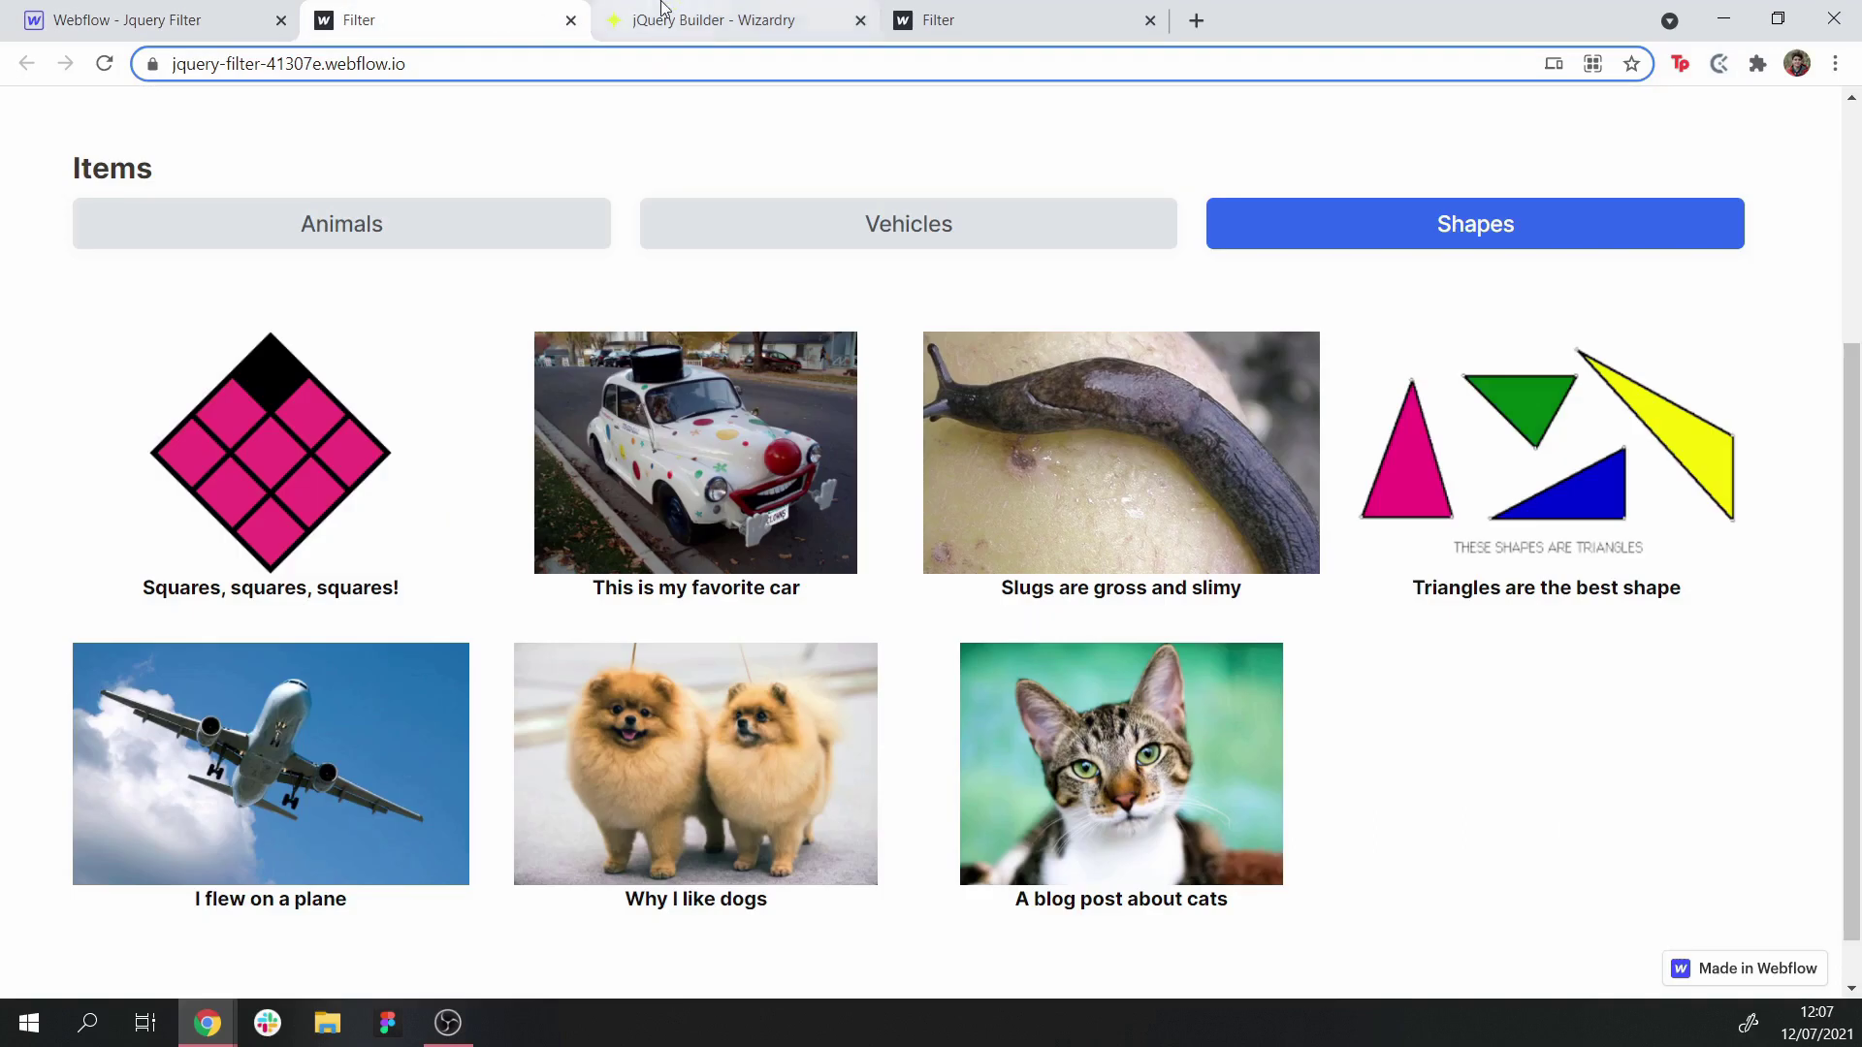
click(831, 12)
key(ctrl+shift+Left)
key(ctrl+shift+Left)
text(blog-post)
Set that block's action to add the class hidden
click(288, 636)
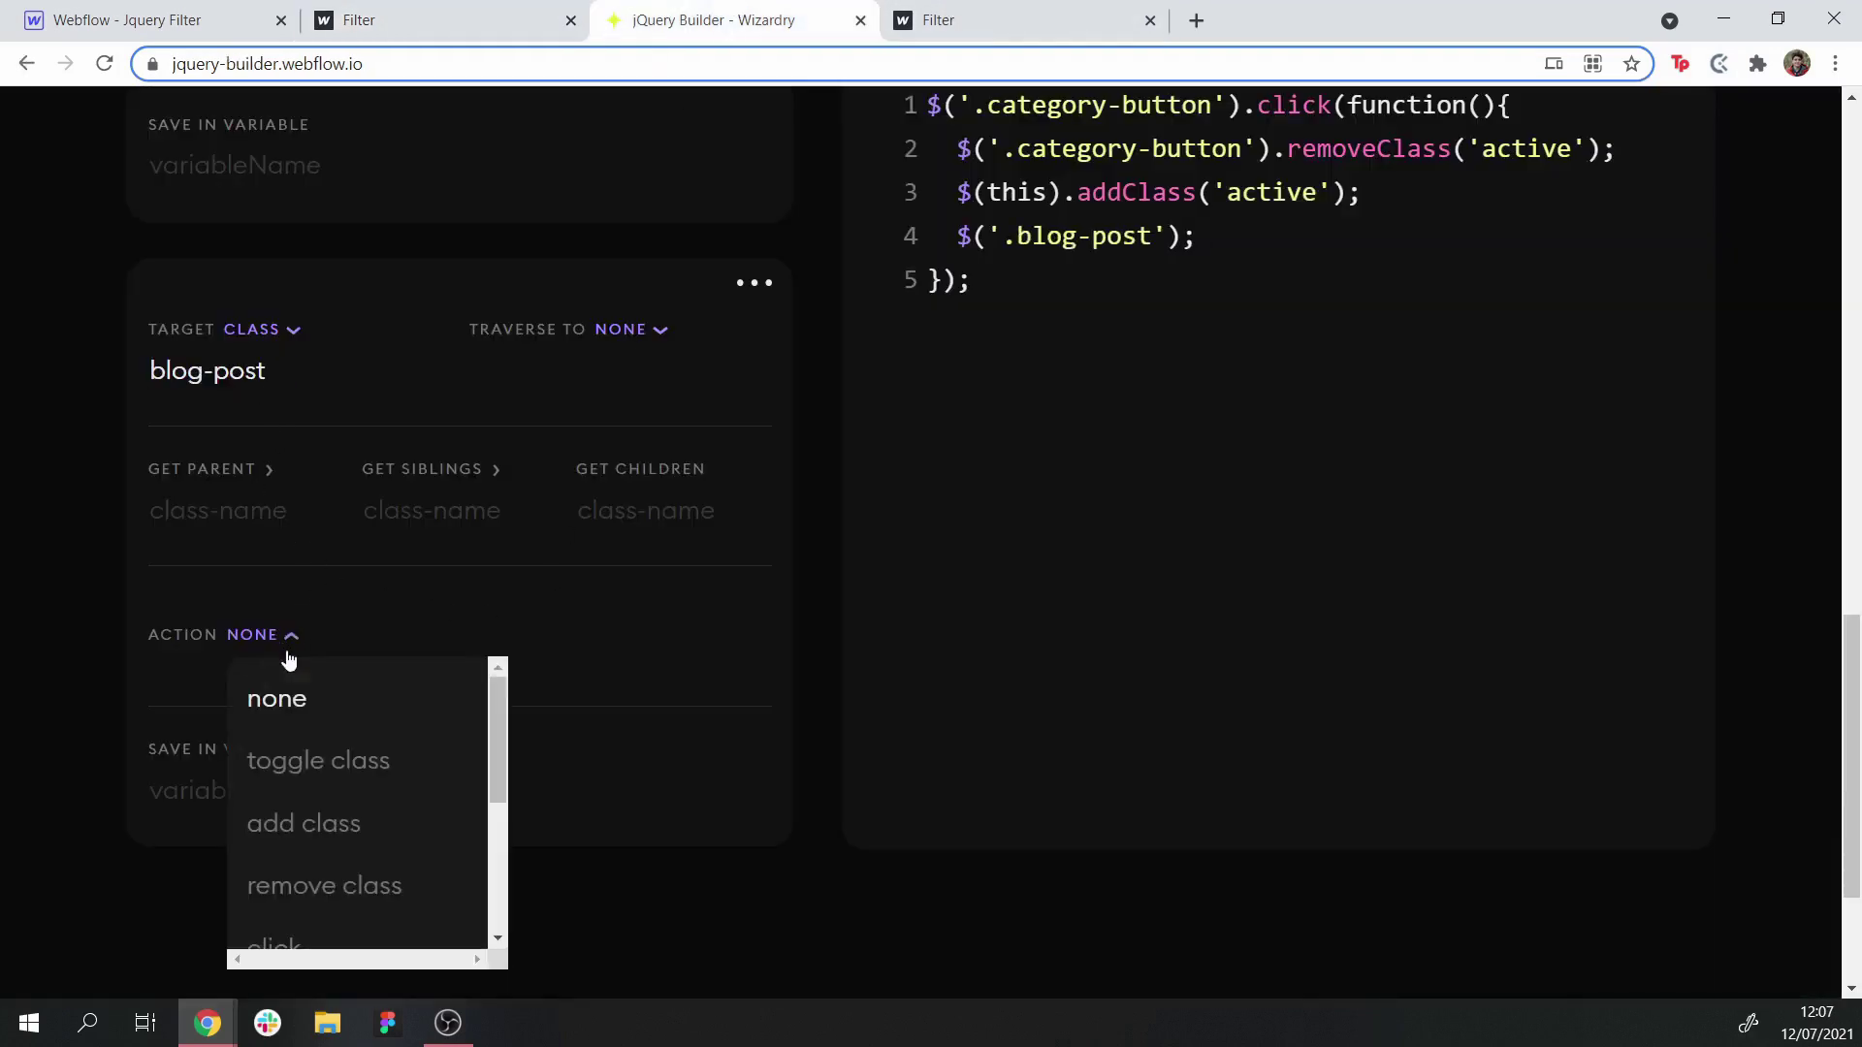
click(310, 822)
click(231, 654)
text(hidden)
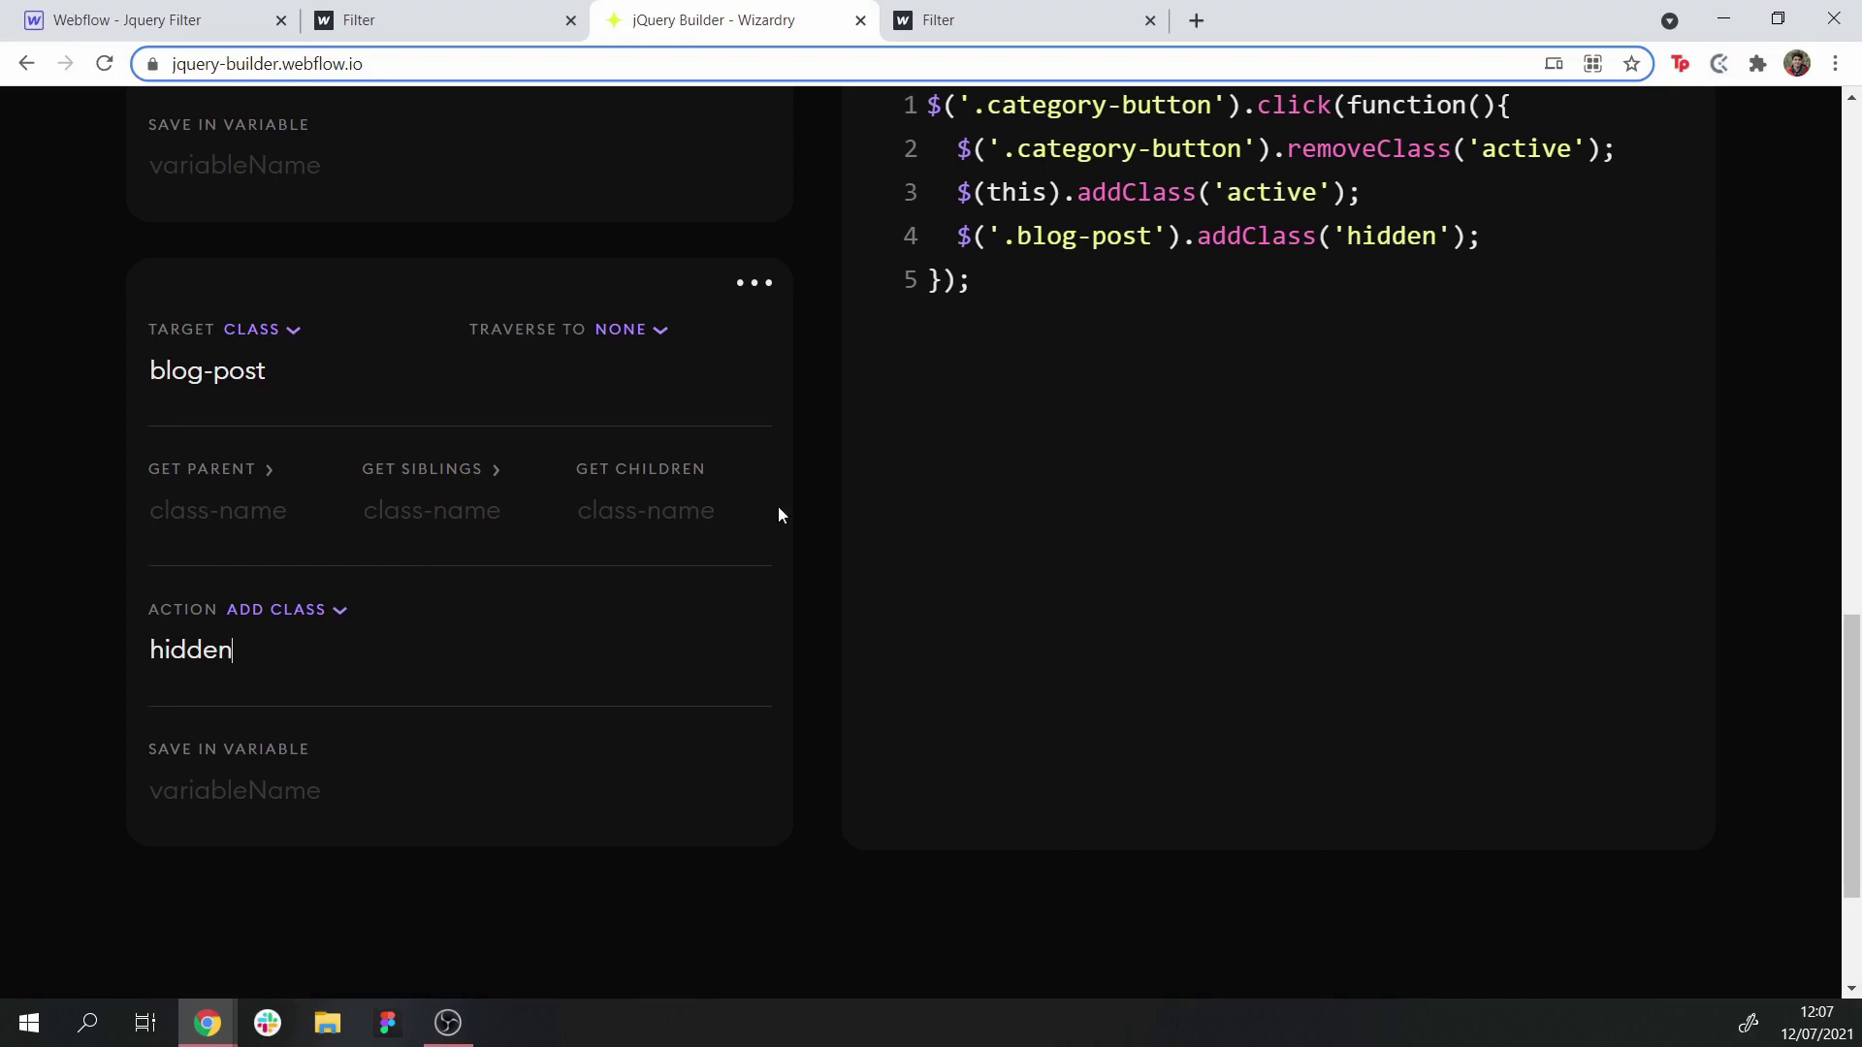
scroll(762, 207, down, 1)
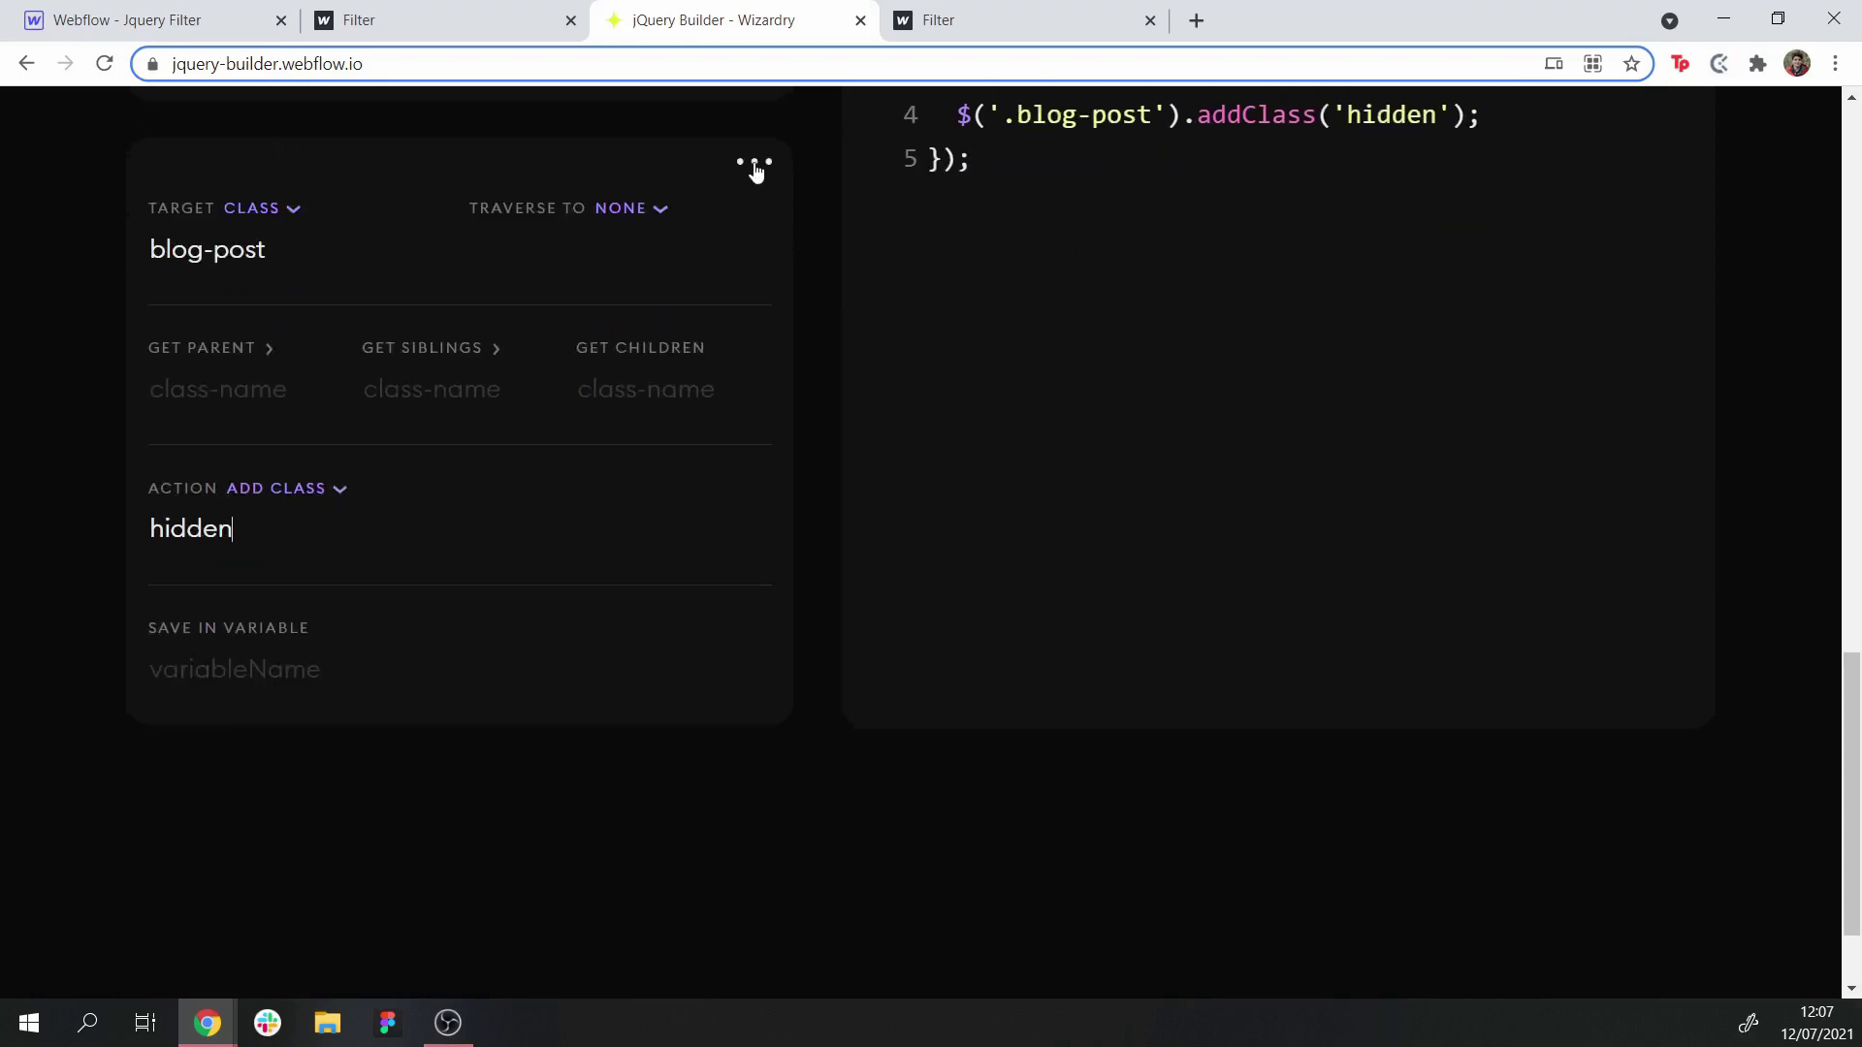
Add a block that gets the trigger element's text and saves it in variable textCategory
click(756, 165)
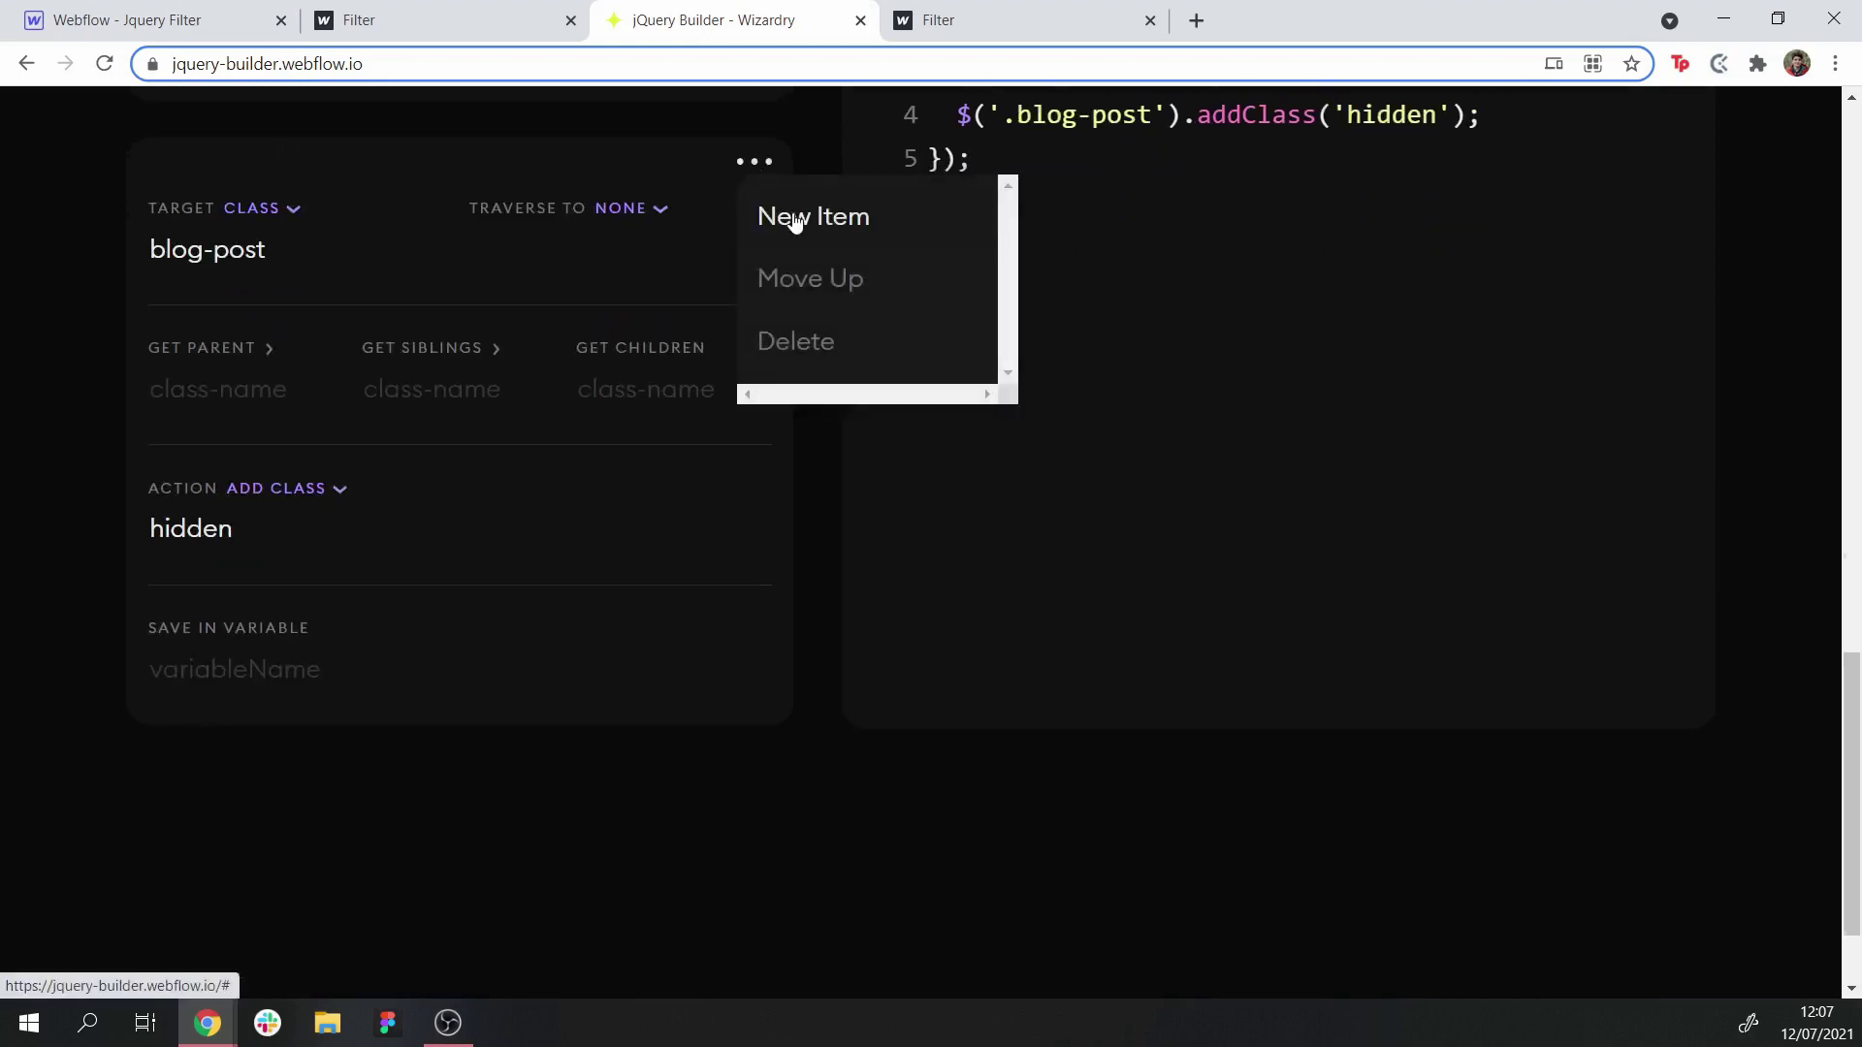
click(789, 215)
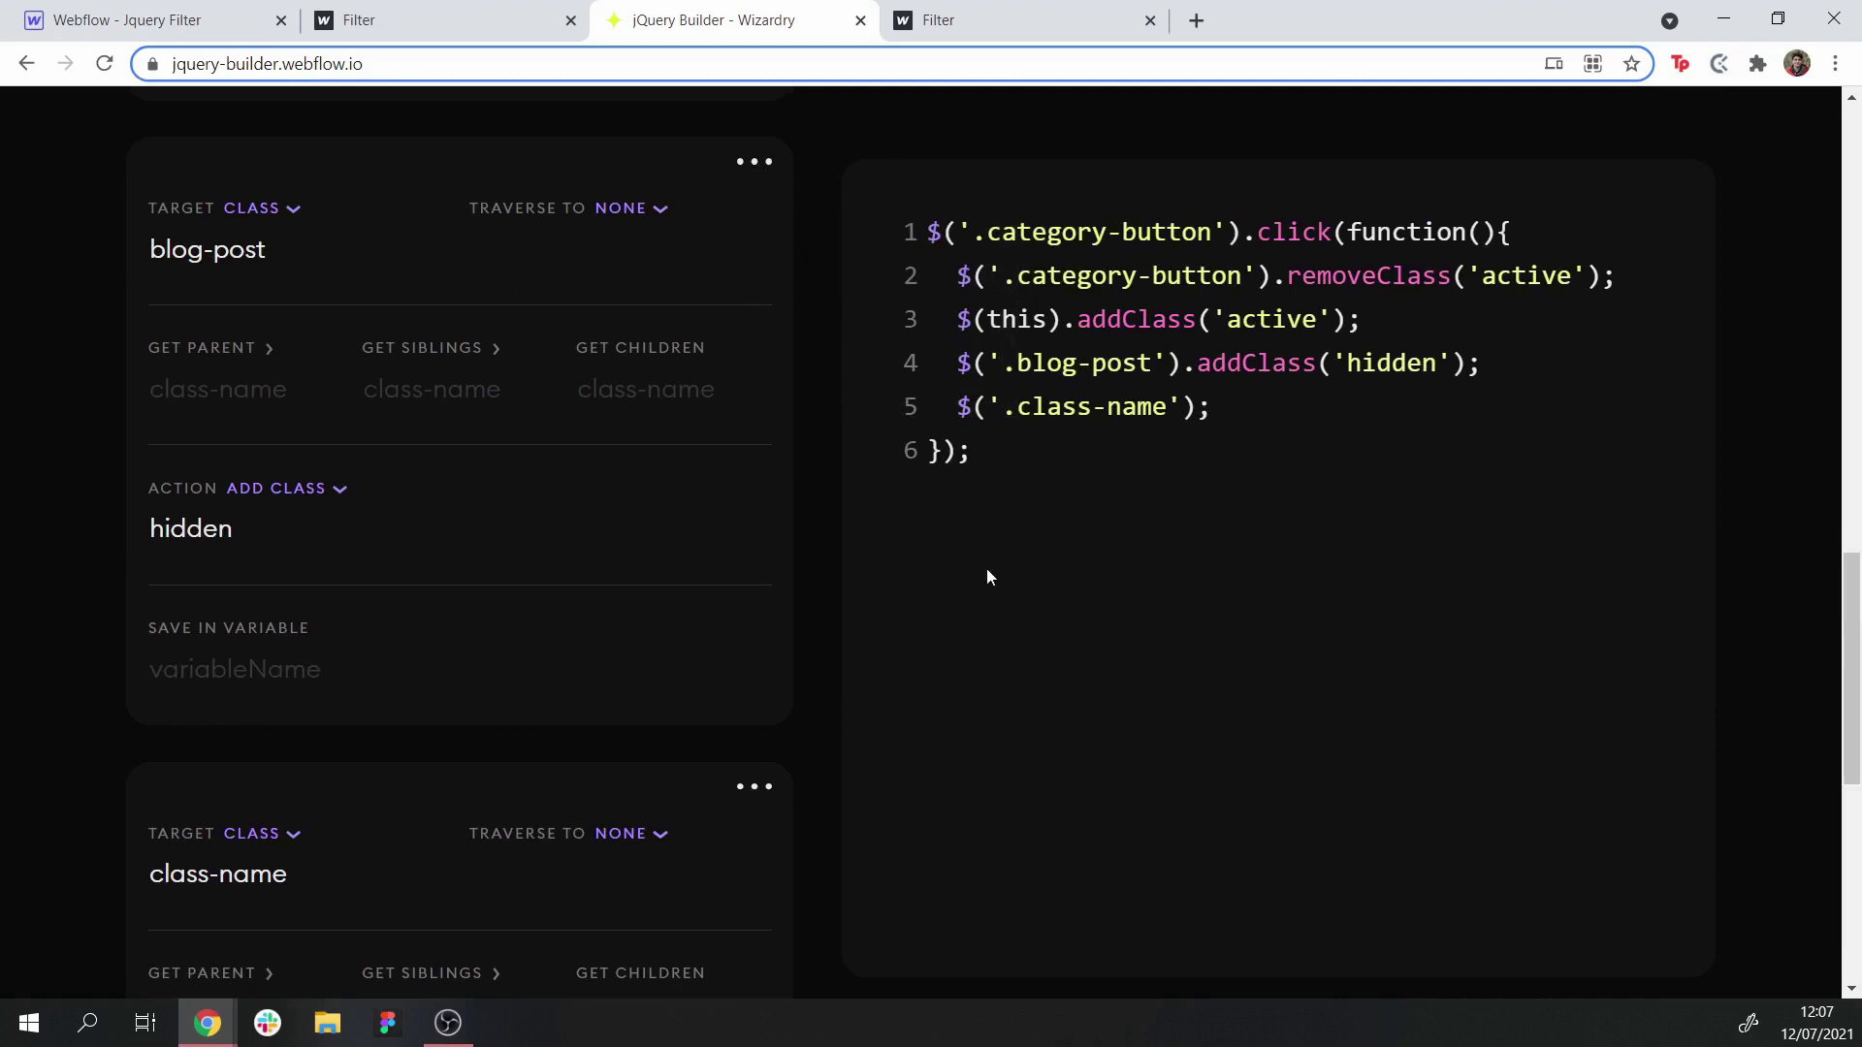
scroll(958, 601, down, 3)
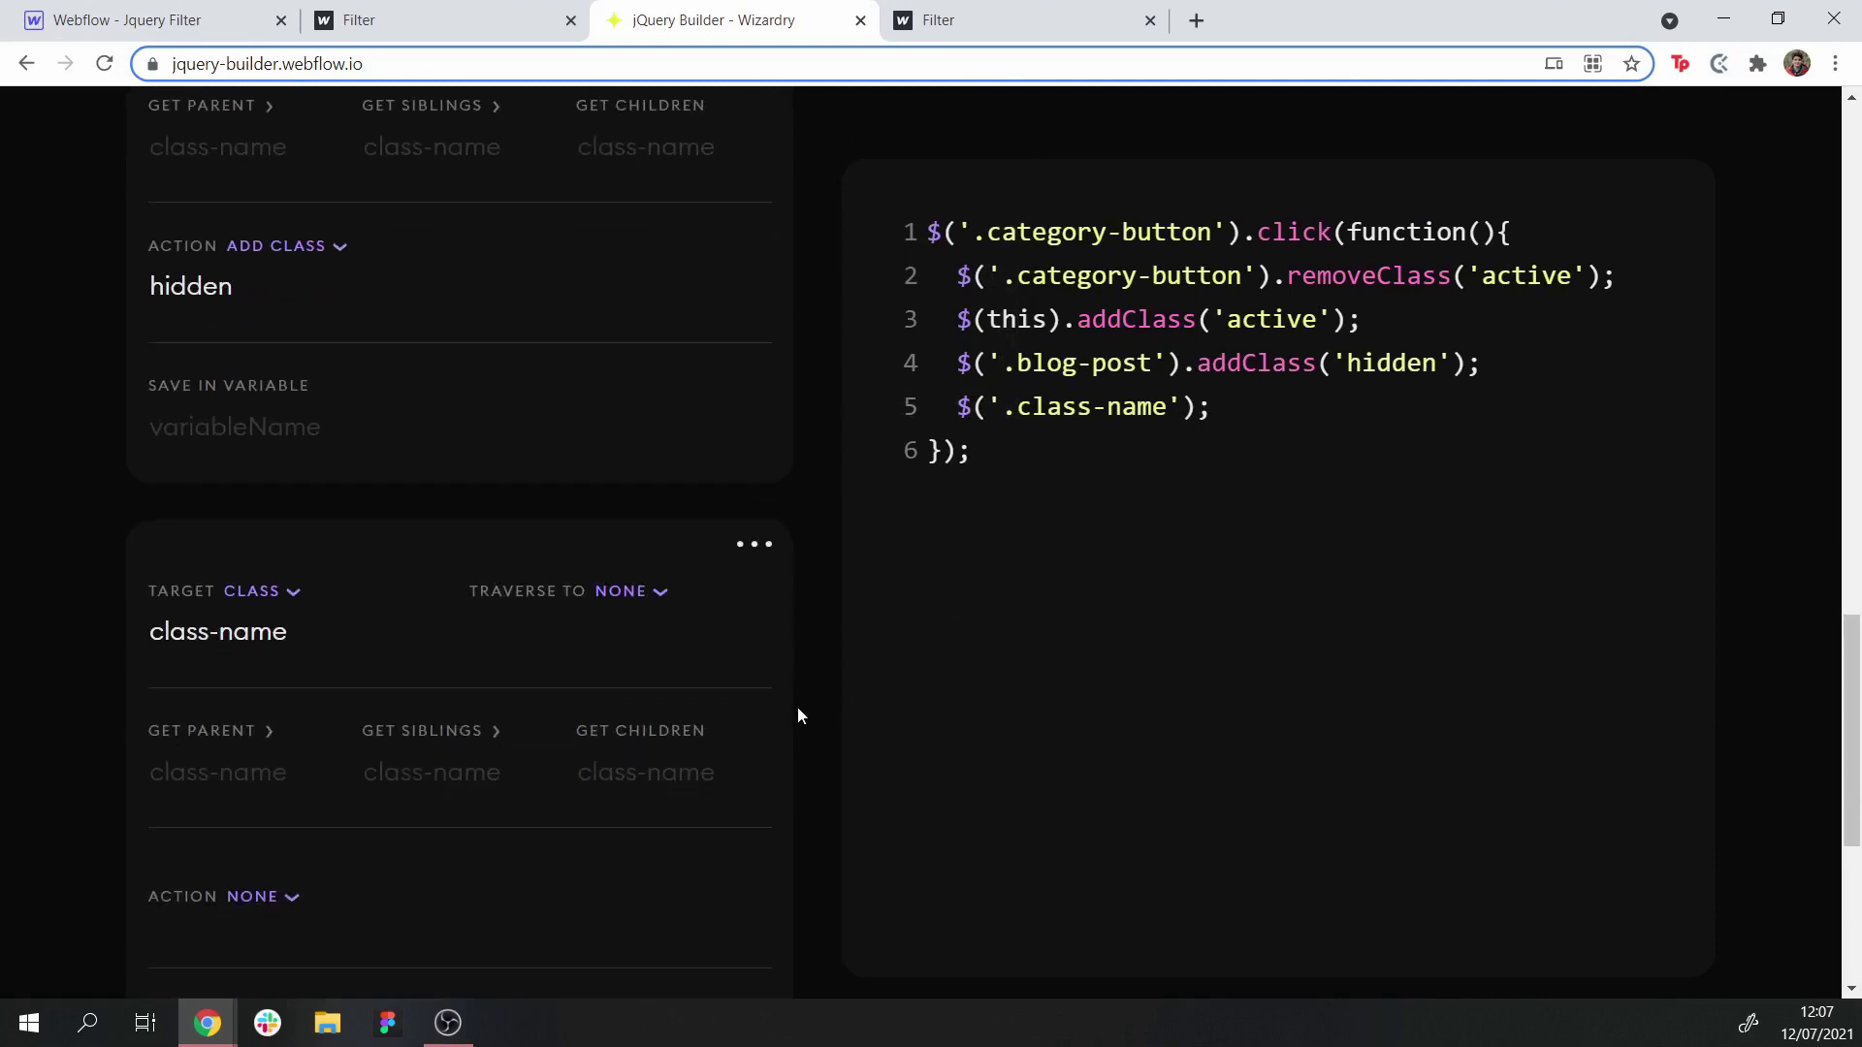
scroll(797, 708, down, 1)
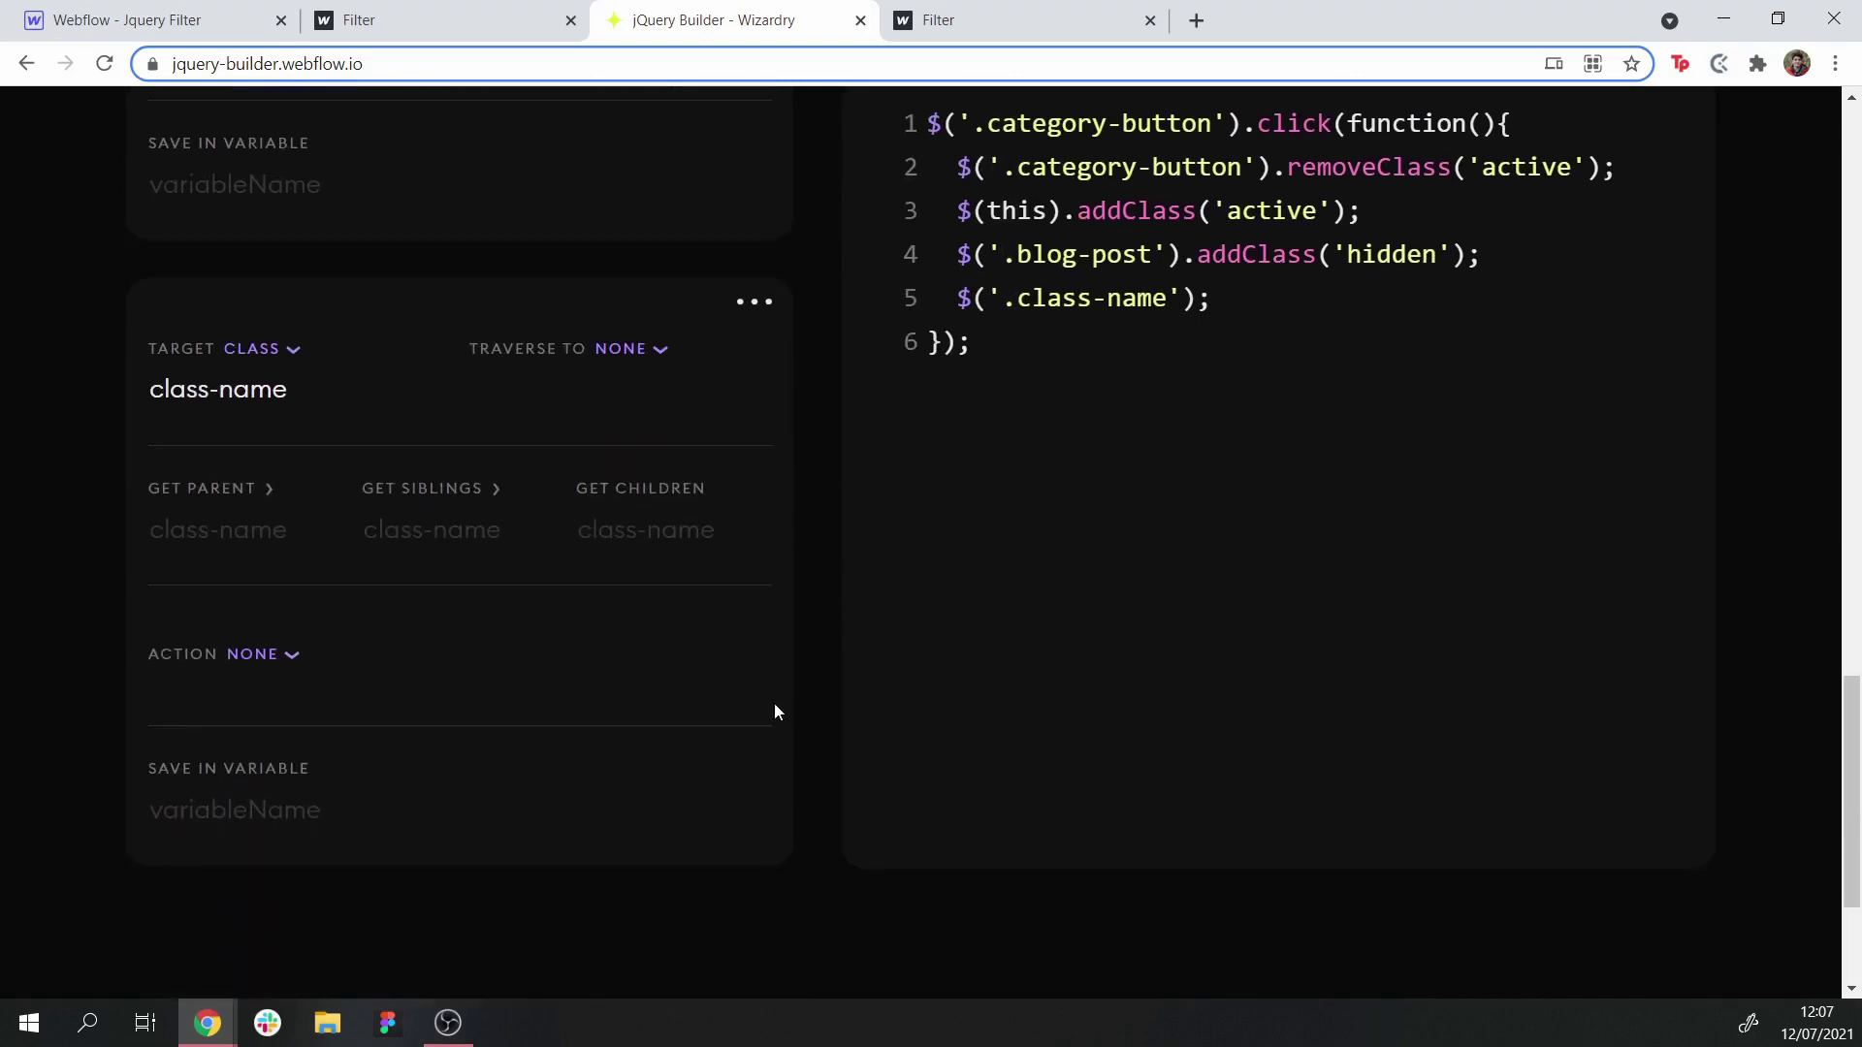
click(254, 349)
click(314, 478)
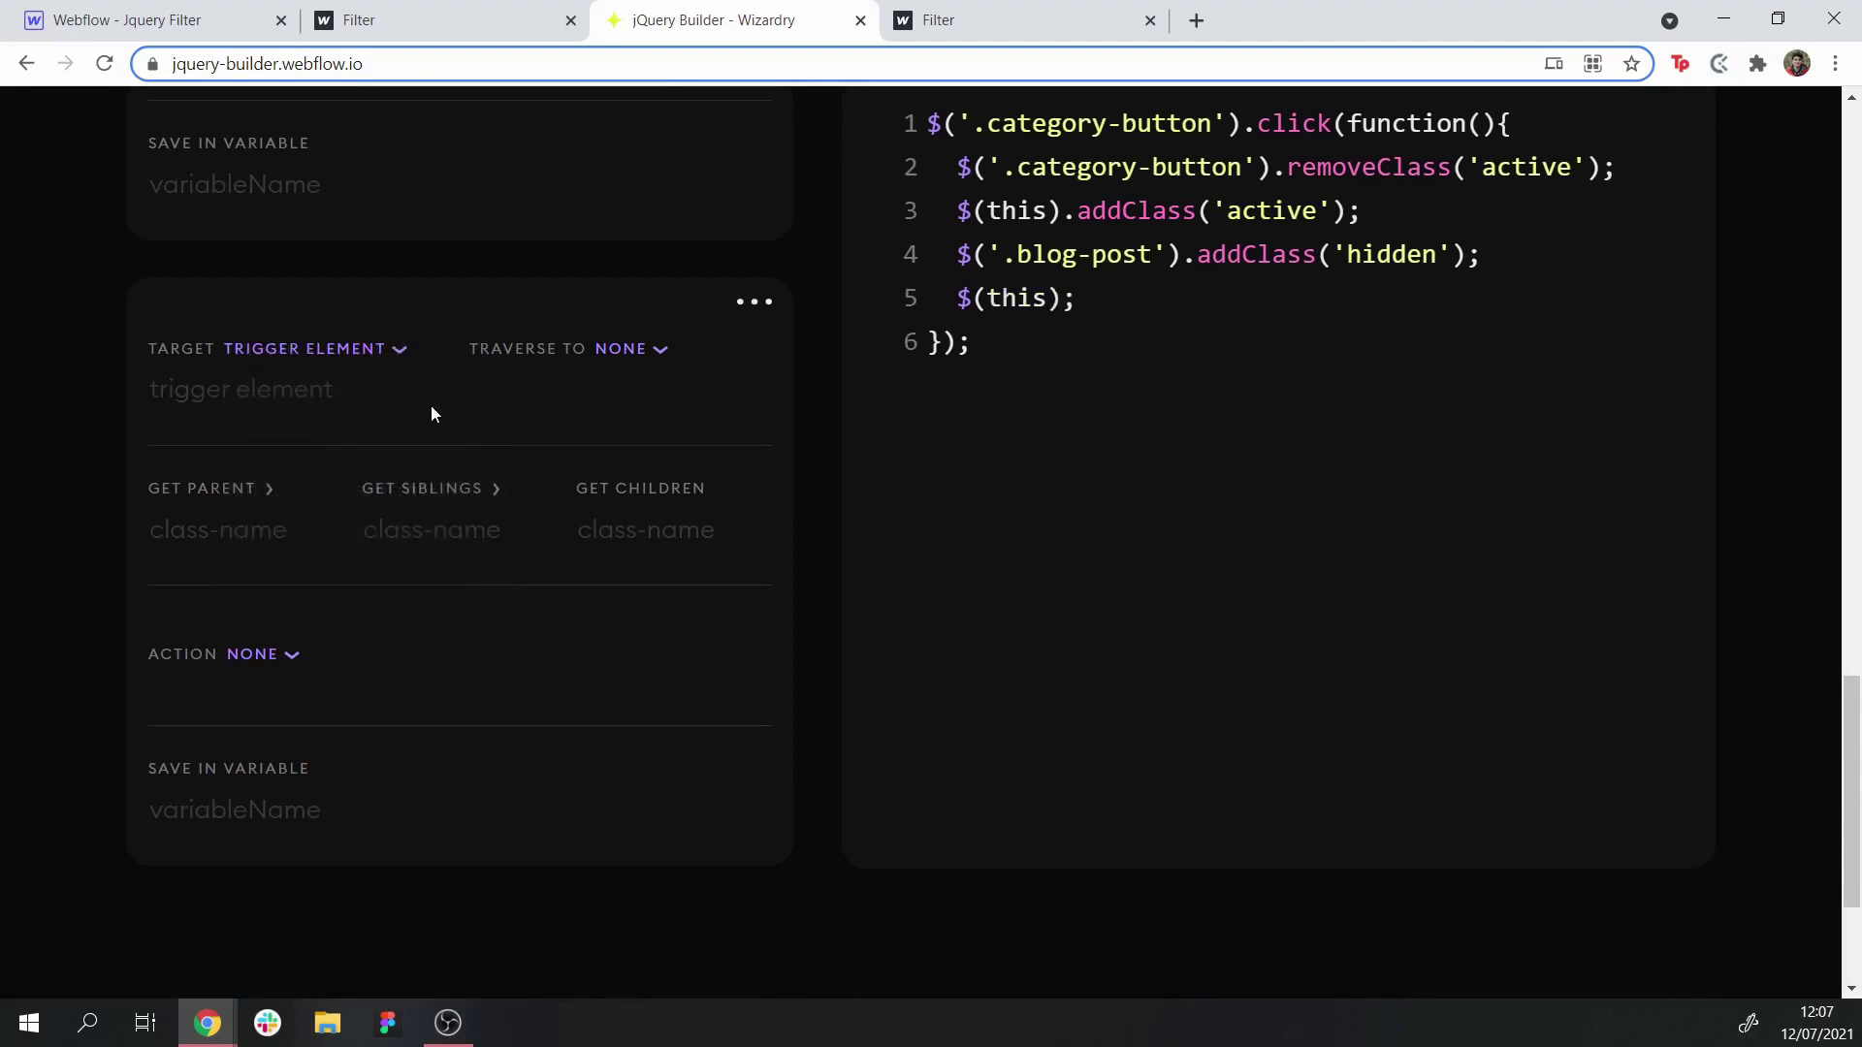
click(260, 655)
click(338, 901)
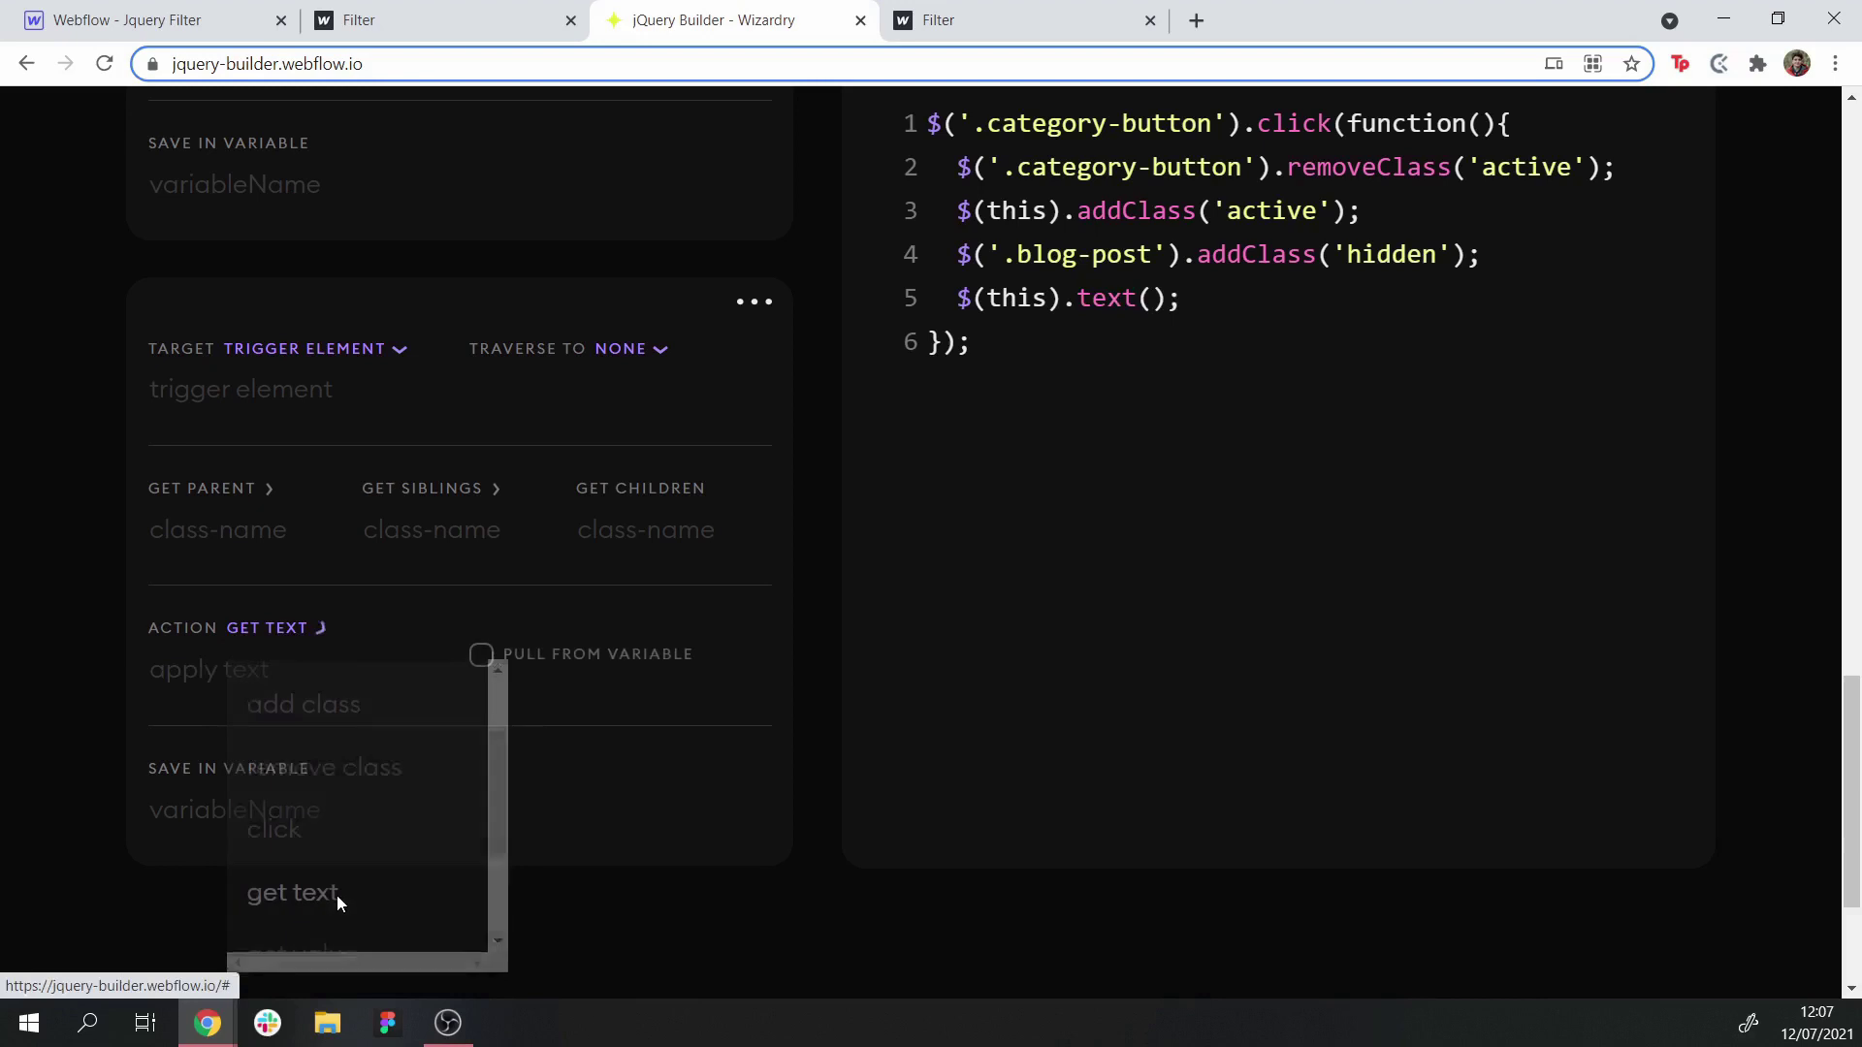
text(textCategory)
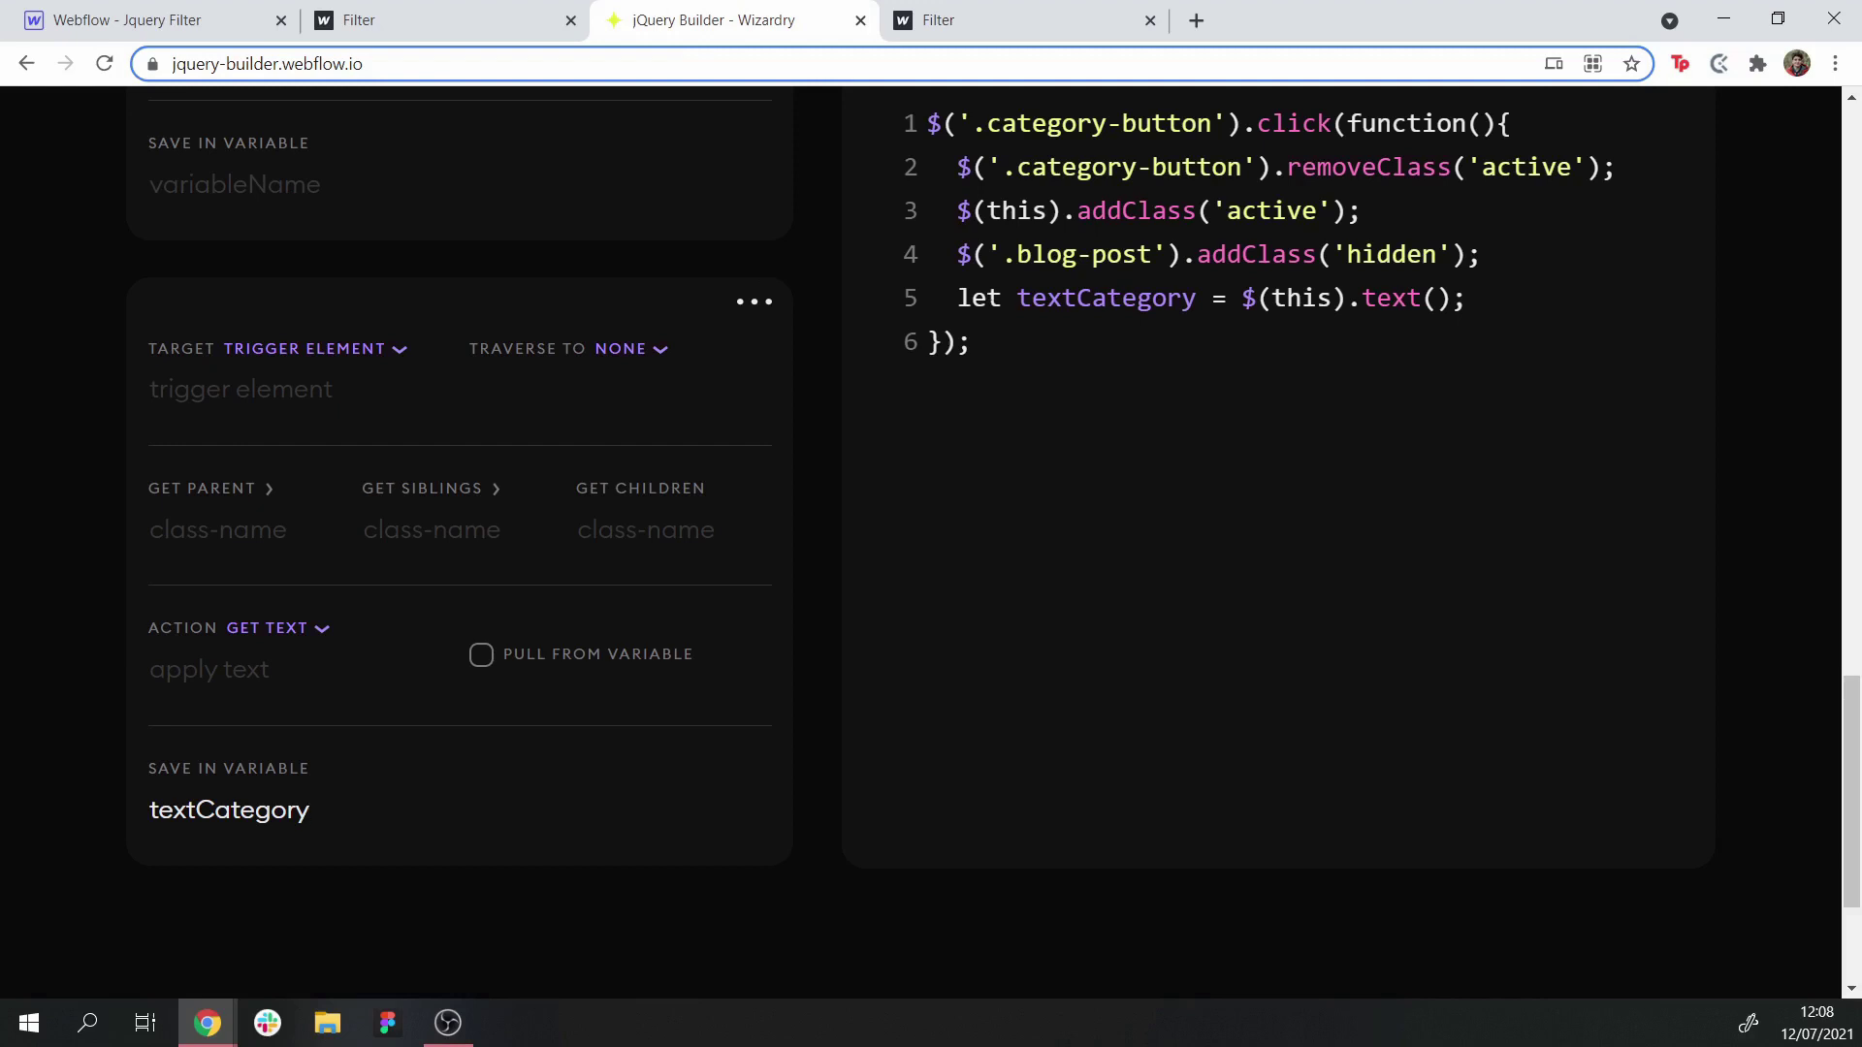